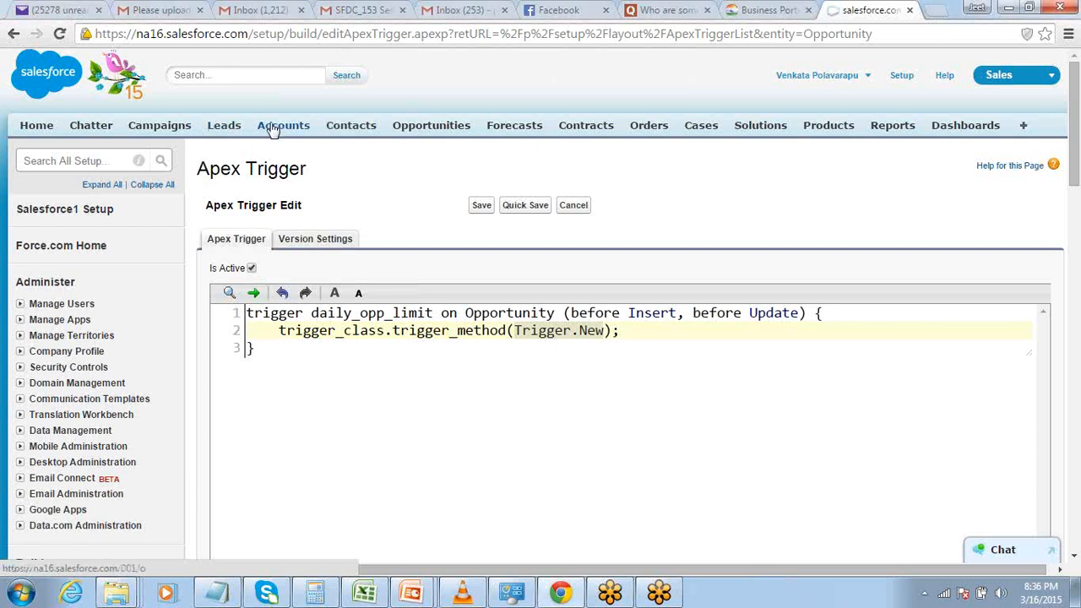
Browse the Salesforce Accounts home page's Recent Accounts, then the Contacts home page.
click(273, 131)
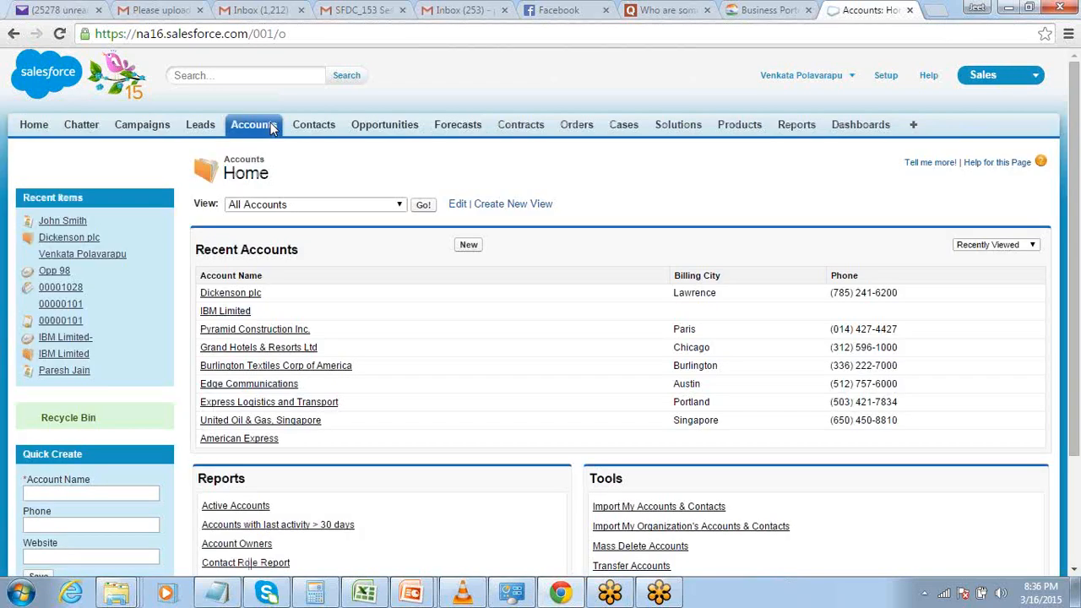
click(304, 131)
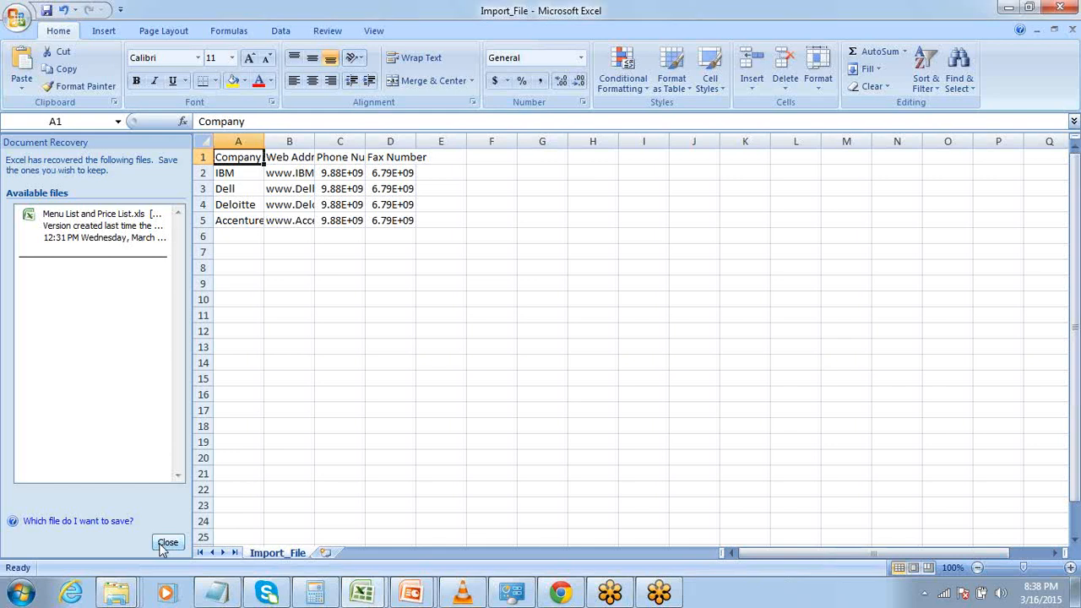
Dismiss Document Recovery, widen column A and select the four company names.
click(165, 544)
drag(75, 143, 514, 133)
key(Down)
key(shift+Down)
key(shift+Down)
key(shift+Down)
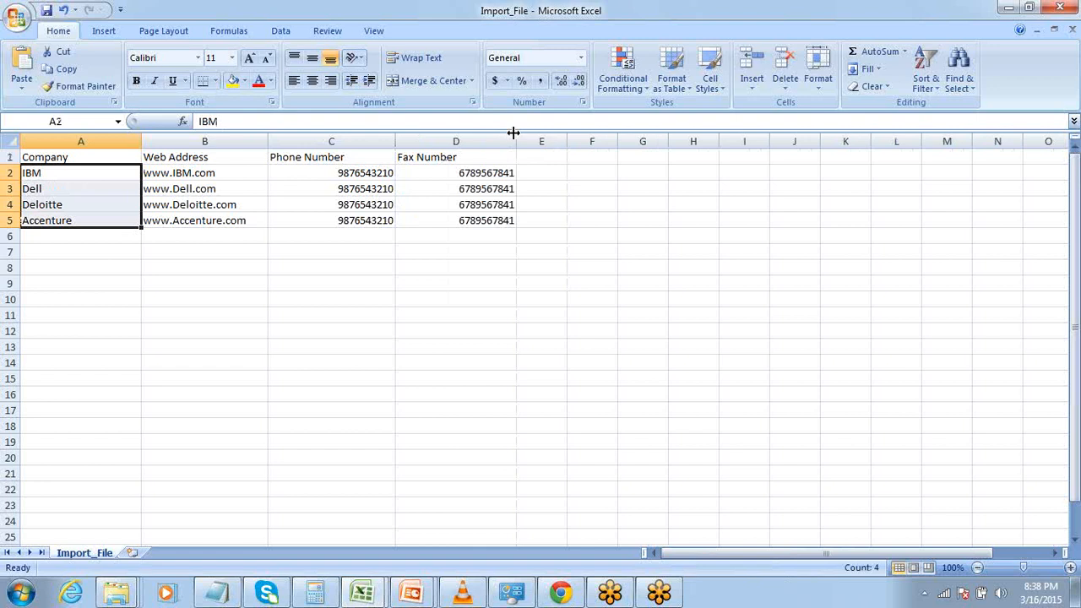
Move around the table and select the Company to Fax Number header row.
key(Up)
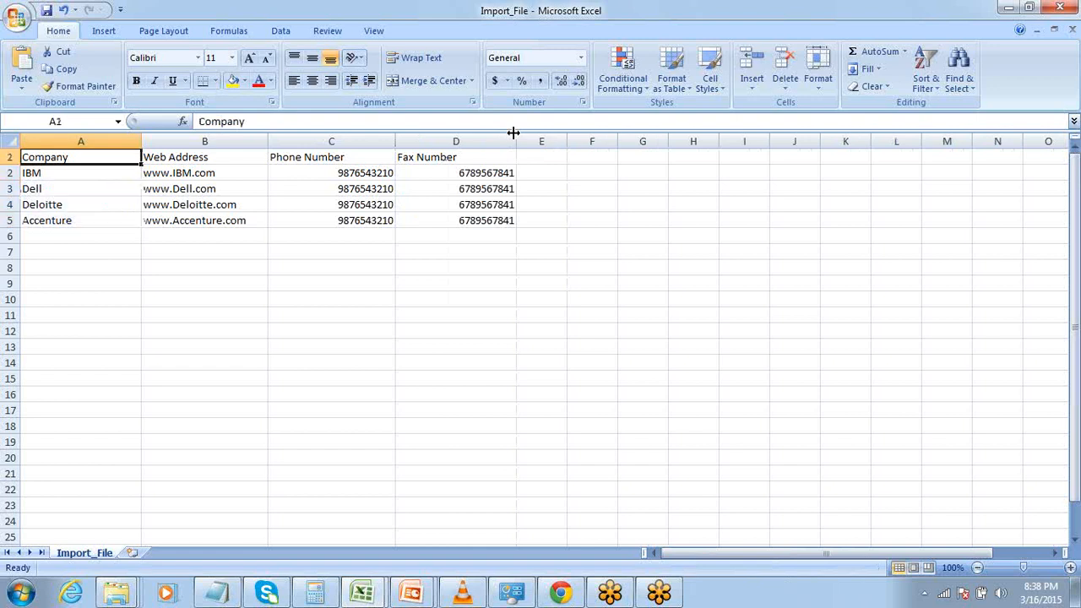
key(Right)
key(Down)
key(Left)
key(Up)
key(shift+Right)
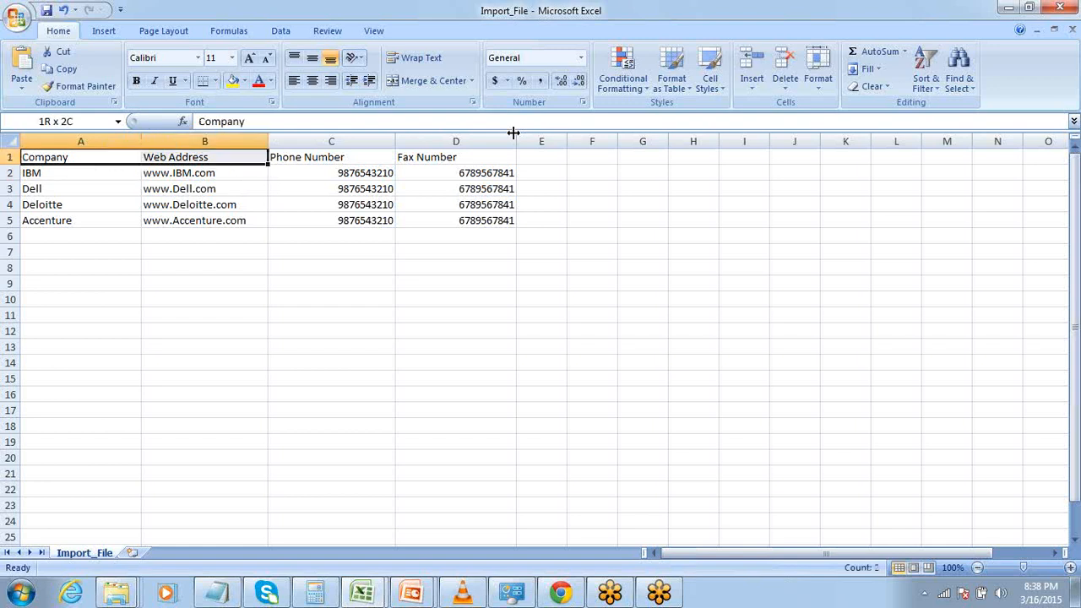
key(shift+Right)
key(shift+Right)
key(Right)
key(Right)
key(Right)
key(Right)
key(Down)
key(Down)
key(Down)
key(Down)
key(Down)
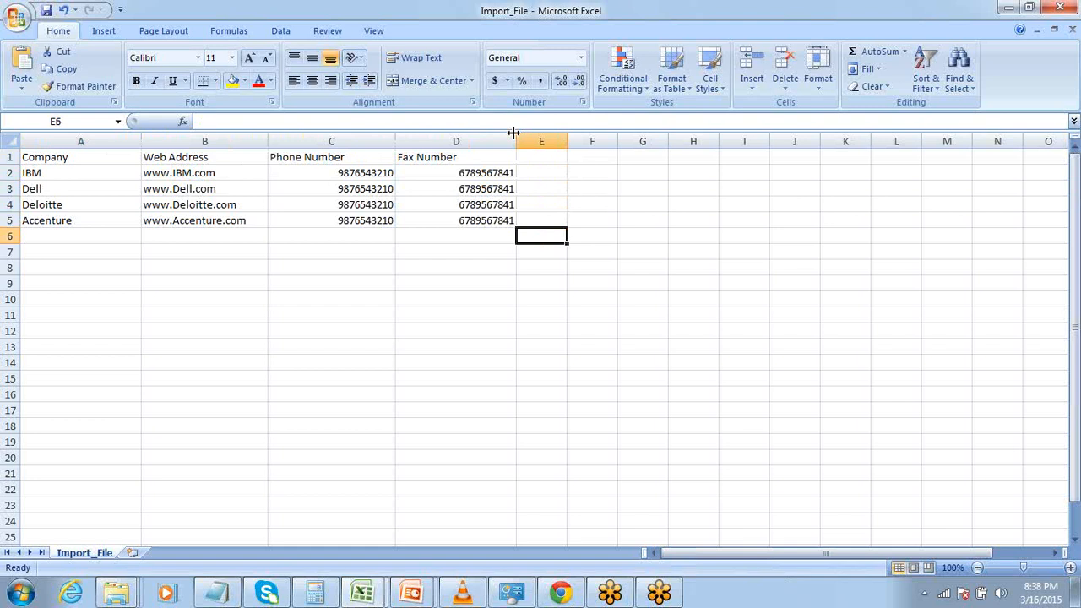
click(17, 17)
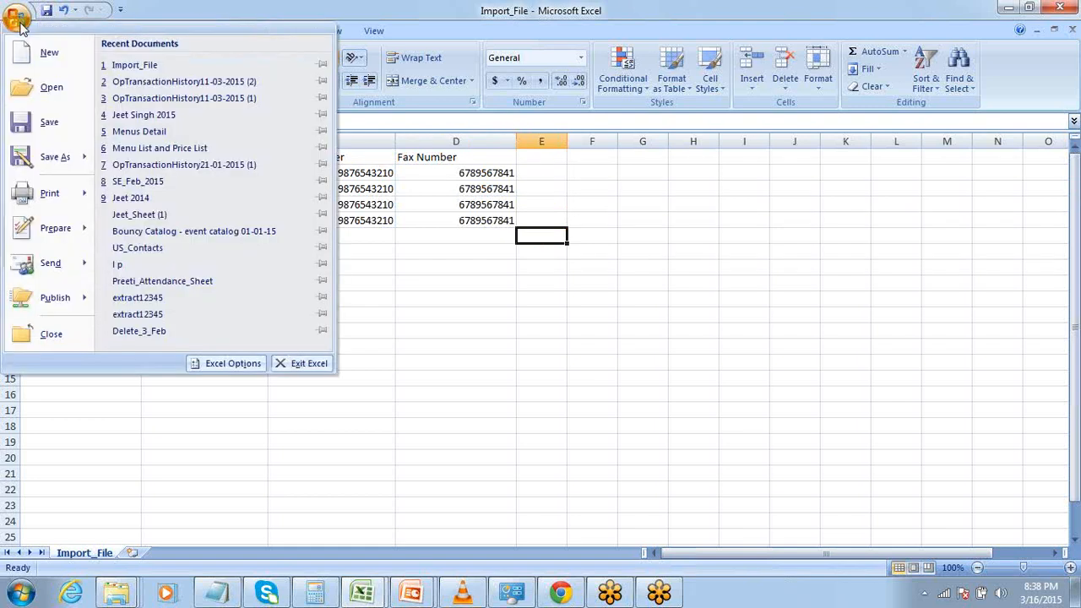
click(37, 160)
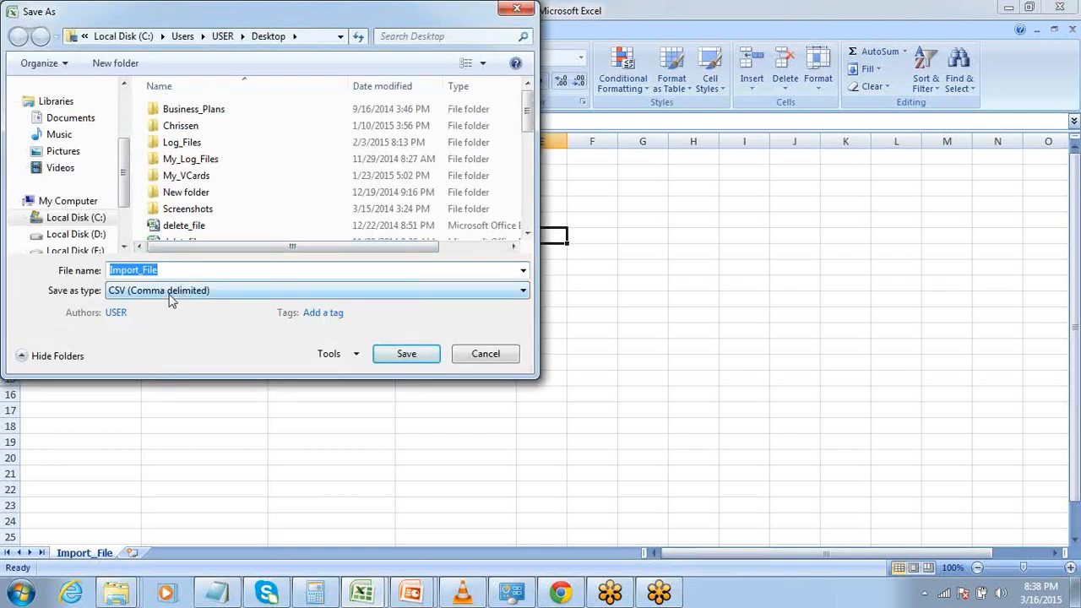
click(171, 297)
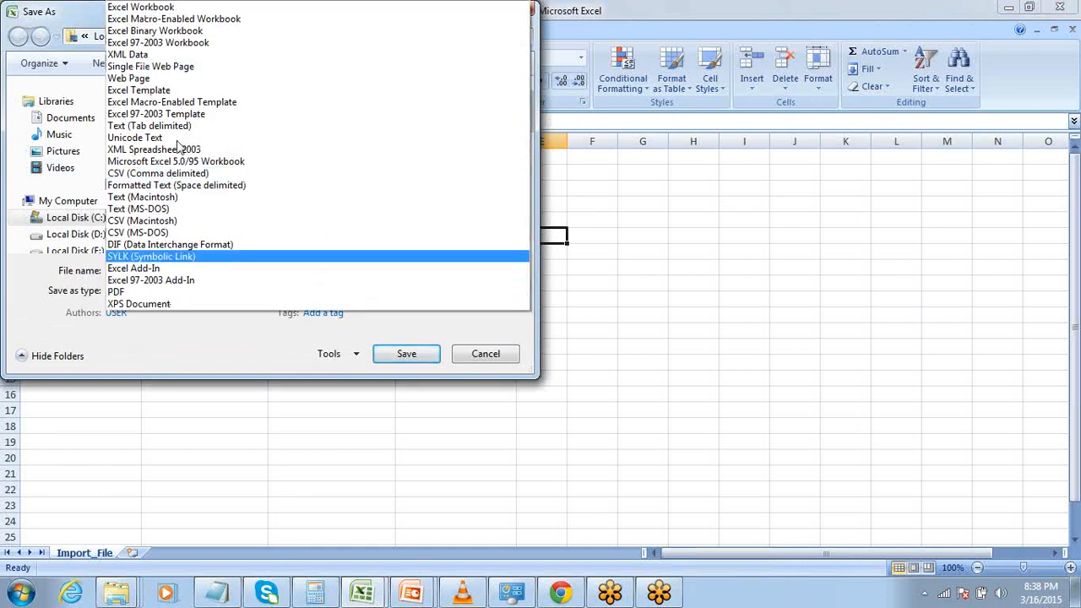
click(195, 9)
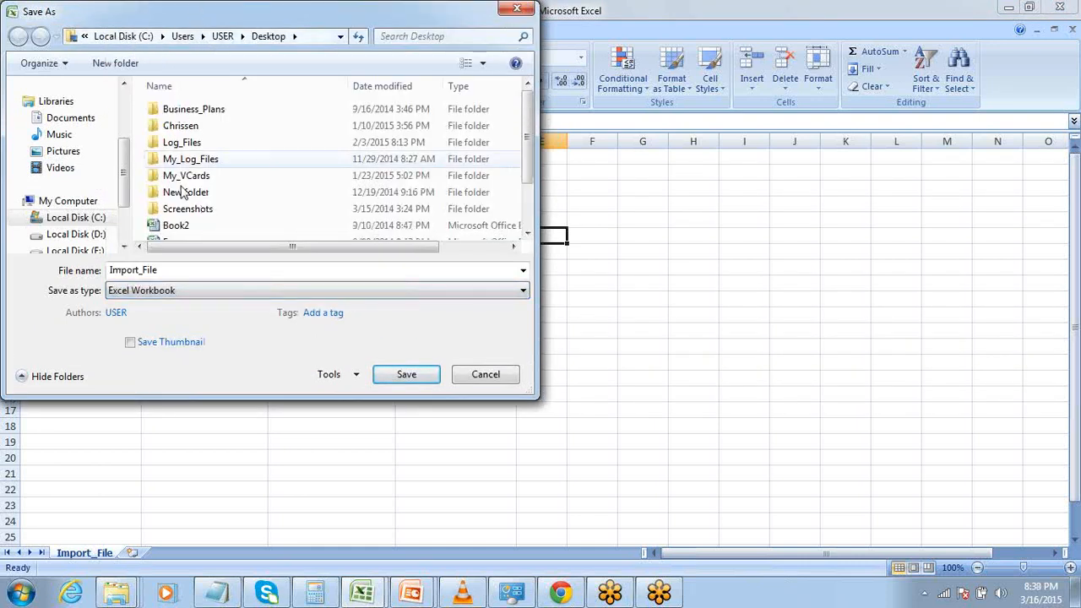
click(175, 291)
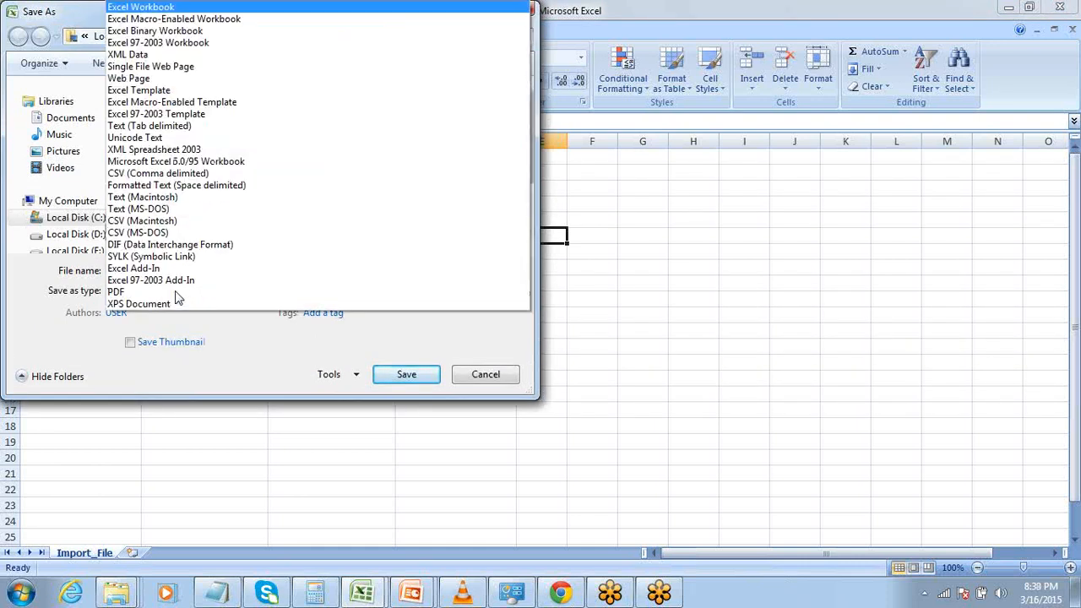
click(178, 176)
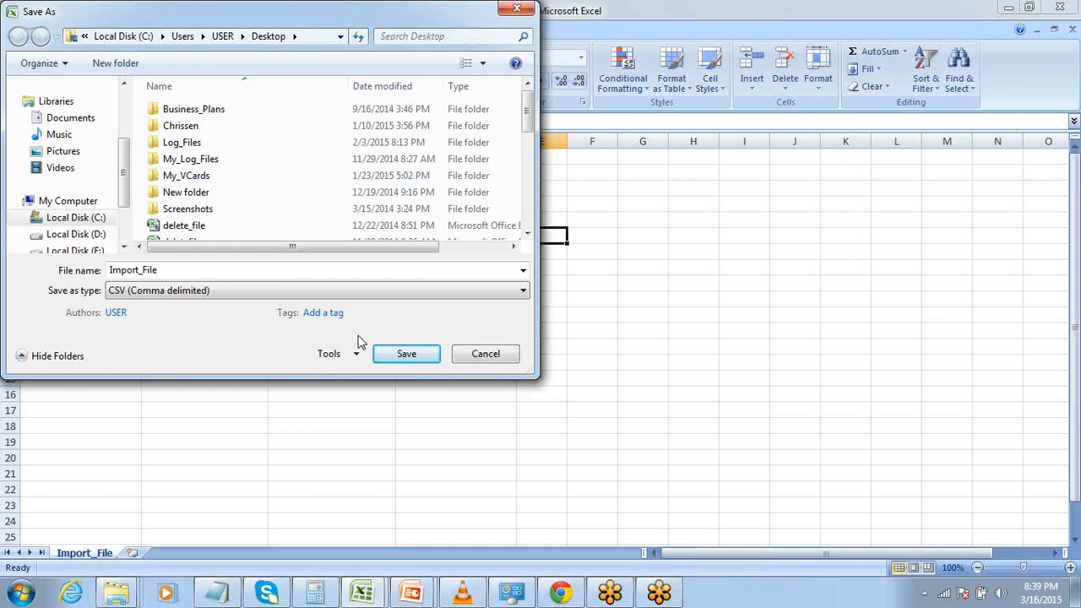
click(459, 356)
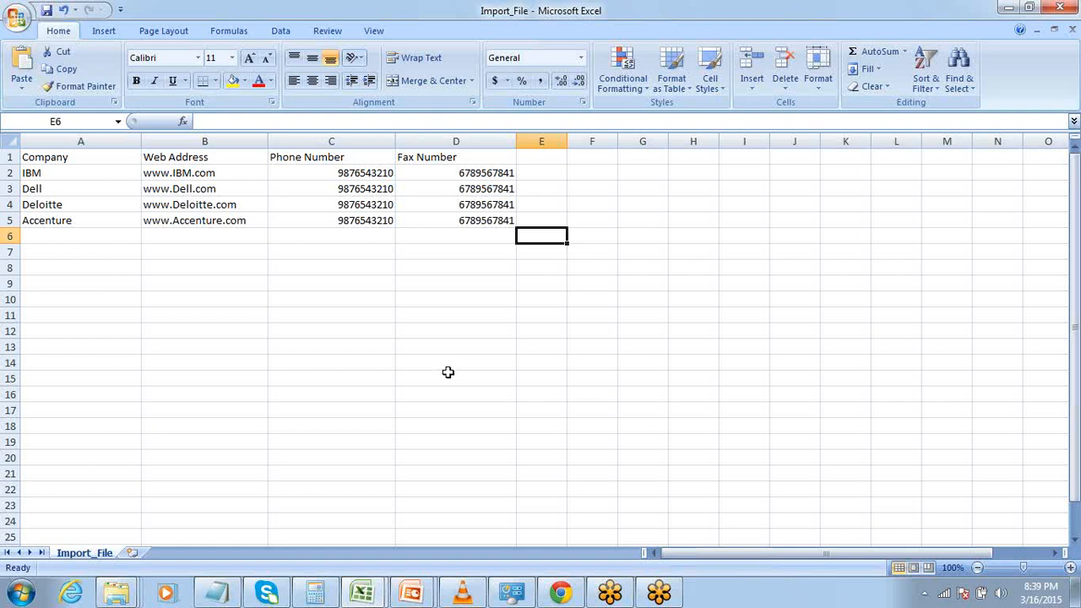
click(218, 591)
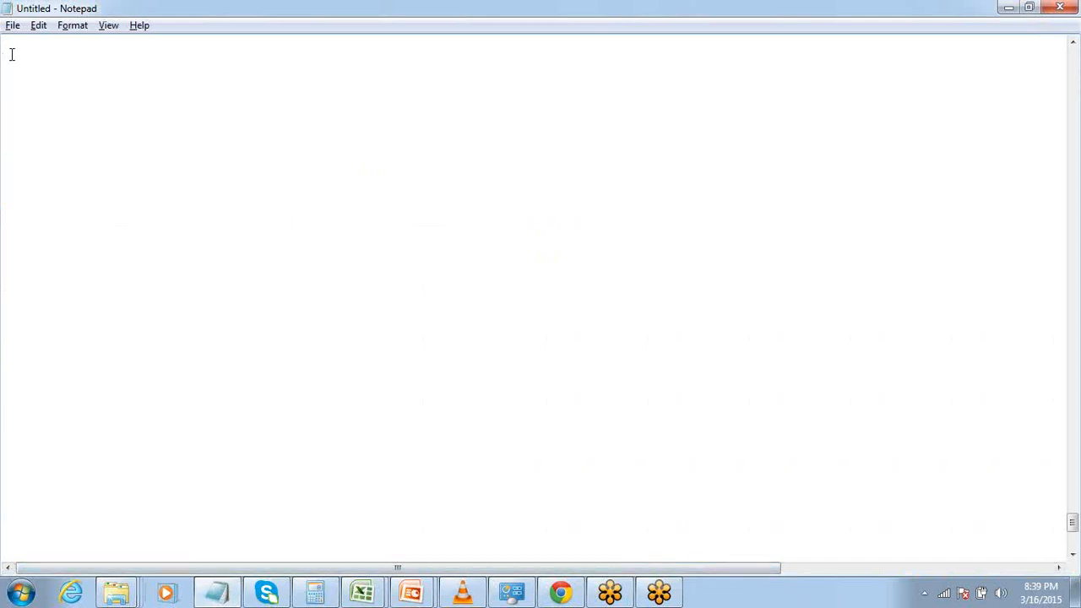
Note 'Put yor Data i Excel > in form of a table' and 'Save As > CSV (CommaDelimited)'.
text(Put yor Data i)
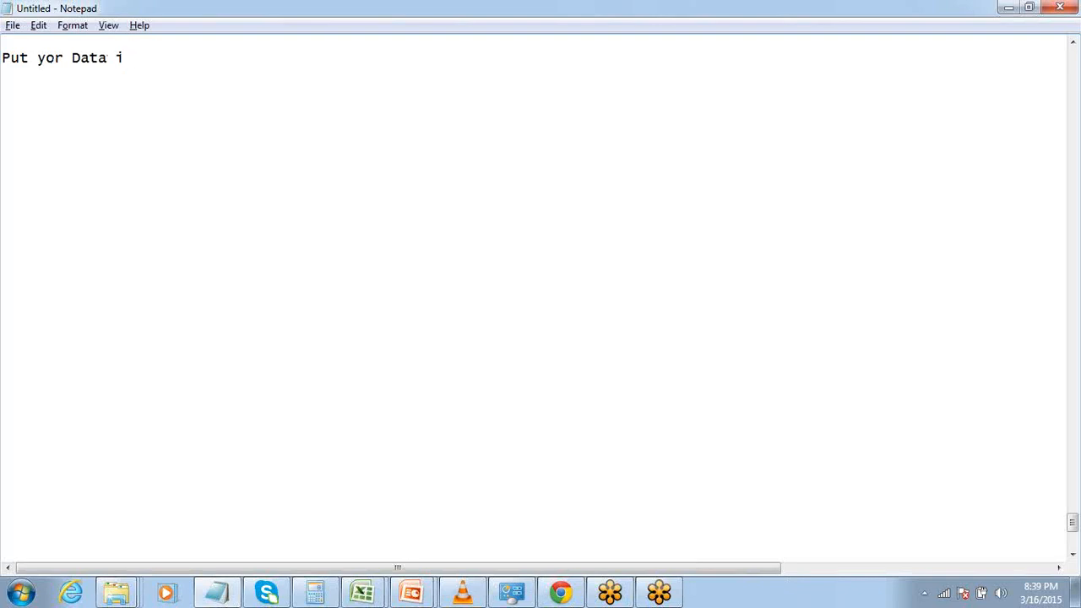
text( Excel > in form of a t)
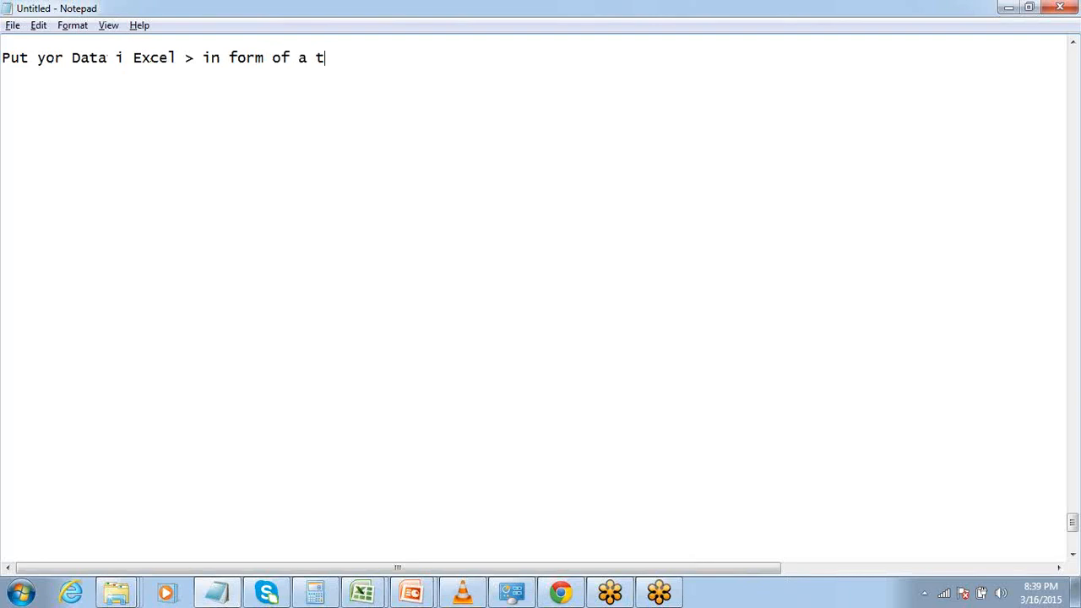
text(able)
key(Return)
text(Save As > C)
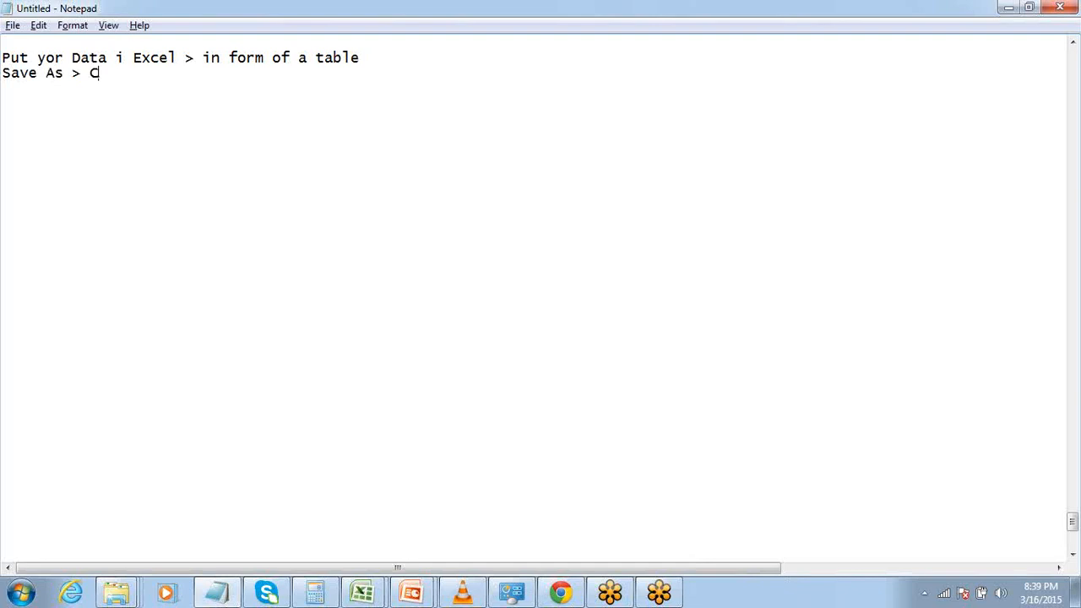
text(SV (CommaD)
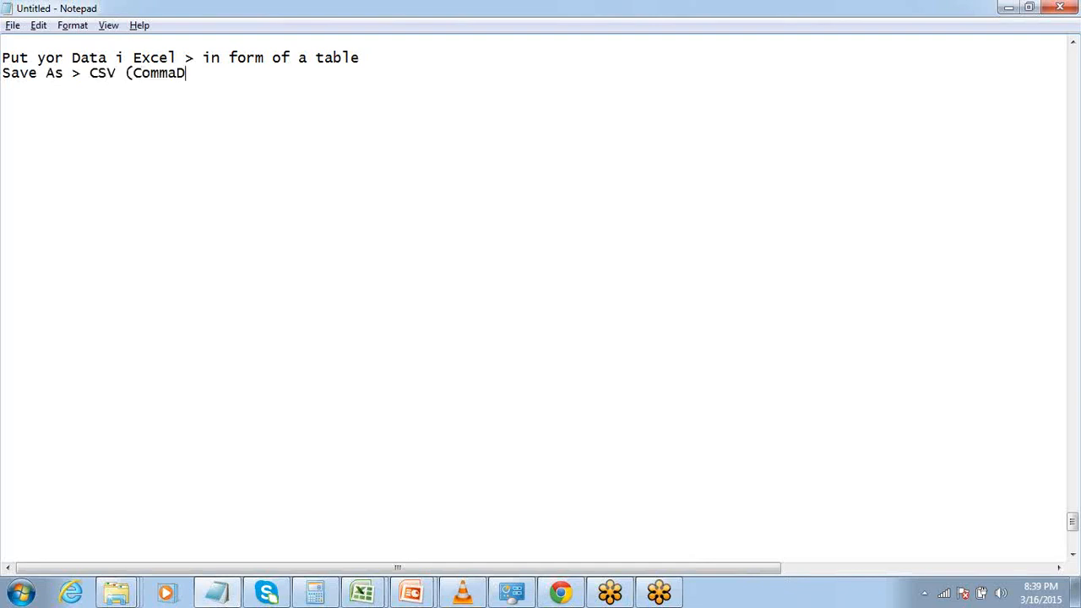
text(elimited))
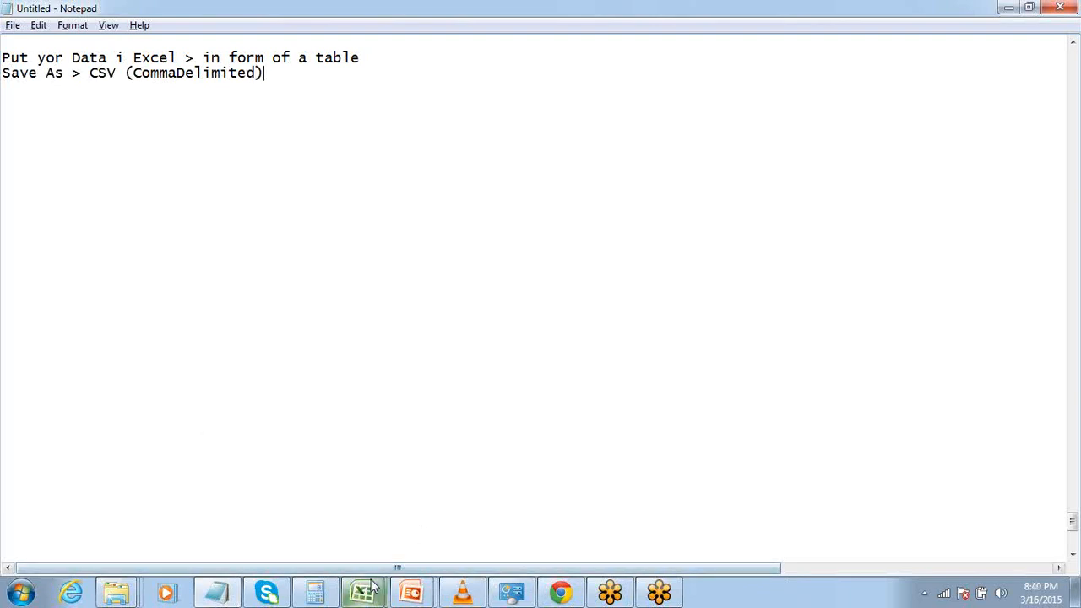
mouse_move(373, 587)
click(444, 545)
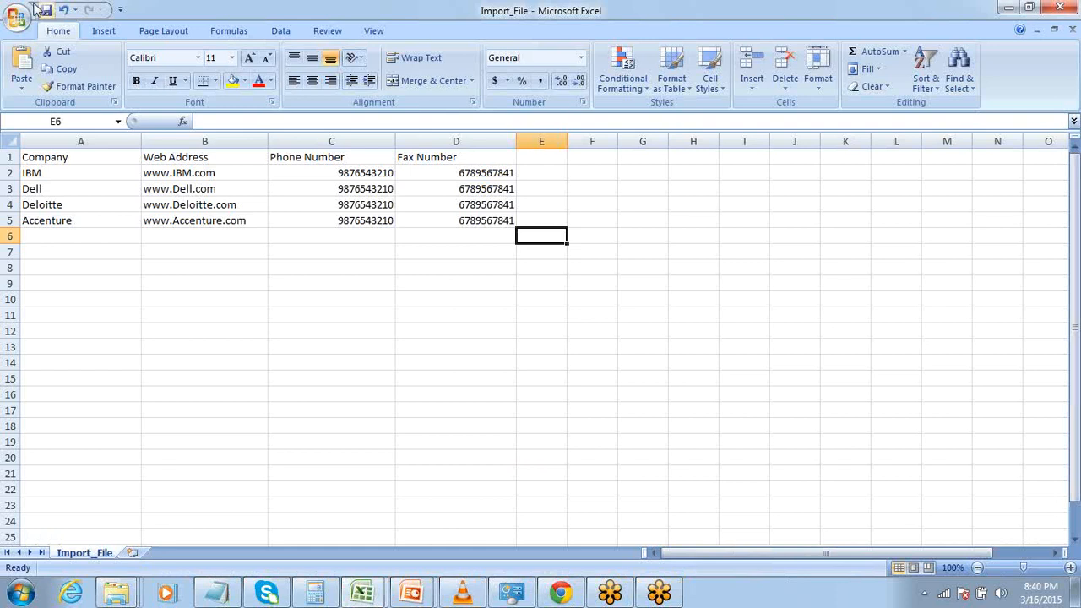
Show the CSV (Comma delimited) format in Excel's Save As dialog, cancel, and return to Notepad.
click(19, 17)
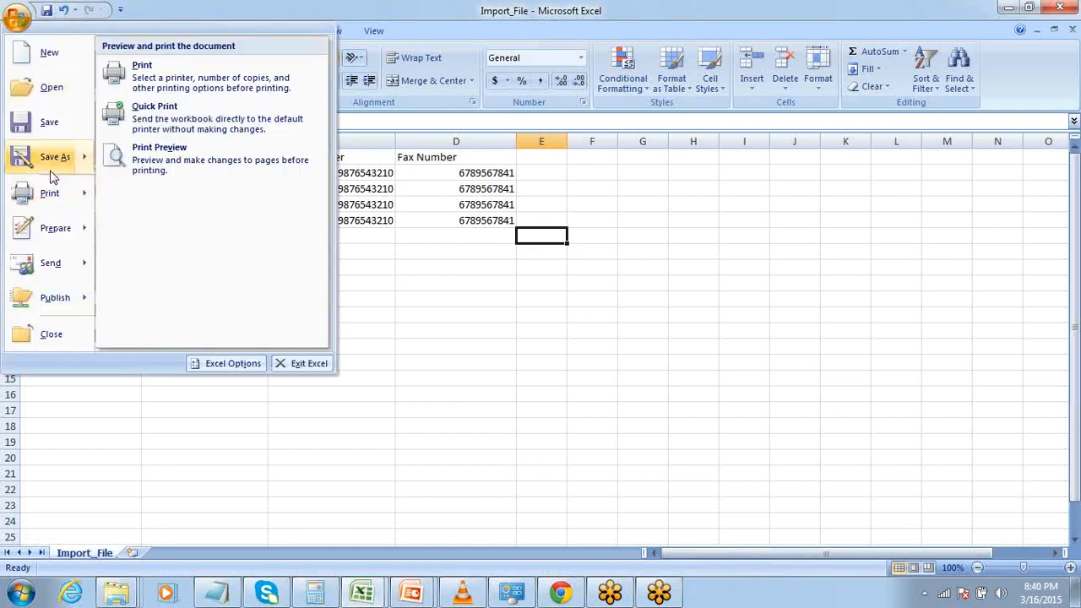
click(49, 160)
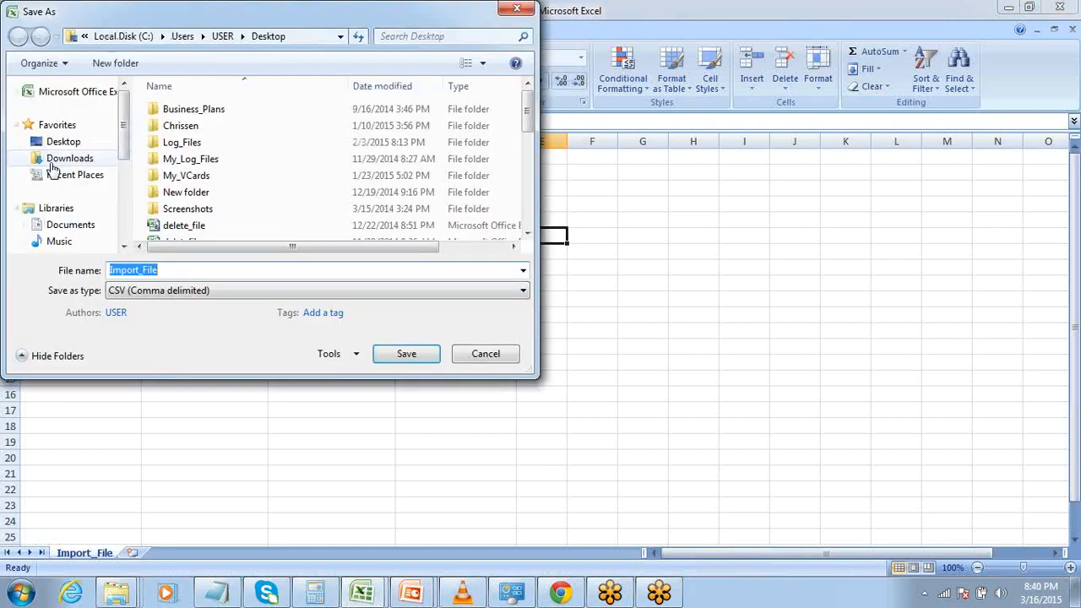
click(184, 293)
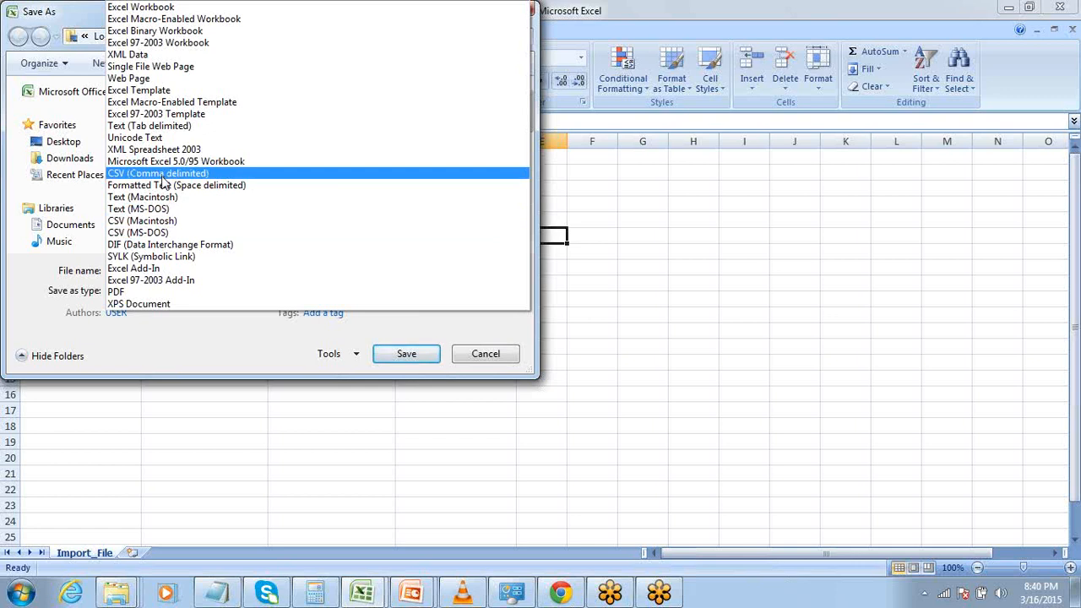
click(486, 365)
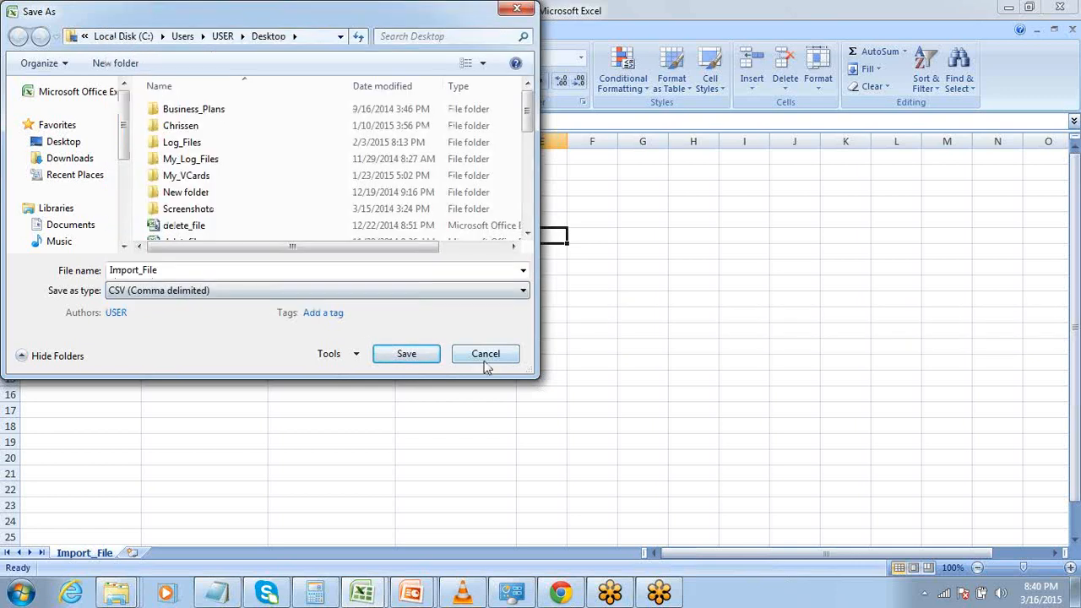
click(486, 359)
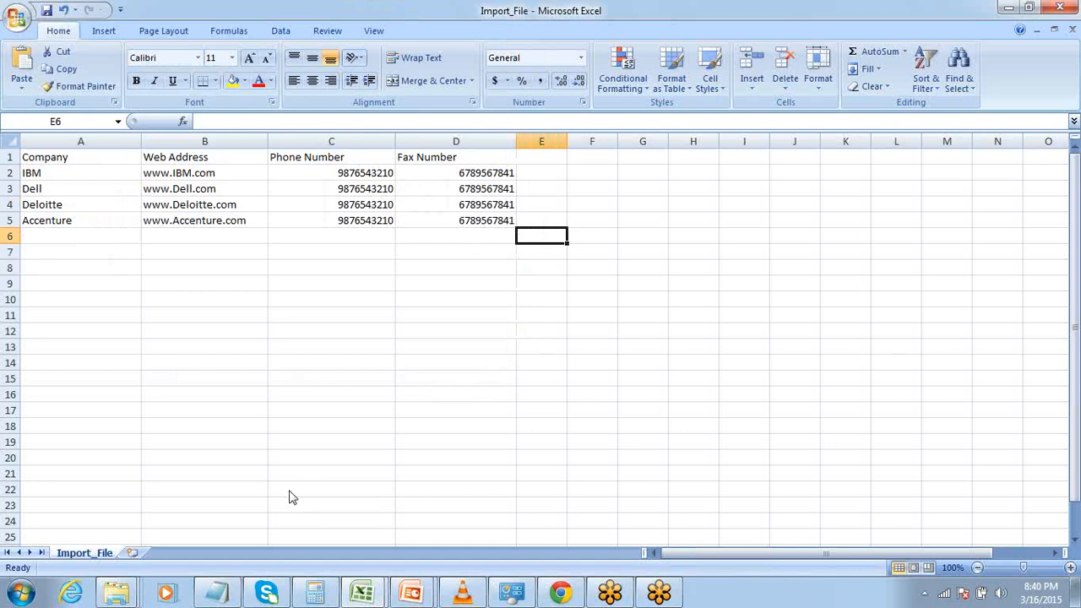
click(226, 597)
Add the line 'Data Loader : App used for perfoming Bulk Data Operations'.
key(Return)
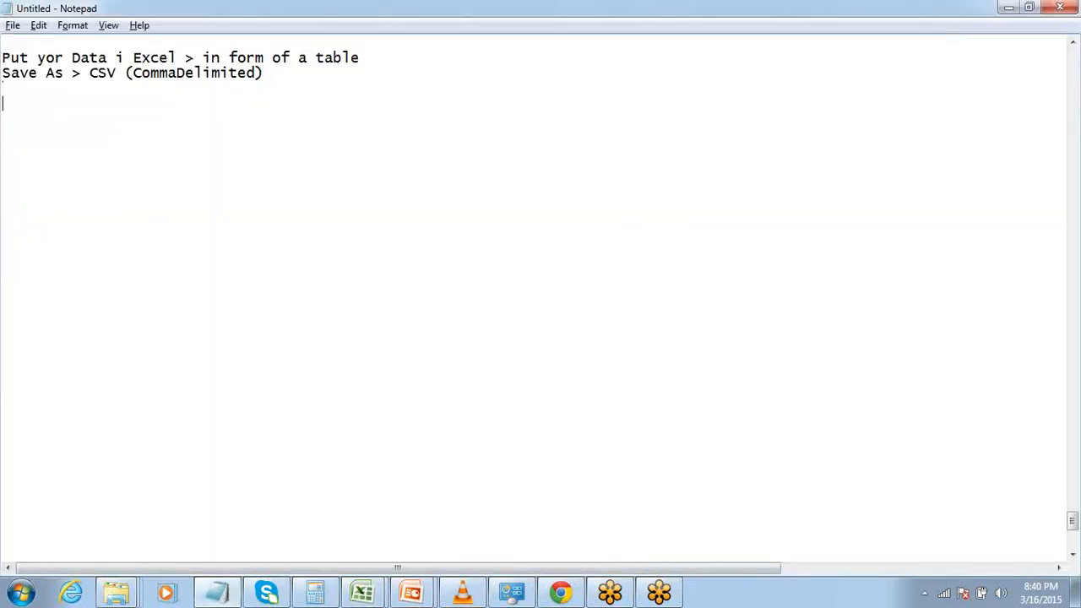
text(Data Loader)
text(: App used for)
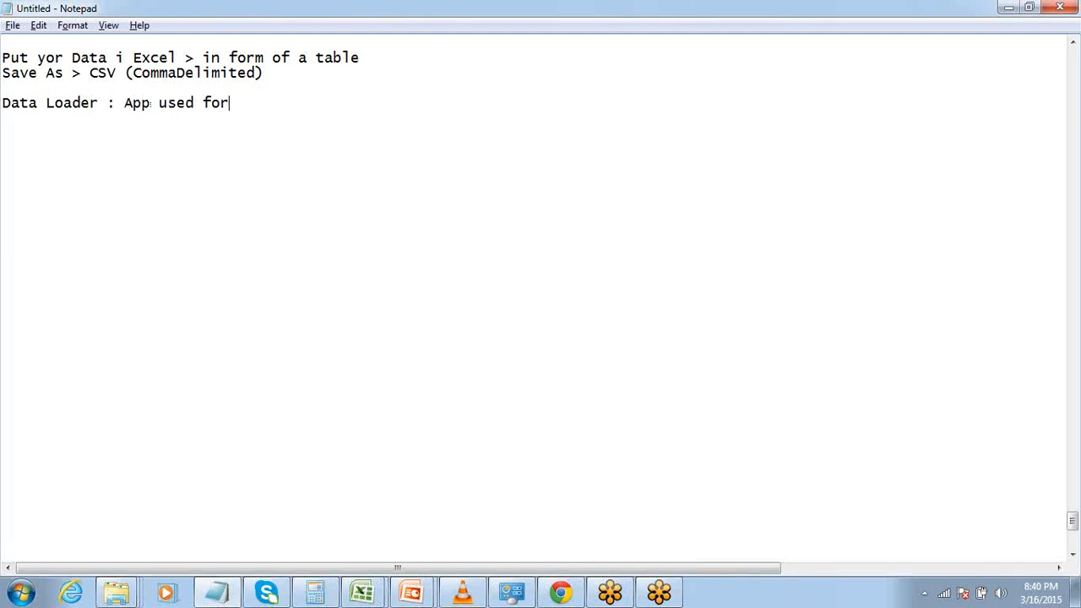
text( perfoming Bu)
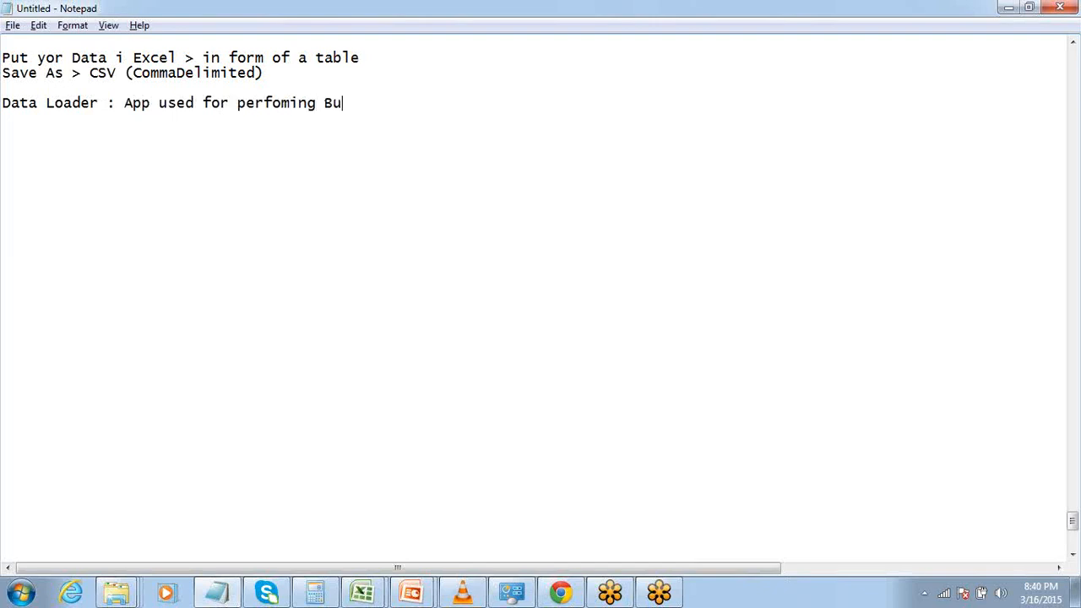
text(lk Data Operations)
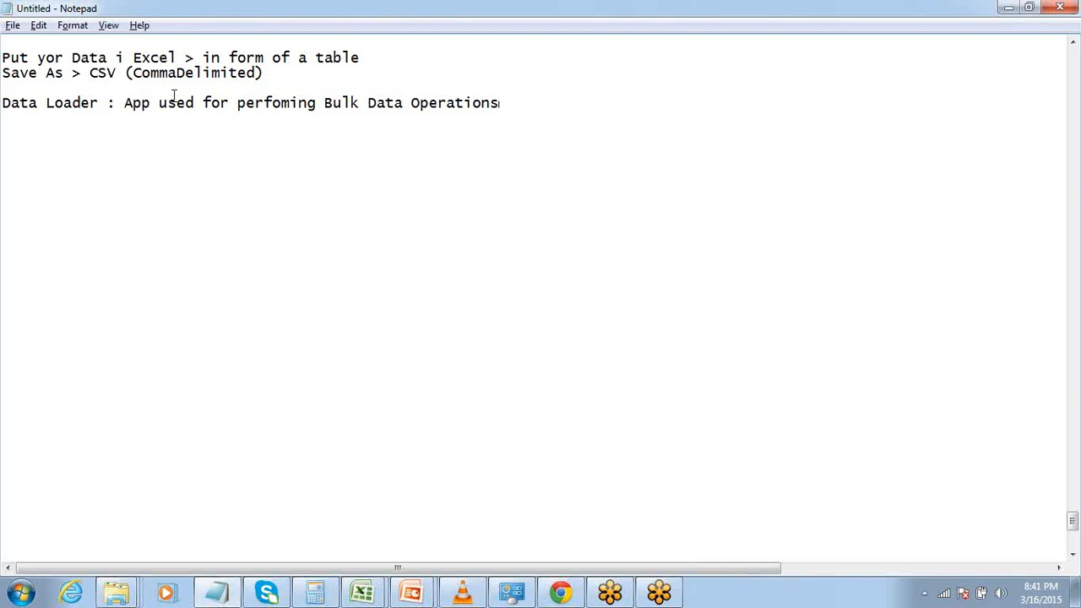
Highlight the 'Save As > CSV' note, glance at Salesforce, then bring up Excel.
click(3, 75)
shift+click(118, 72)
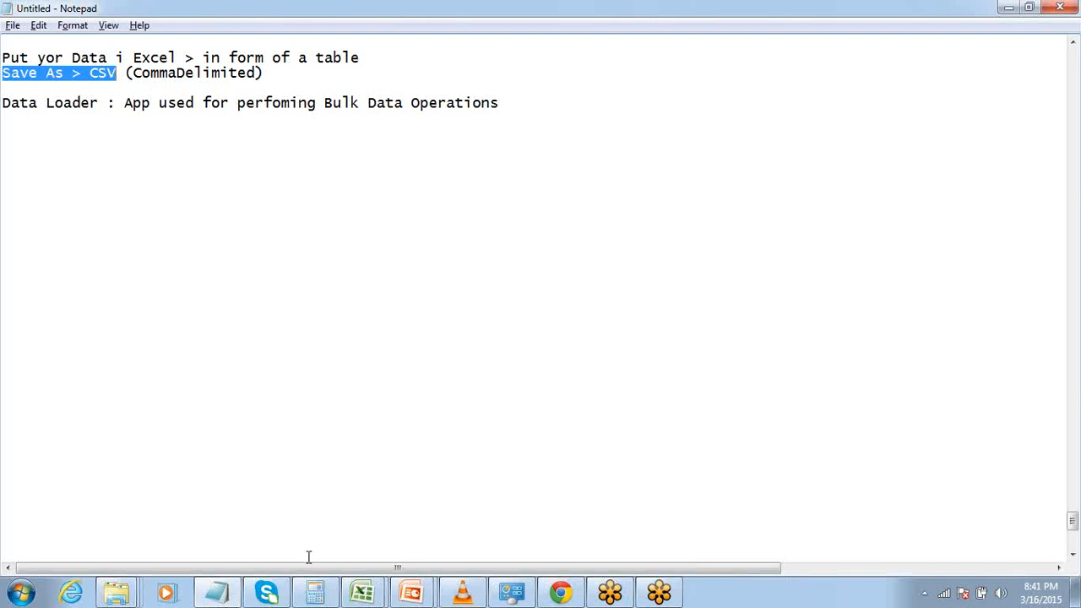
click(564, 594)
click(564, 594)
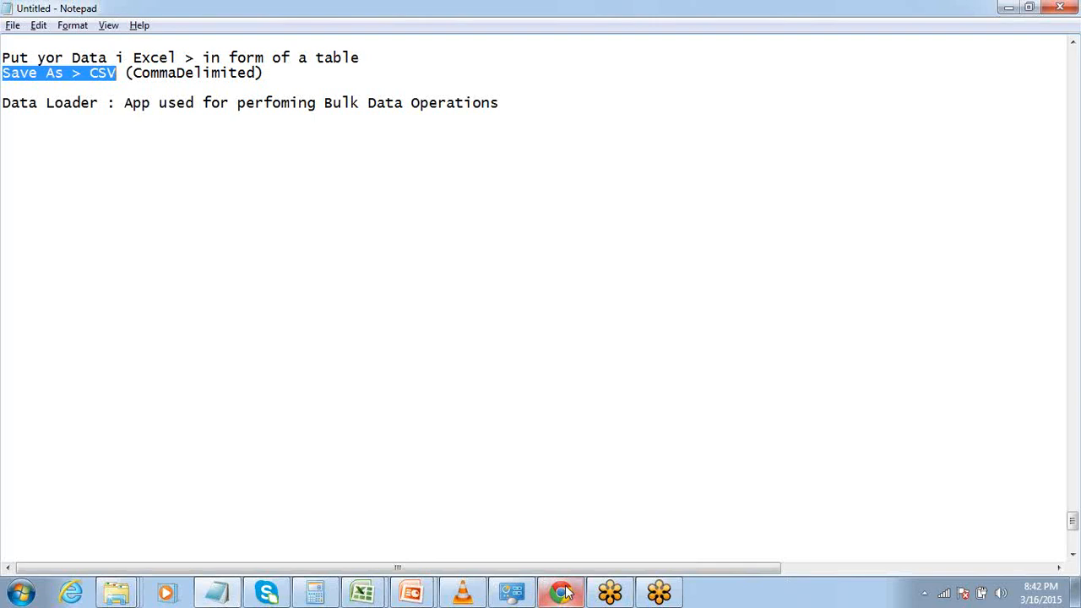
click(566, 594)
click(567, 594)
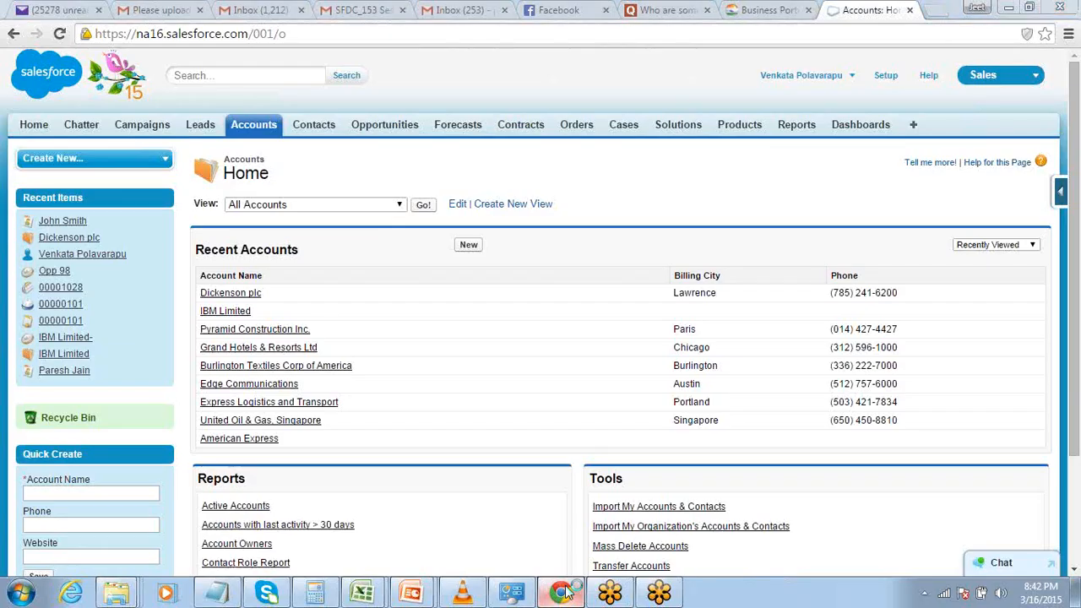
click(559, 598)
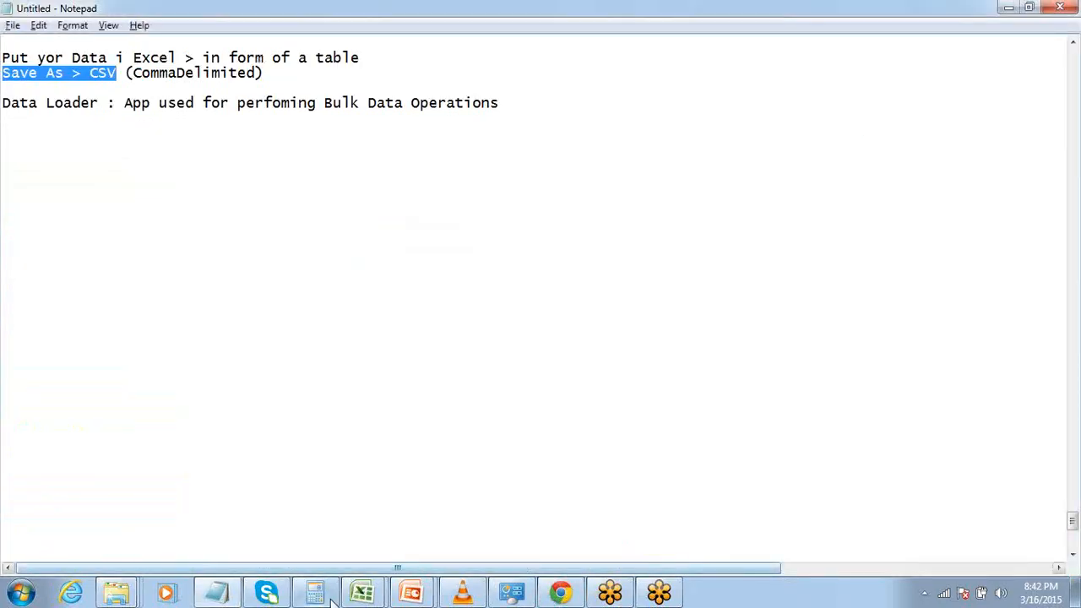
click(362, 596)
click(407, 456)
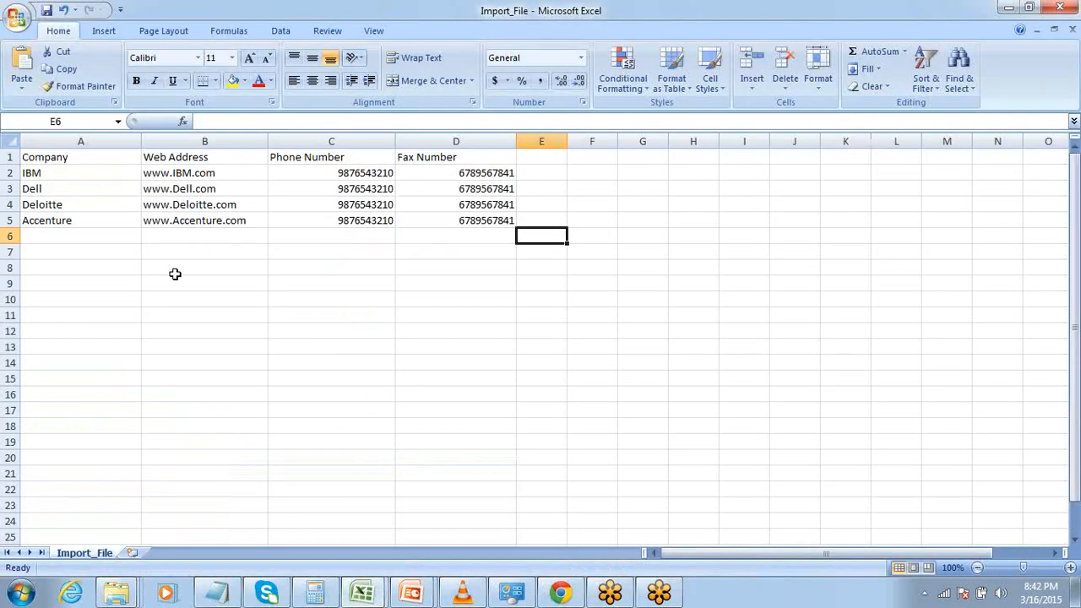
click(80, 173)
key(Right)
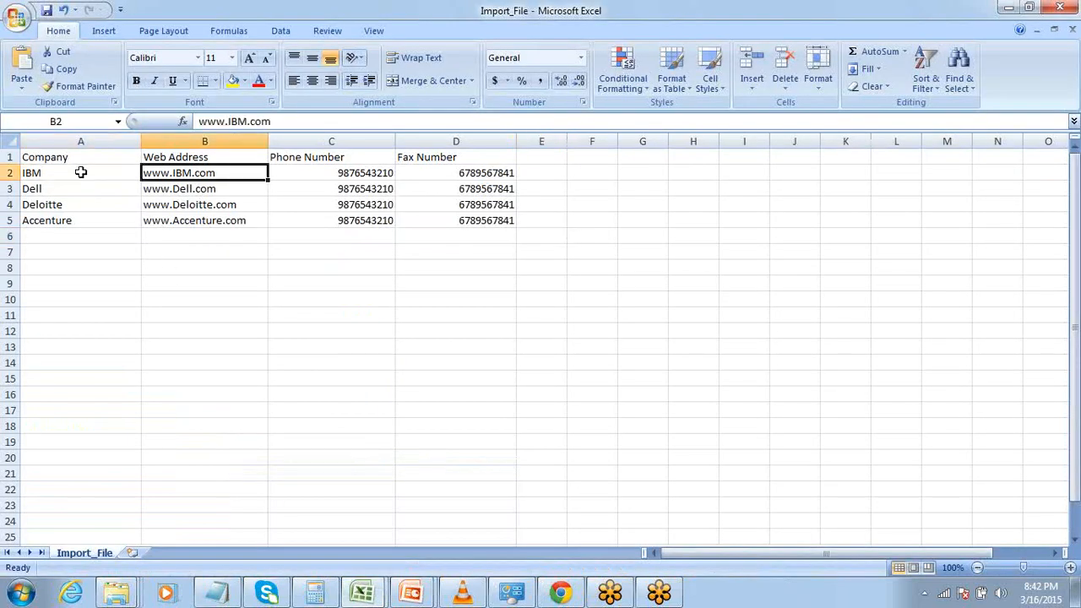
key(Right)
key(Right)
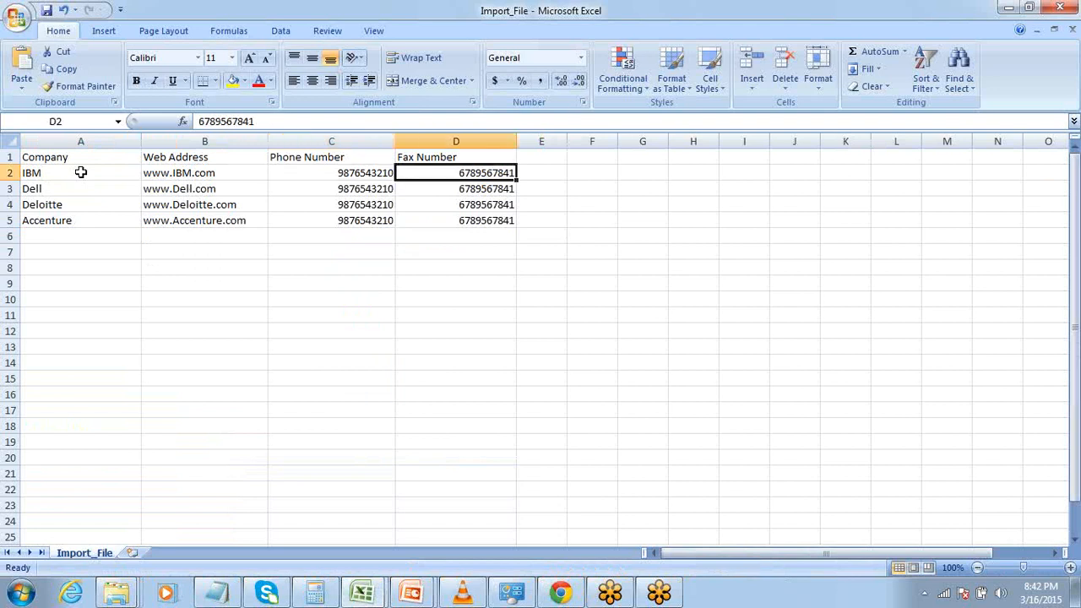
key(Up)
key(Left)
key(Left)
key(Left)
key(Down)
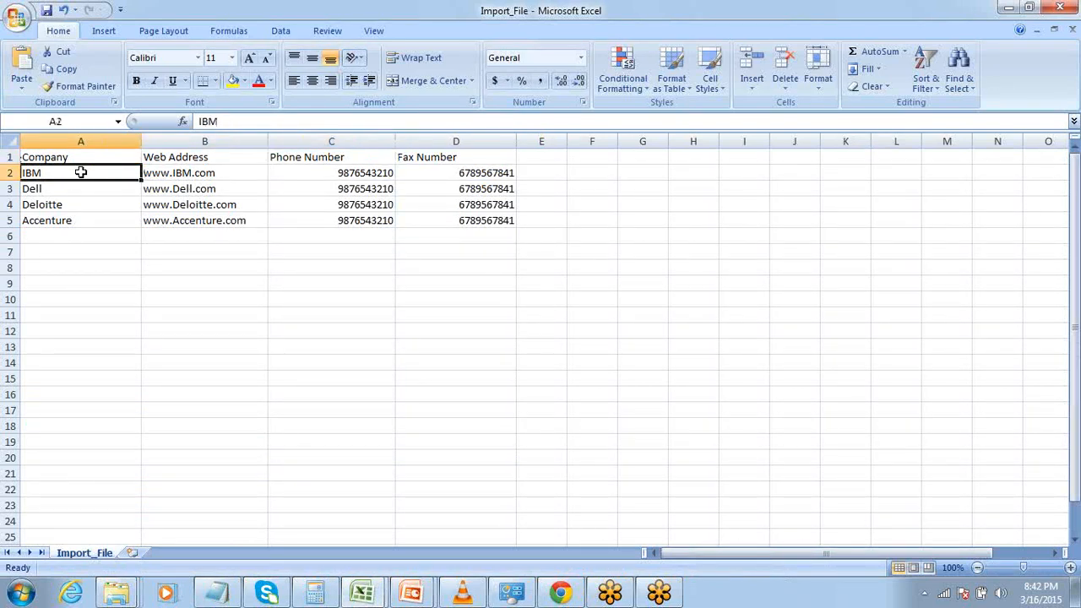
key(shift+Right)
key(shift+Right)
key(shift+Right)
key(Right)
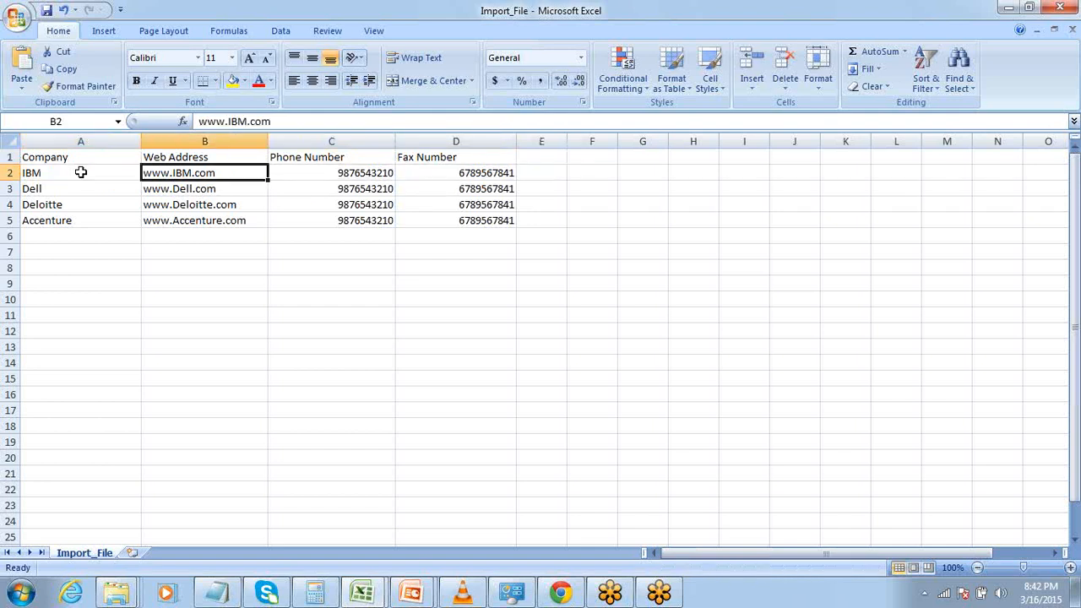
key(Left)
key(Right)
key(Left)
key(Right)
key(Right)
key(Left)
key(Left)
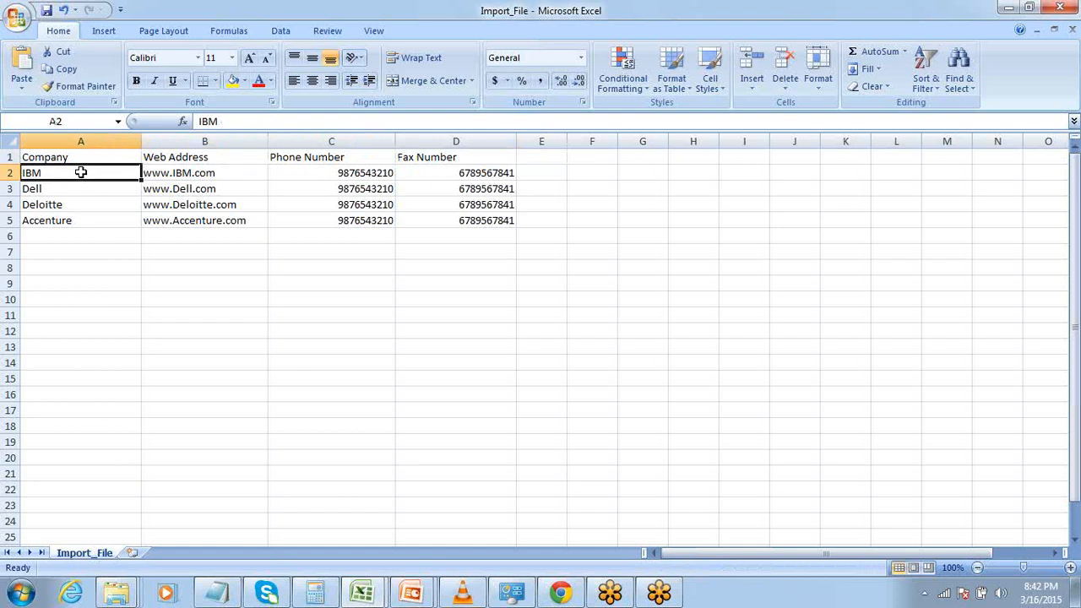
key(Right)
key(Right)
key(Right)
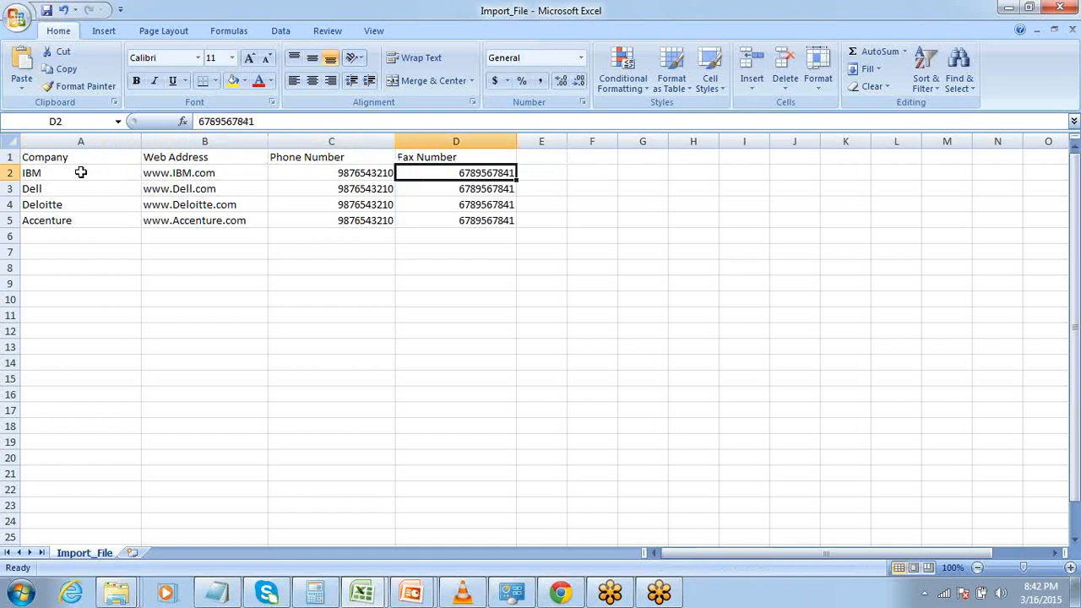
key(Left)
key(Left)
key(Left)
key(Up)
key(shift+Down)
key(shift+Down)
key(shift+Down)
key(shift+Down)
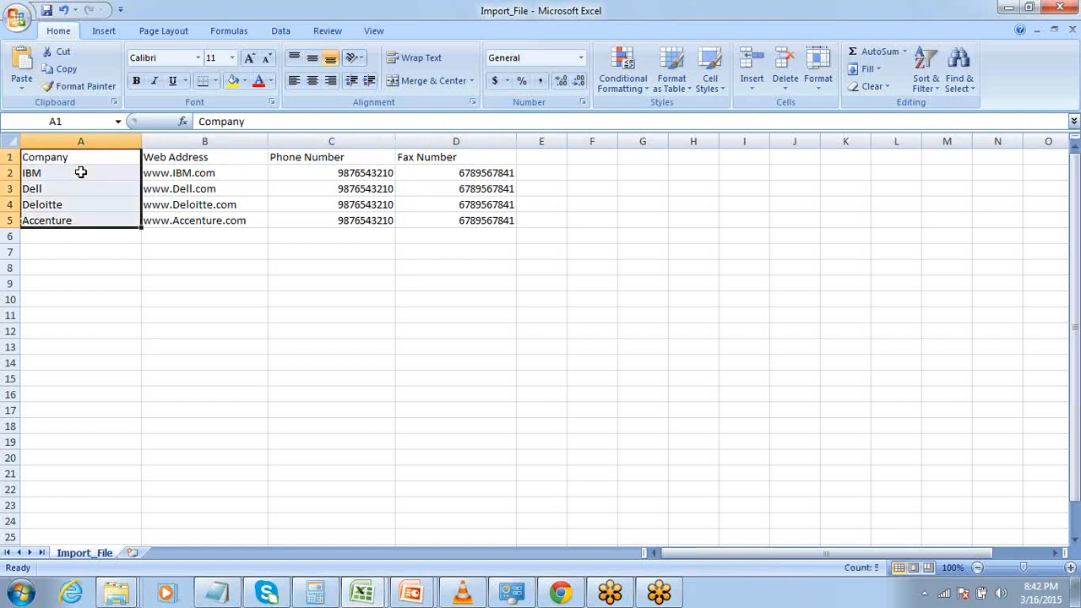
key(Right)
key(Down)
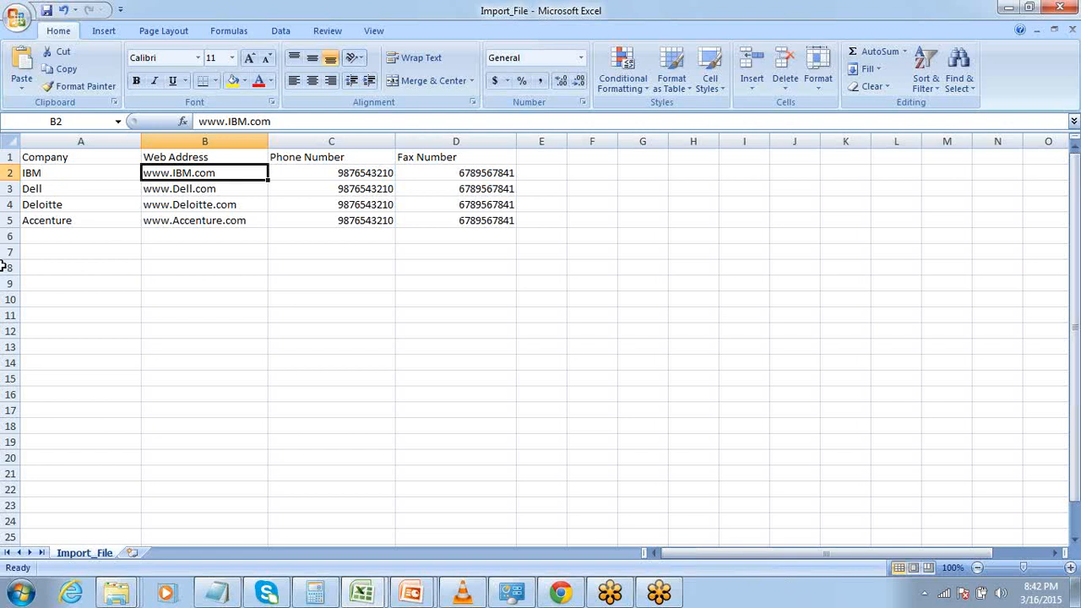
key(alt+Tab)
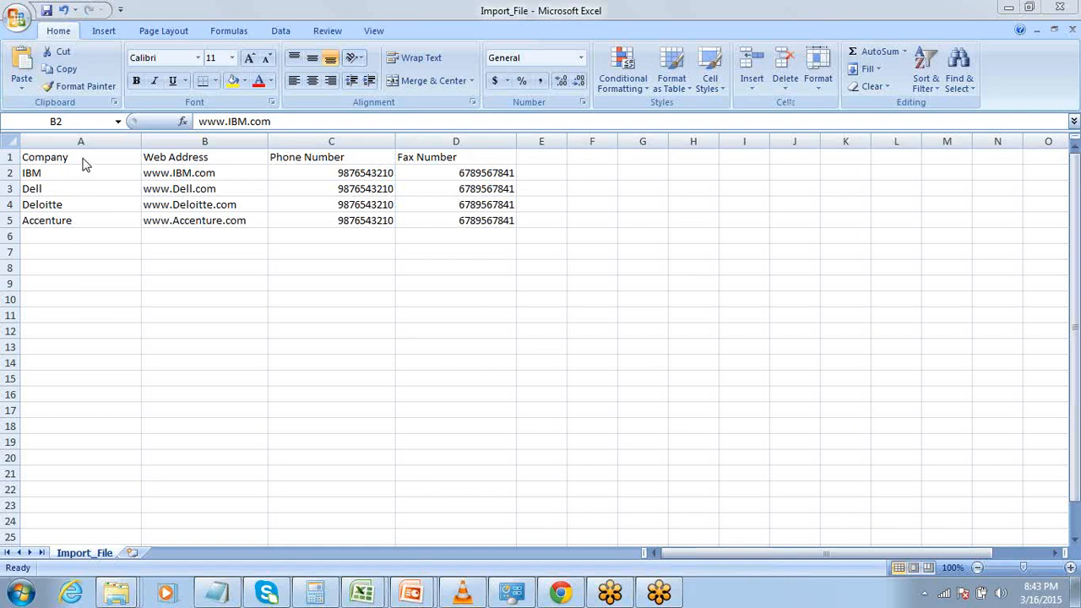
Bold headers A1:D1 (Company, Web Address, Phone Number, Fax Number), then select column A1:A5.
key(Up)
key(Left)
key(ctrl+shift+Right)
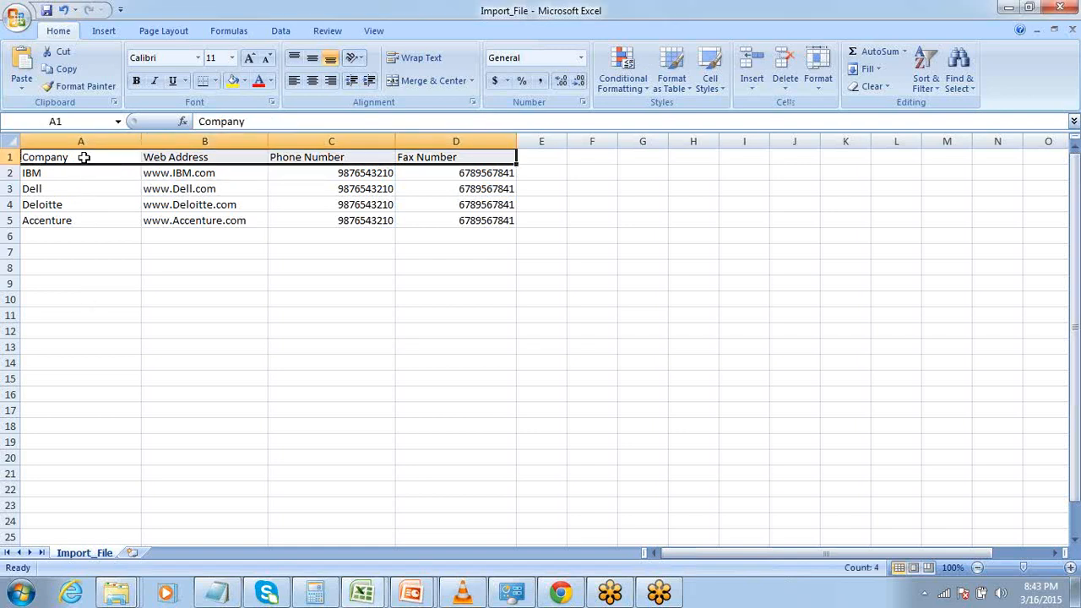
key(ctrl+b)
key(Down)
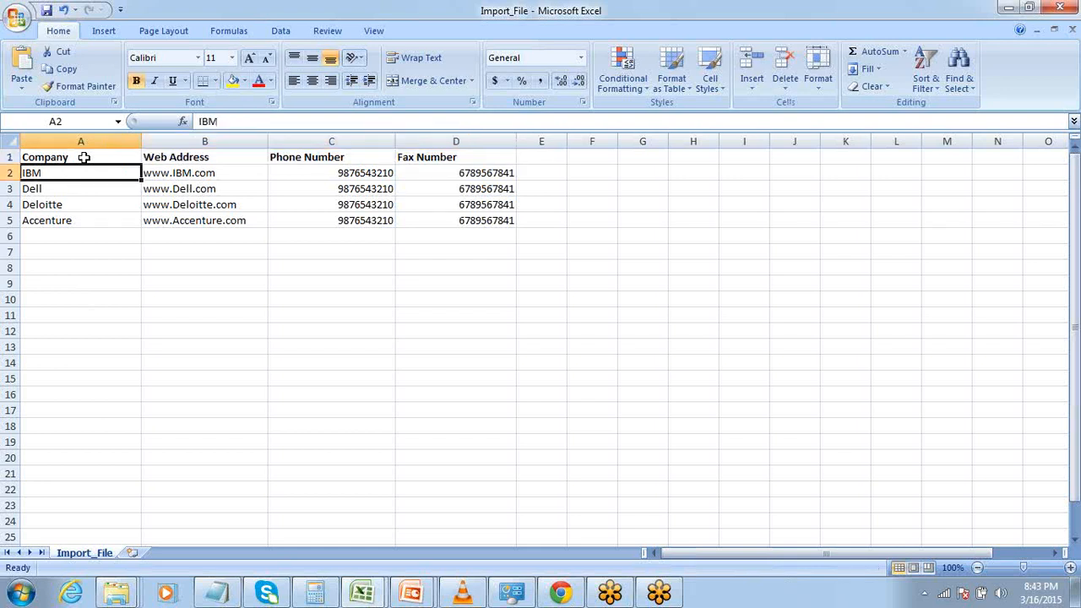
key(ctrl+shift+Down)
key(Up)
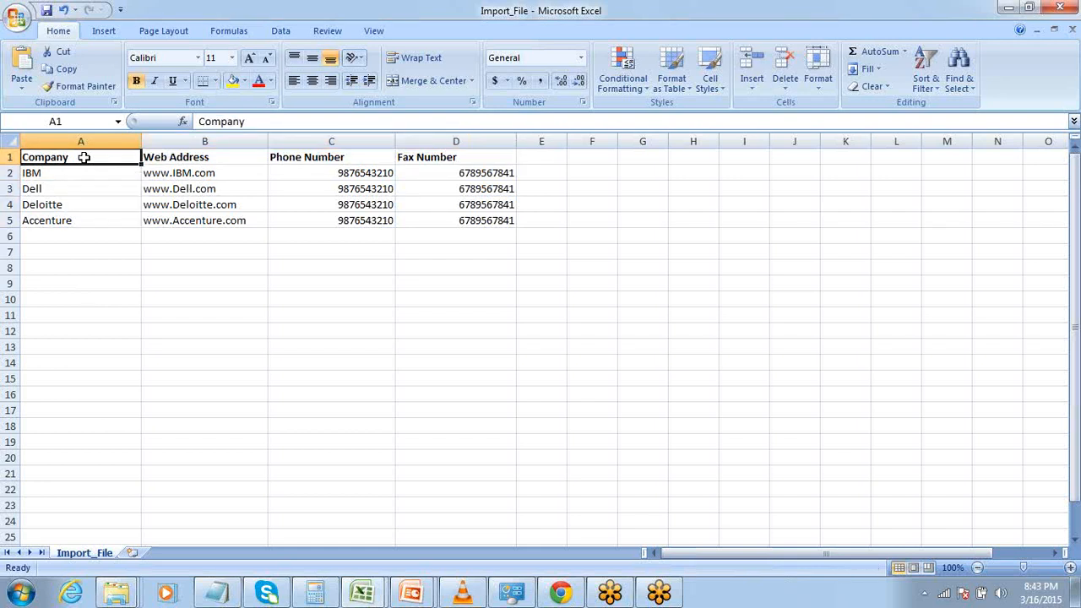
key(ctrl+shift+Down)
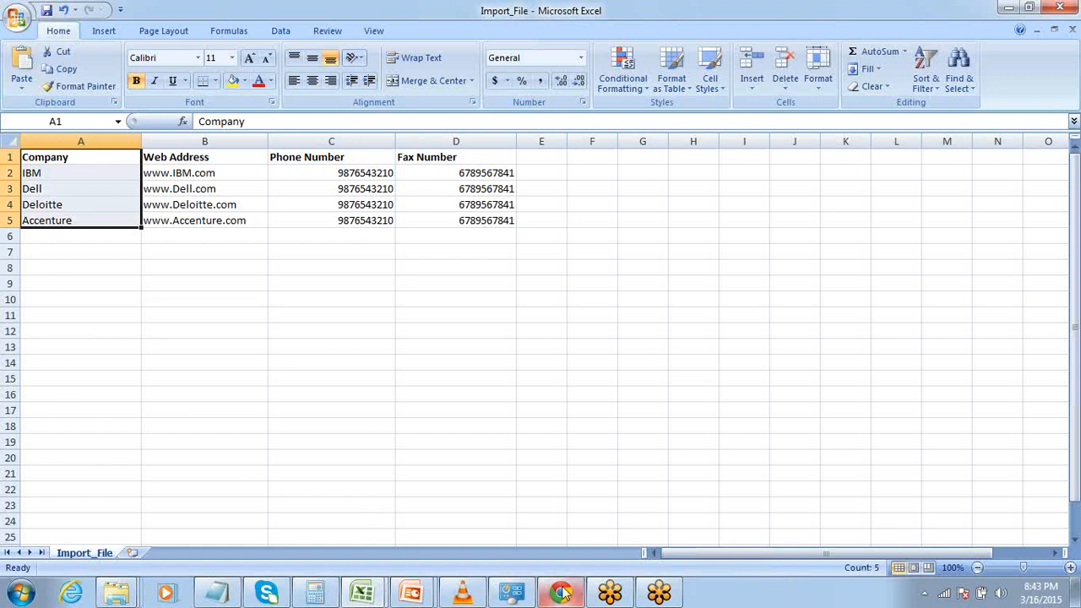
mouse_move(565, 594)
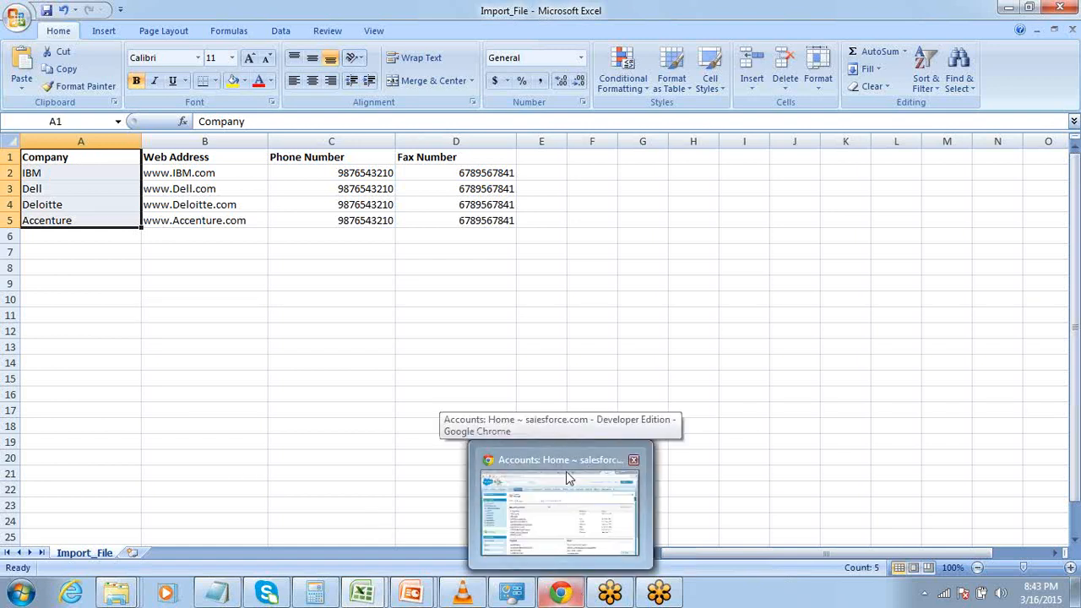
click(36, 596)
click(34, 597)
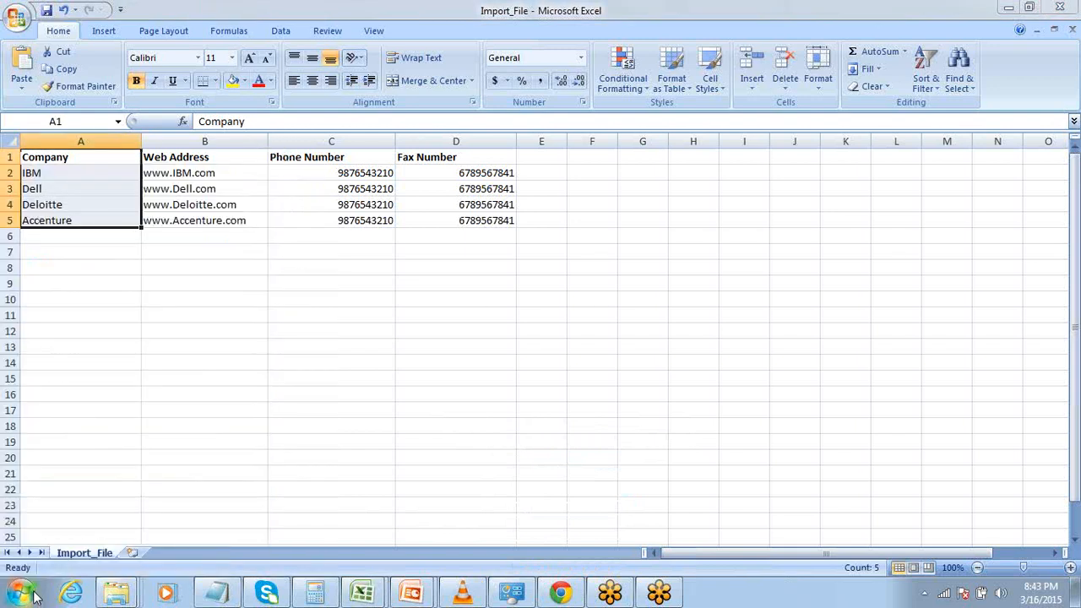
Bring the Salesforce Accounts home page with its recent accounts list to the front.
click(563, 595)
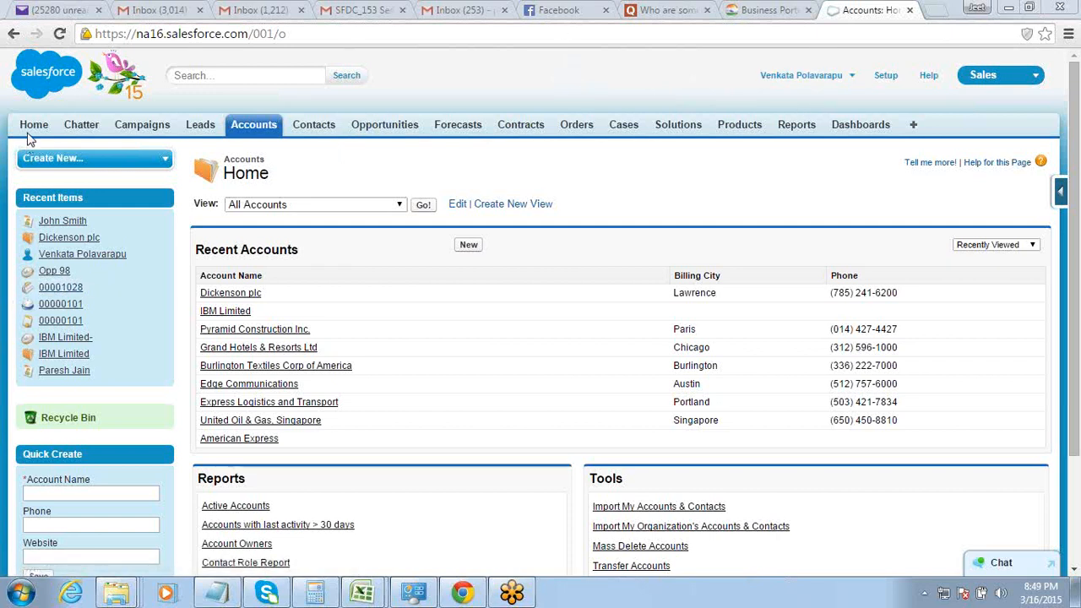
Go to Salesforce Setup and open Data Management > Data Loader.
click(18, 593)
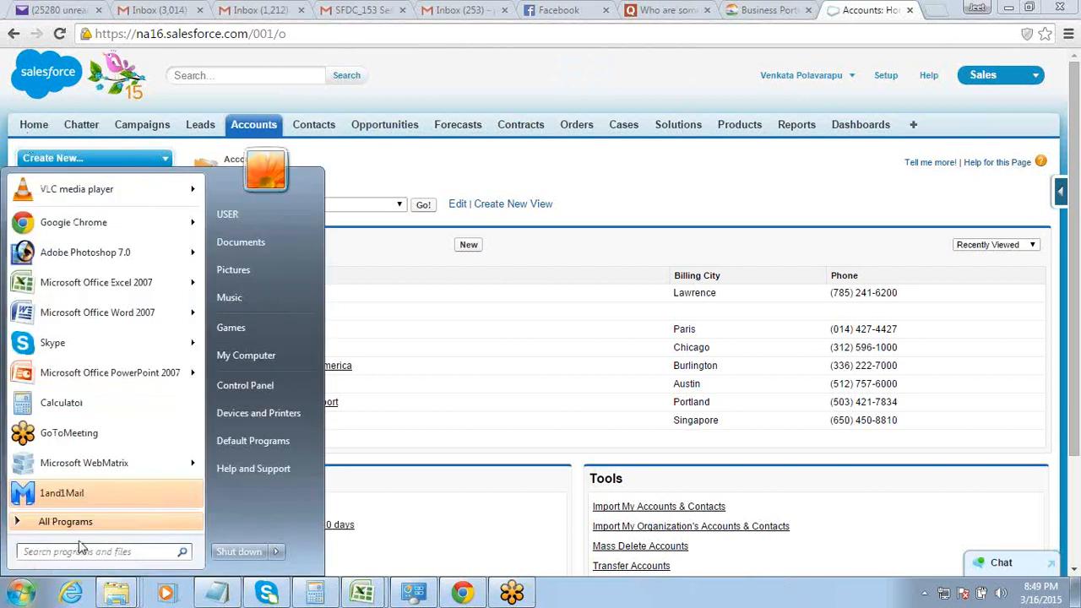
click(608, 149)
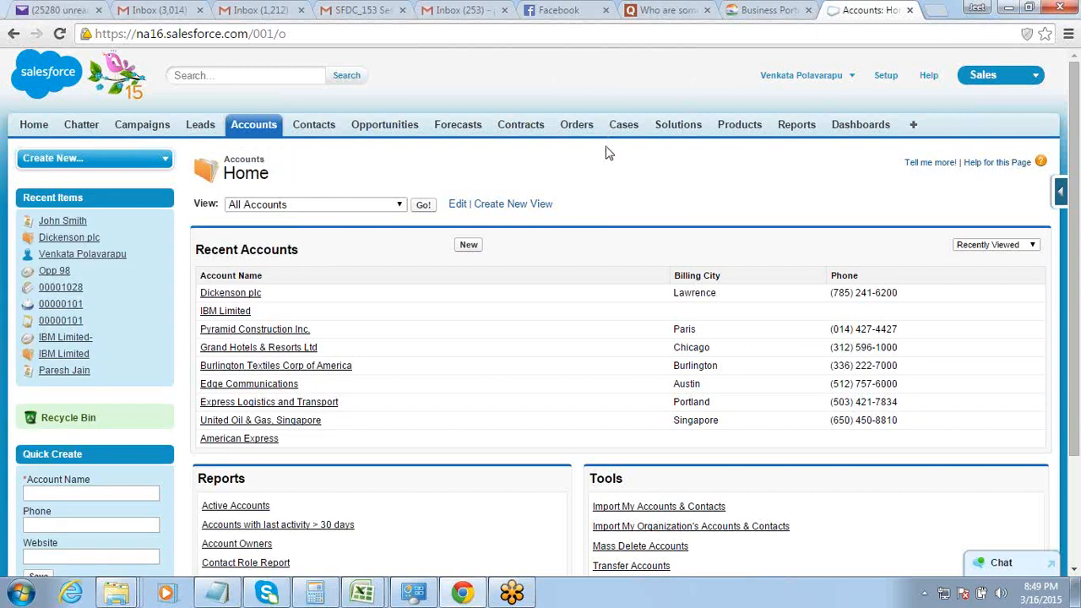
click(887, 80)
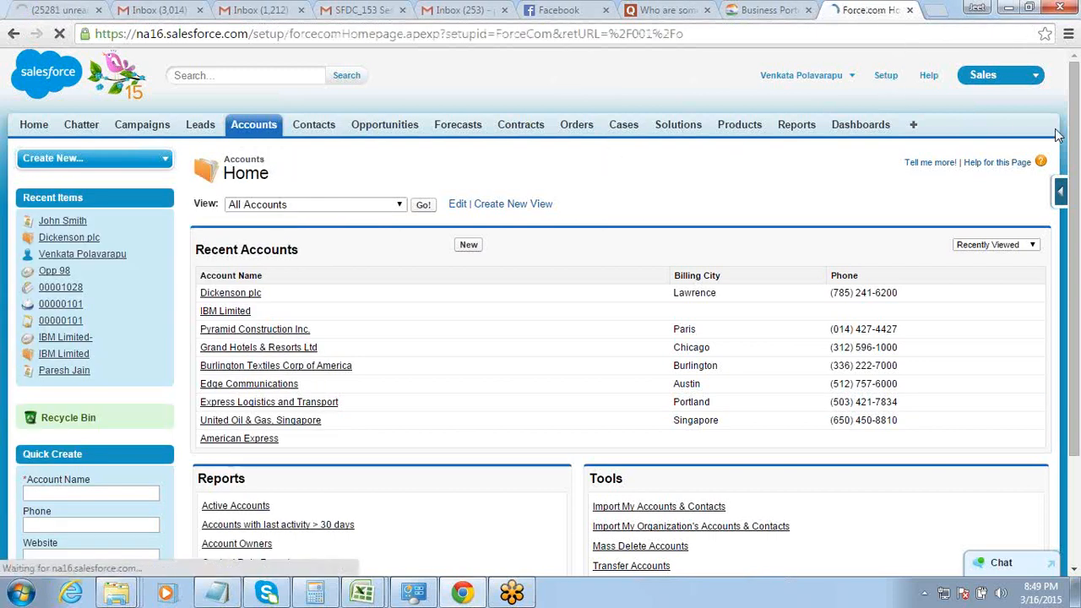
scroll(1075, 177, down, 3)
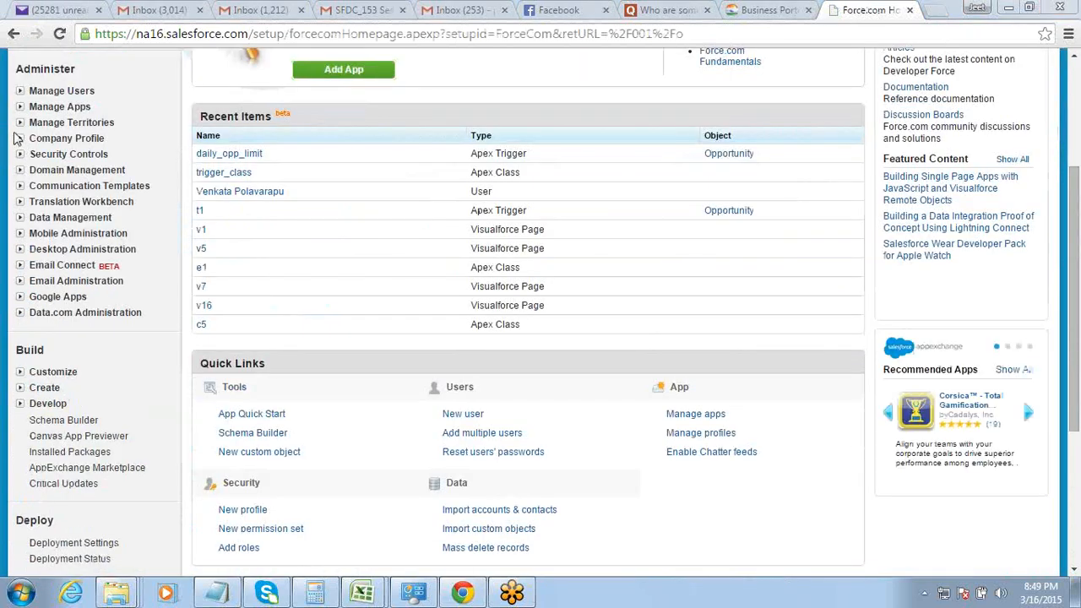
click(21, 218)
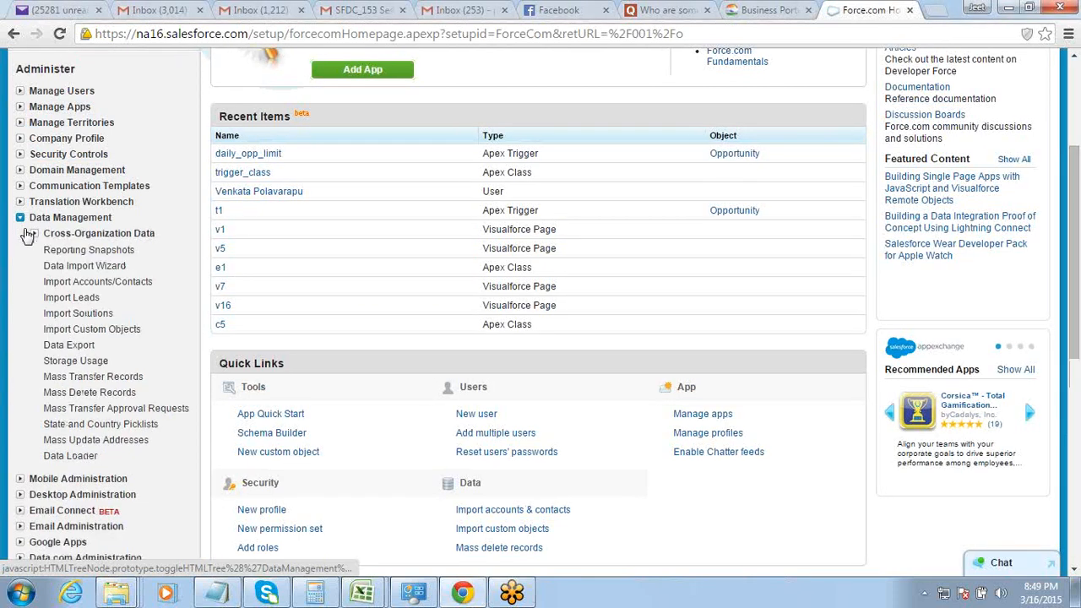
click(70, 456)
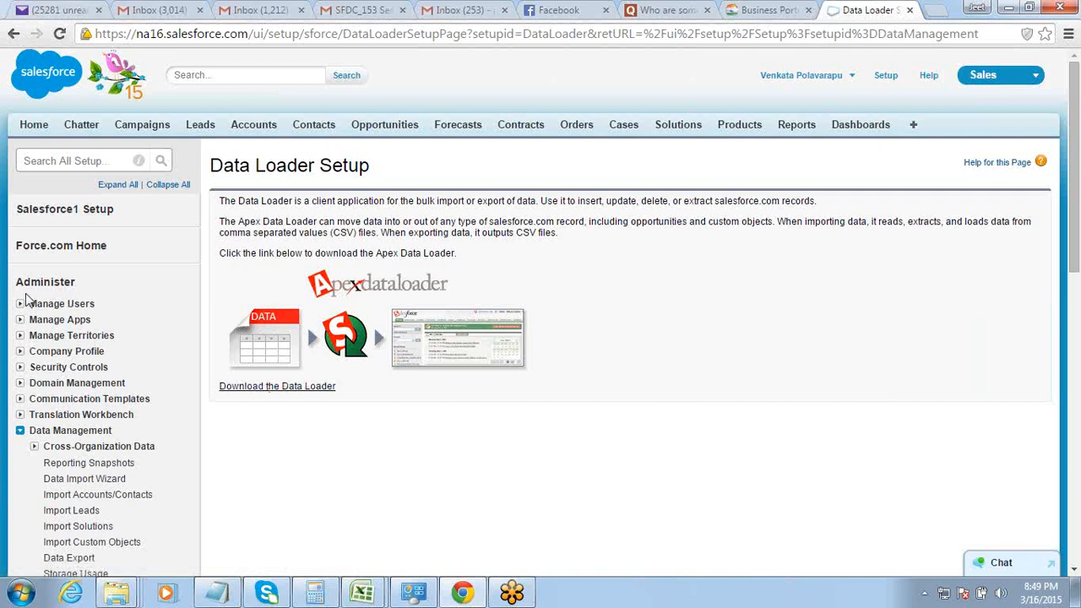
Search the Start menu for 'data' and launch the Data Loader 29.0.0 app.
click(21, 593)
text(apex)
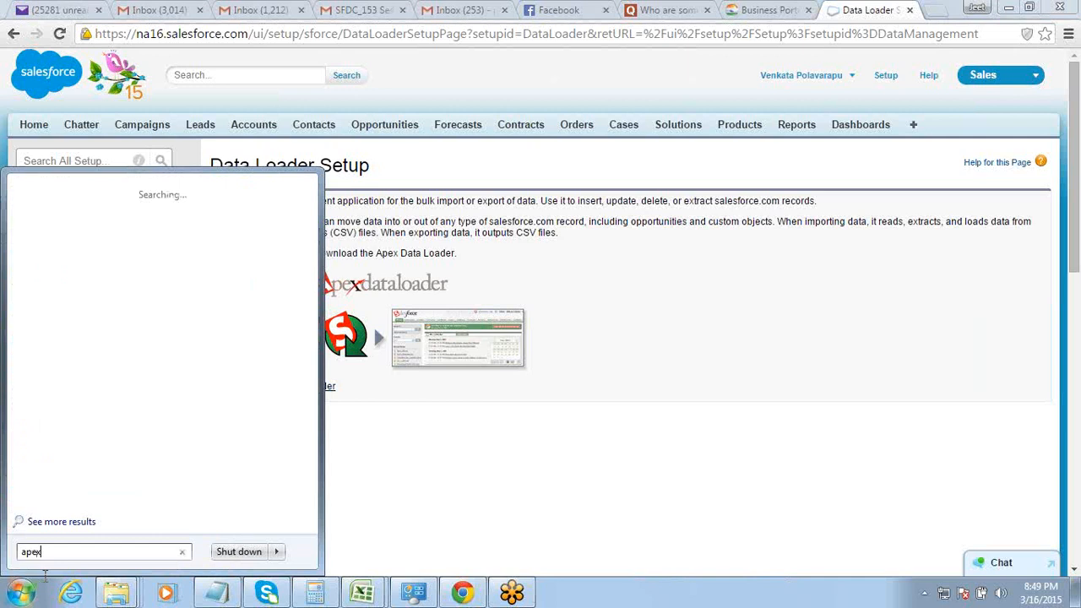
text(da)
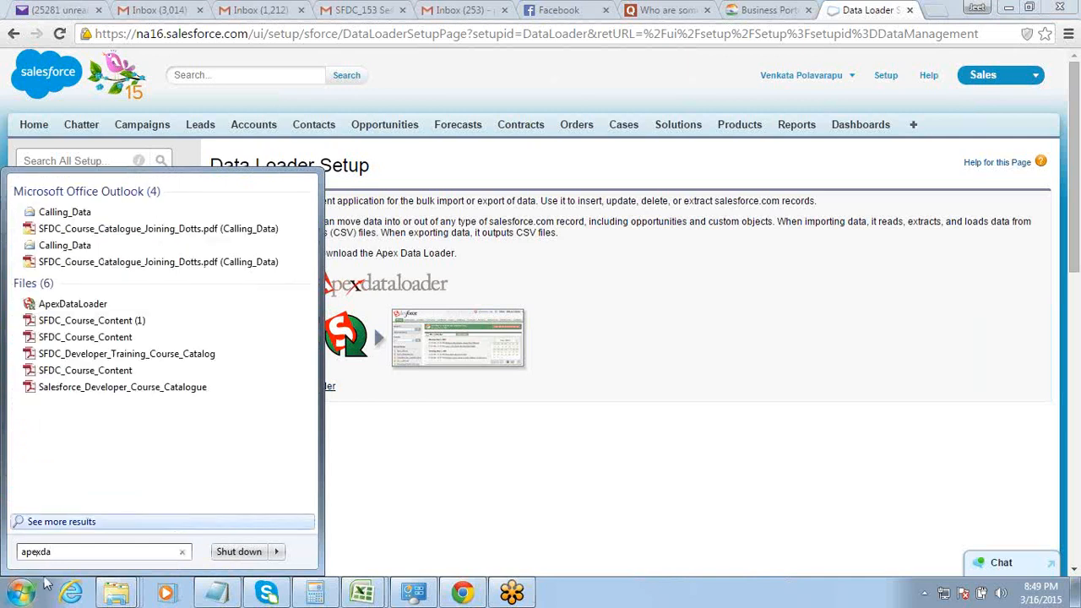
click(74, 307)
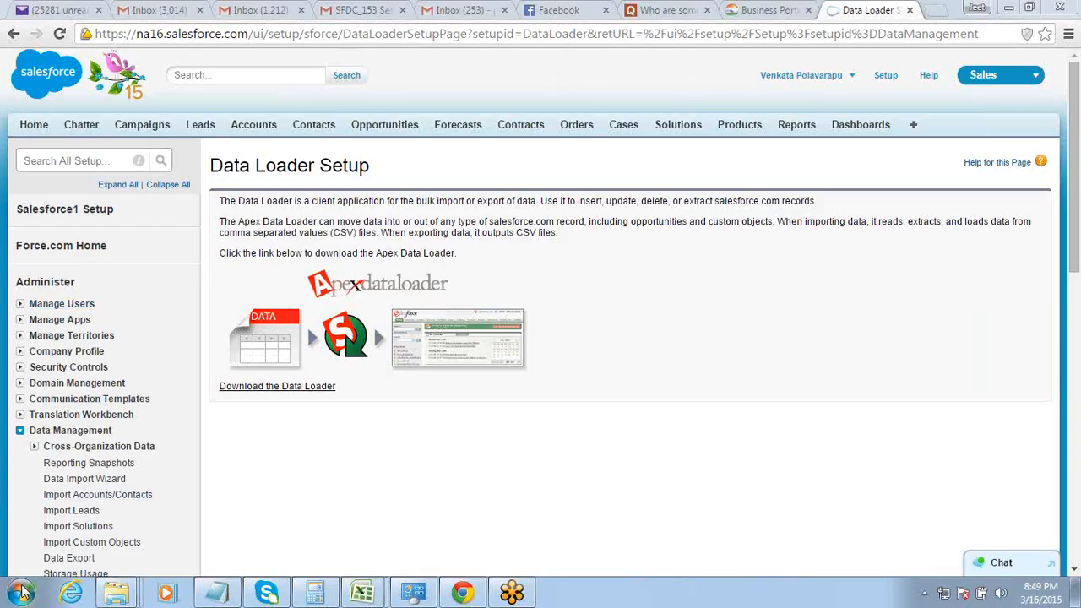
click(21, 592)
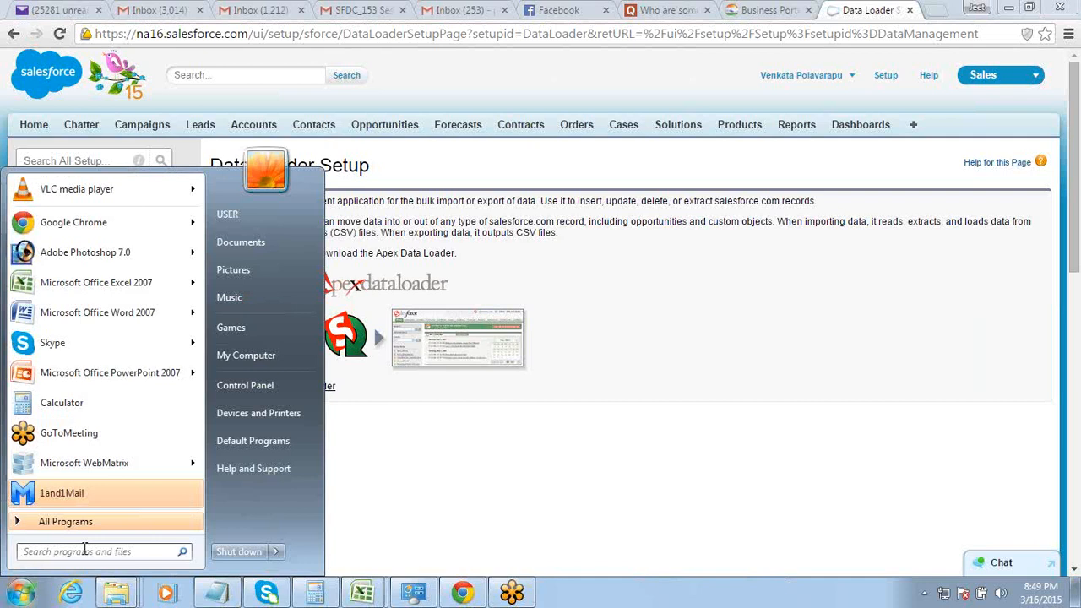
text(data)
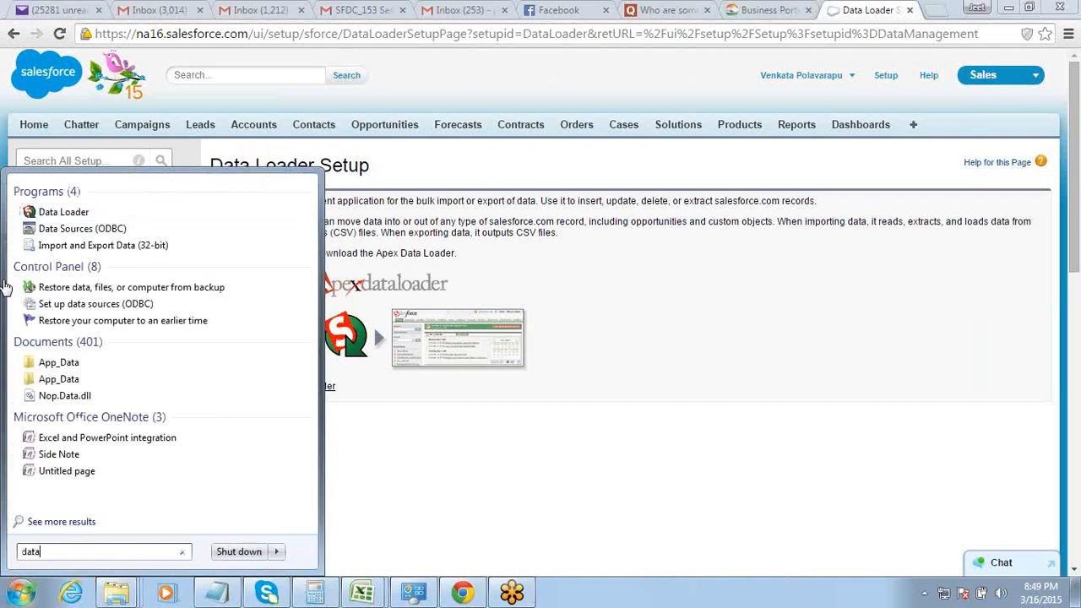
click(68, 212)
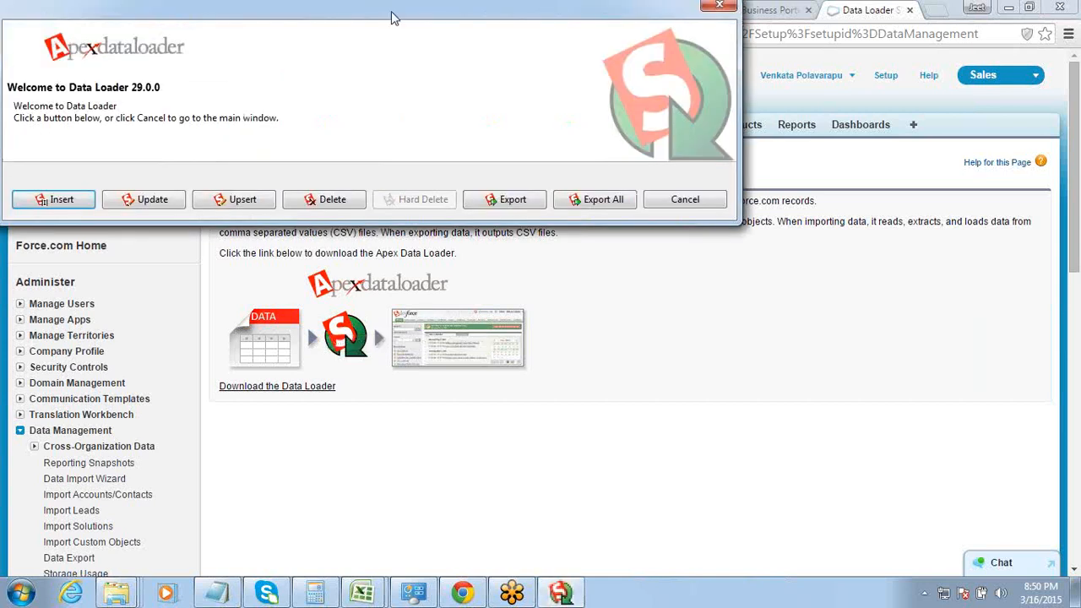
Start a Data Loader insert, select the username on its login step, and bring up the Notepad notes.
drag(406, 24, 601, 126)
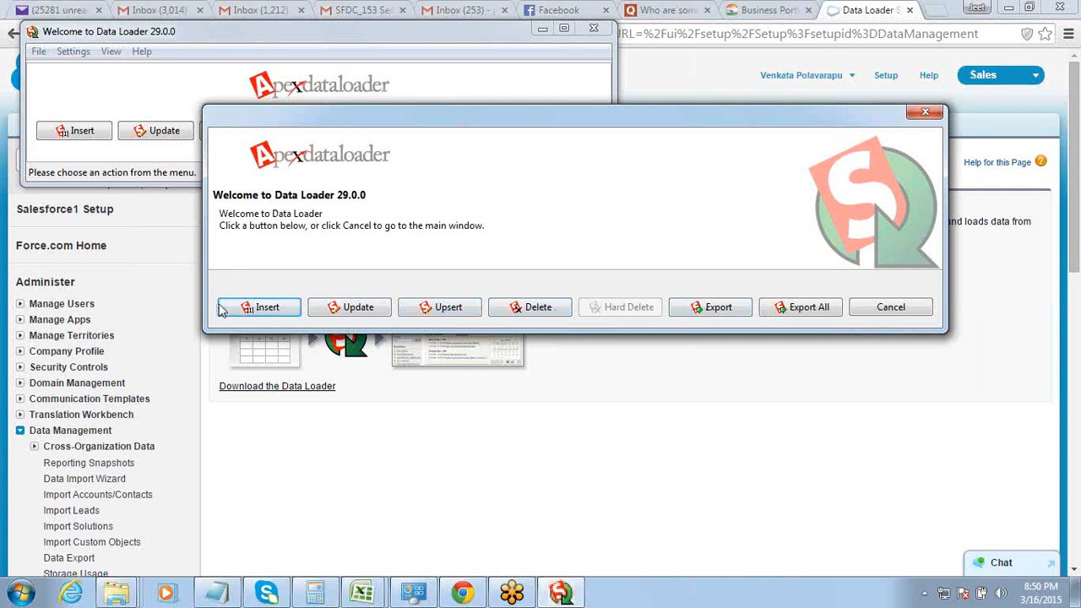
click(267, 309)
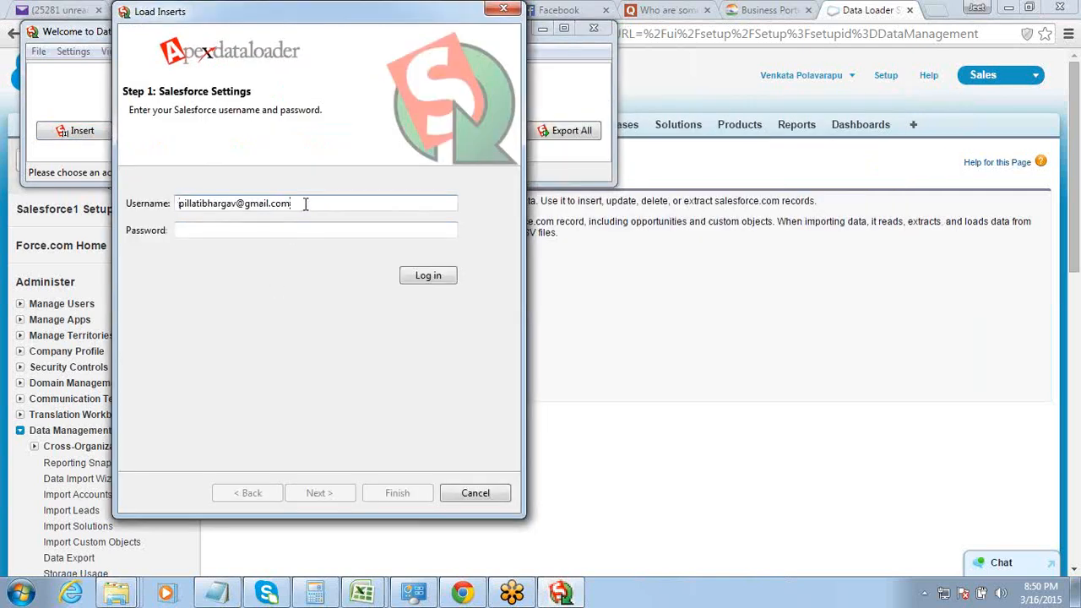
drag(304, 206, 127, 191)
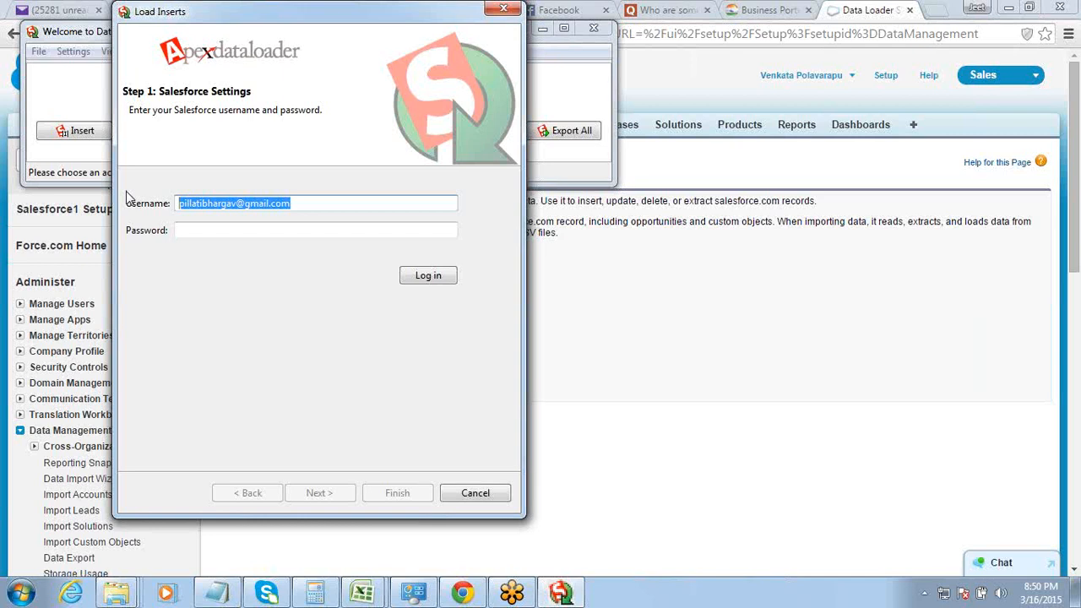
click(177, 230)
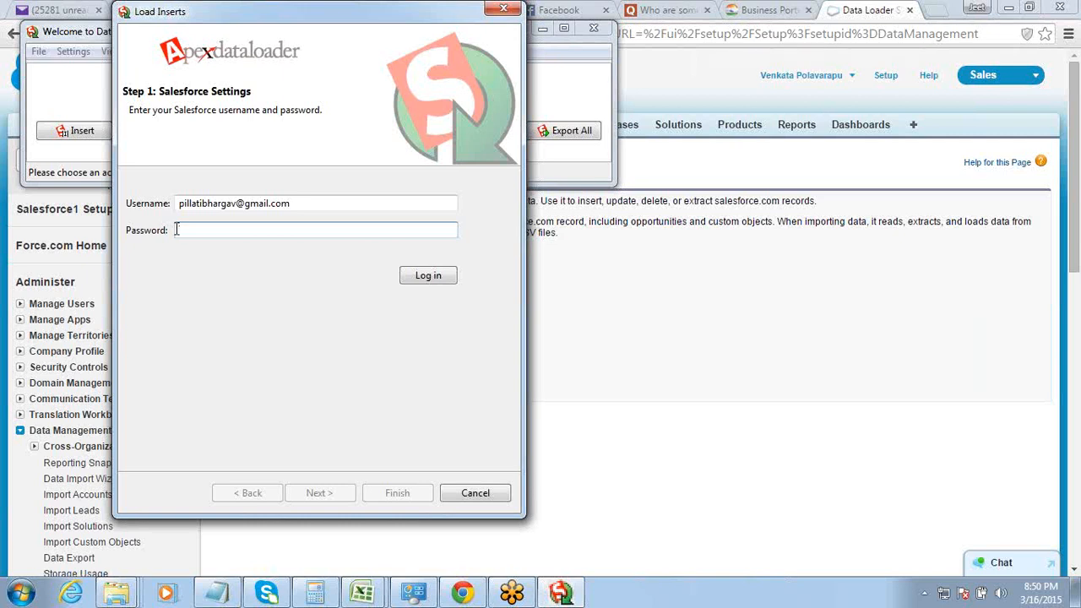
click(217, 593)
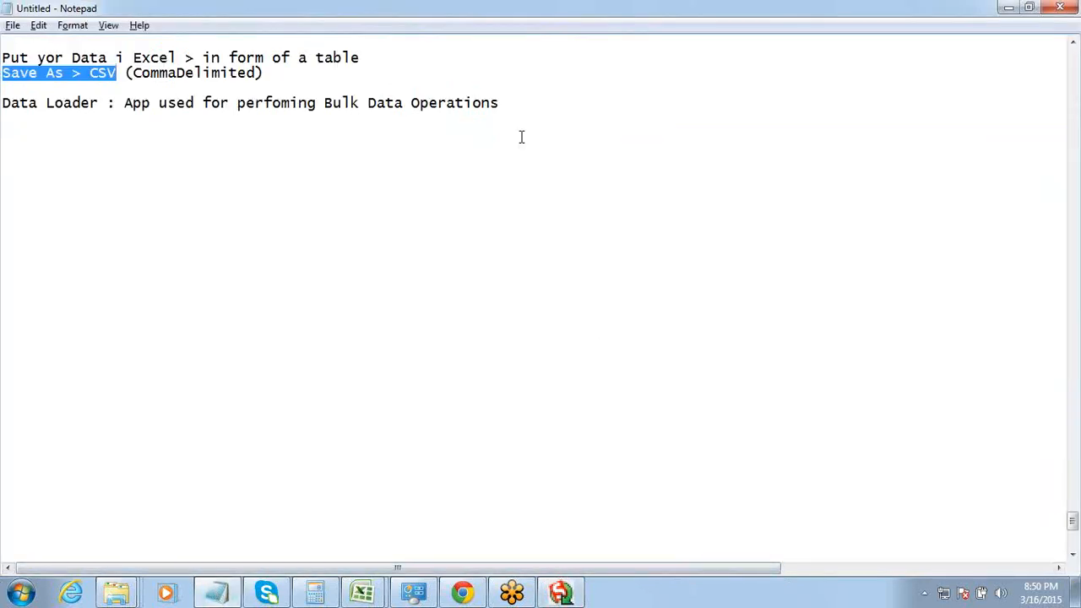
Add a 'Security Token:' line below the Data Loader note, then return to Salesforce.
click(519, 103)
key(Return)
key(Return)
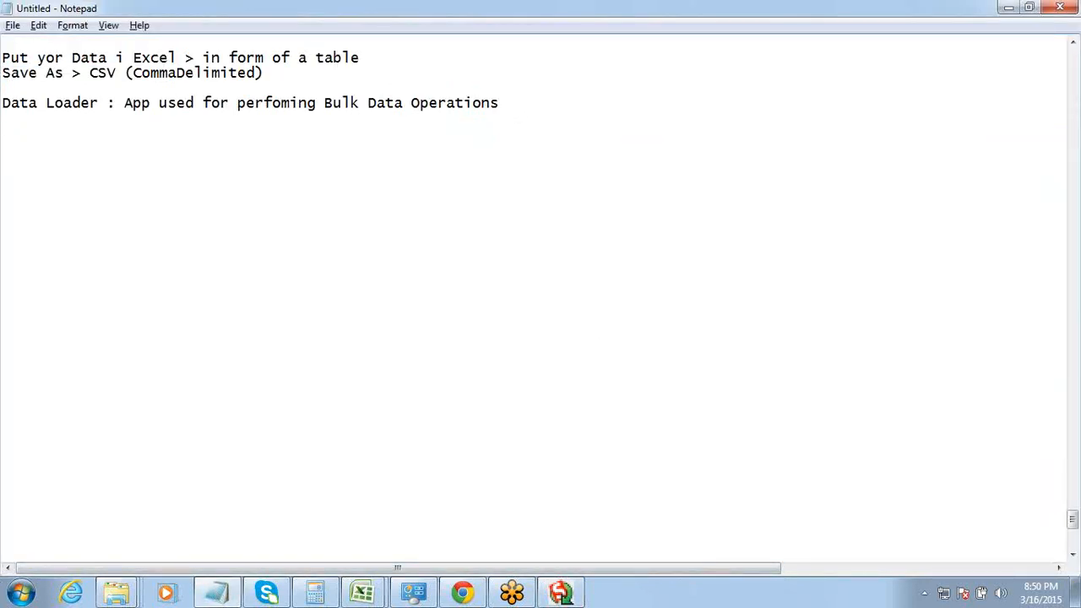
click(19, 146)
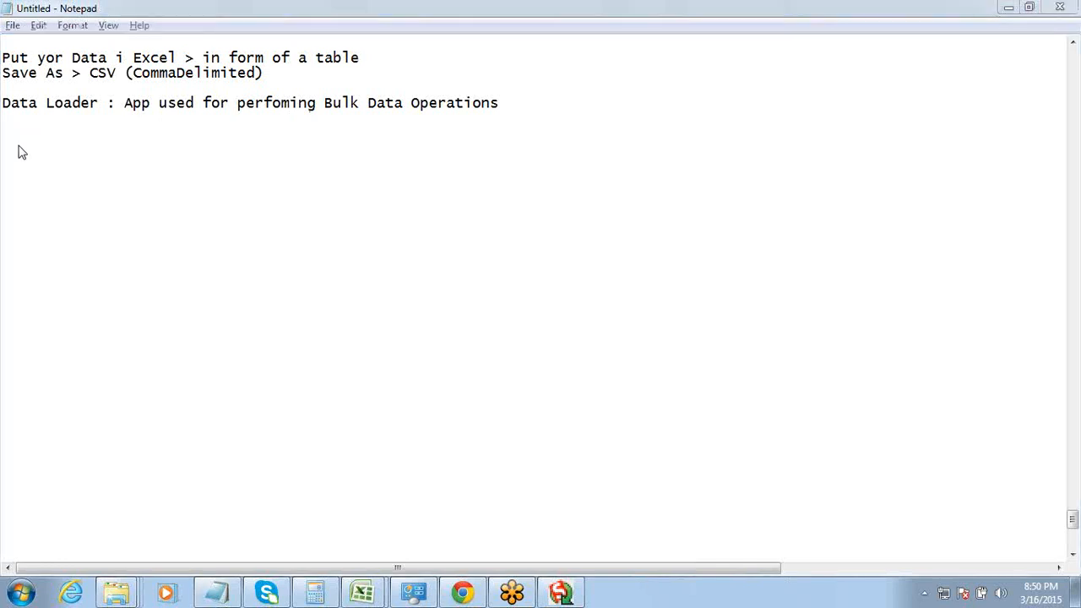
click(11, 132)
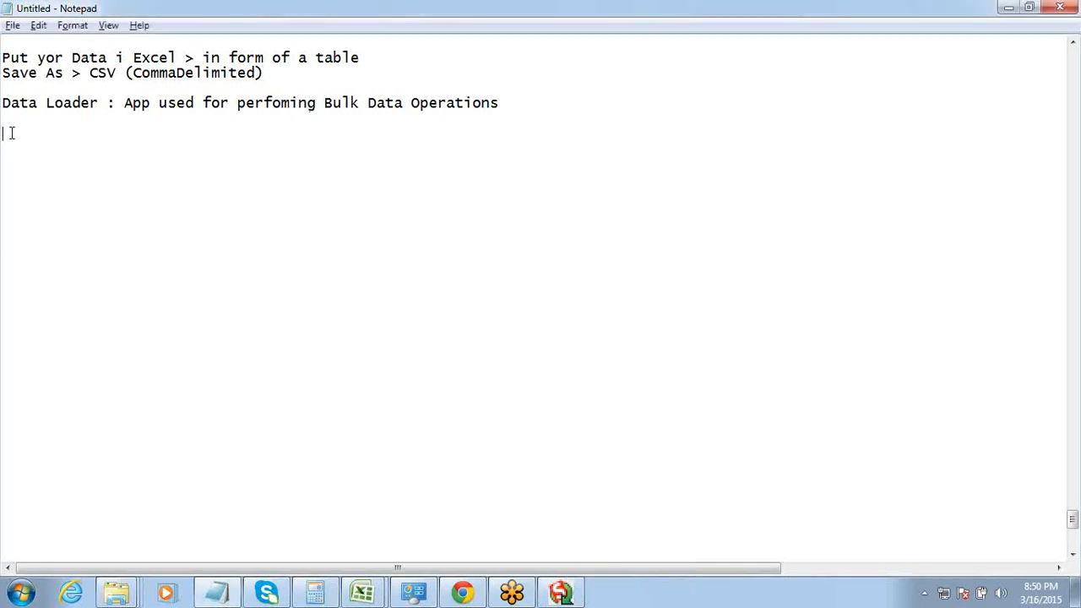
text(Security)
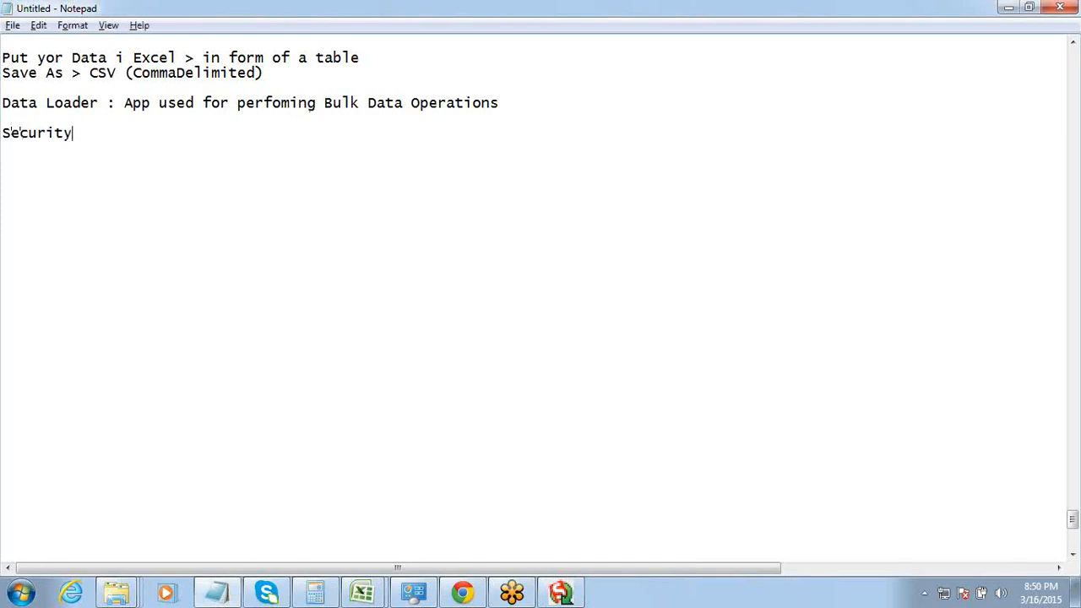
text( Token:)
key(Return)
key(Return)
click(463, 594)
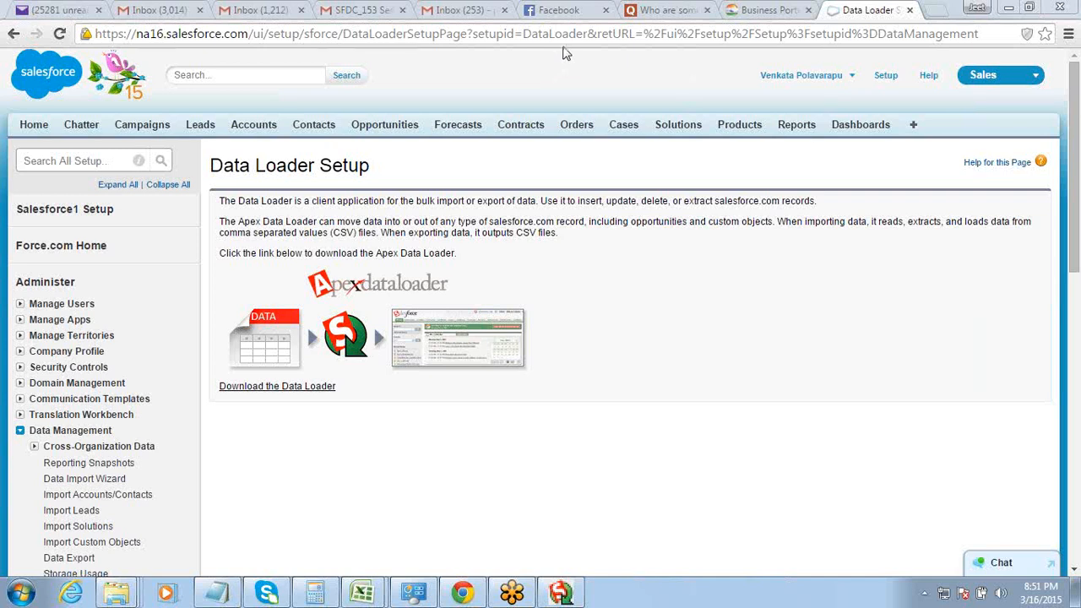
Log out of Salesforce and log back in with the other account's password.
click(580, 34)
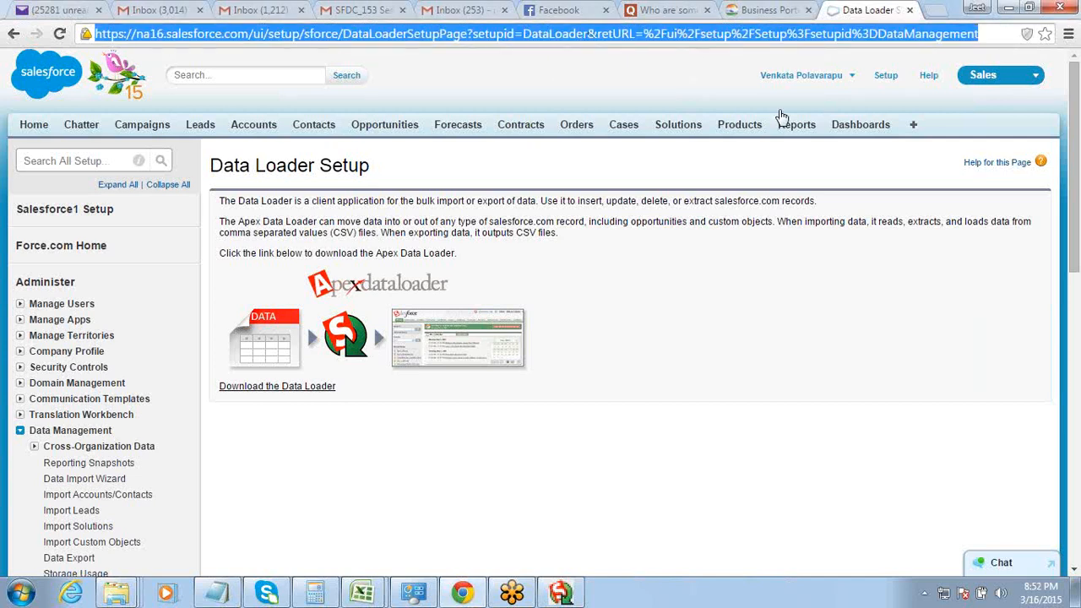
click(802, 76)
click(779, 153)
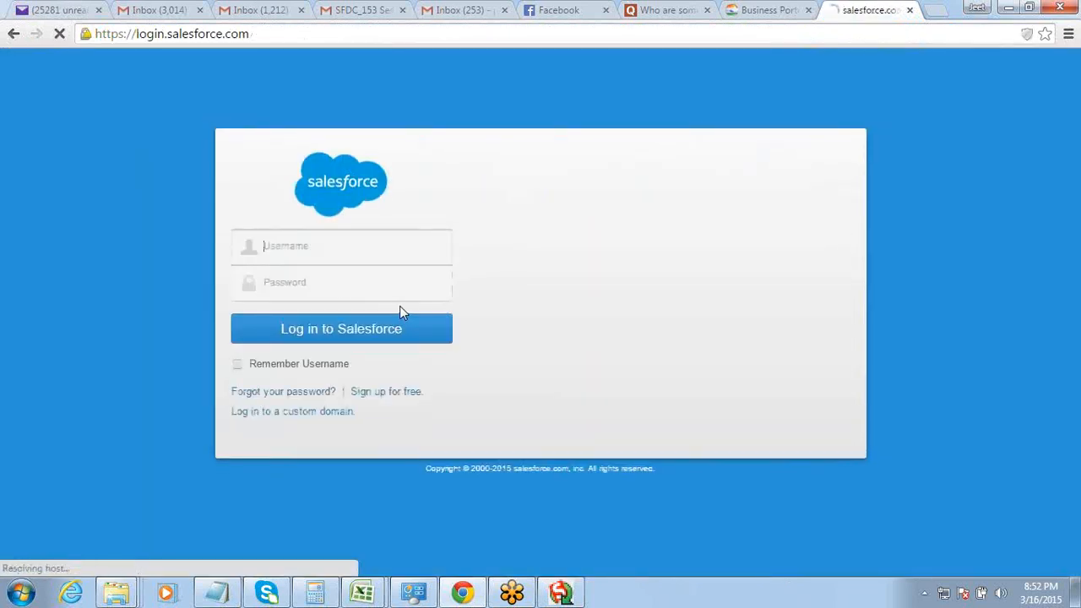
click(320, 284)
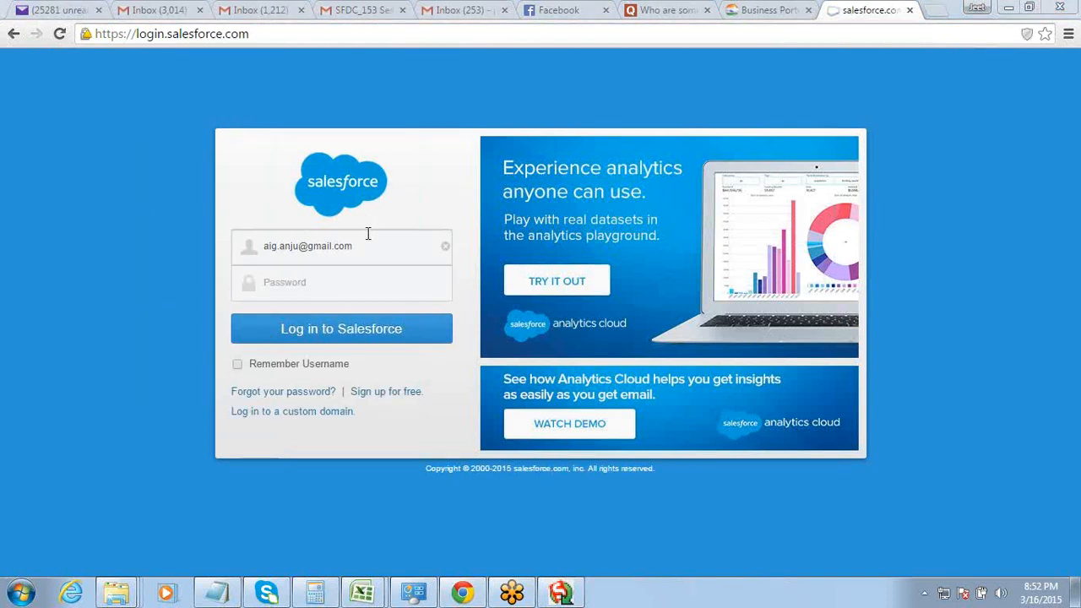
click(338, 287)
text(********)
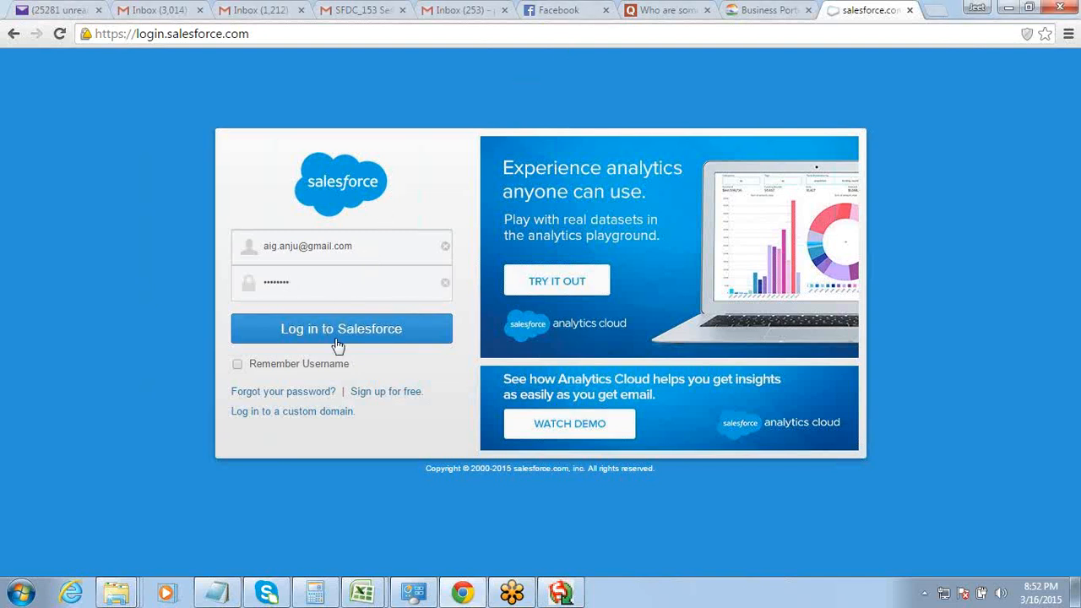
click(338, 334)
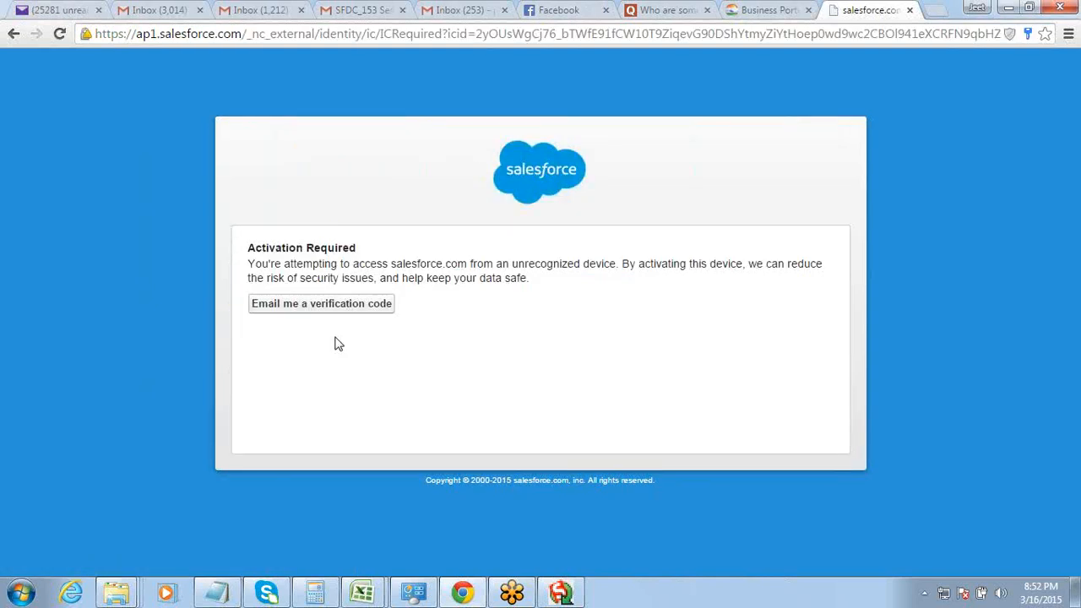
Have a verification code e-mailed, enter the received code, and complete the Salesforce login.
click(340, 308)
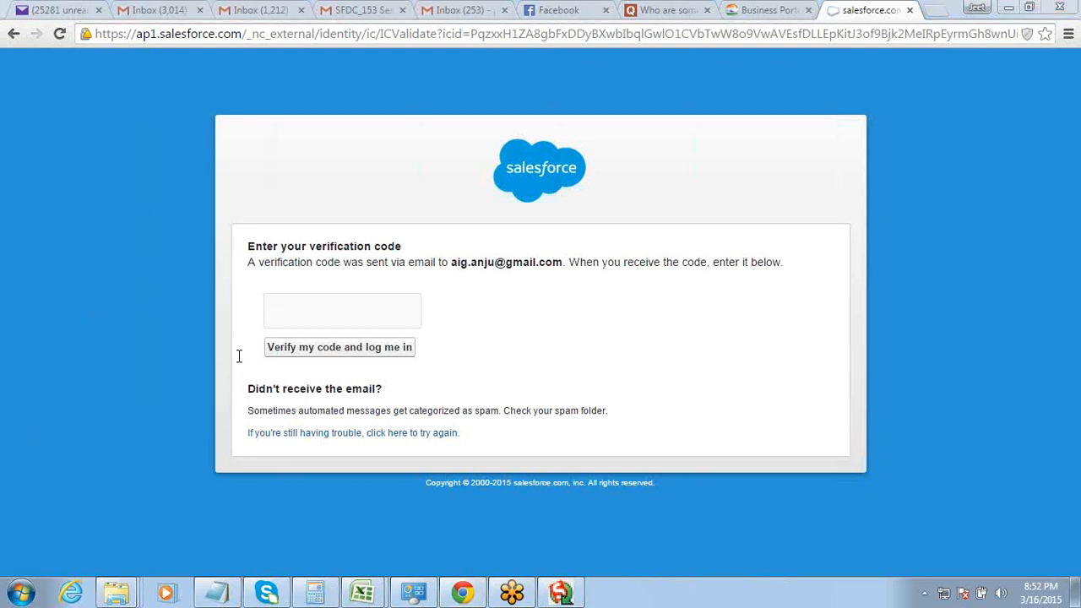
click(344, 308)
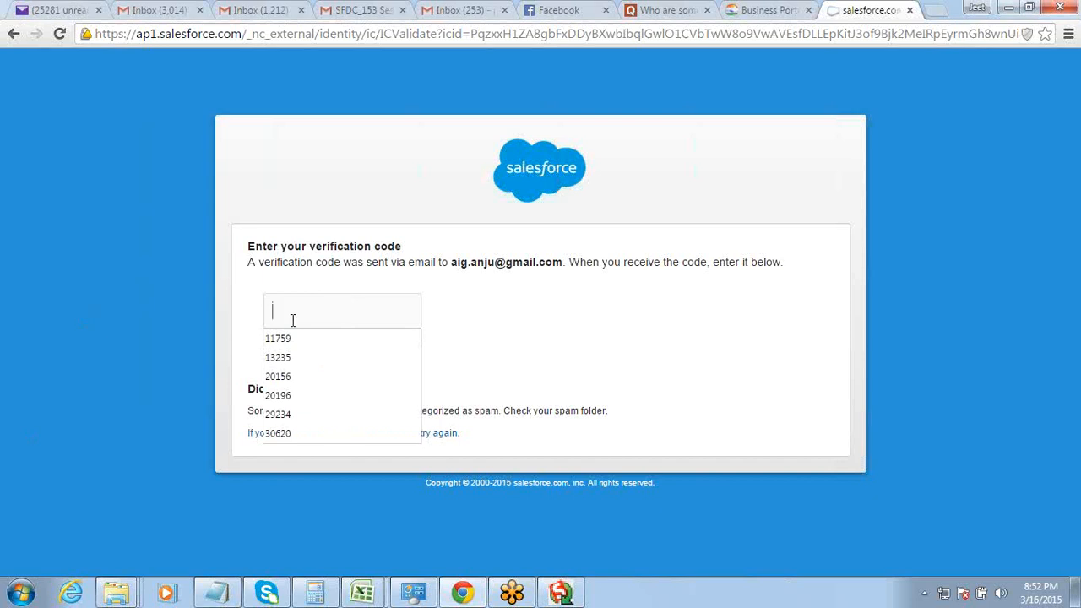
click(26, 450)
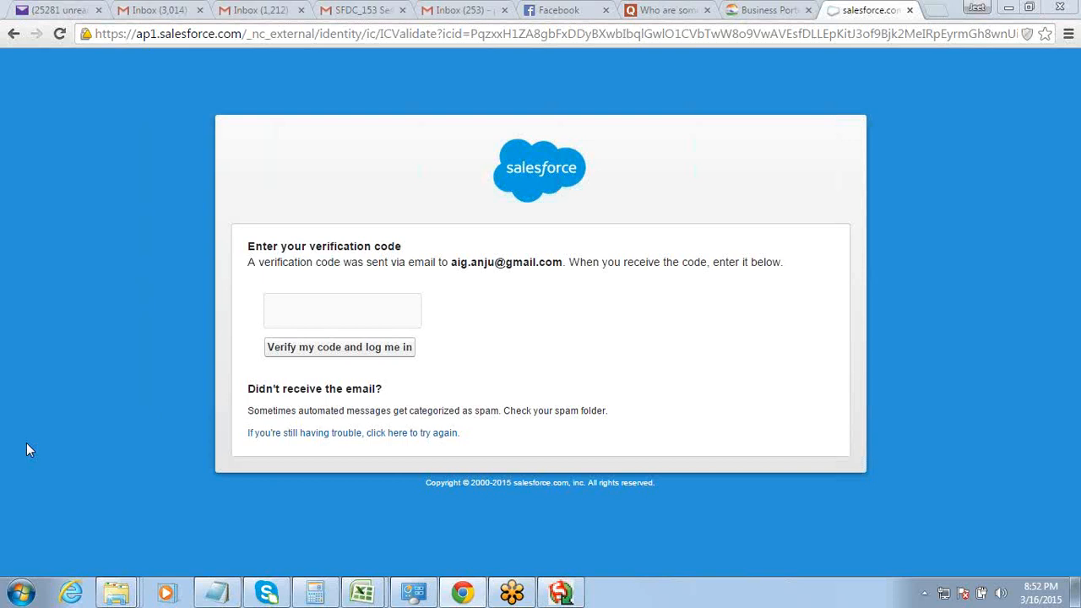
click(289, 313)
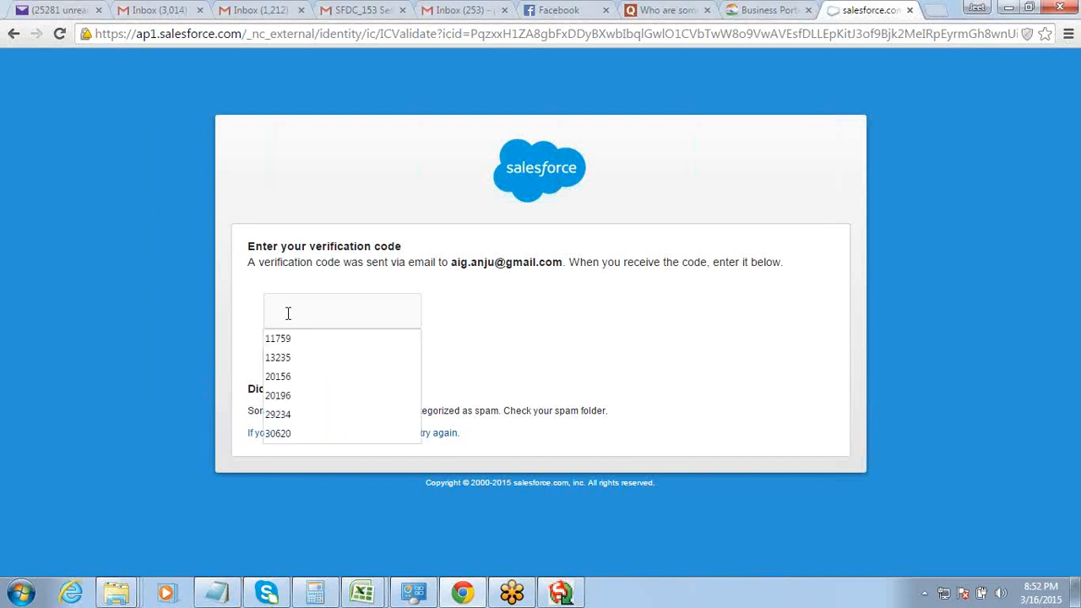
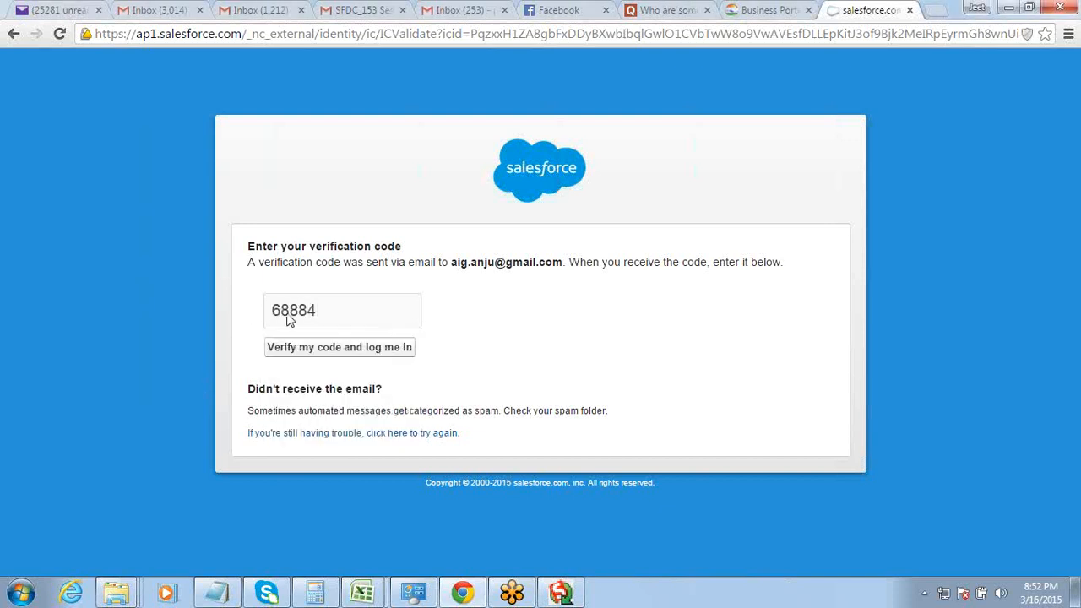
click(283, 353)
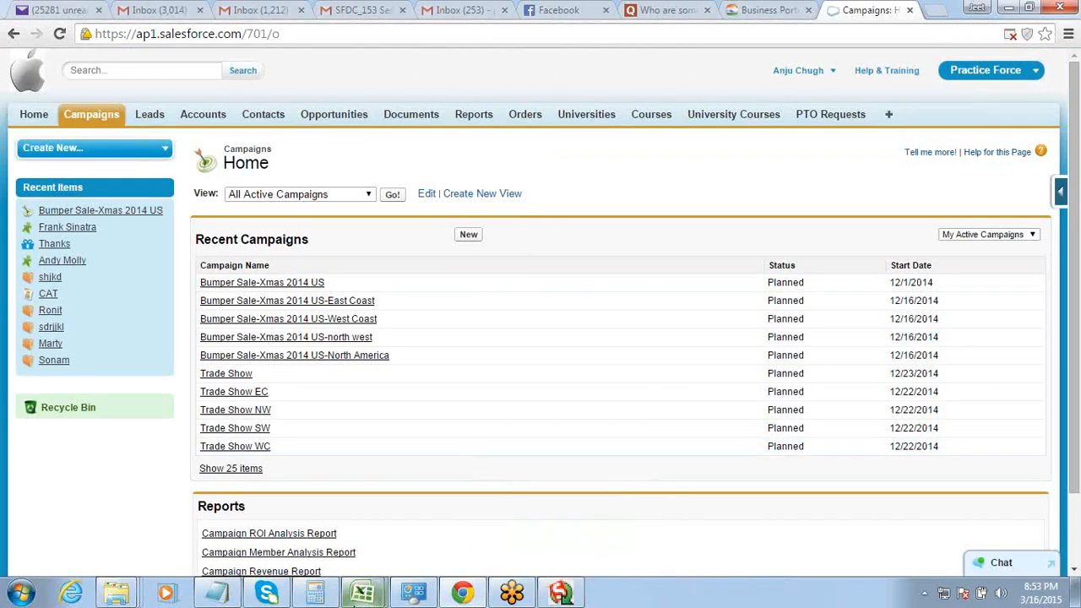
Paste the other account's username and password into the Data Loader login step and try logging in.
click(560, 592)
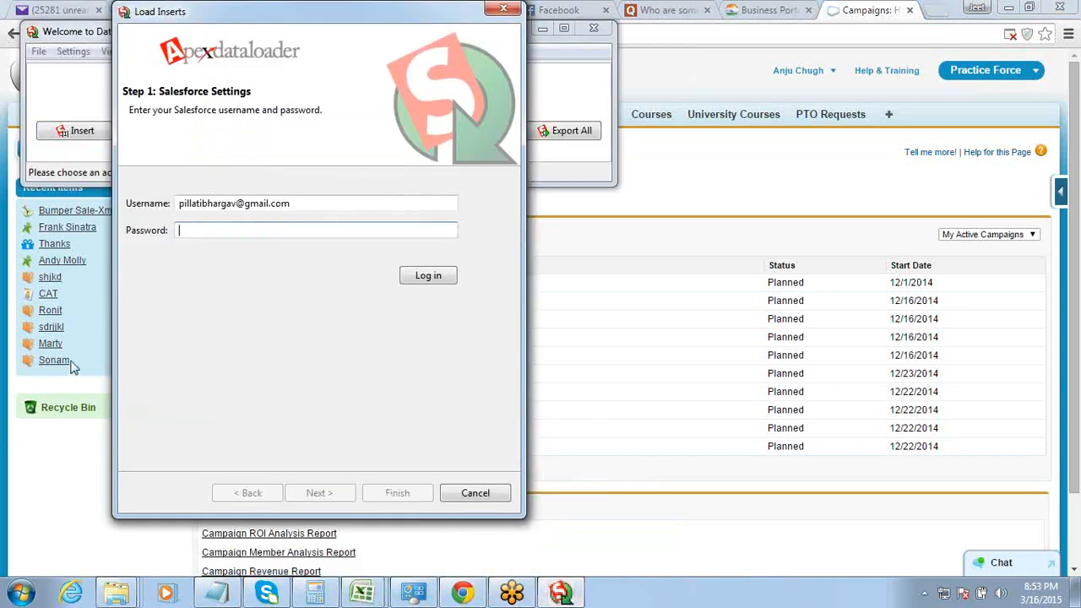
click(15, 441)
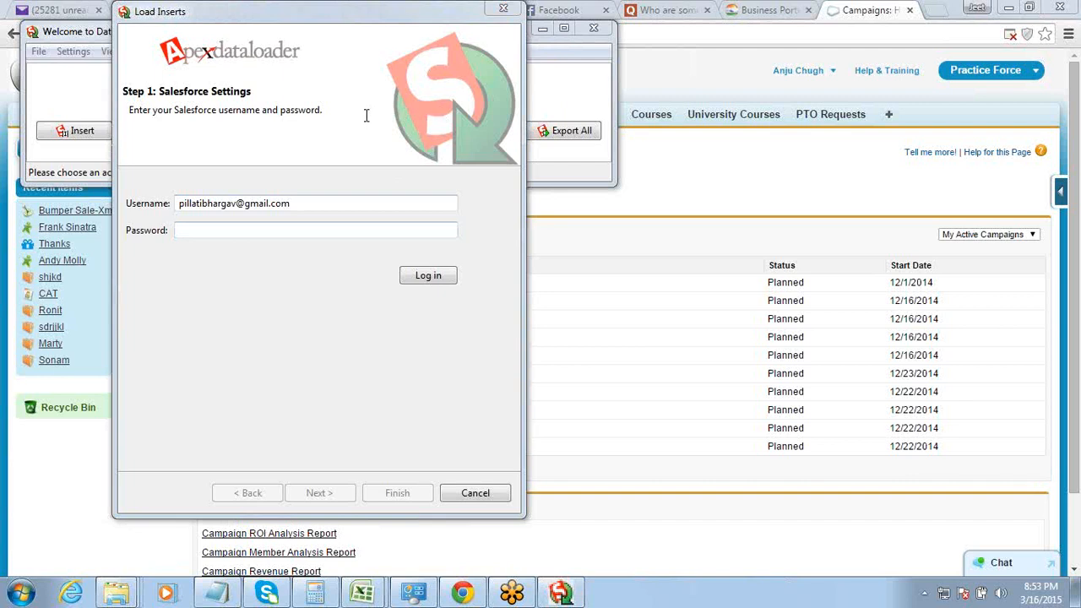
drag(300, 202, 76, 201)
key(ctrl+v)
key(Tab)
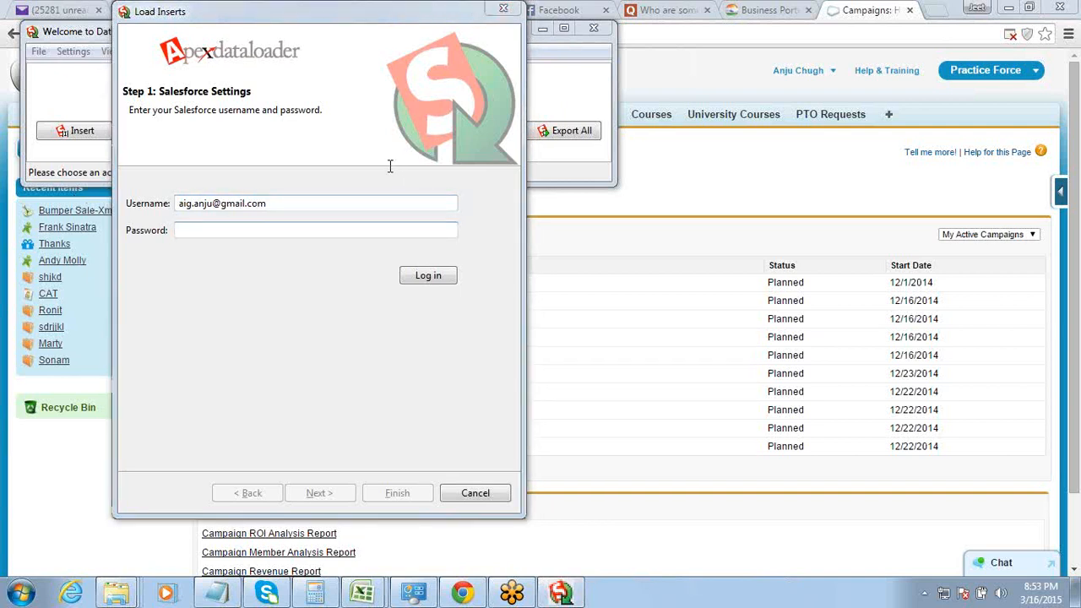
click(266, 230)
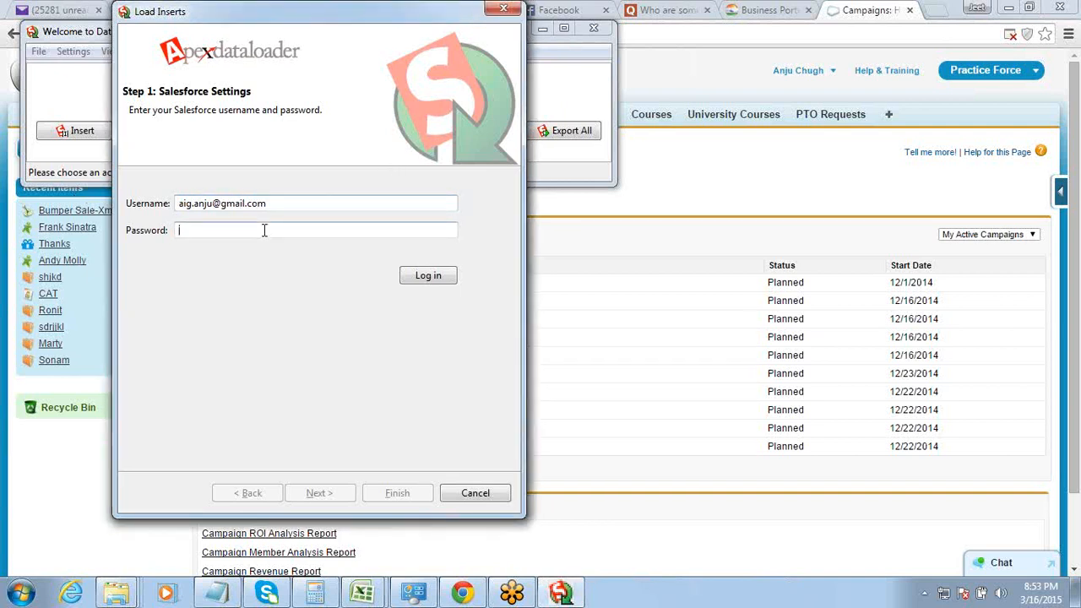
key(ctrl+v)
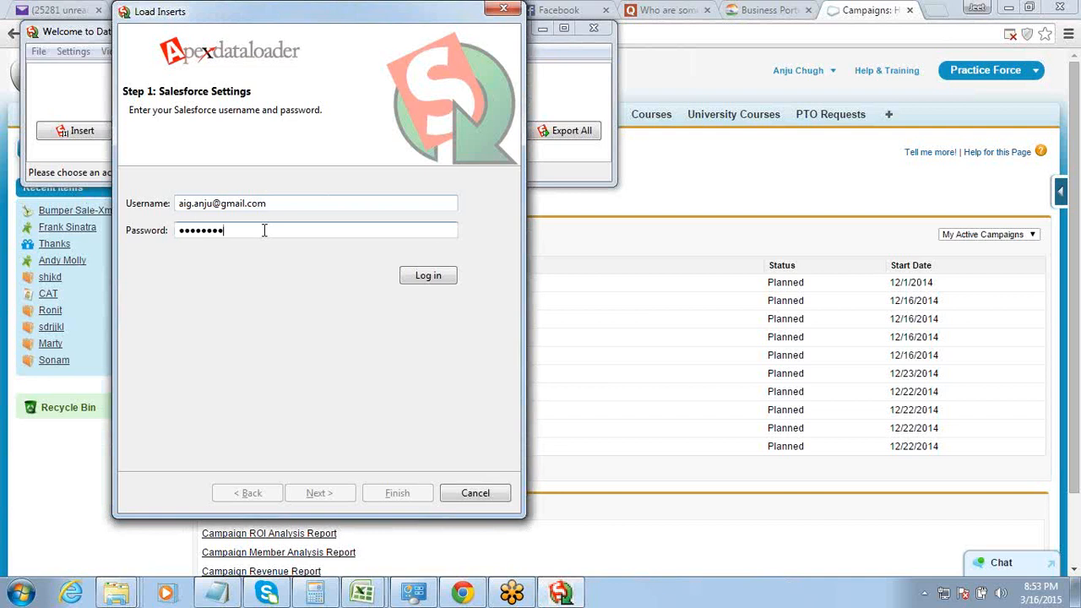
click(564, 51)
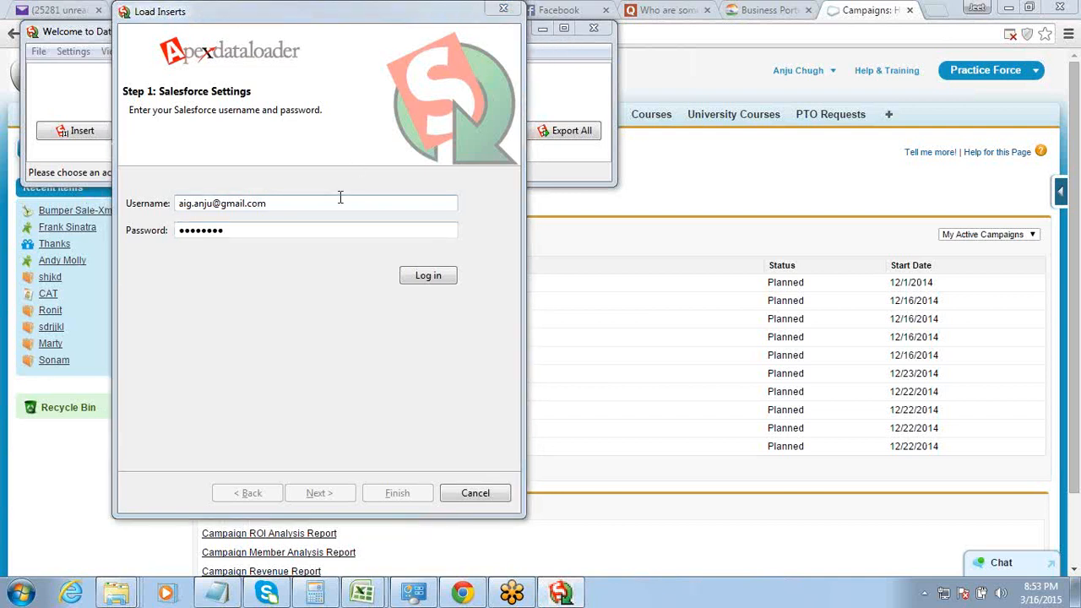
click(427, 281)
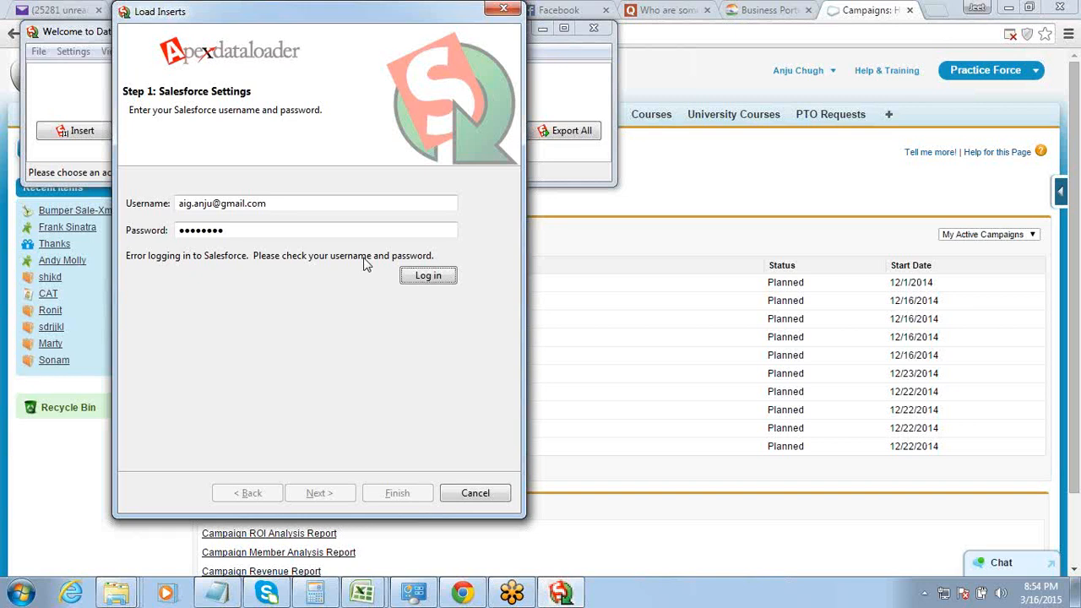
Highlight the 'Security Token:' line in the Data Loader notes.
click(217, 593)
drag(147, 132, 4, 139)
double_click(4, 135)
click(139, 132)
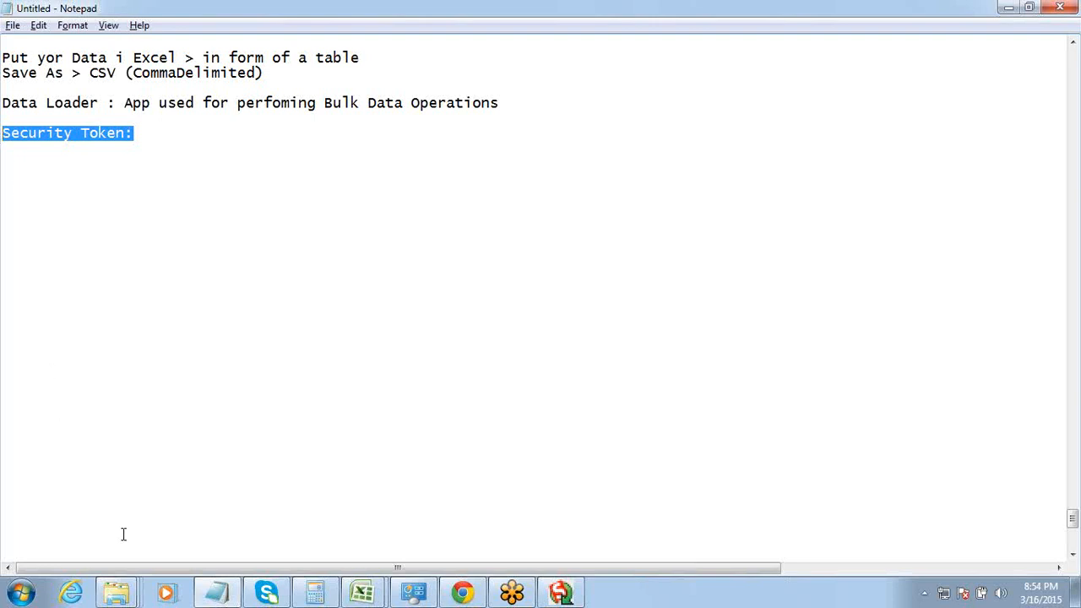
Navigate through Setup > My Personal Information to the Reset My Security Token page.
click(463, 594)
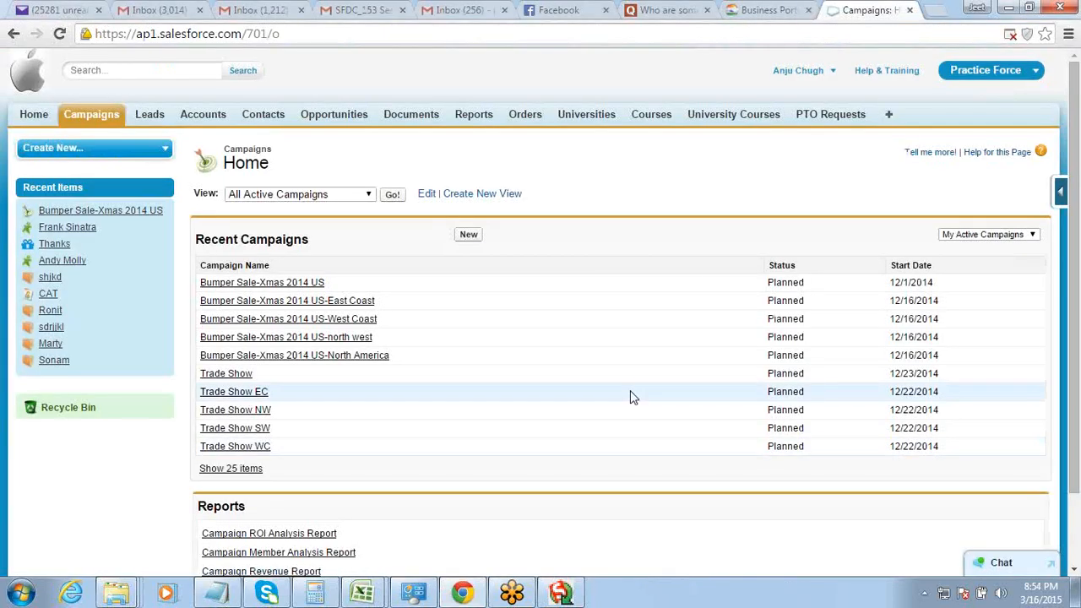
click(832, 74)
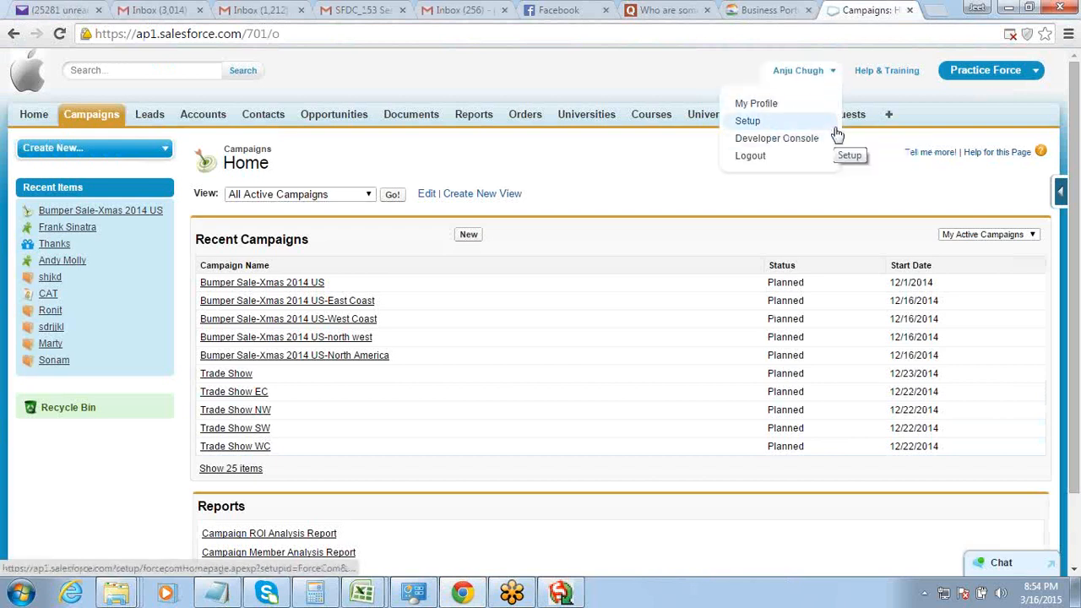
click(748, 121)
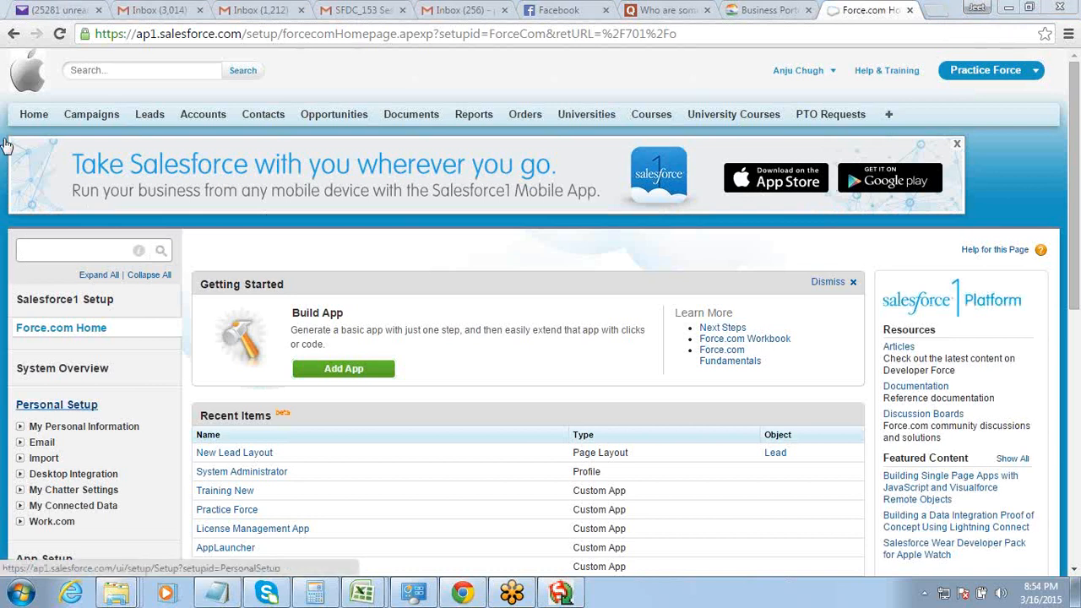
click(20, 426)
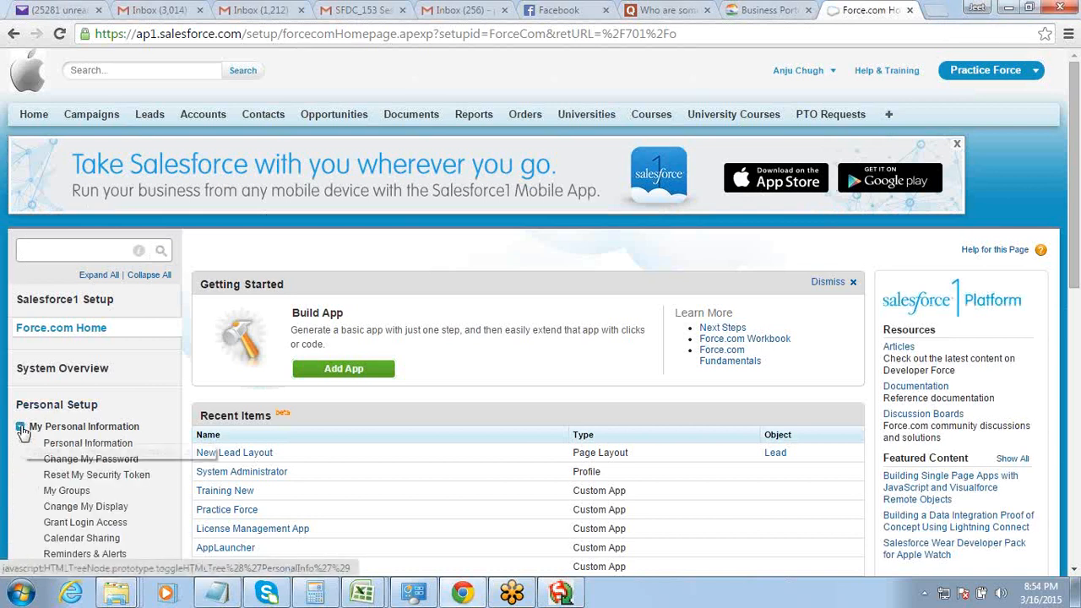
click(68, 475)
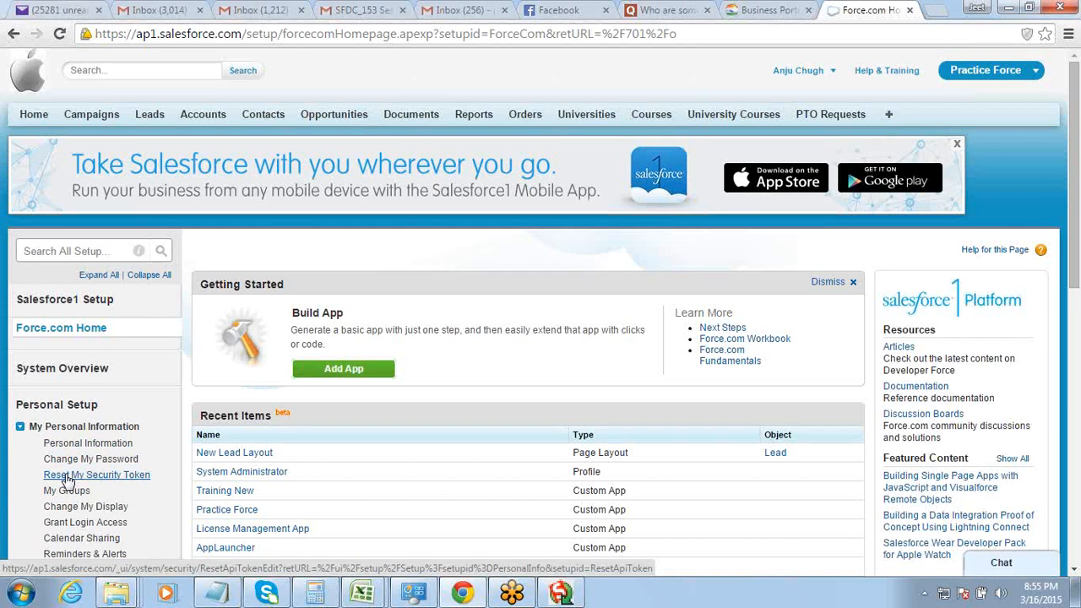
click(833, 72)
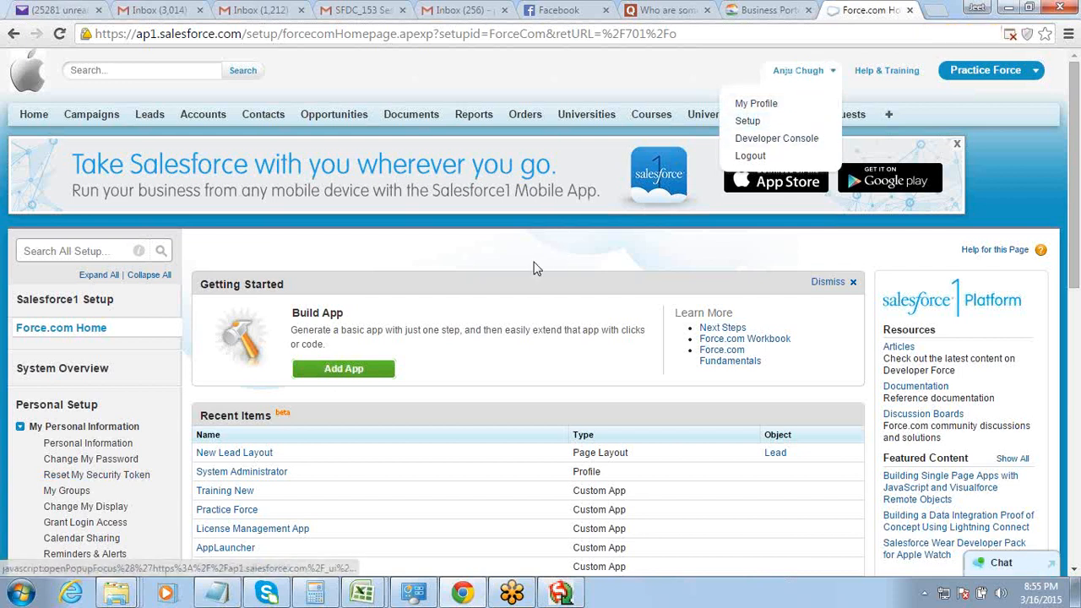
click(75, 476)
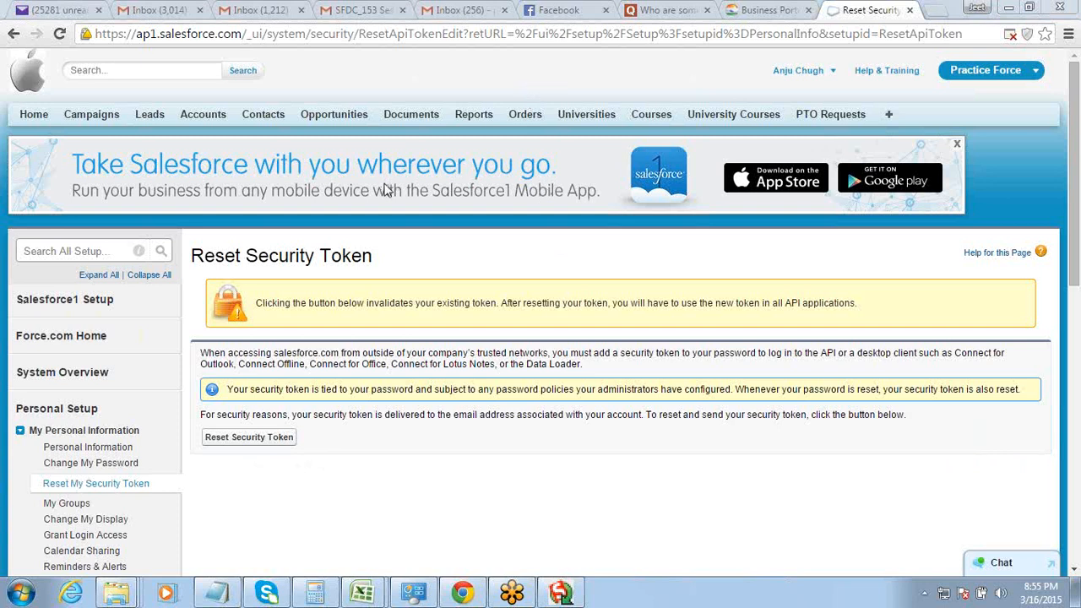
Reset the security token so a new one is e-mailed, then go back to the Data Loader login.
click(264, 439)
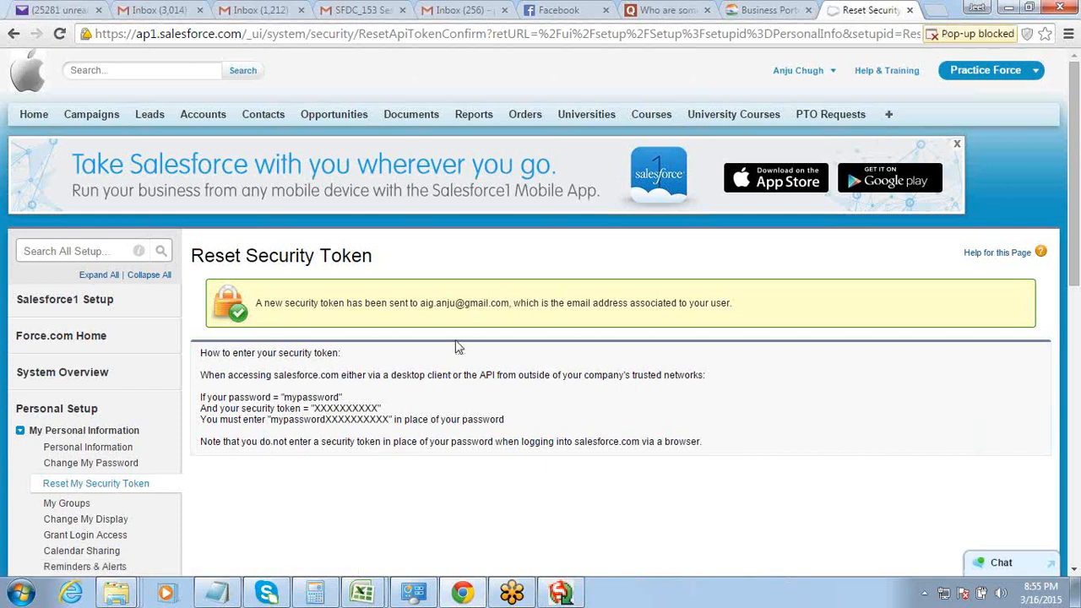
drag(423, 305, 507, 299)
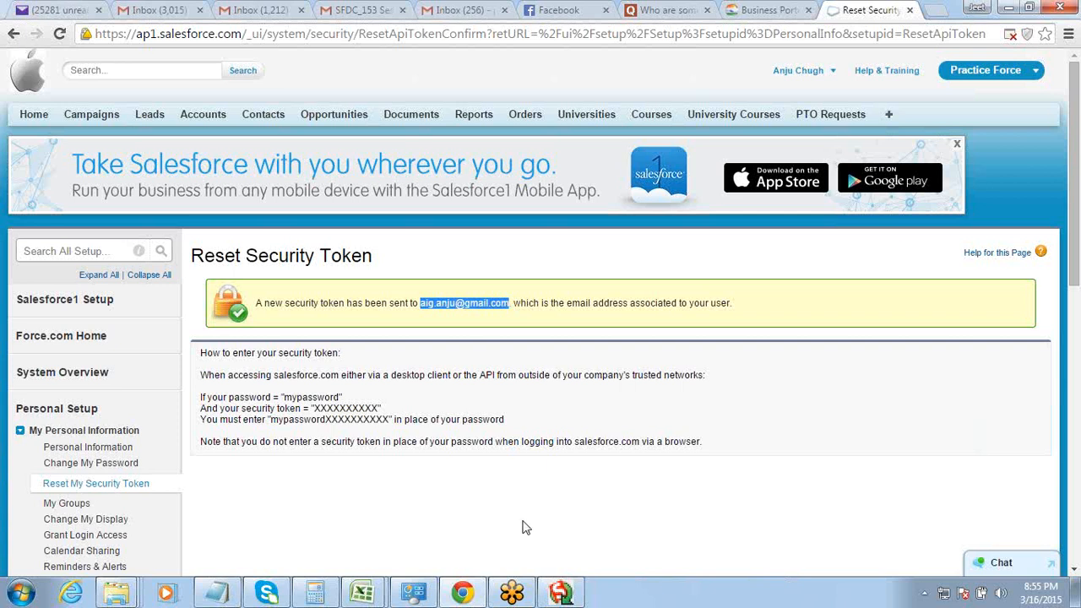
click(580, 598)
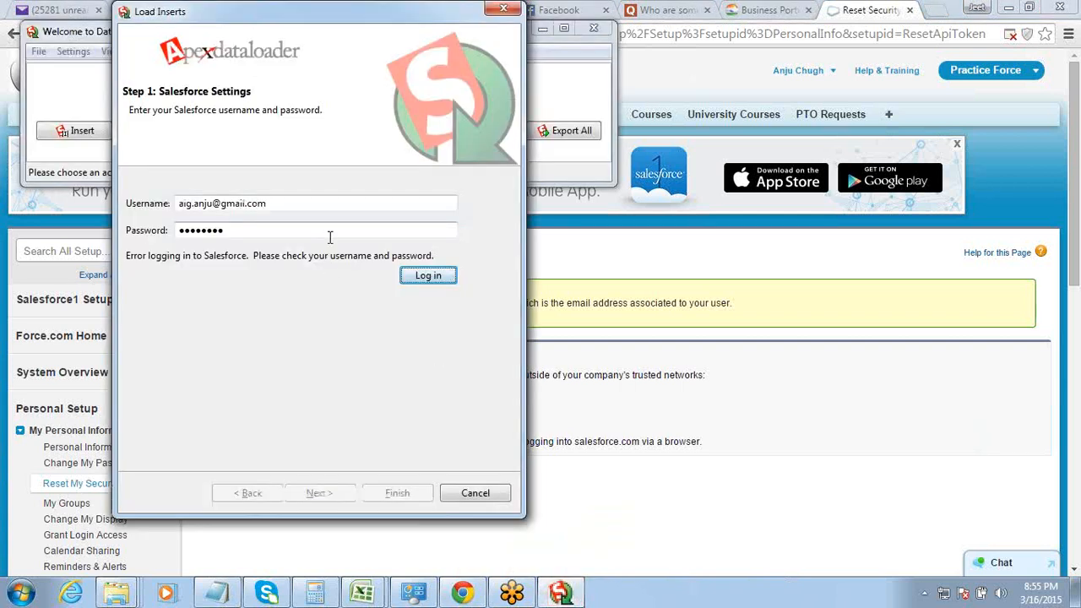
Log in with the password plus appended security token and advance to Step 2: Select data objects.
click(30, 302)
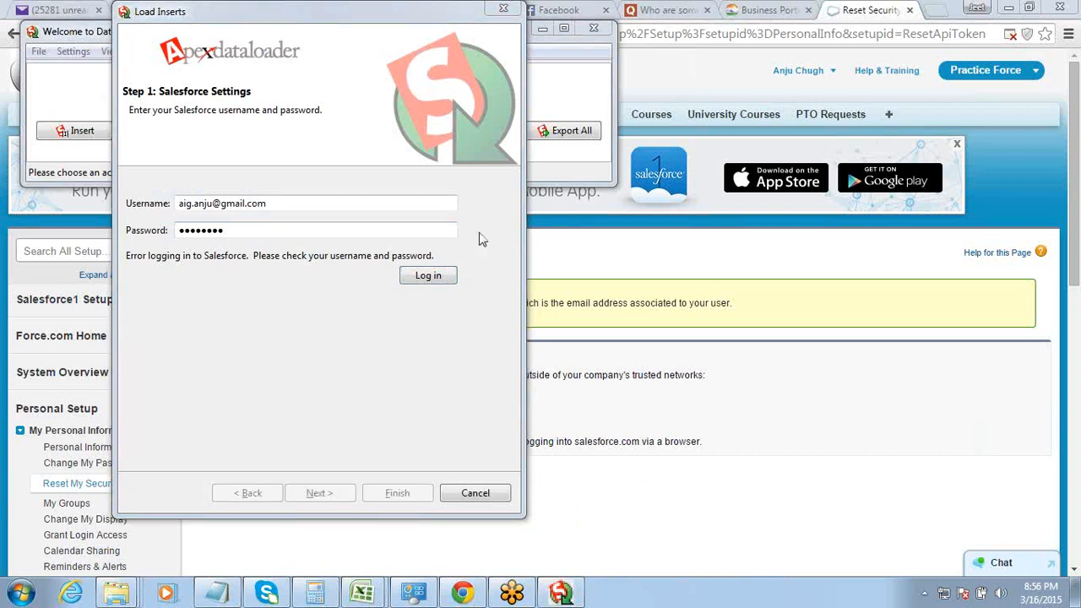
click(259, 231)
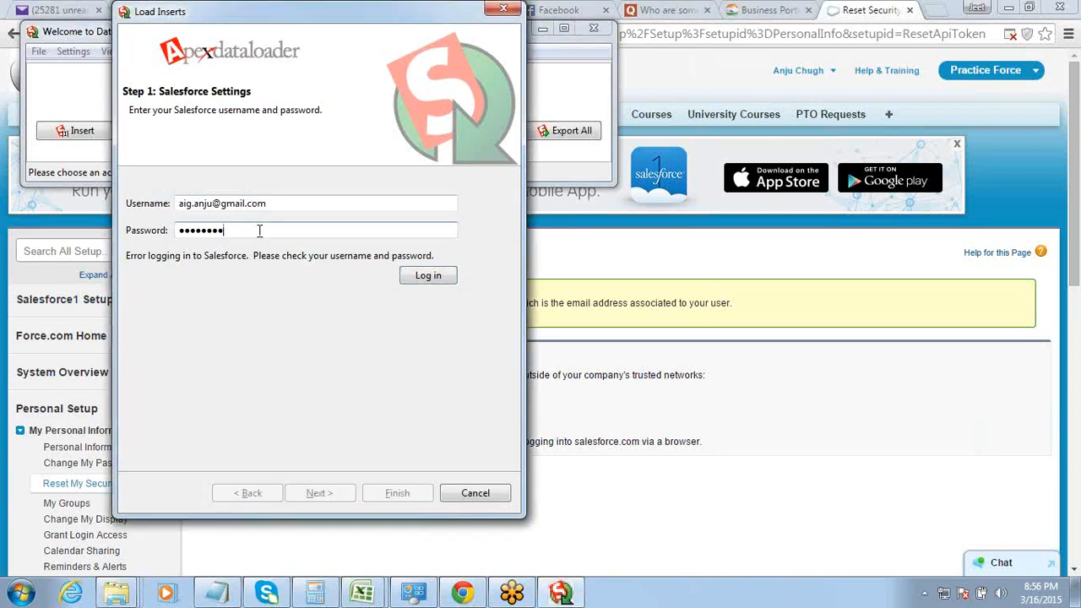
click(560, 50)
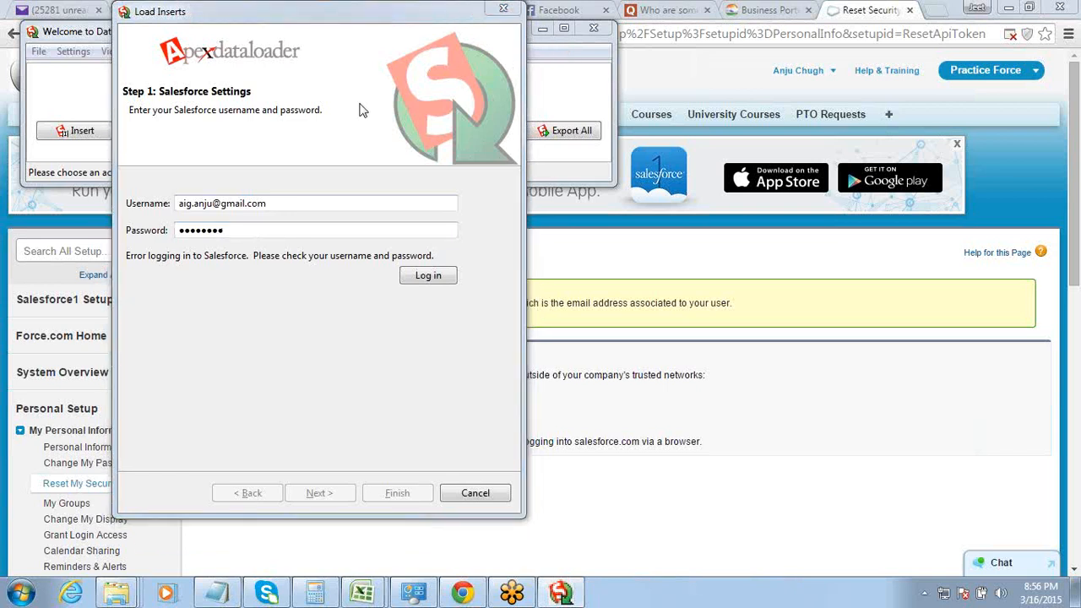
click(224, 231)
click(224, 231)
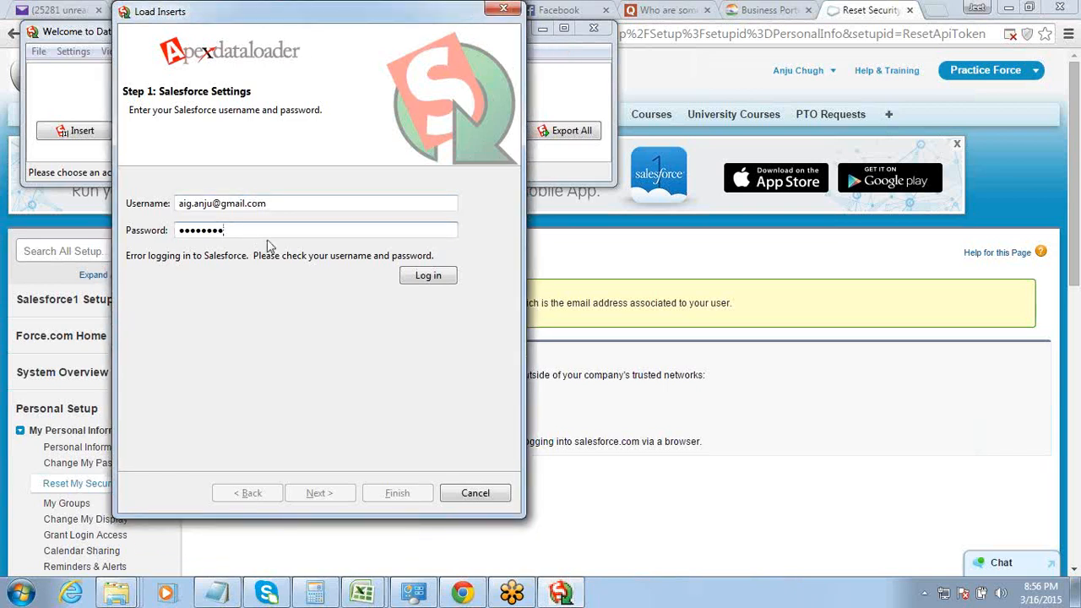
key(ctrl+a)
key(End)
key(ctrl+v)
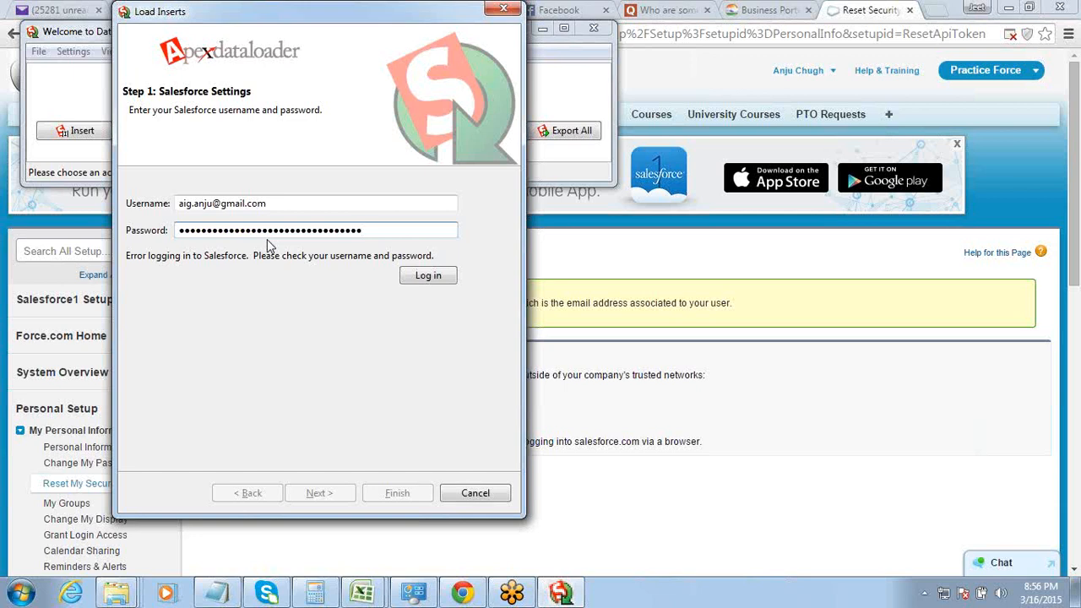
click(425, 277)
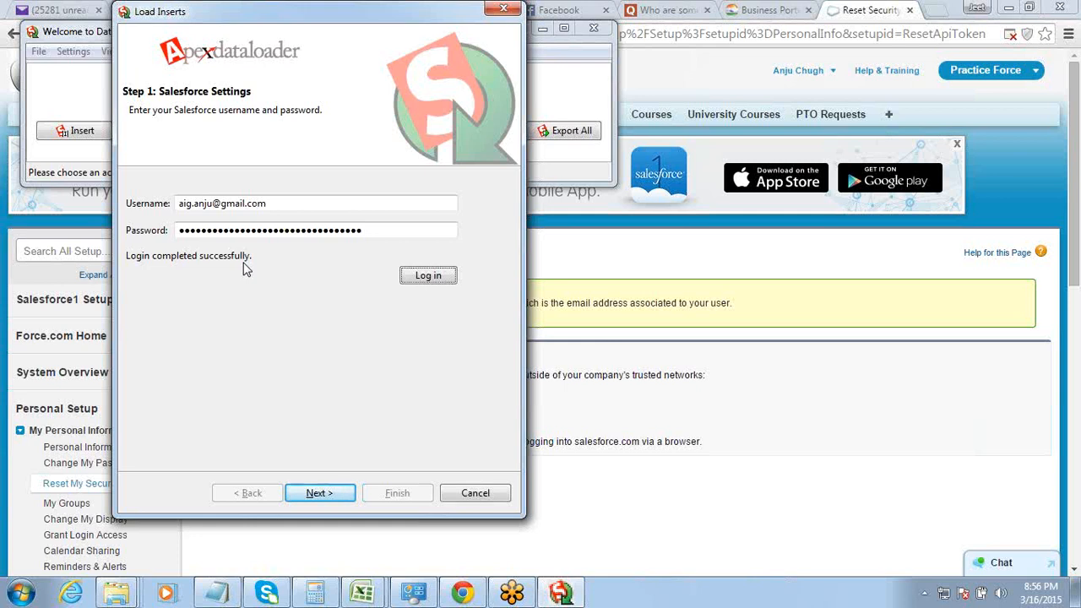
click(321, 494)
Choose Account (Account) as the object to load and browse for the CSV file.
drag(305, 26, 363, 29)
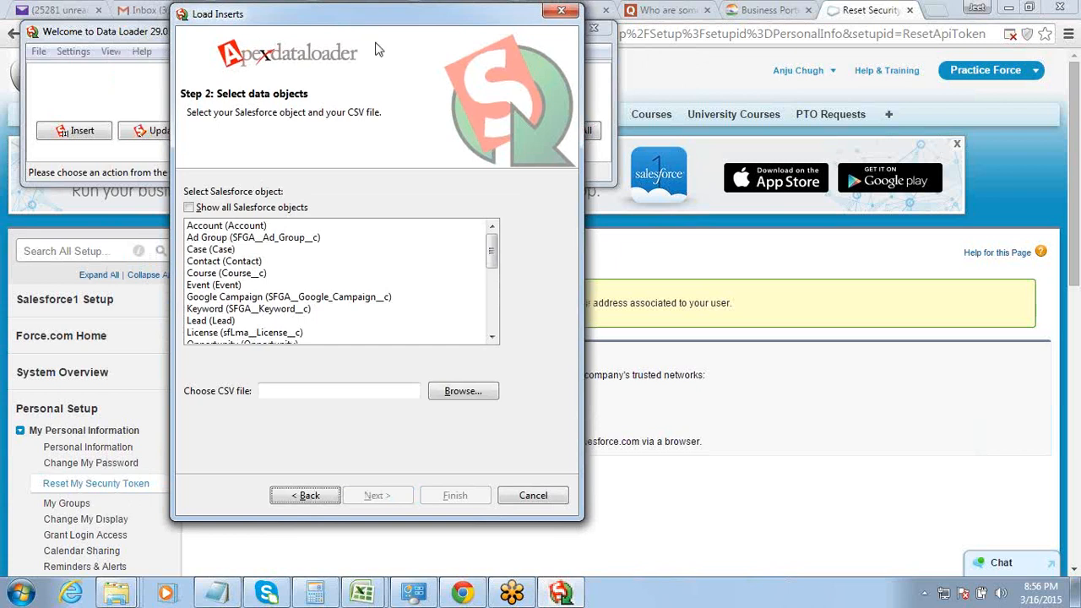
click(696, 80)
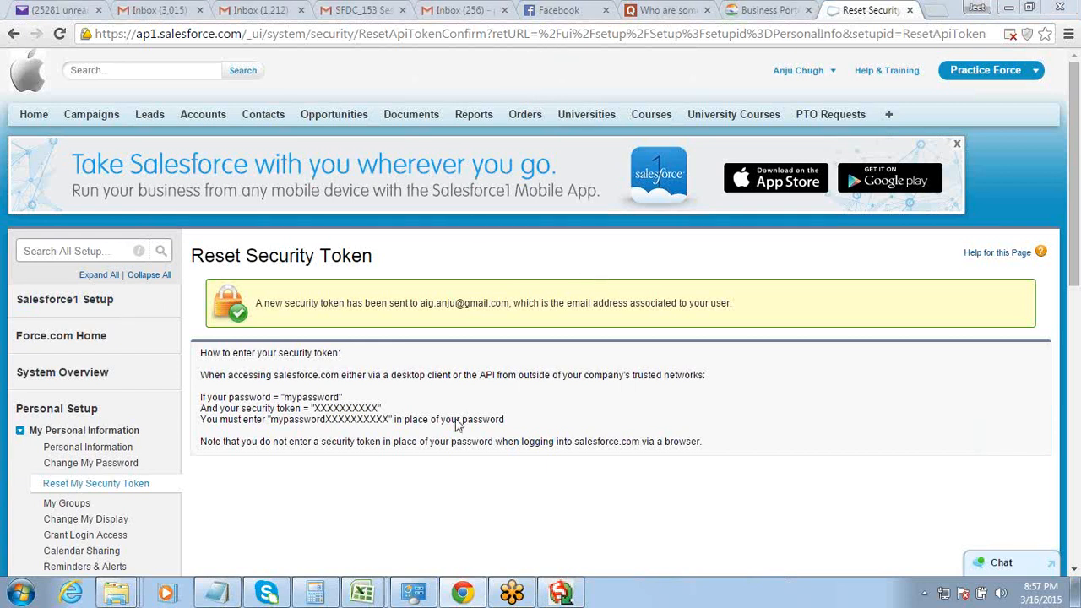
click(557, 594)
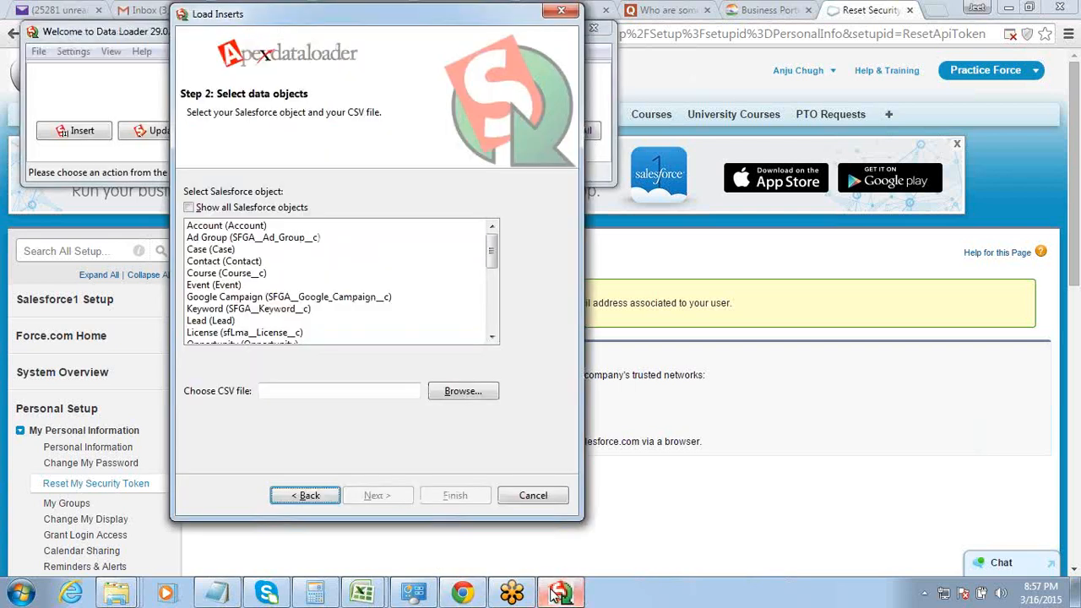
drag(425, 15, 464, 21)
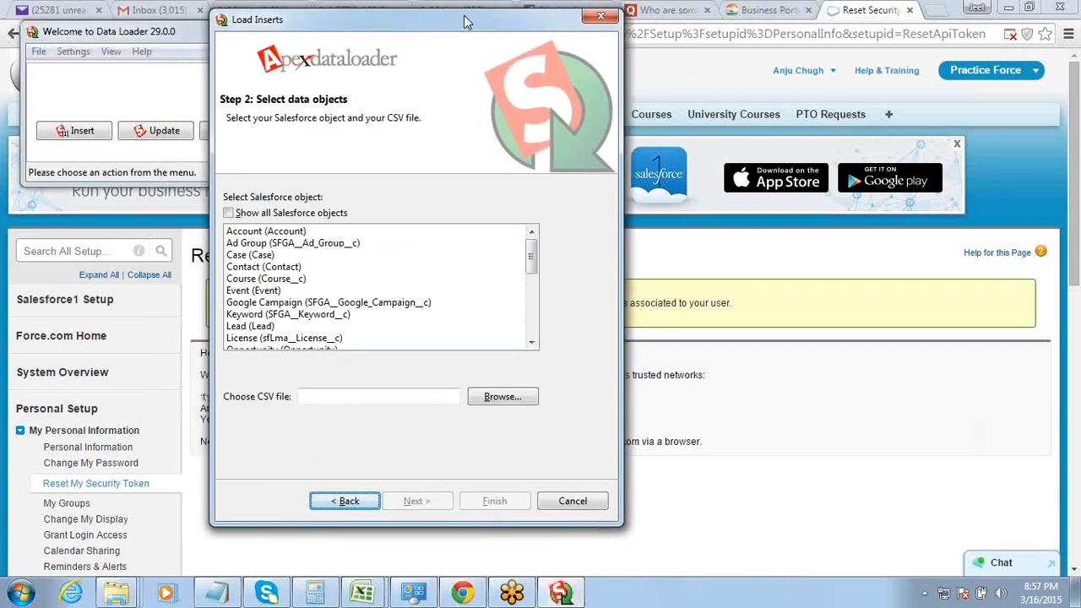
click(290, 235)
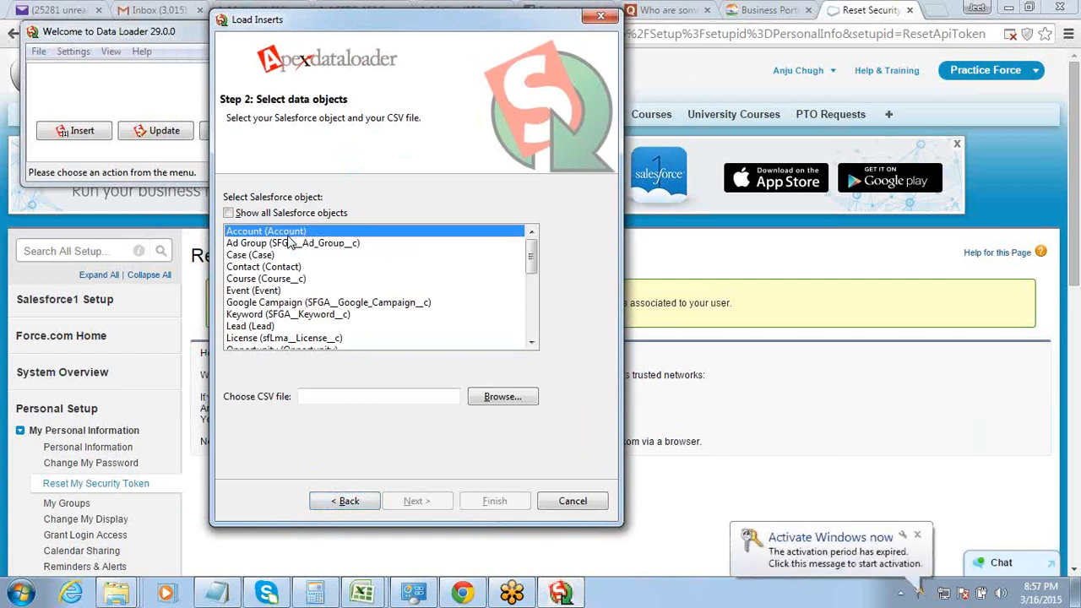
drag(336, 19, 507, 52)
click(597, 32)
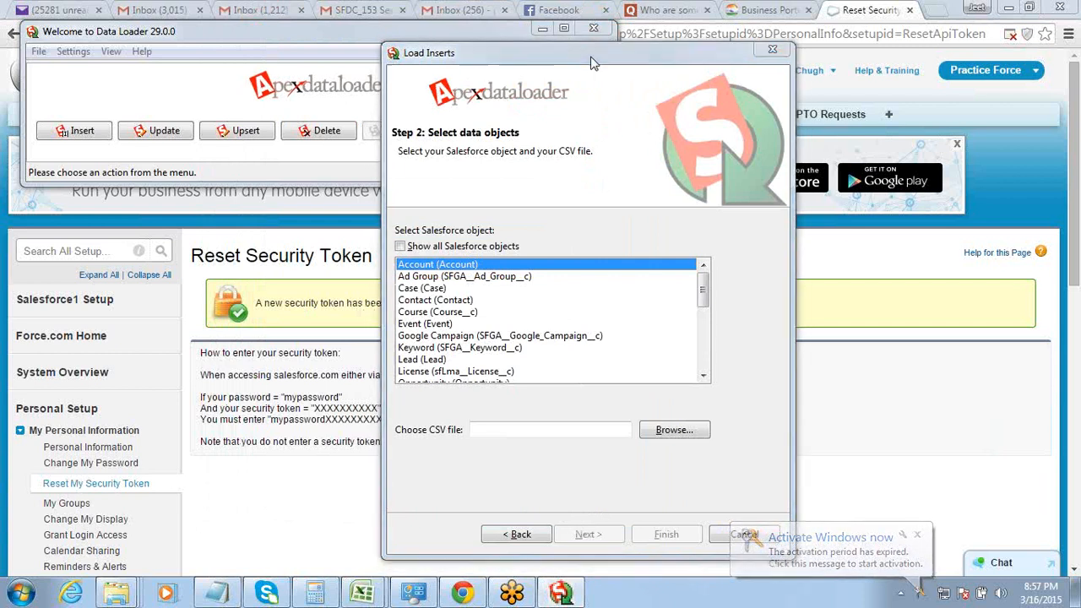
mouse_move(591, 63)
mouse_down()
mouse_move(633, 76)
mouse_move(591, 54)
mouse_up()
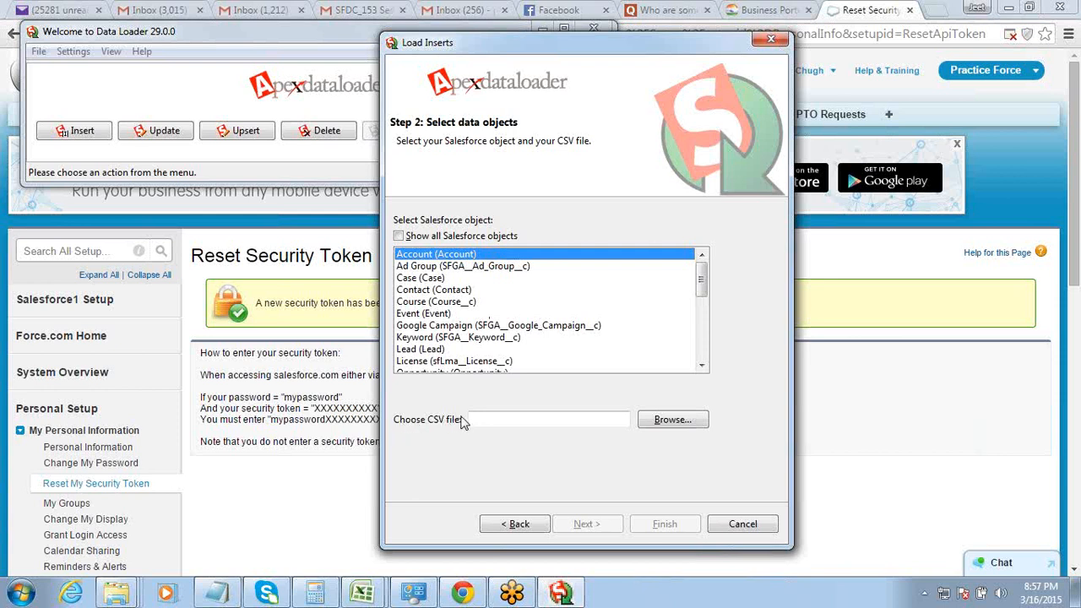
click(673, 420)
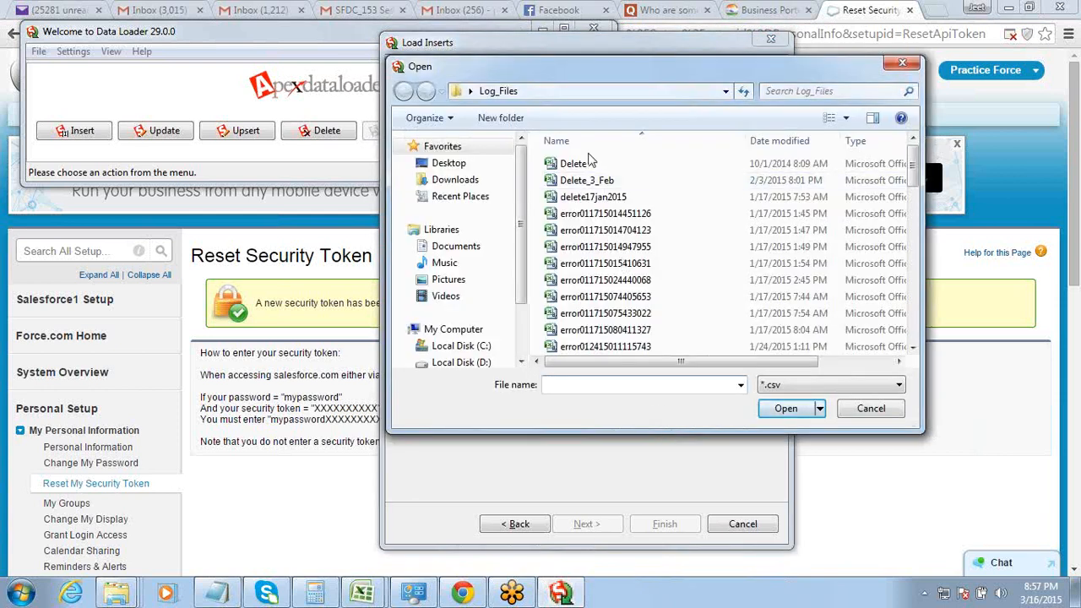
Choose Import_File.csv on the Desktop as the CSV file for the Account insert.
drag(597, 74, 460, 55)
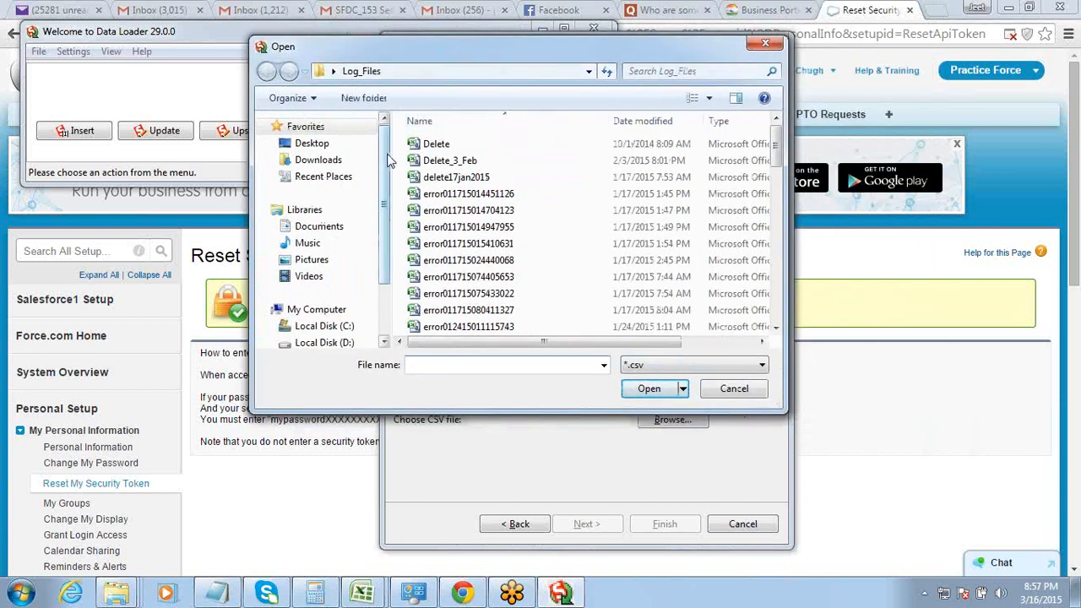
mouse_move(383, 155)
mouse_down()
mouse_move(388, 275)
mouse_move(383, 155)
mouse_up()
click(336, 164)
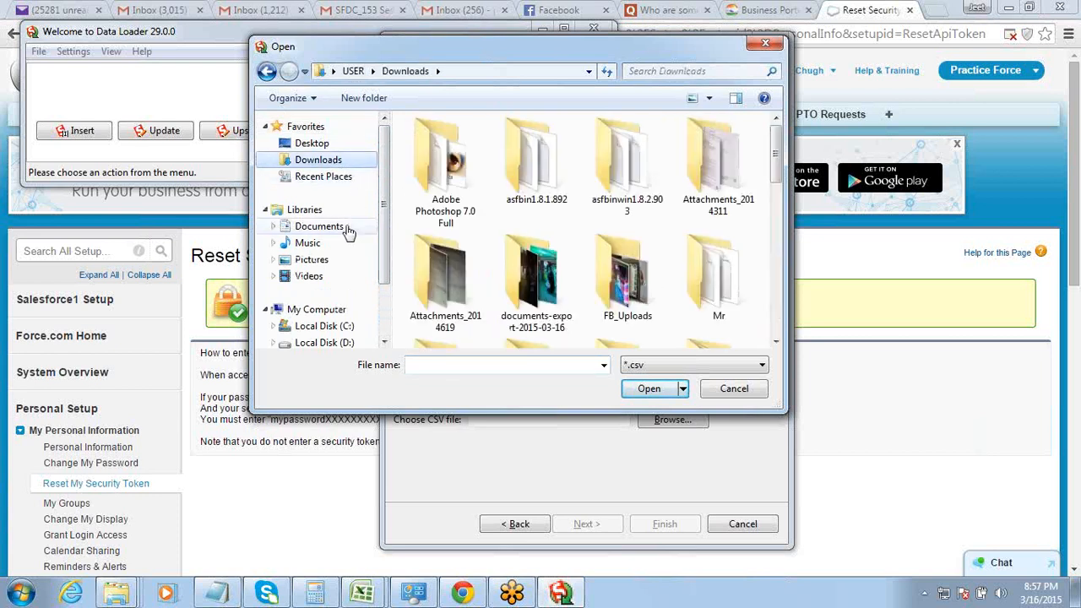
mouse_move(387, 159)
mouse_down()
mouse_move(396, 245)
mouse_move(391, 169)
mouse_up()
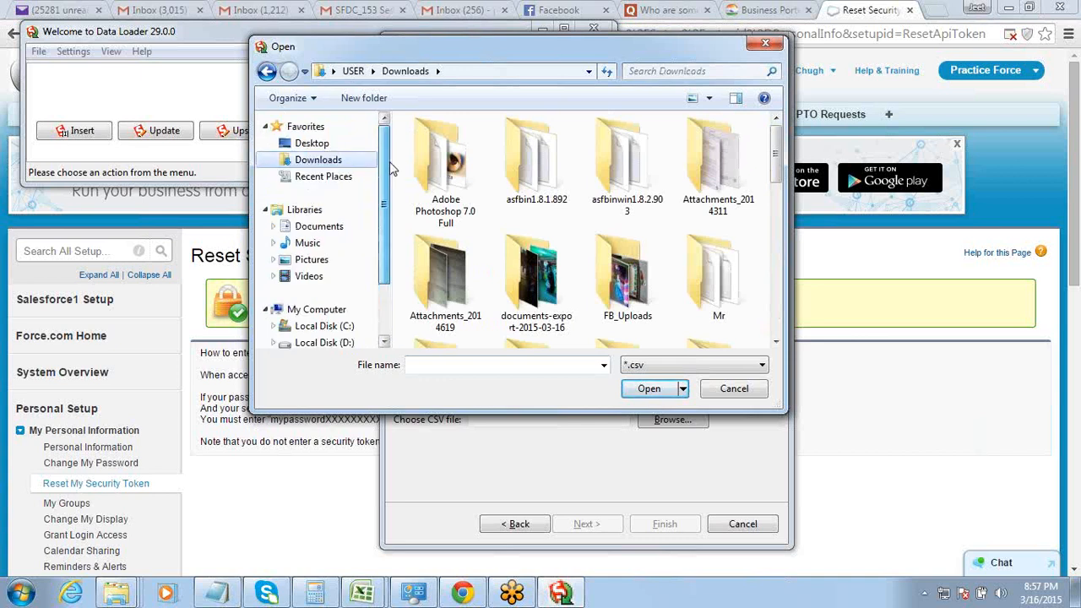
click(314, 143)
click(445, 179)
key(u)
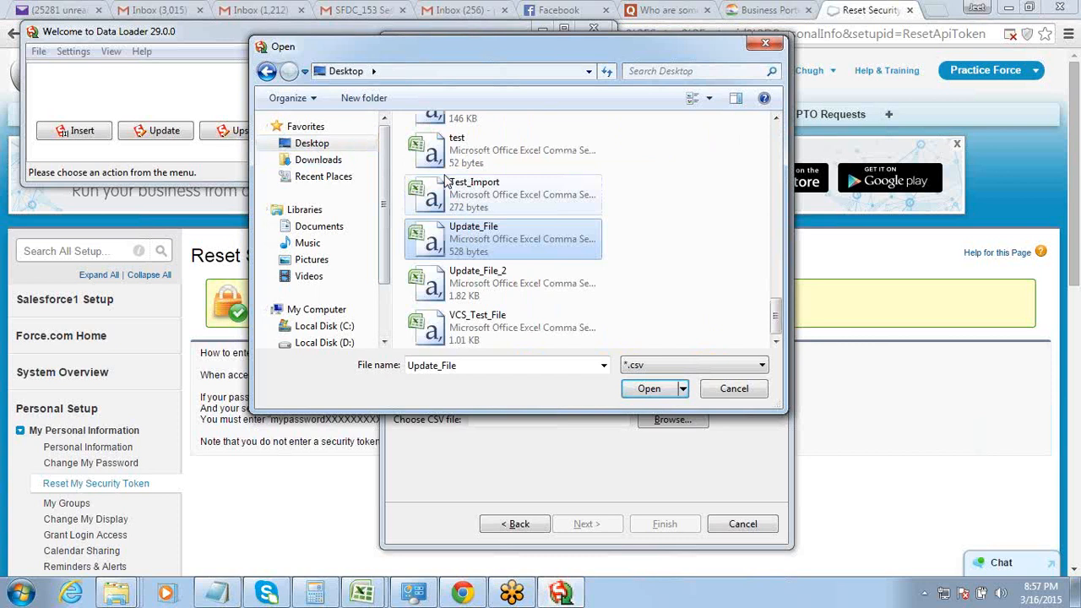
key(Down)
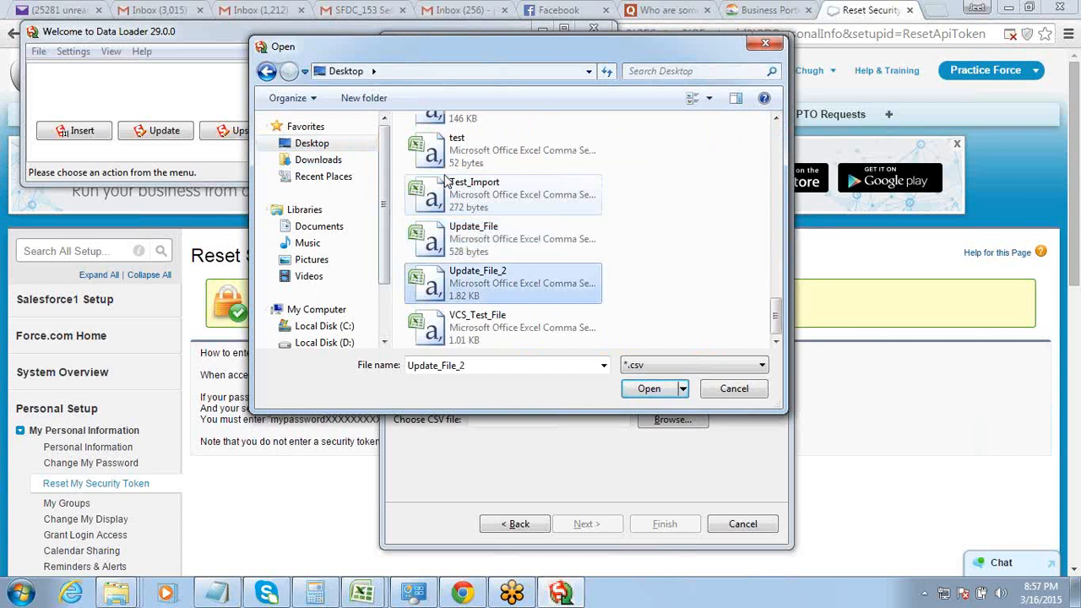
key(i)
key(Return)
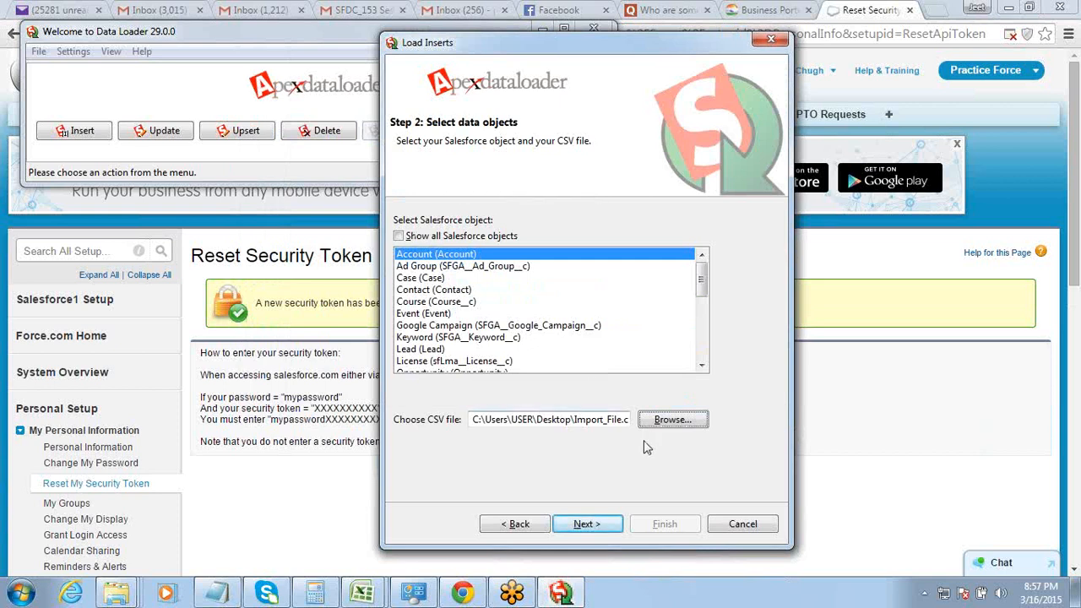
Load Import_File for Account, accept the 4-record message, then close the wizard at Step 3 Mapping.
click(575, 523)
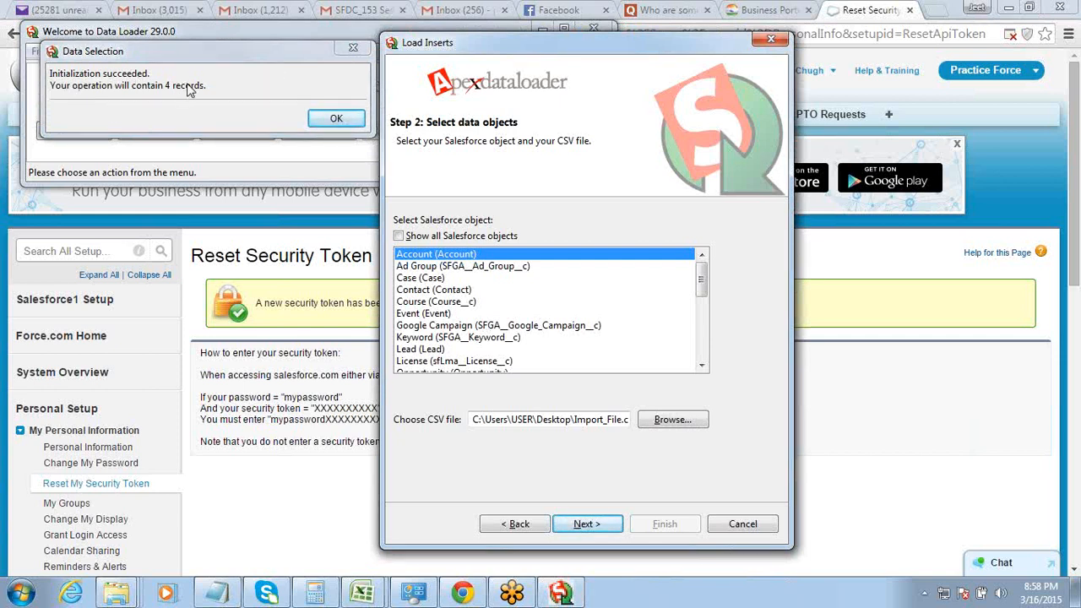
click(337, 118)
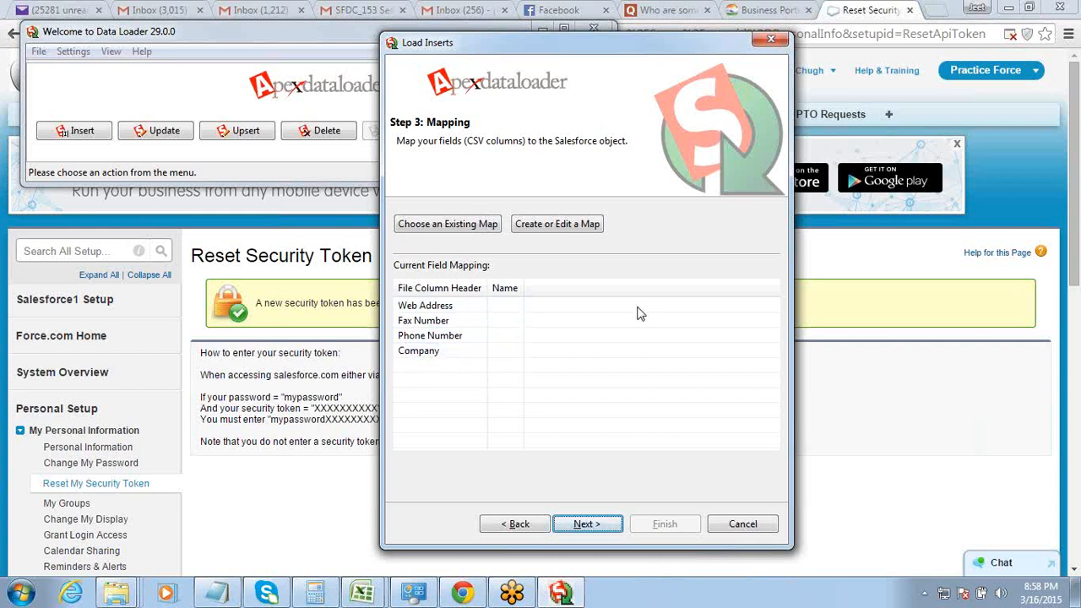
click(301, 28)
Quit Data Loader and start a new account from the Salesforce Accounts tab.
click(770, 44)
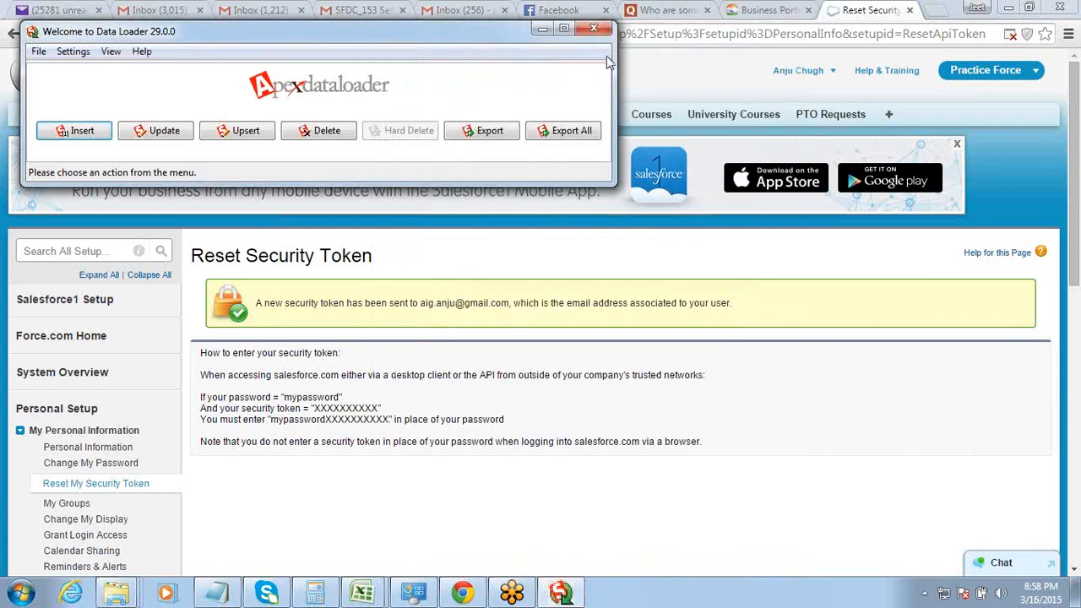
click(594, 25)
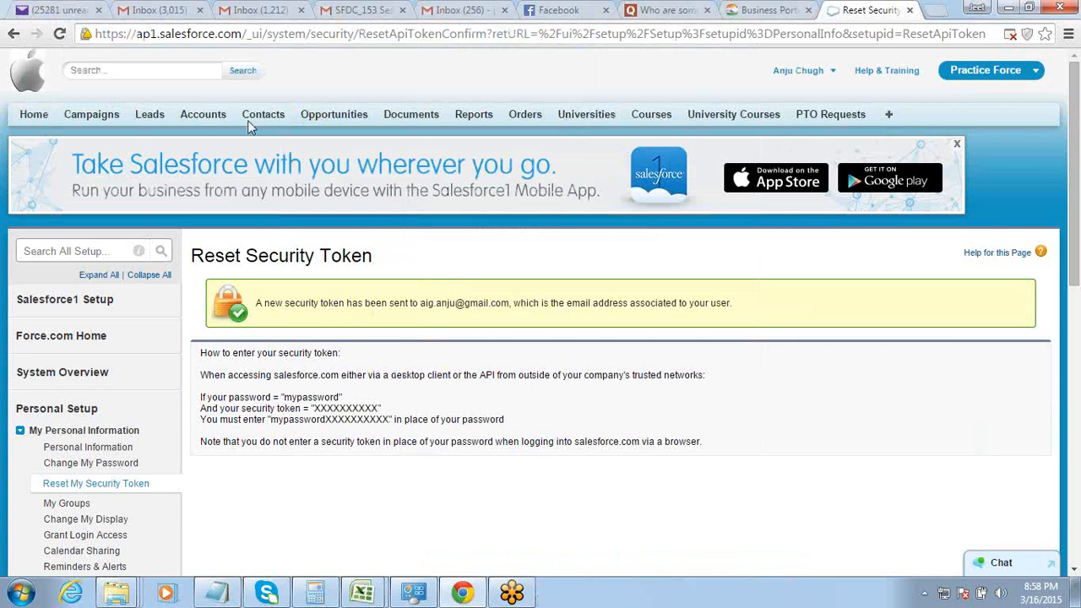
click(210, 122)
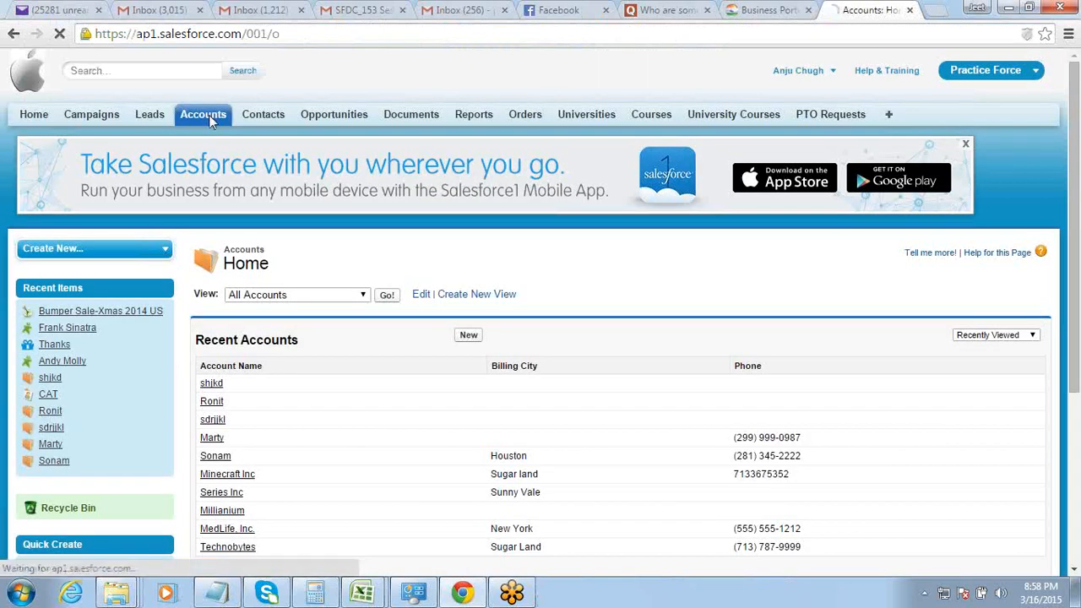
click(469, 336)
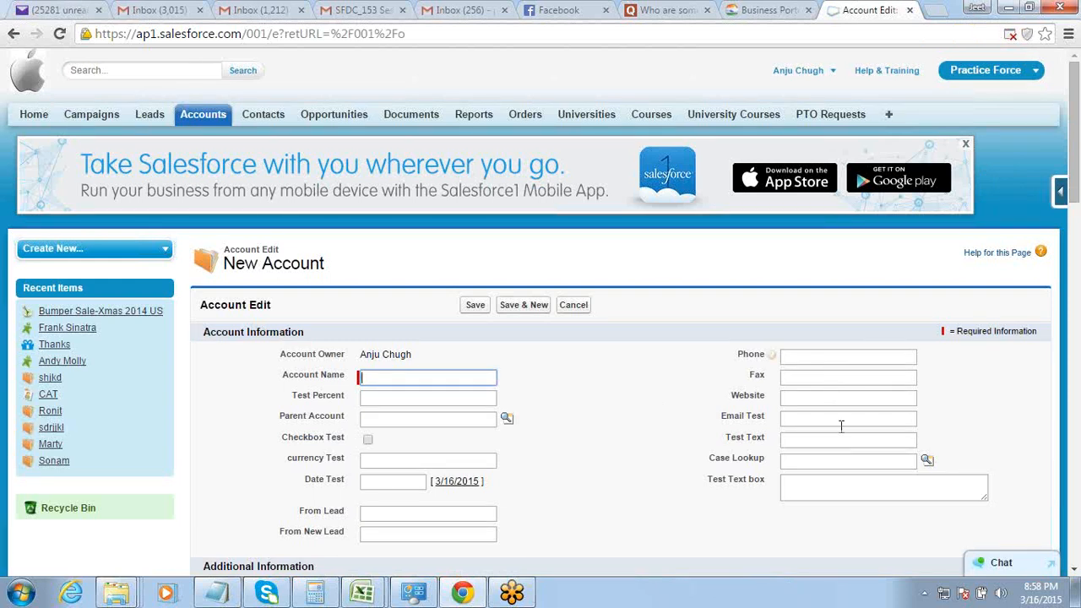
Scroll through the empty New Account form and bring up the app list.
drag(1079, 127, 1080, 271)
drag(1079, 150, 1079, 93)
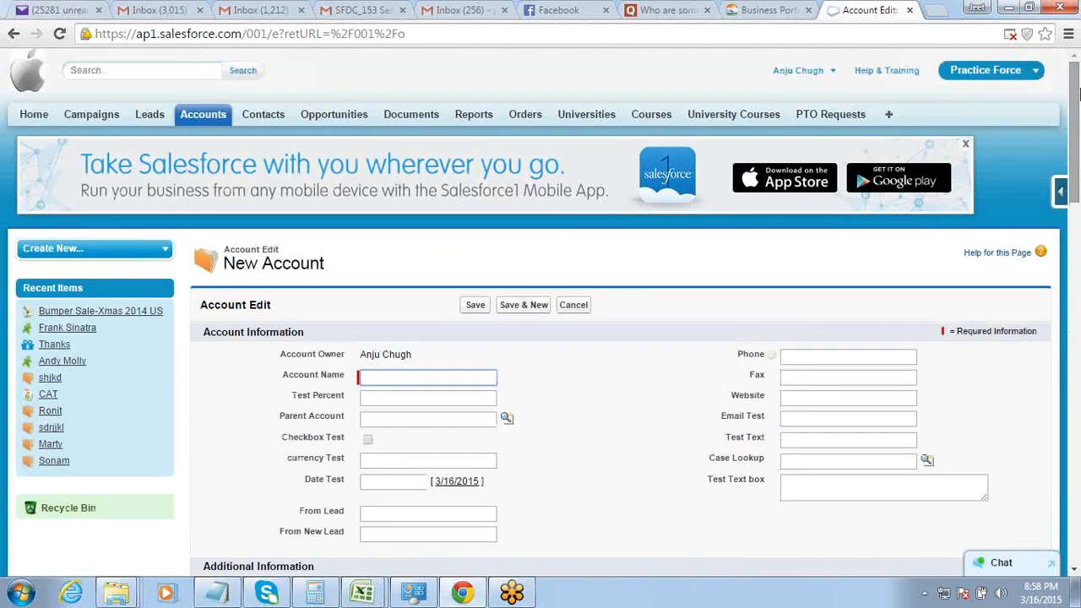
click(1012, 72)
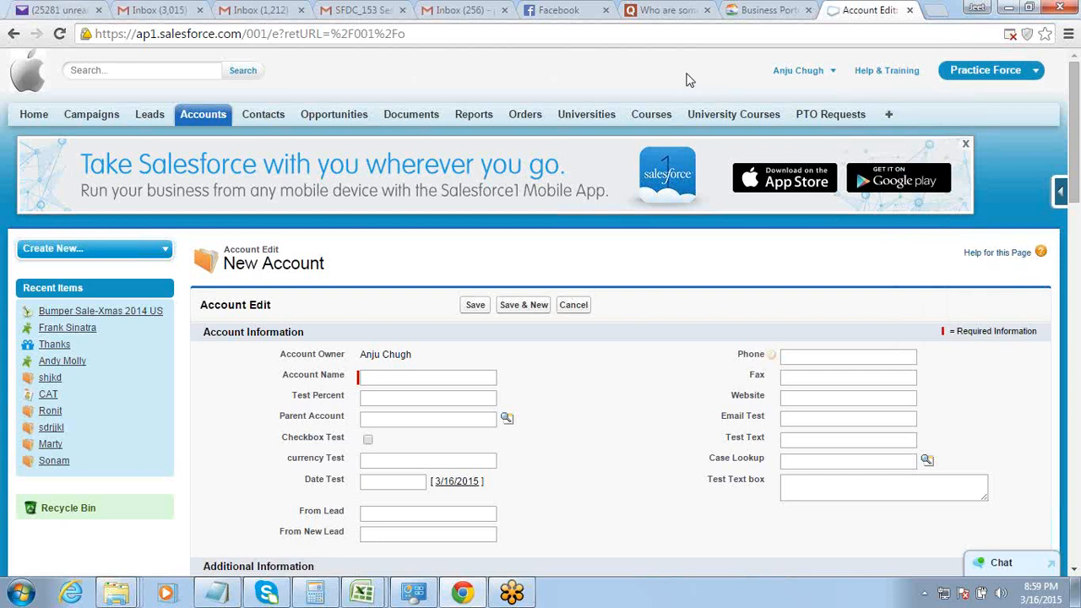
Relaunch Data Loader by searching 'data' in Start, start an Insert, and reach the password field.
click(19, 599)
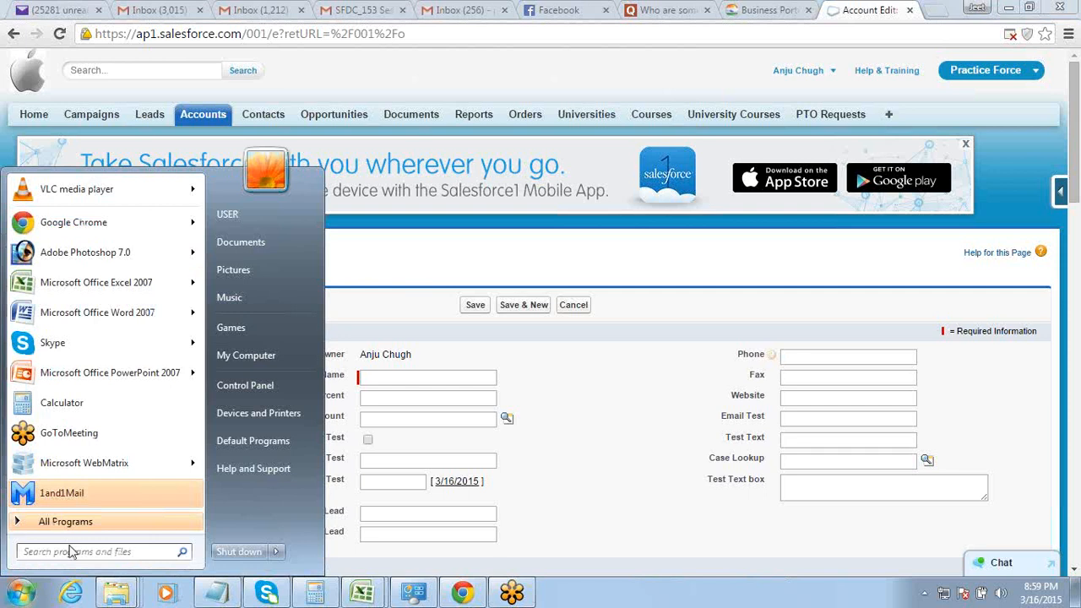
text(data)
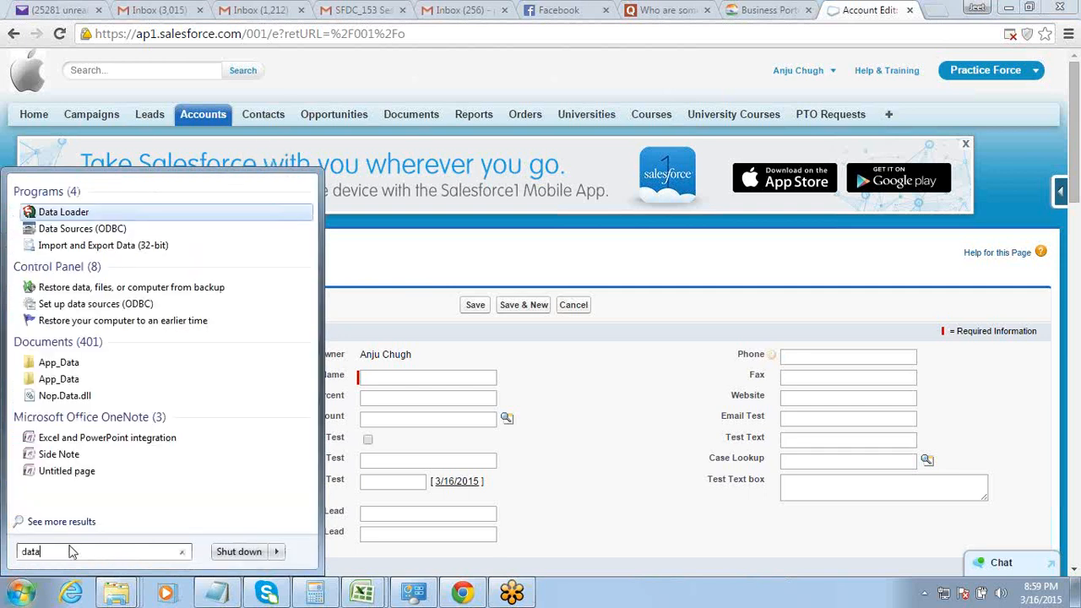
click(71, 216)
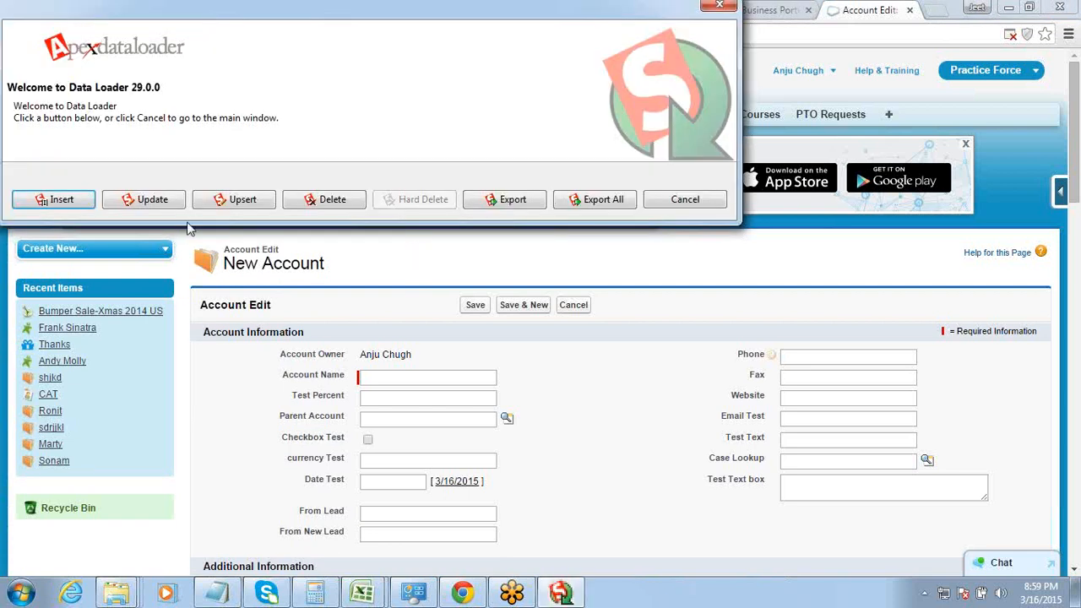
click(51, 203)
click(287, 227)
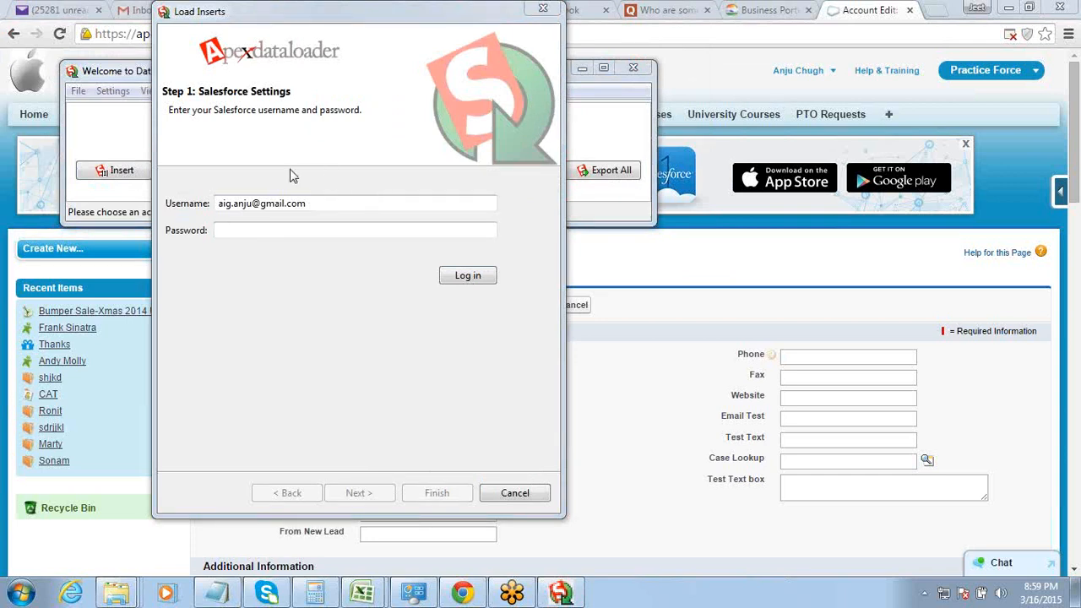
Paste the account password, log in to Salesforce, and advance to object and CSV selection.
click(275, 226)
key(ctrl+v)
key(ctrl+v)
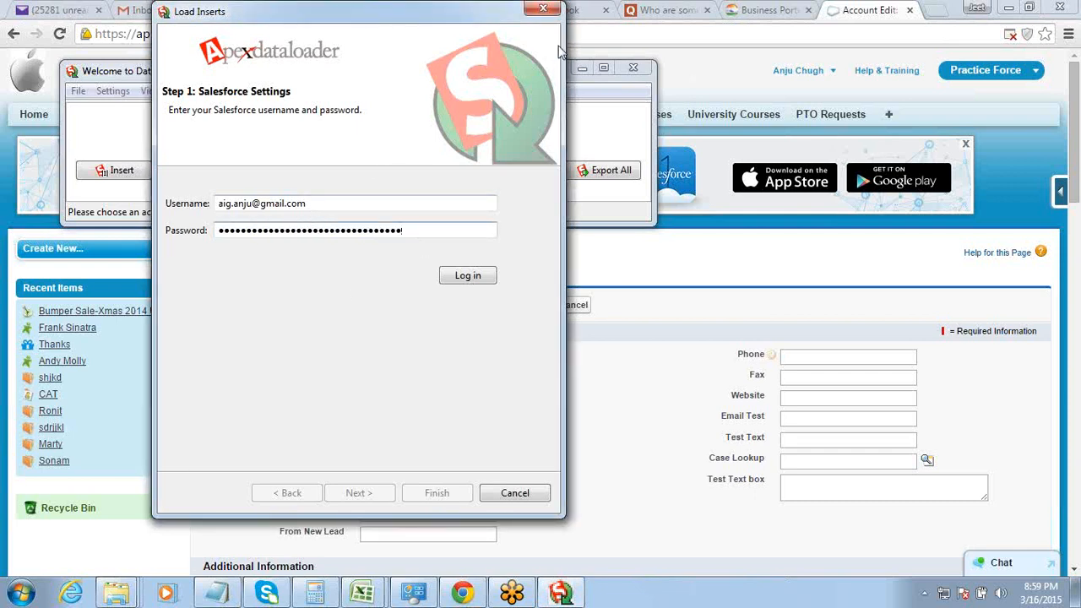
click(471, 277)
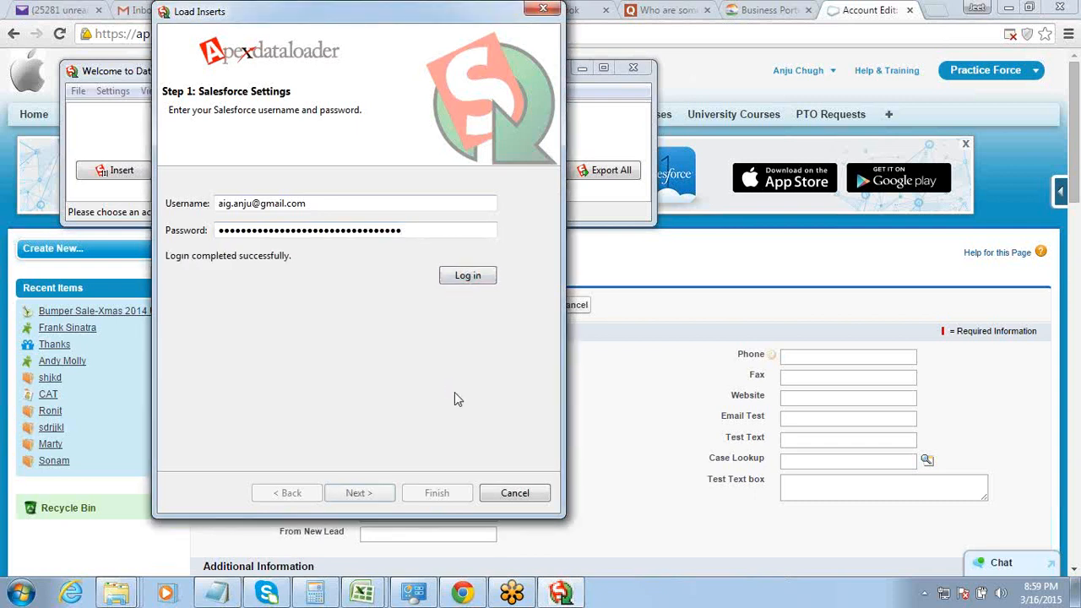
click(358, 493)
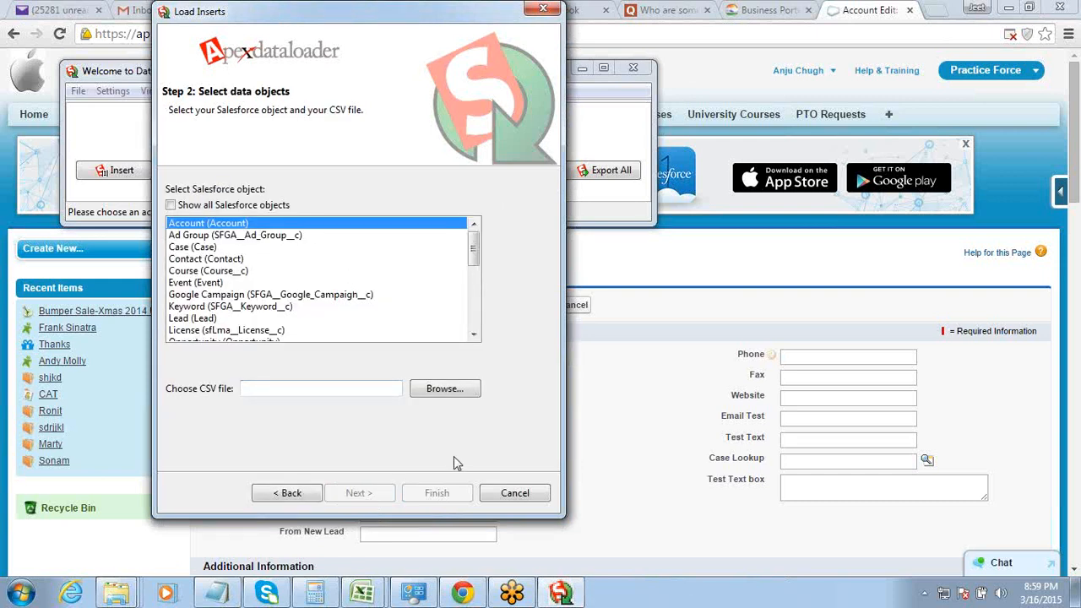
Pick Import_File.csv from the Desktop and accept the 4-record initialization message.
click(447, 391)
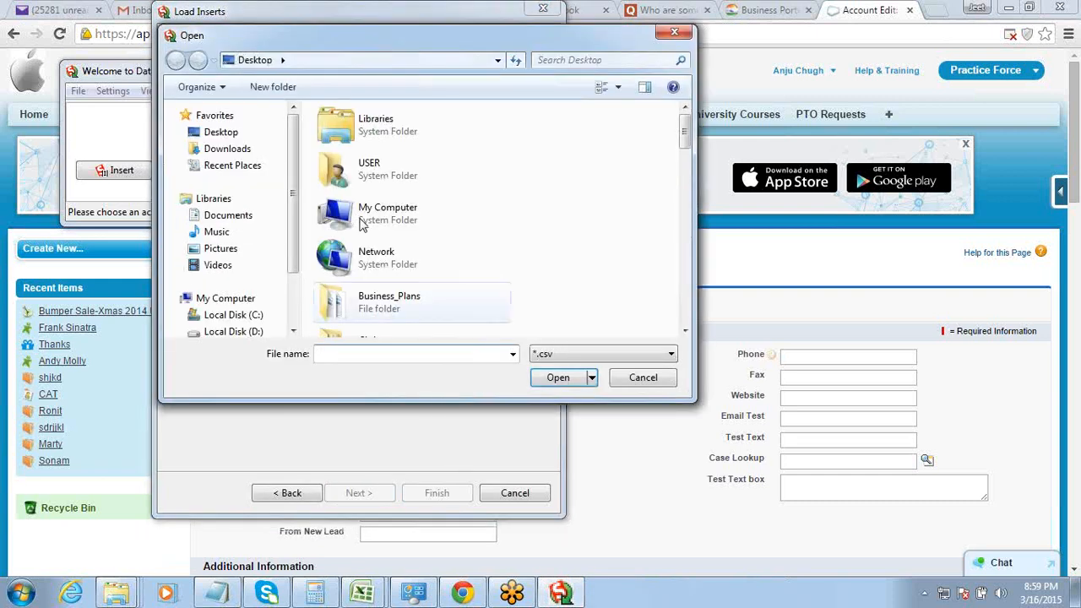
click(250, 134)
click(360, 171)
key(Down)
key(Down)
key(Down)
key(Down)
key(Down)
key(Down)
key(Down)
key(Down)
key(Down)
key(Down)
key(Down)
key(Down)
key(Down)
key(Down)
key(Down)
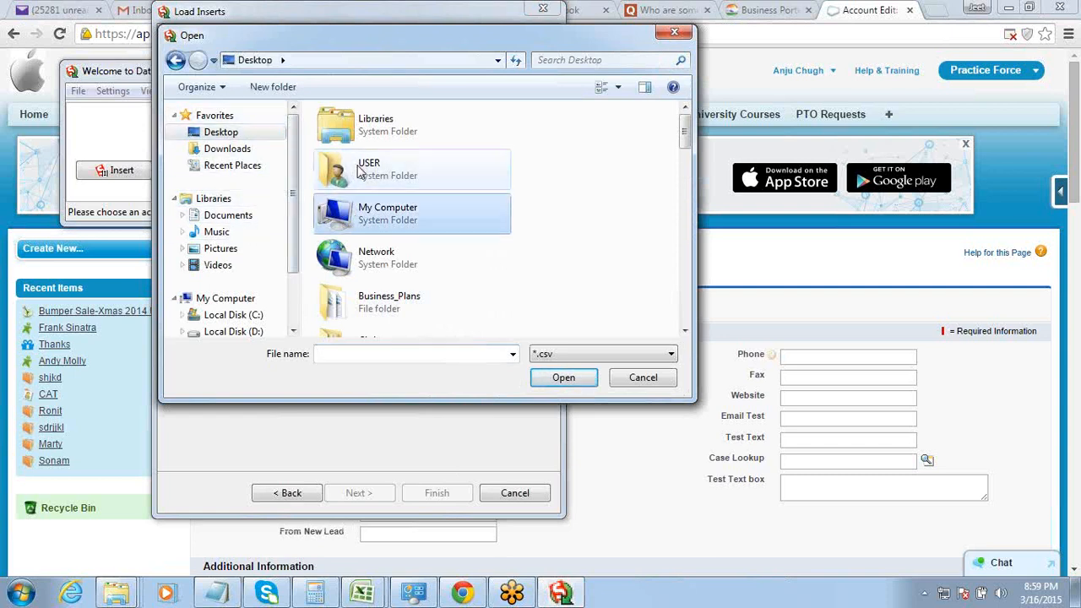
key(Up)
key(Up)
key(Up)
key(Up)
key(Up)
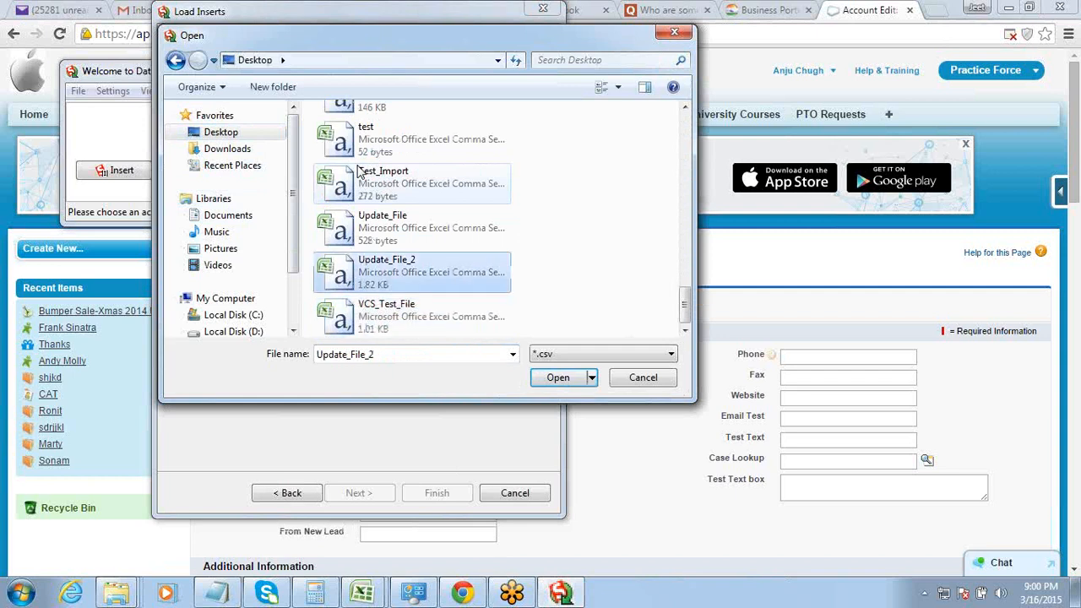
key(Down)
key(Down)
key(Down)
key(Up)
key(Up)
key(Up)
key(Up)
key(Up)
key(Up)
key(Up)
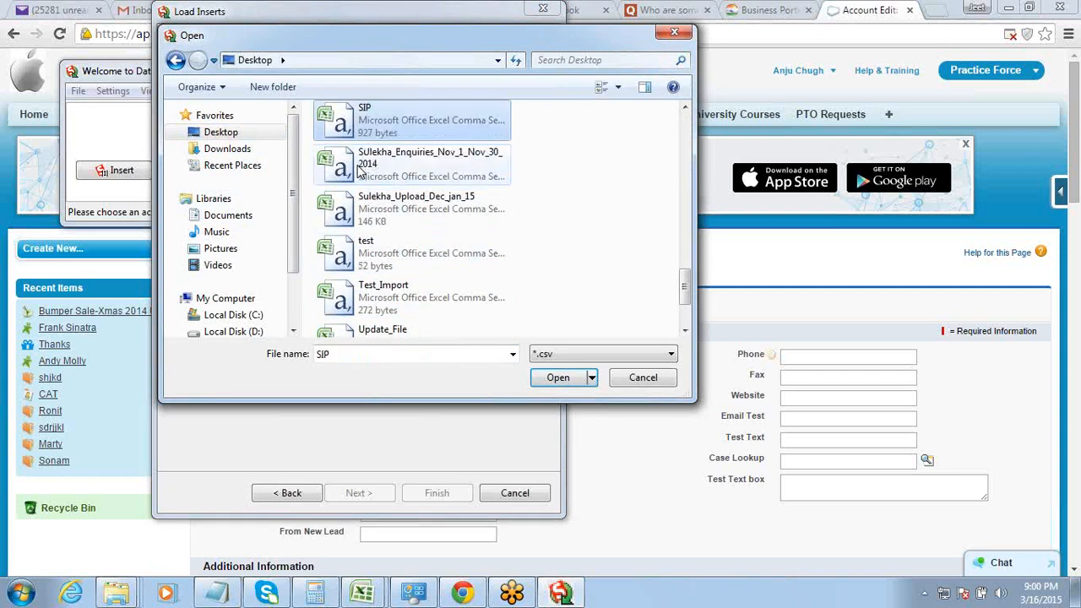
key(Up)
key(Up)
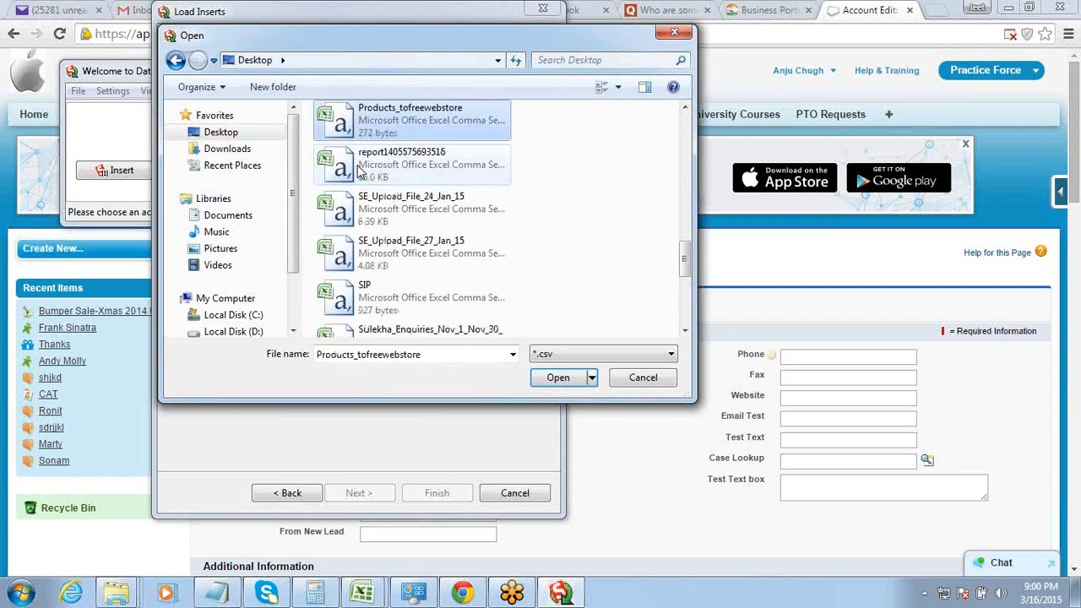
key(Up)
key(Return)
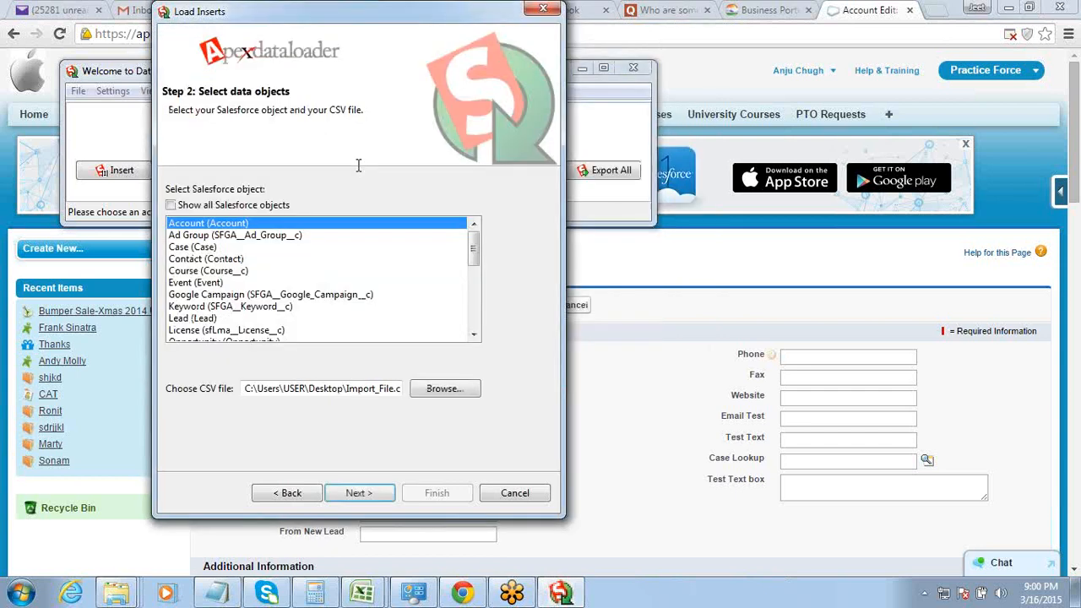
click(356, 494)
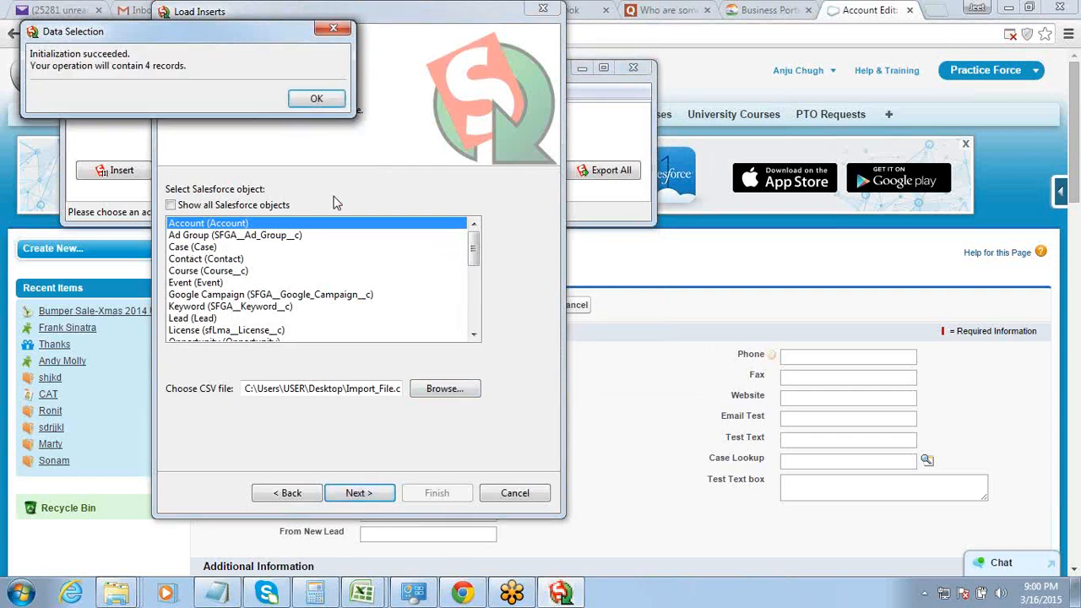
click(316, 99)
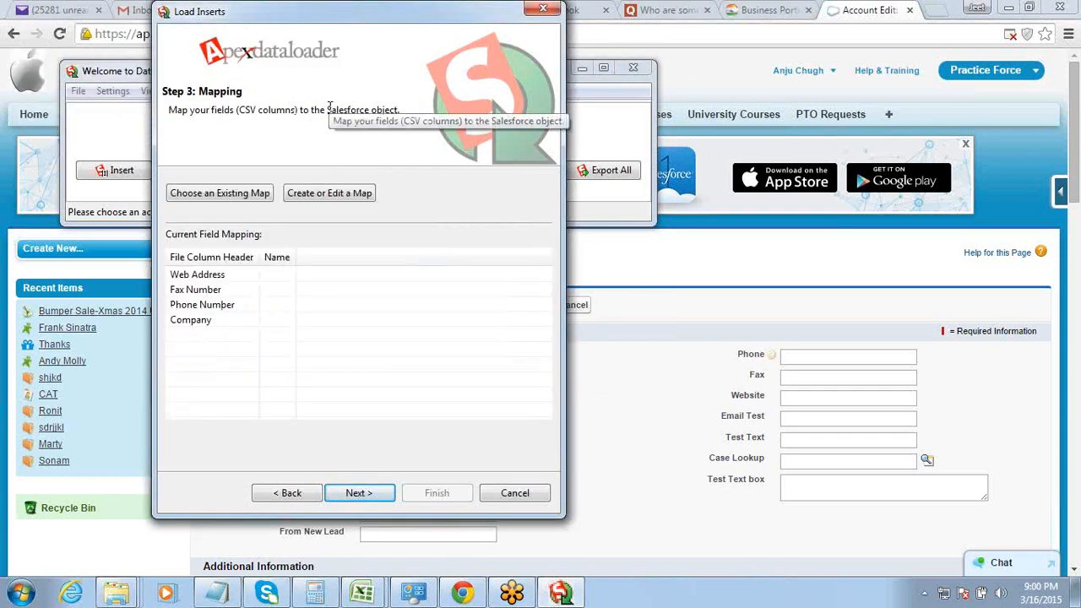
In a new field map, map Name to Company and Phone to Phone Number.
click(322, 196)
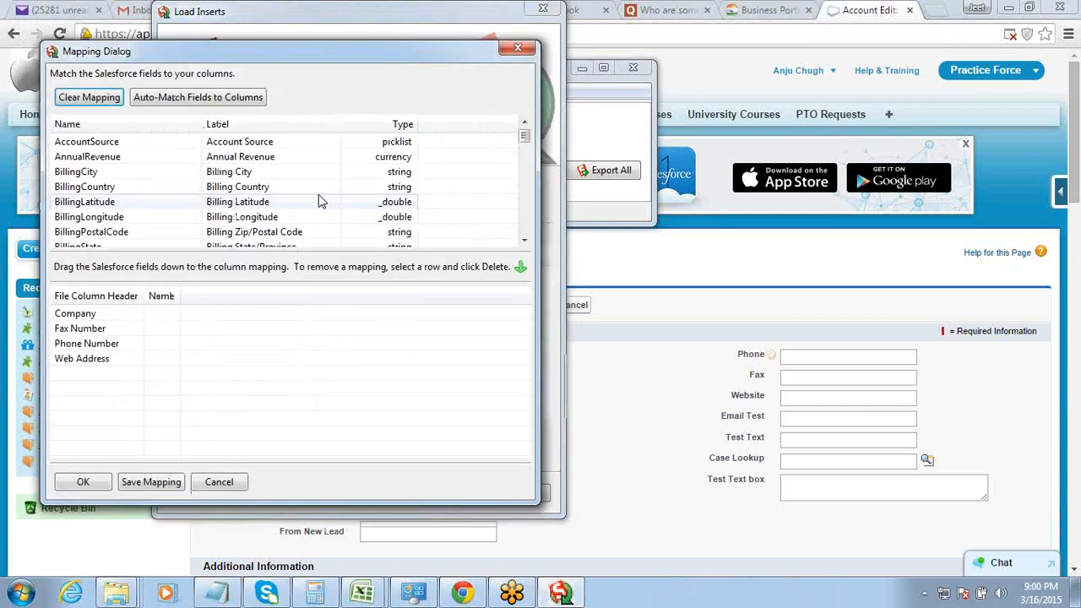
drag(367, 53, 487, 76)
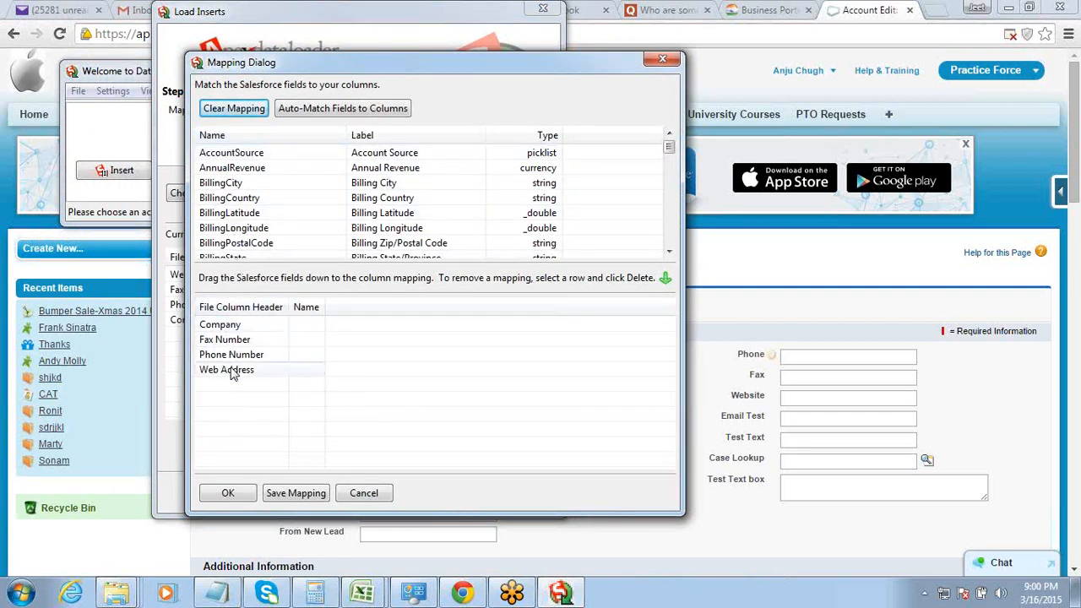
click(261, 215)
key(Down)
key(Down)
key(Down)
key(Down)
key(Down)
key(Down)
key(Down)
key(Down)
key(Down)
key(Down)
key(Down)
key(Down)
key(Down)
key(Down)
key(Down)
key(Down)
key(Down)
key(Down)
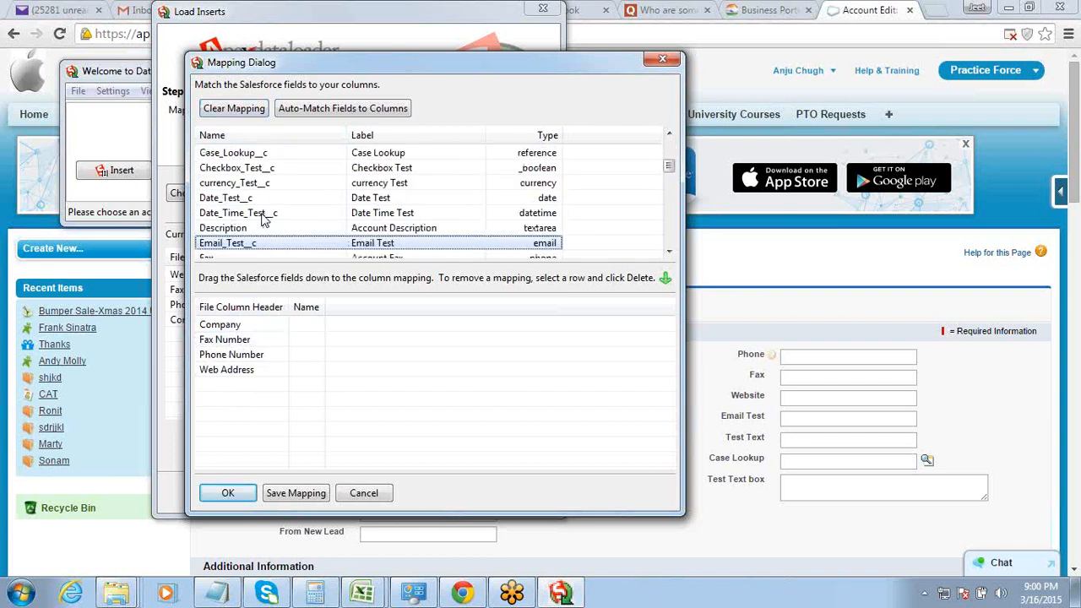
key(Up)
key(Up)
drag(262, 218, 309, 329)
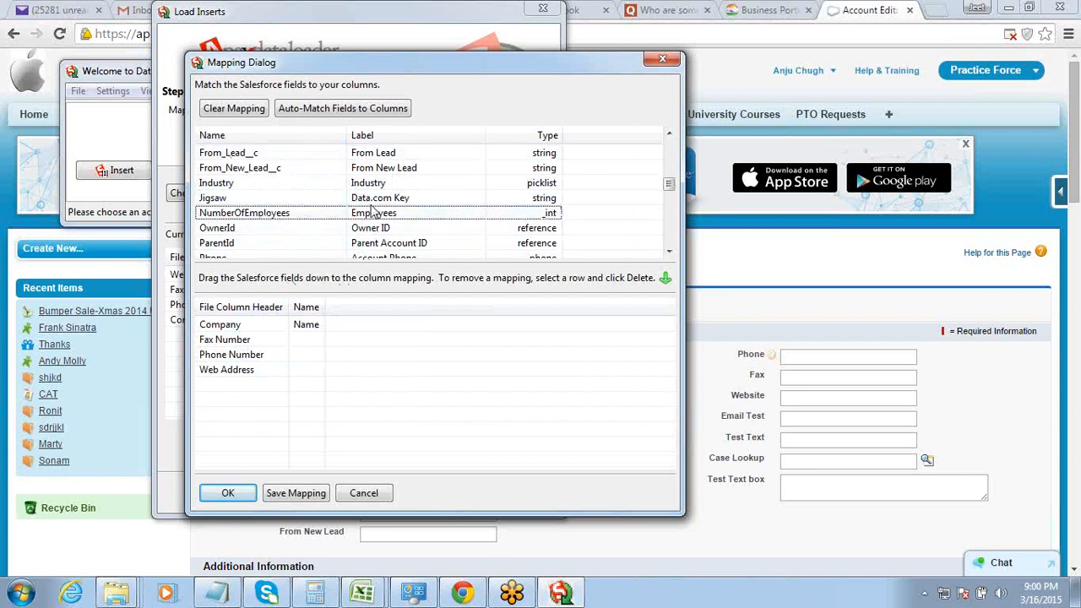
click(283, 233)
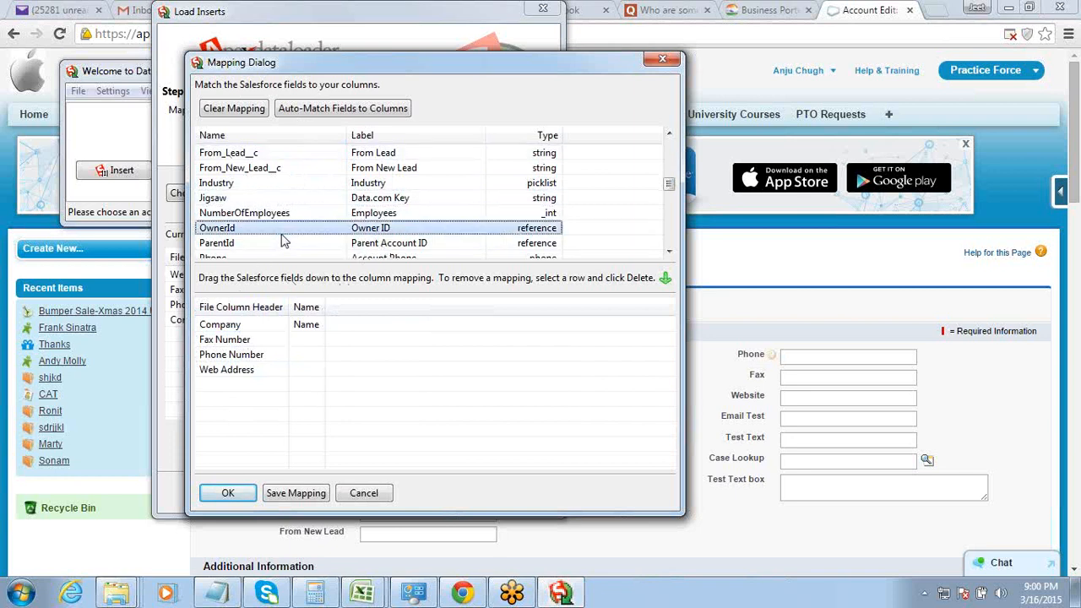
key(Down)
key(Down)
key(Down)
key(Up)
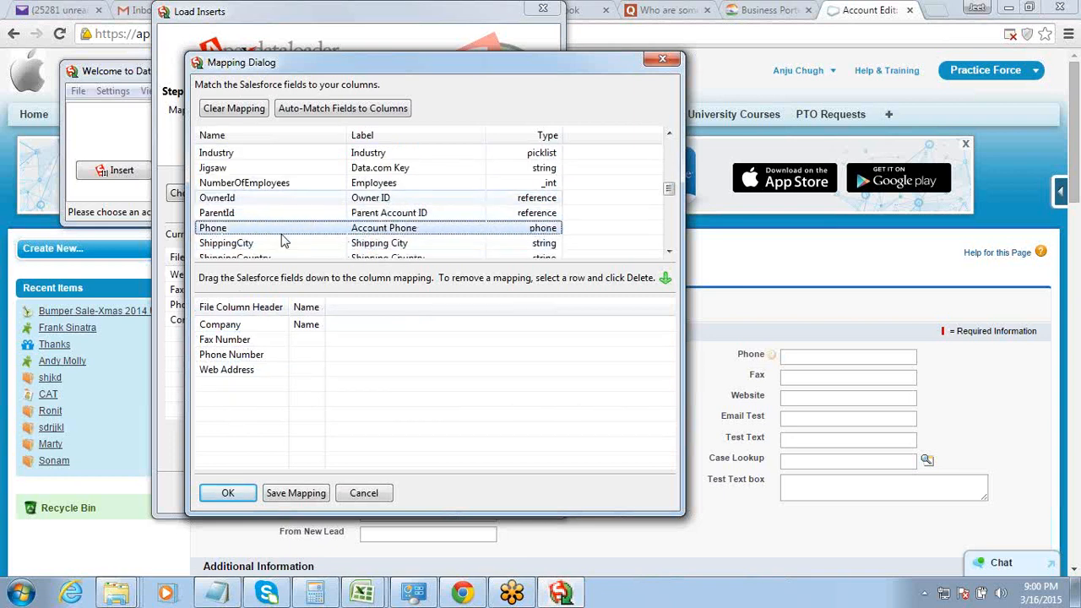
drag(283, 234, 307, 357)
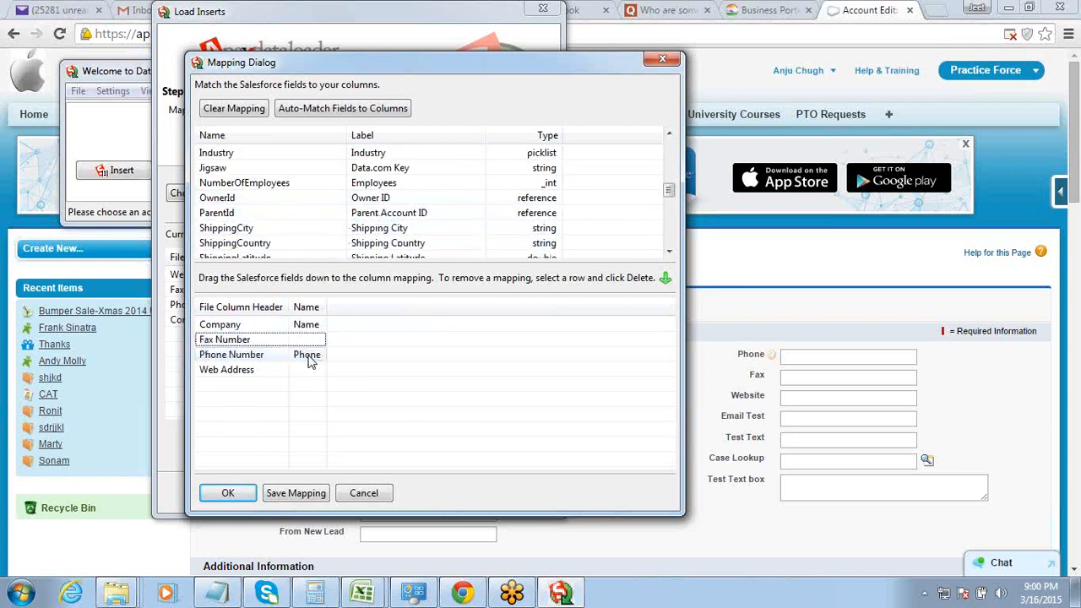
Map Fax to Fax Number and Website to Web Address, then confirm the map and continue.
click(237, 204)
key(f)
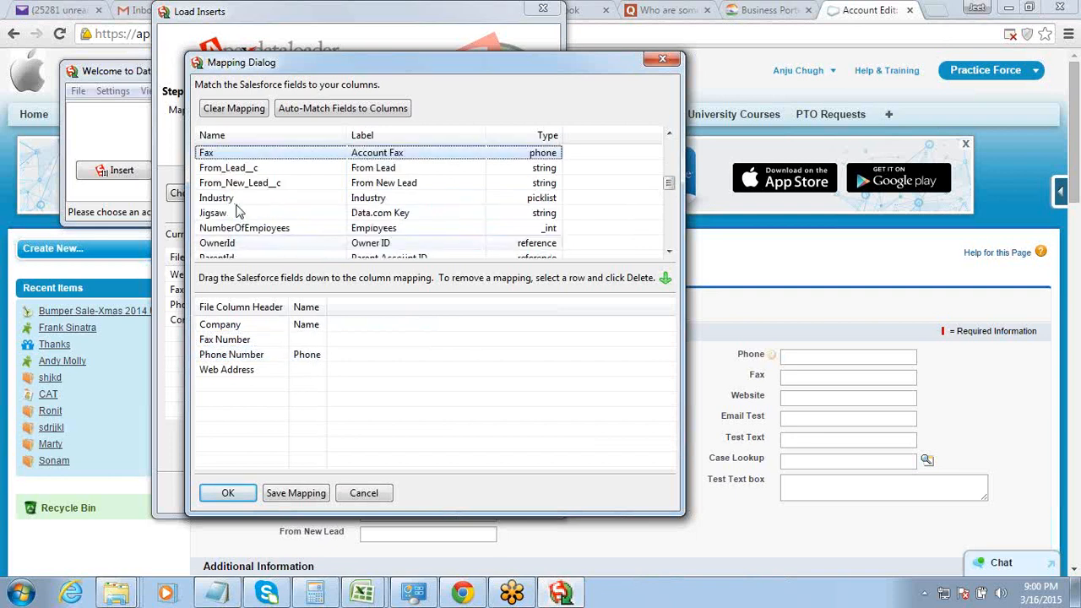
click(669, 136)
click(669, 135)
drag(289, 185, 314, 340)
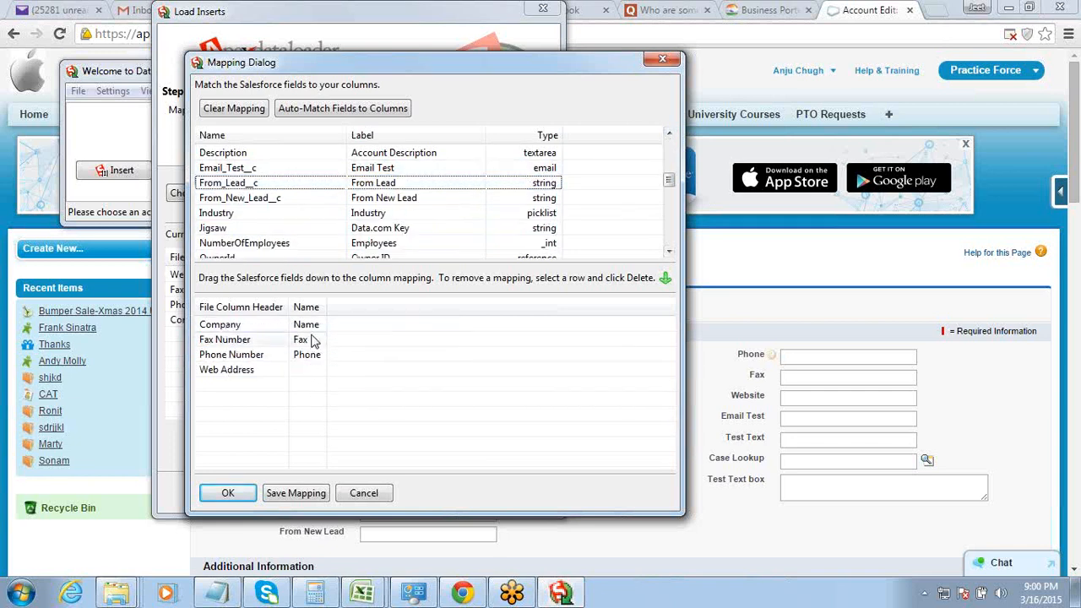
click(269, 229)
key(w)
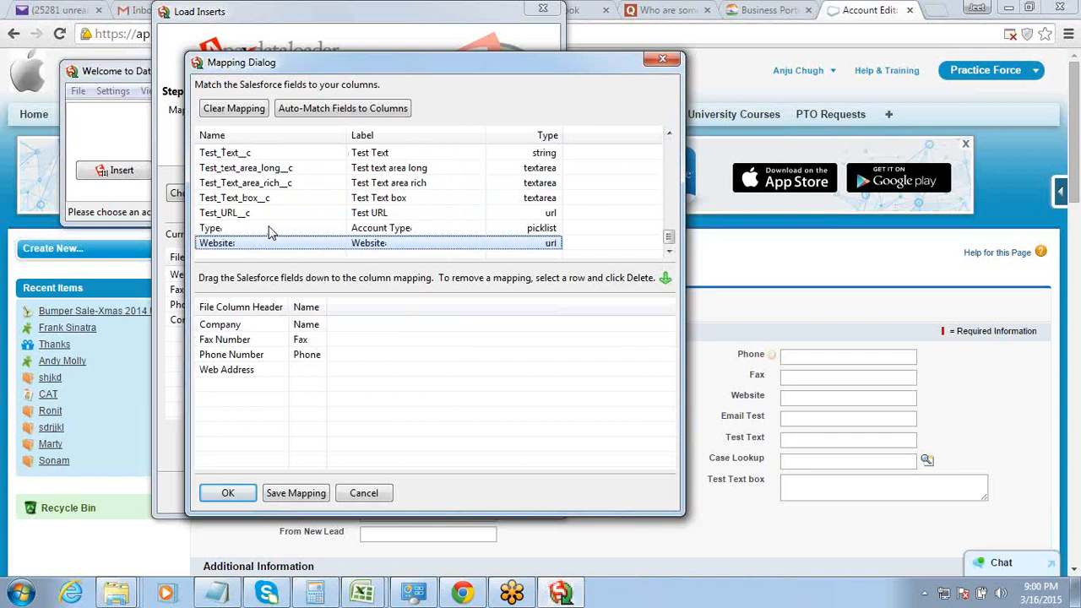
drag(271, 247, 309, 375)
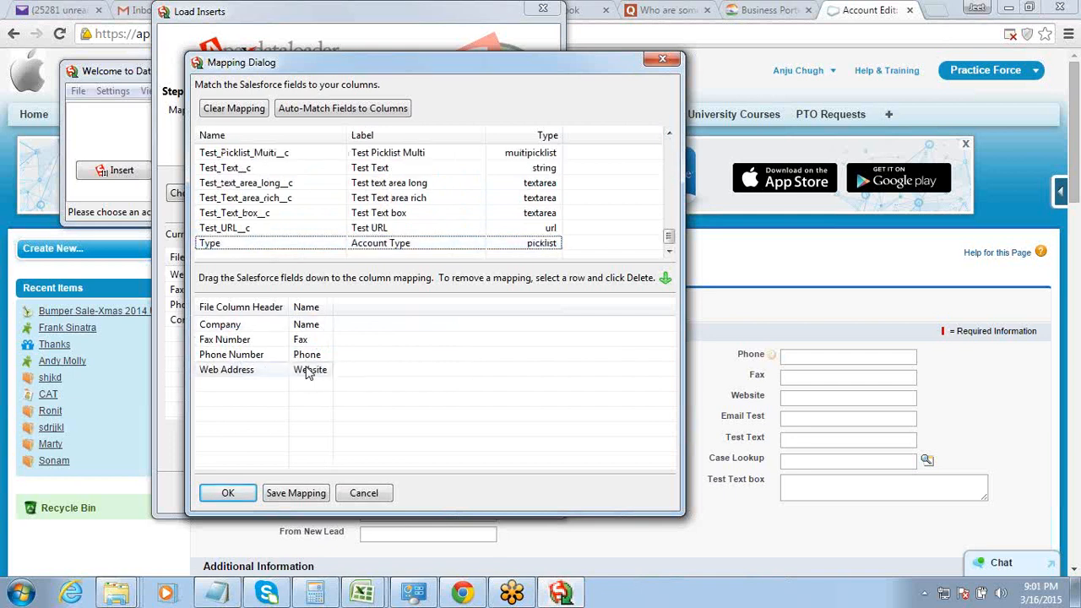
click(232, 496)
click(355, 497)
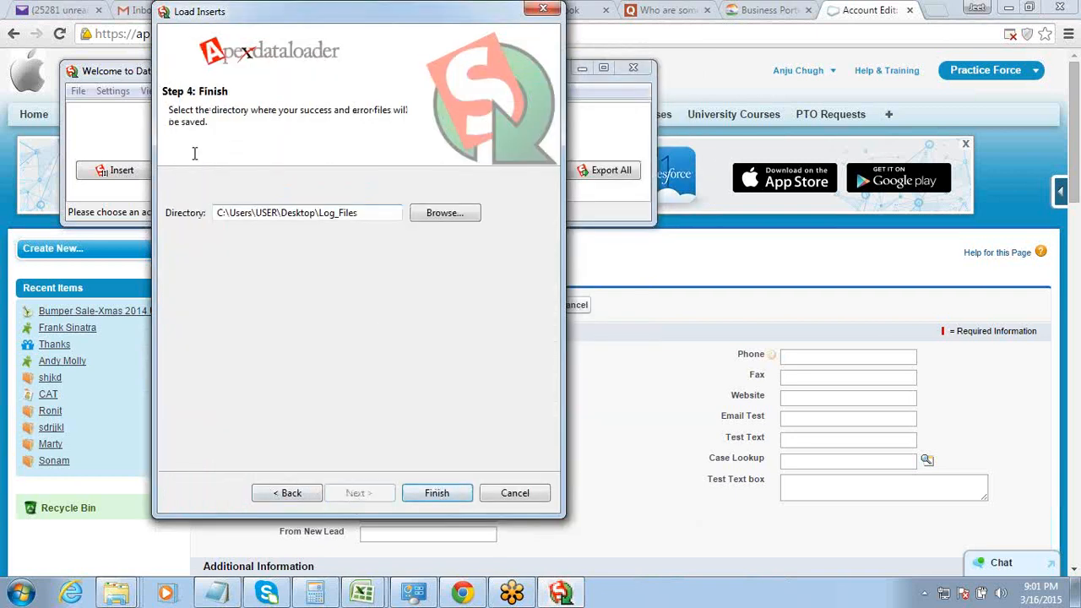
Keep Log_Files as the log directory and run the insert, confirming the warning.
drag(168, 111, 204, 126)
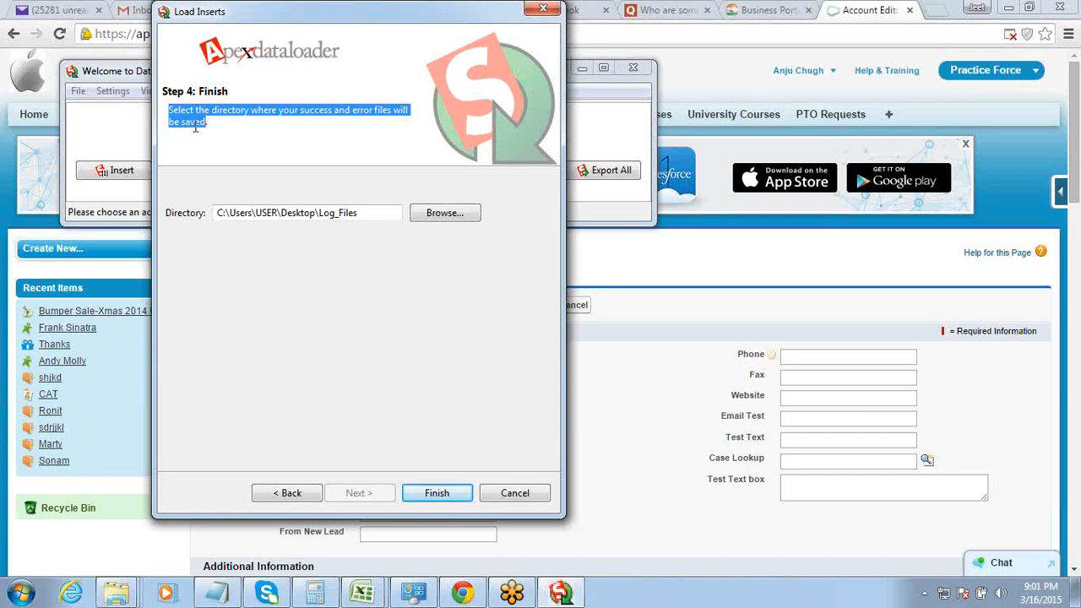
drag(207, 122, 166, 114)
click(435, 494)
click(592, 350)
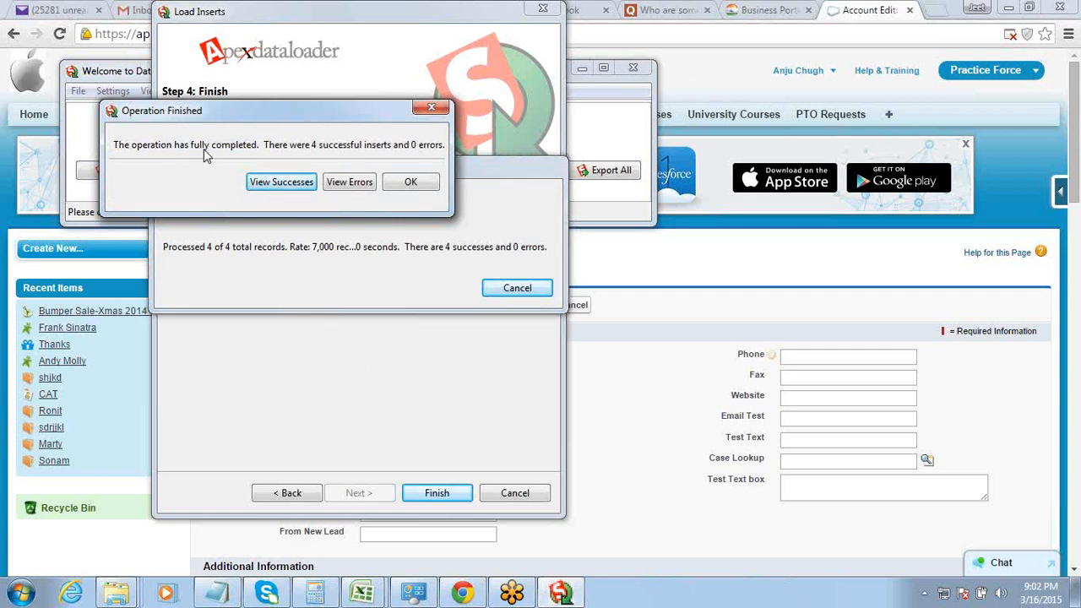
Check the successes for IBM, Dell, Deloitte and Accenture and the empty error list, then close everything.
click(281, 184)
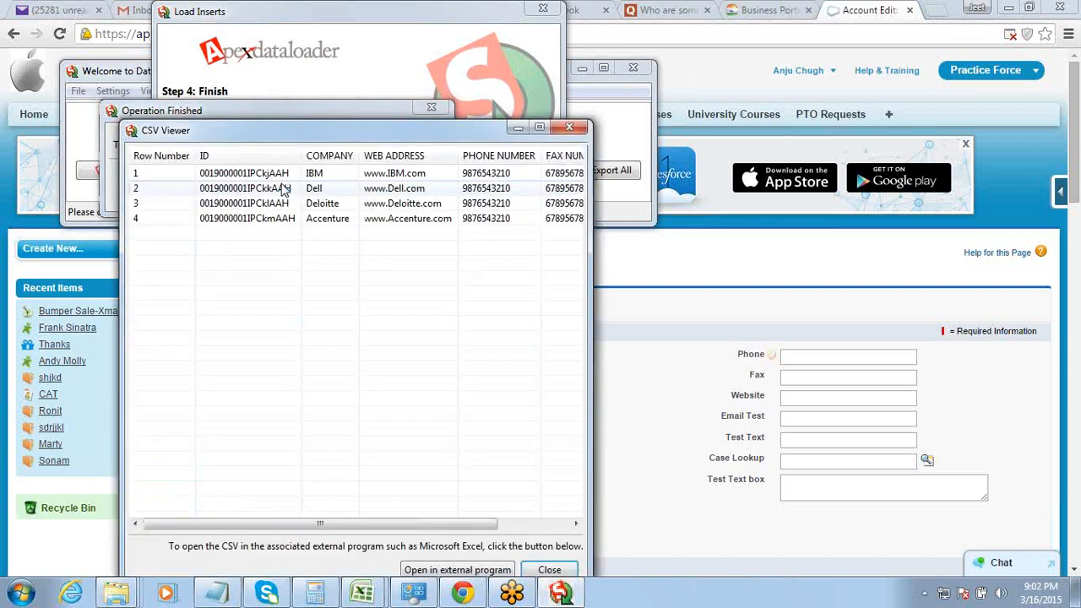
click(569, 128)
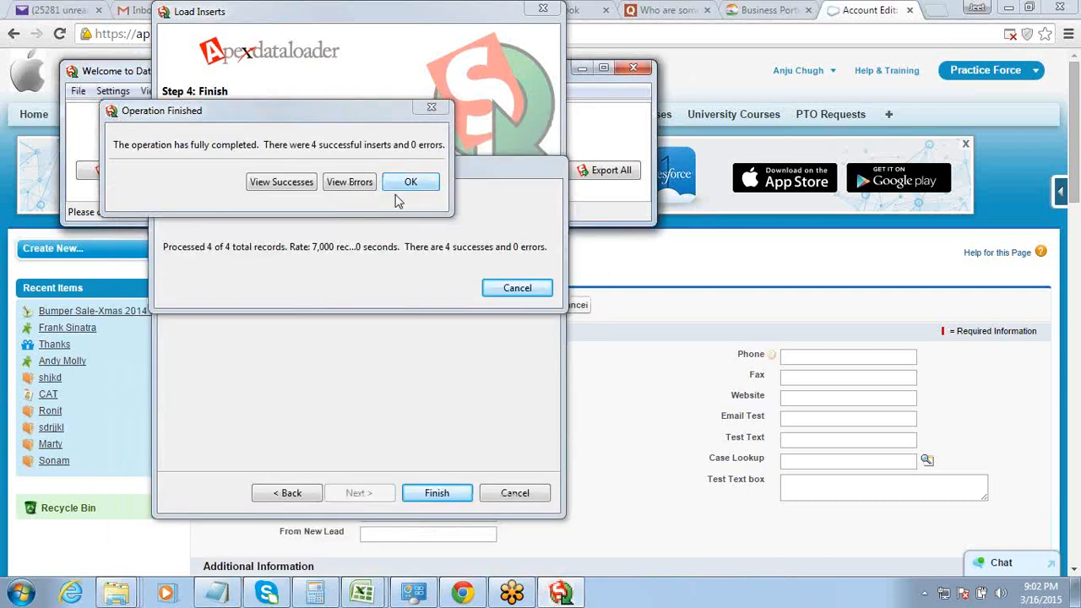
click(353, 186)
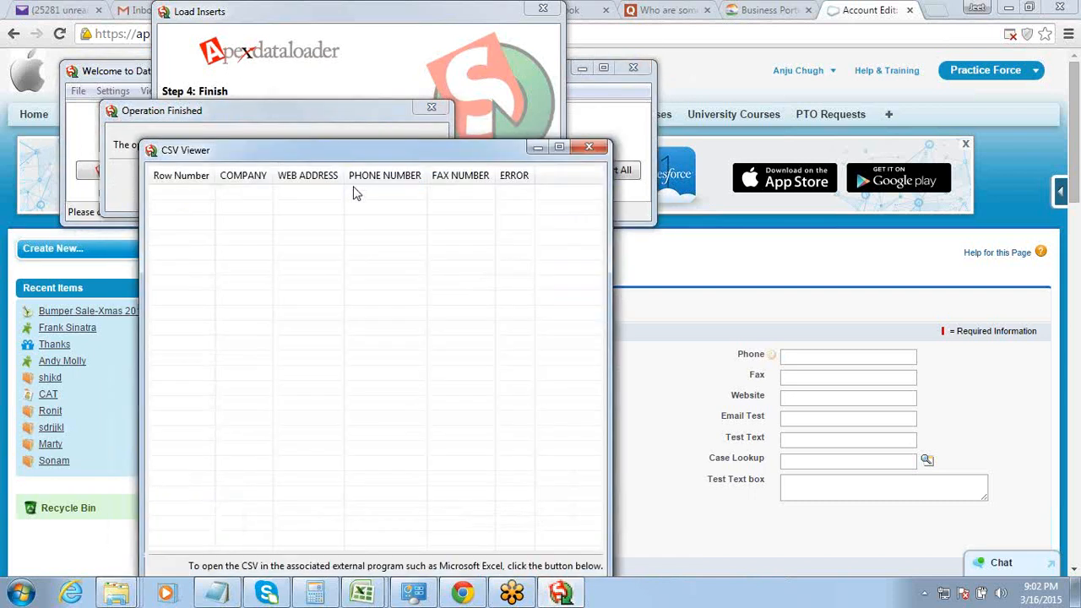
click(589, 147)
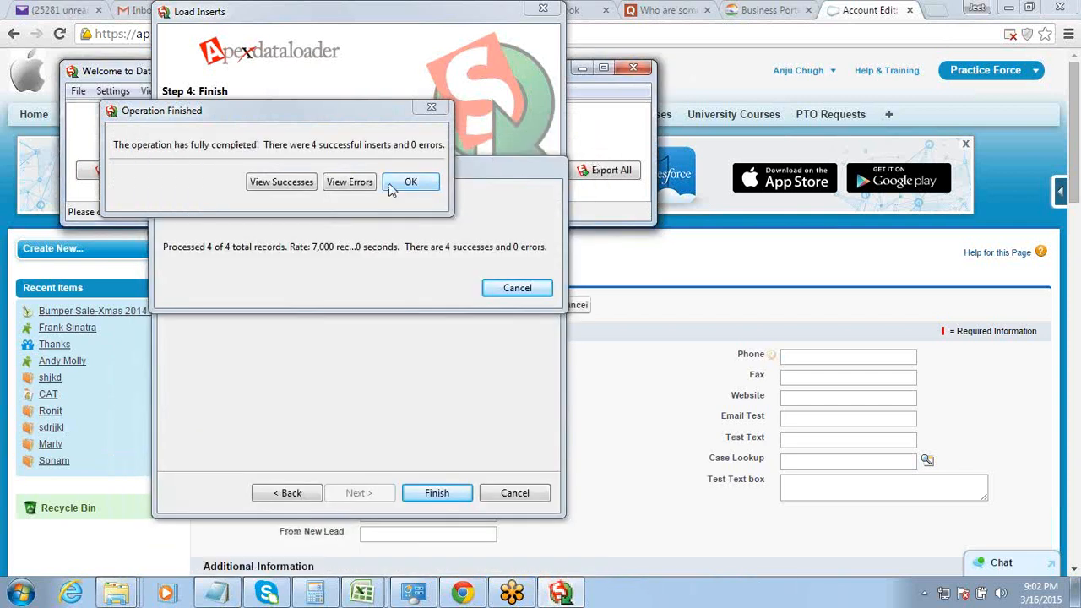
click(285, 183)
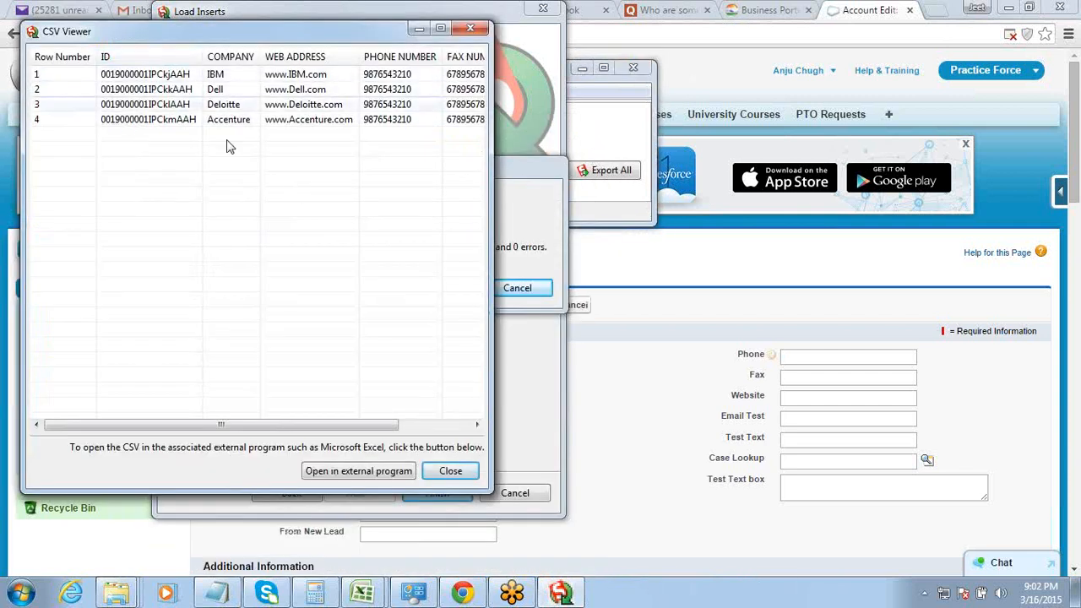
mouse_move(234, 427)
mouse_down()
mouse_move(290, 425)
mouse_move(230, 428)
mouse_up()
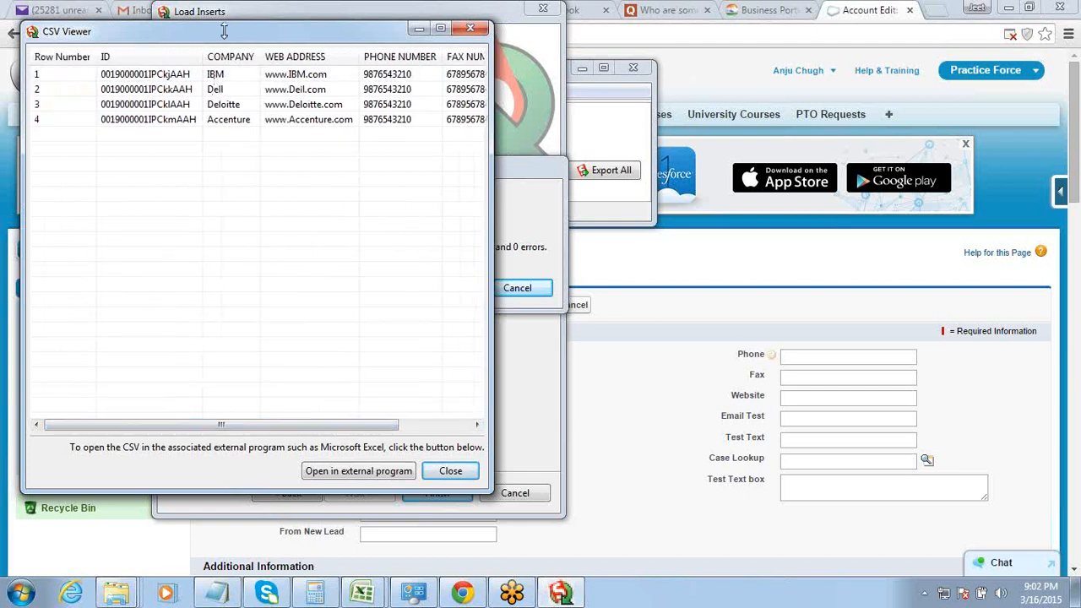
drag(230, 37, 471, 78)
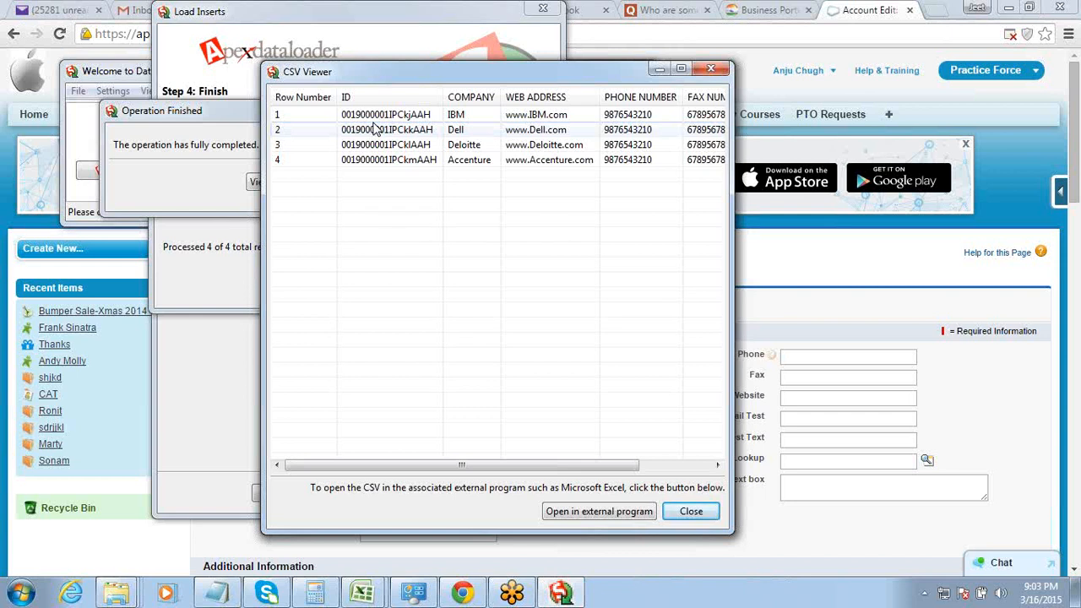
click(693, 512)
click(416, 181)
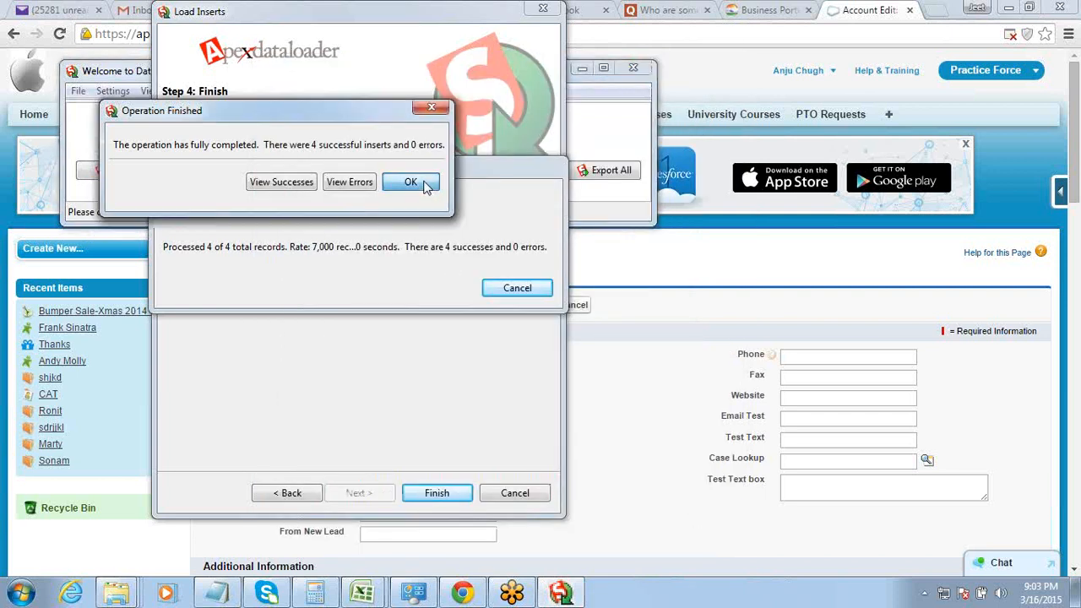
Close Data Loader and show the 'New This Week' view on Salesforce Accounts.
click(633, 68)
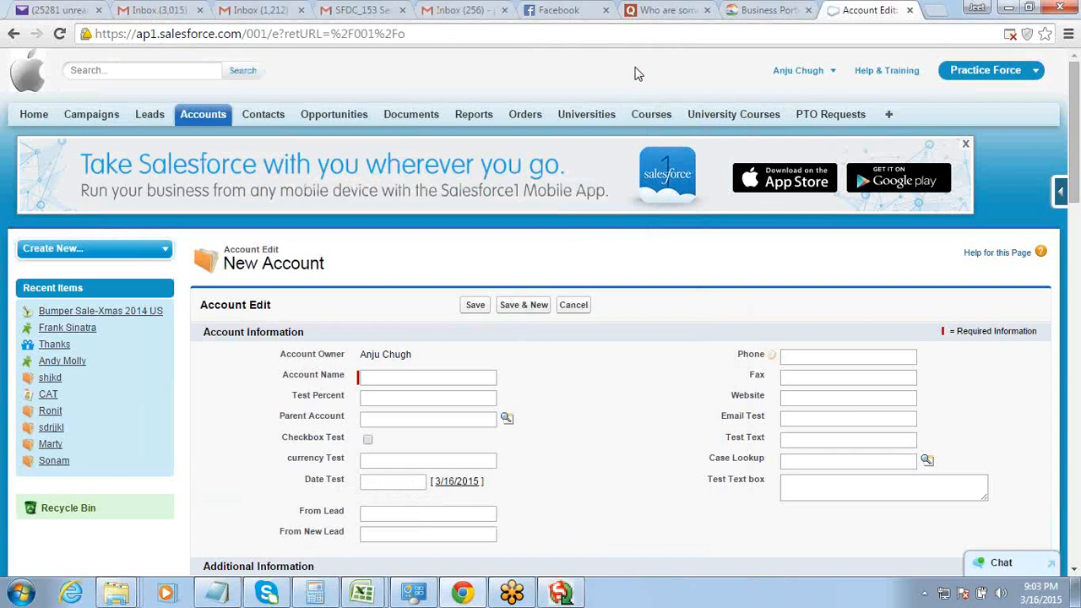
click(209, 118)
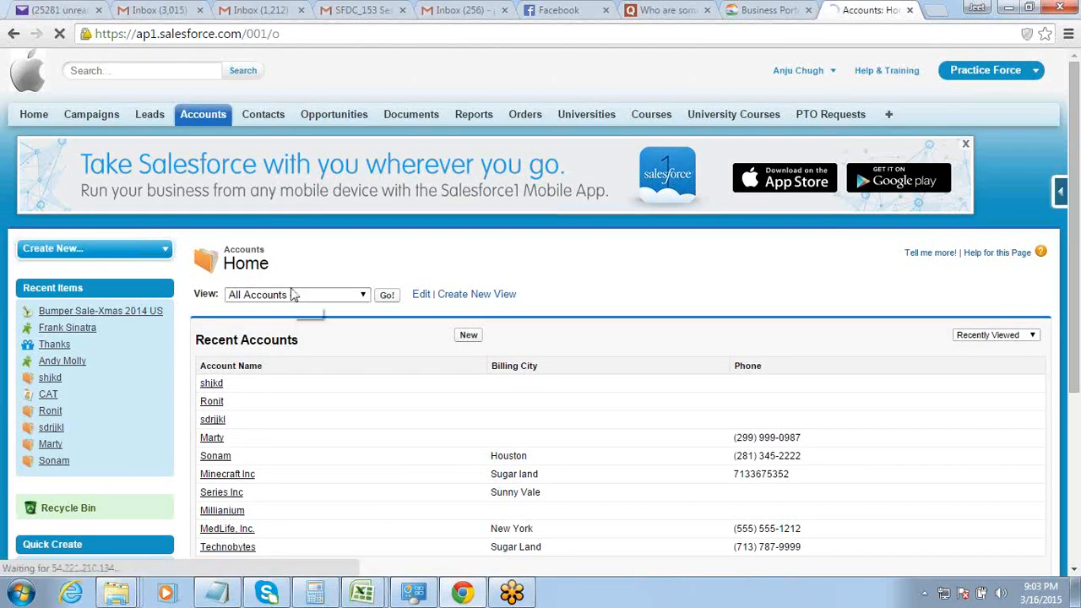
click(292, 295)
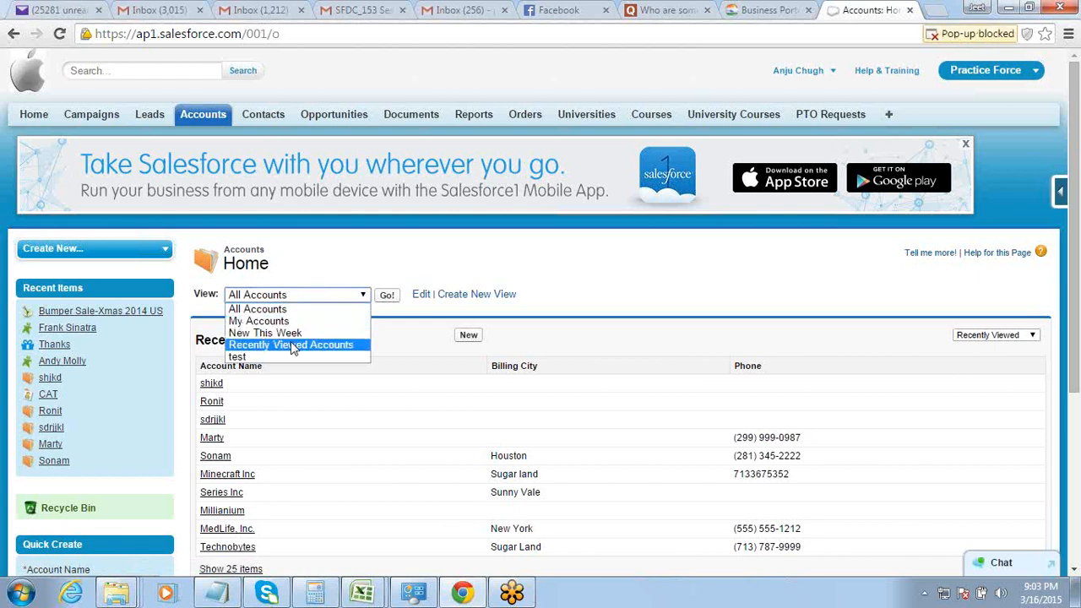
click(265, 333)
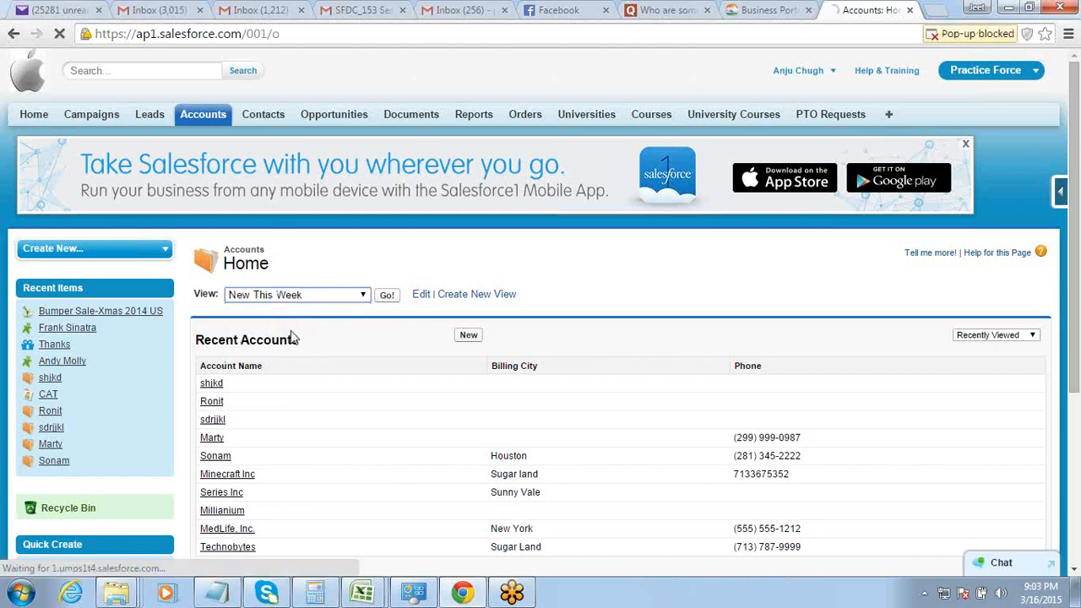
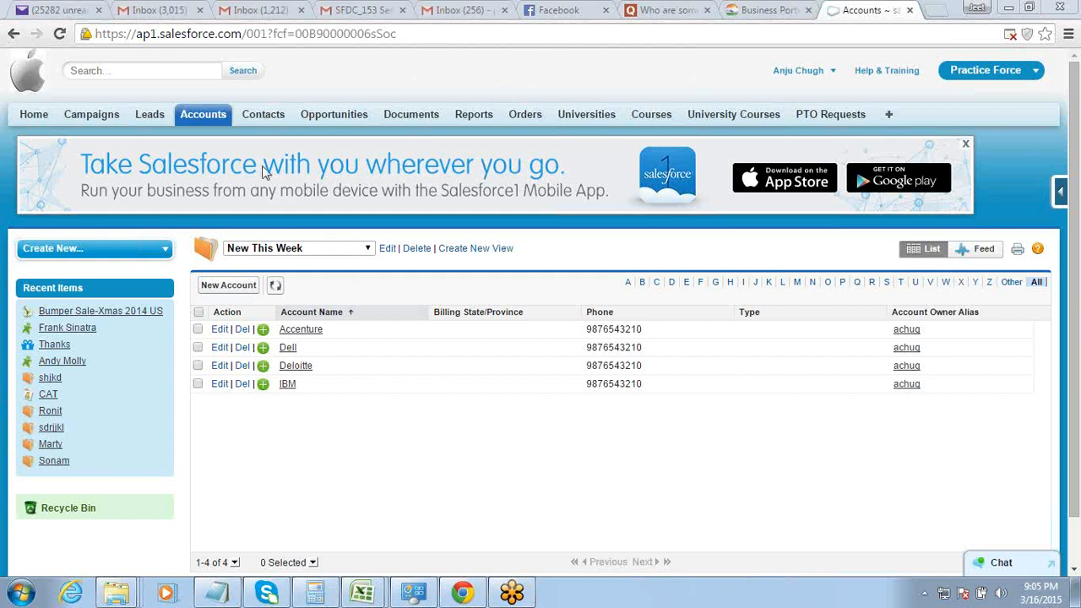
View the Accenture account's Account Detail section, then bring the Notepad notes forward.
click(304, 331)
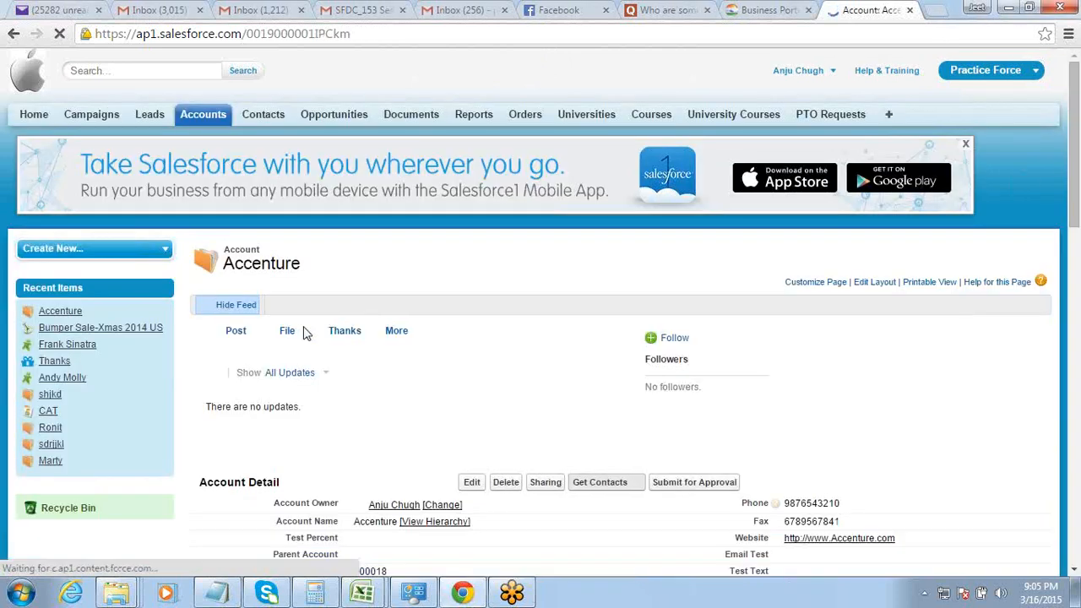
mouse_move(1077, 131)
mouse_down()
mouse_move(1078, 274)
mouse_move(1075, 127)
mouse_up()
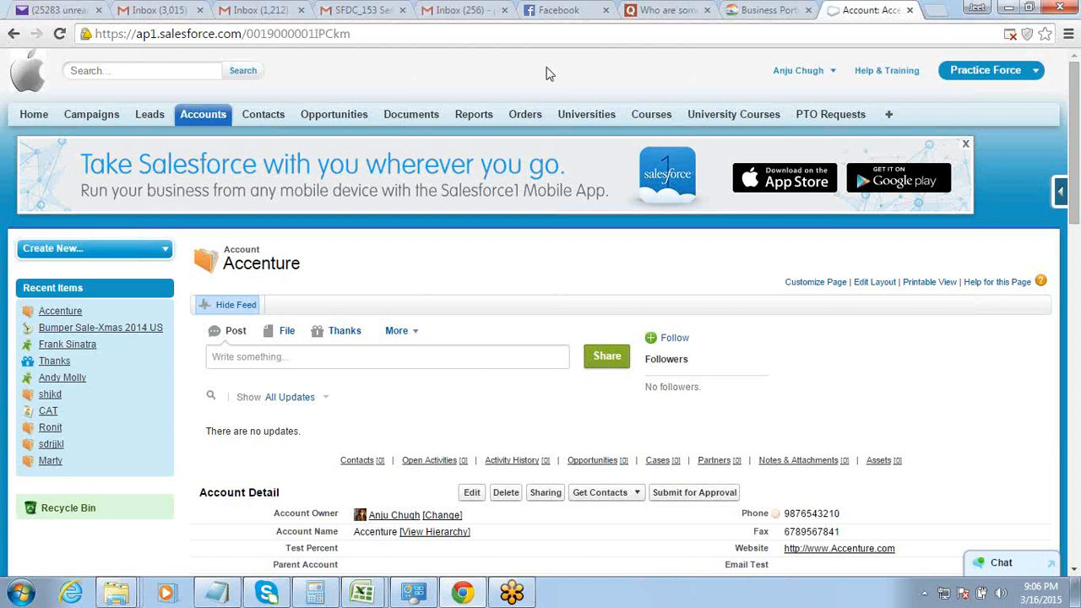
click(222, 595)
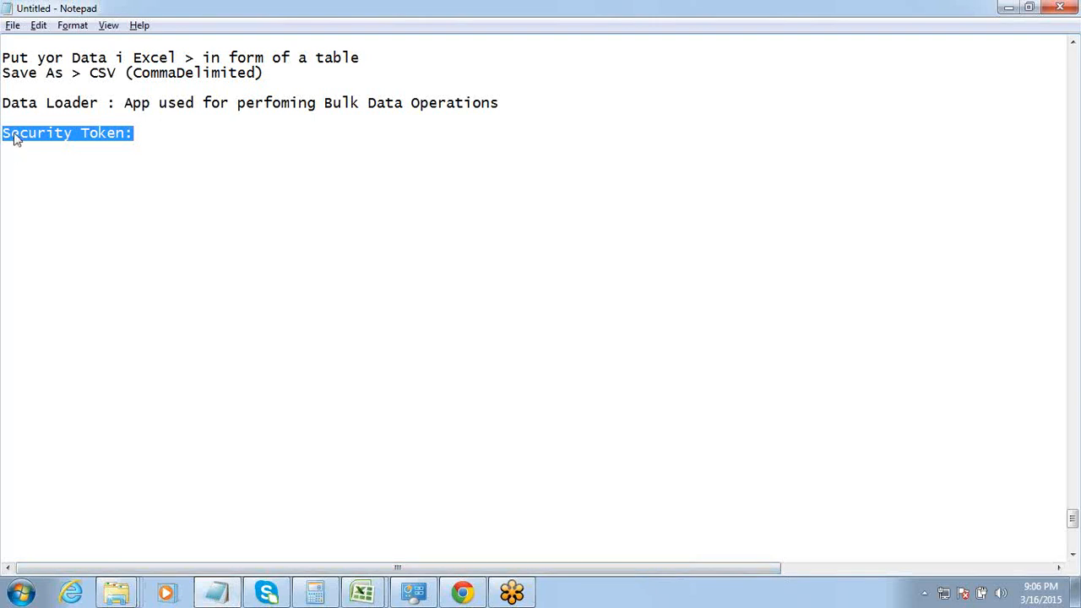
Add the lines 'Import' and 'Export: Export the data' below Security Token, then return to Chrome.
click(5, 320)
key(Return)
text(Import)
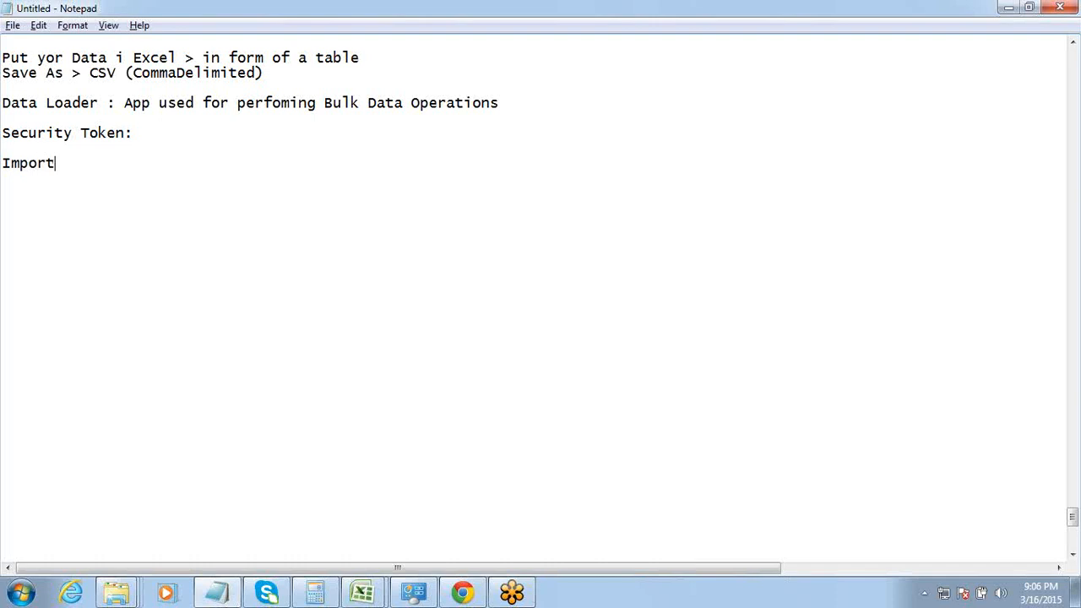
key(Return)
text(W)
key(BackSpace)
text(Export: Expor)
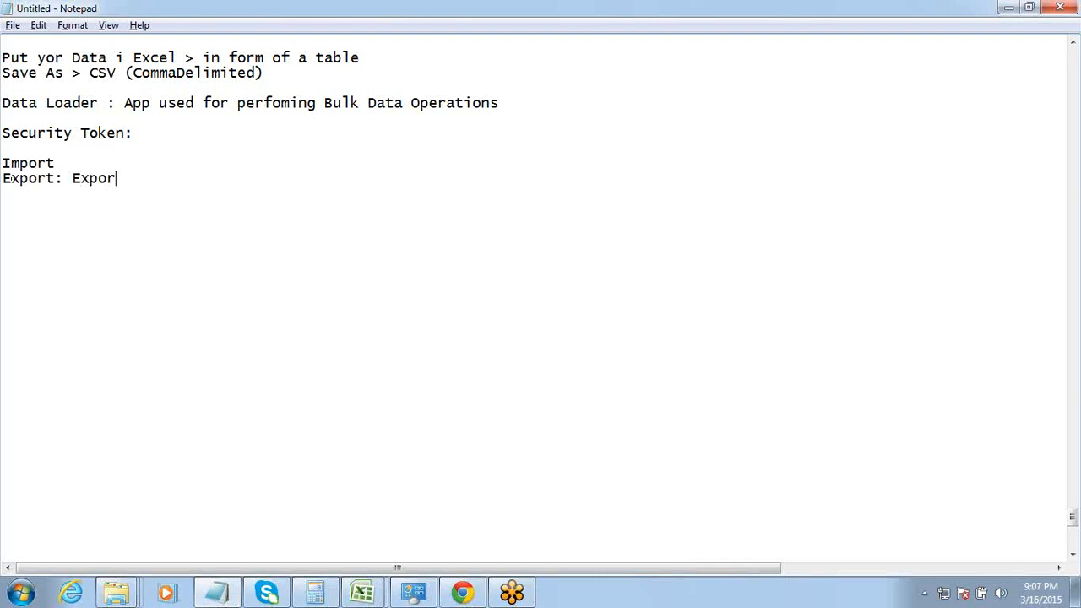
text(t the data)
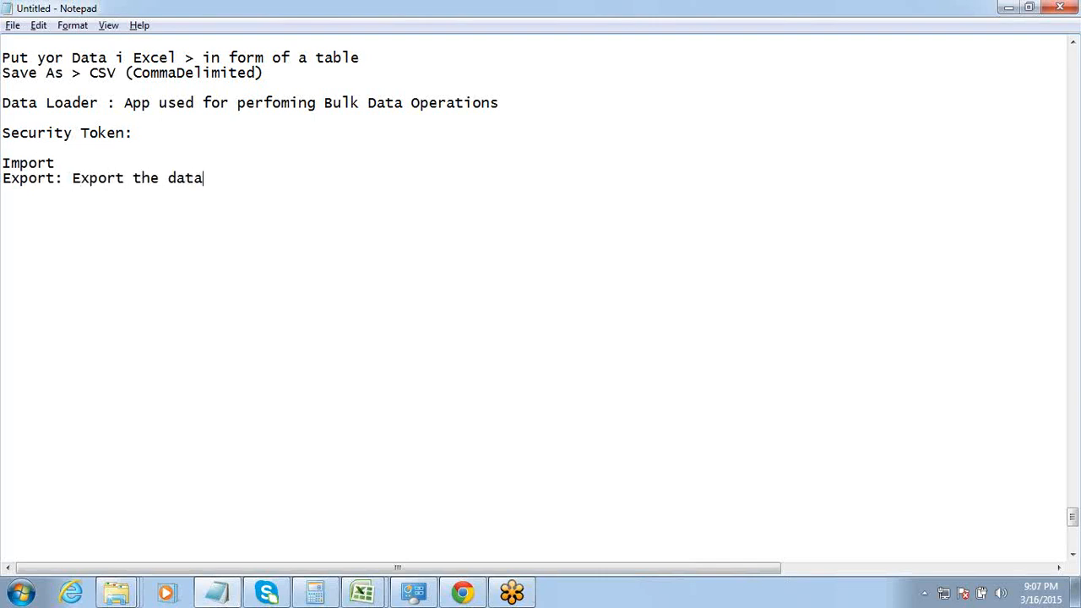
key(alt+Tab)
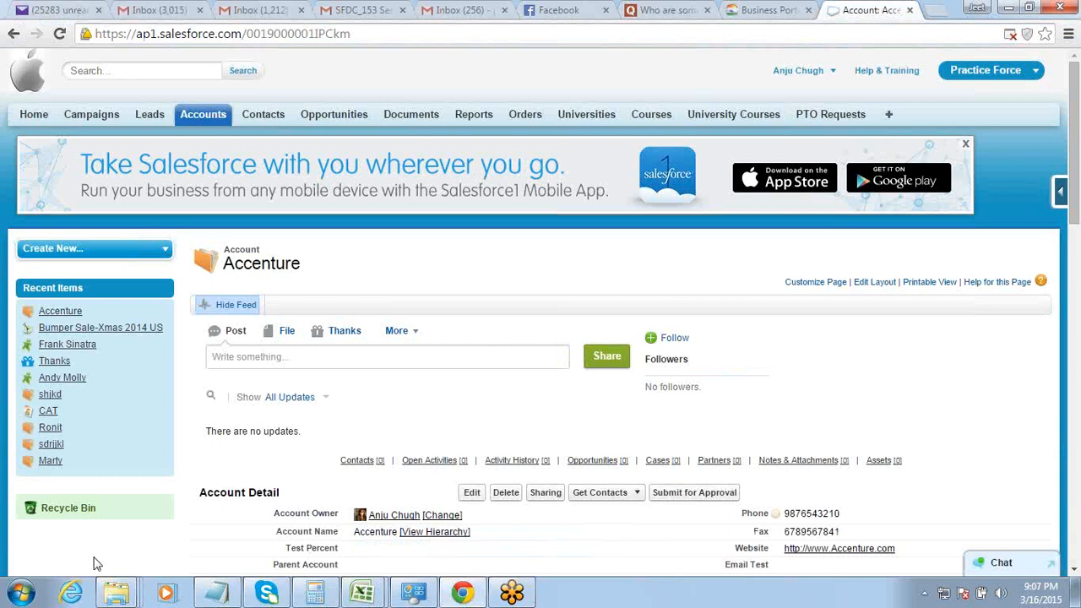
Launch Data Loader by searching 'data' in the Start menu and start an Export.
click(20, 593)
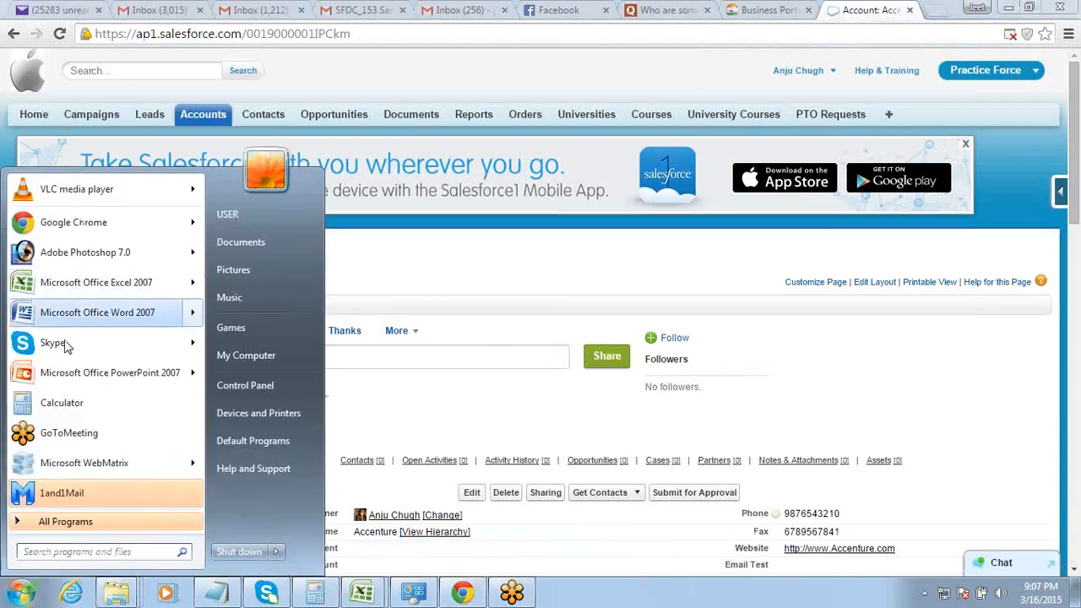
click(76, 553)
text(data)
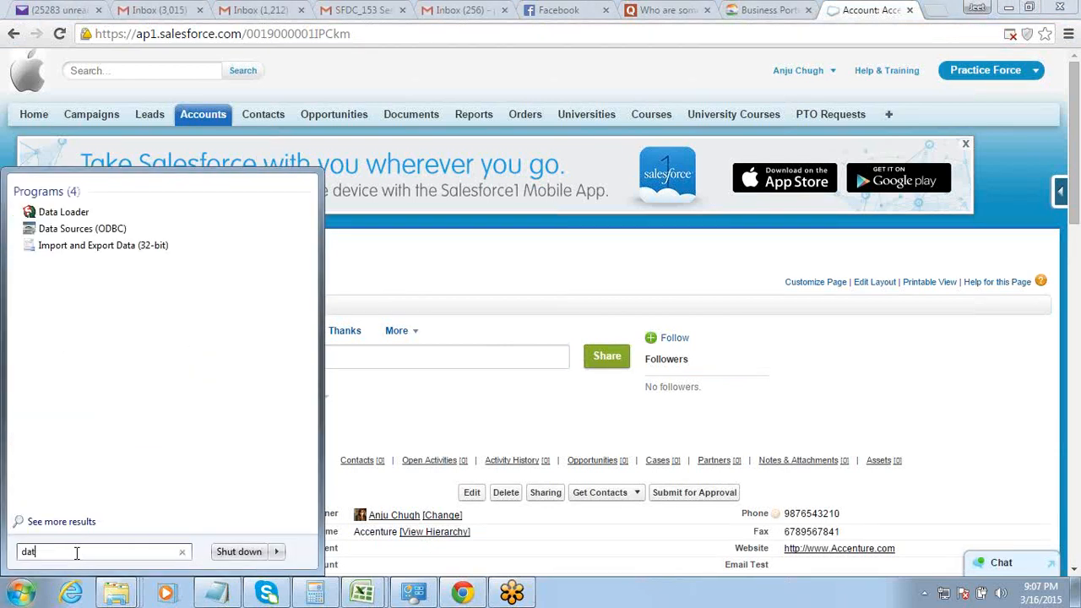
click(67, 211)
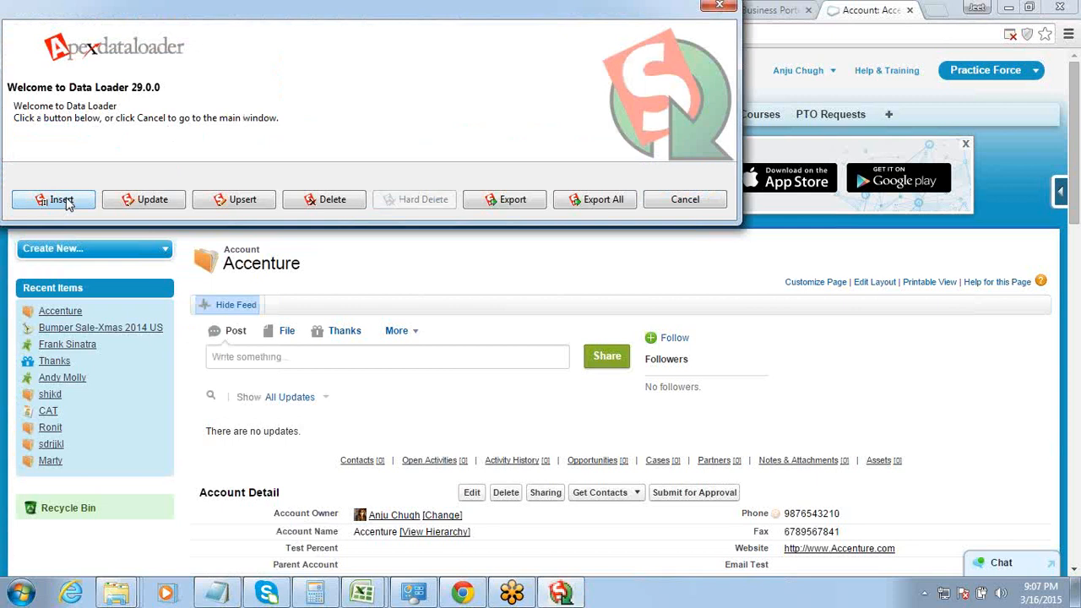
click(507, 203)
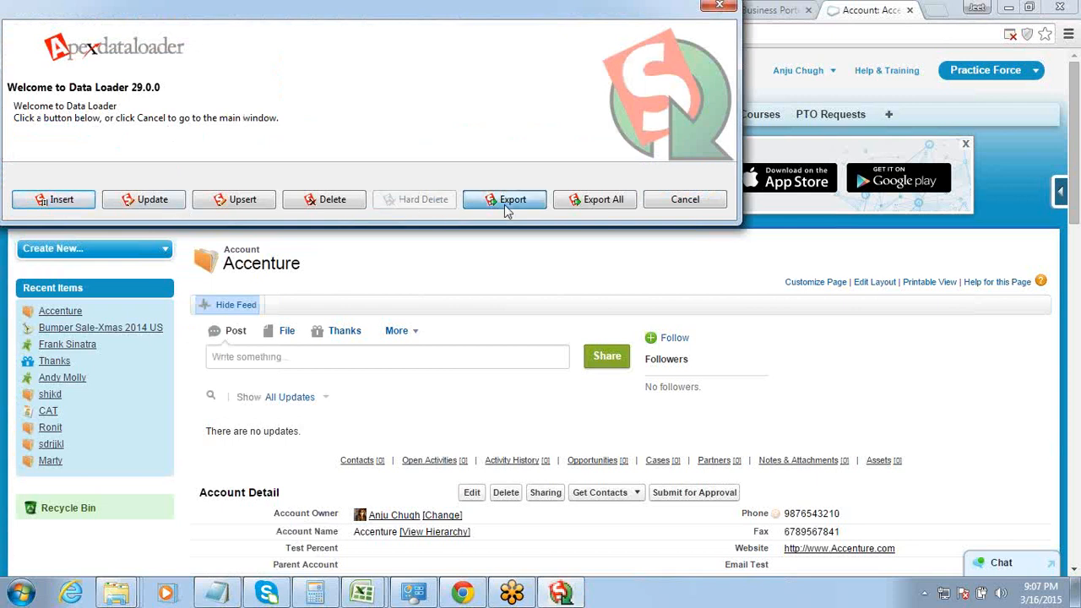
Log in with the account password plus pasted security token and continue to object selection.
click(224, 232)
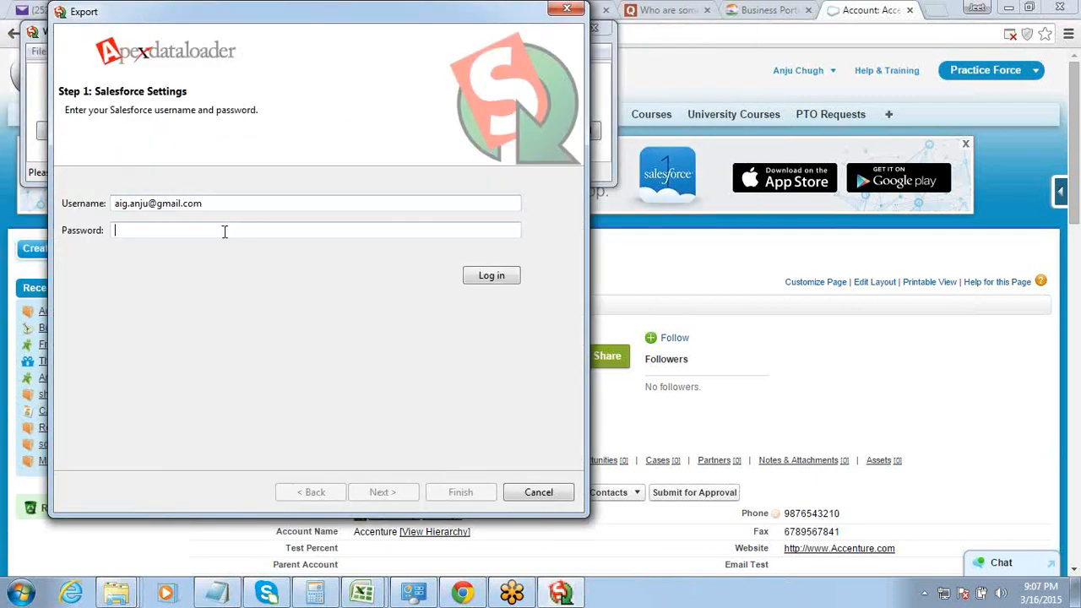
click(22, 513)
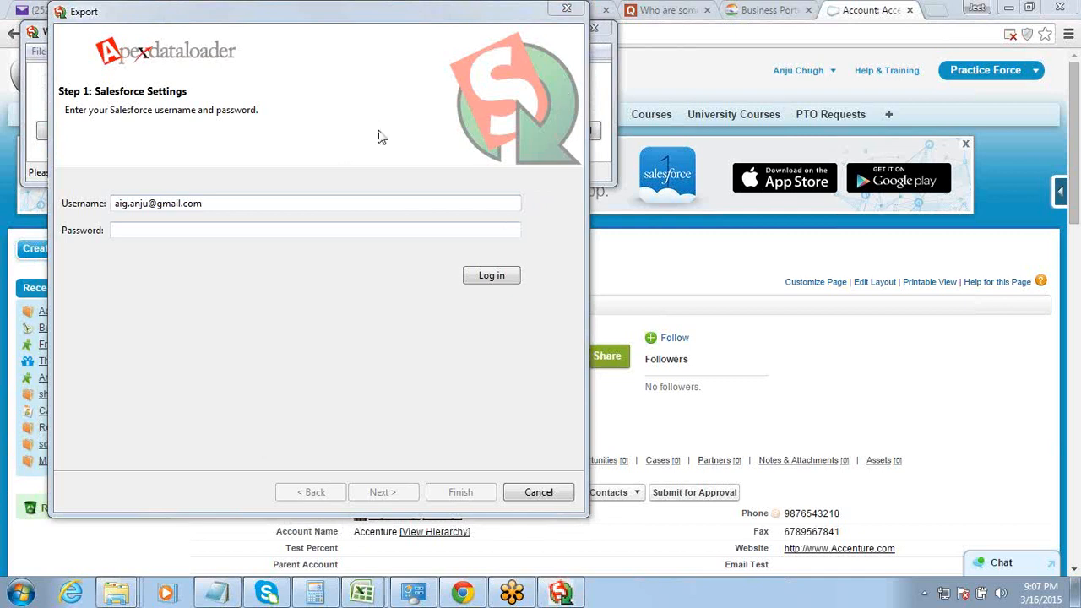
click(130, 226)
text(••••••••)
click(229, 230)
key(ctrl+v)
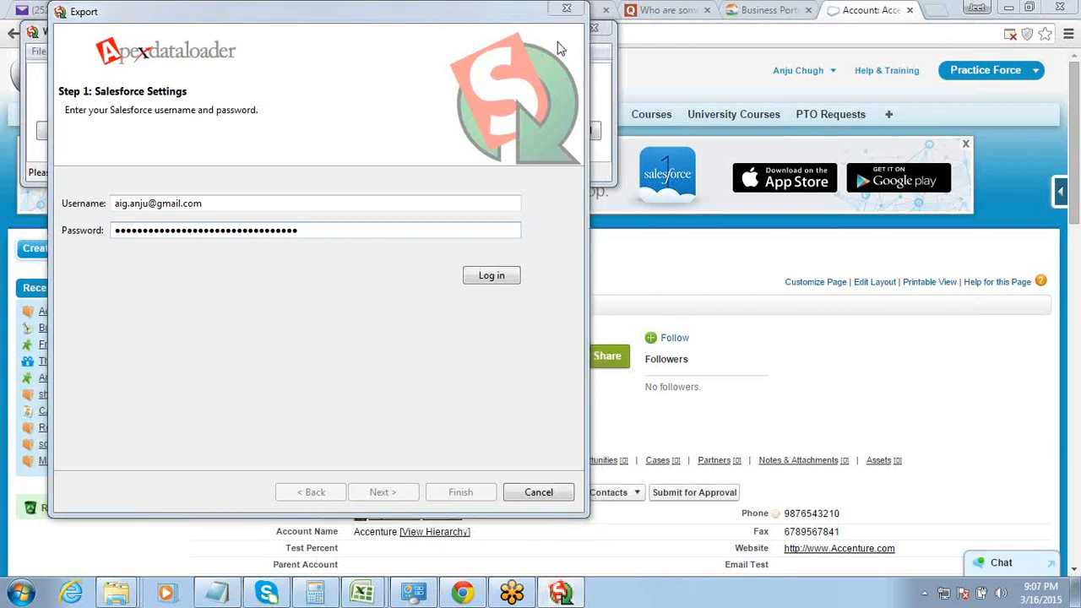
click(497, 276)
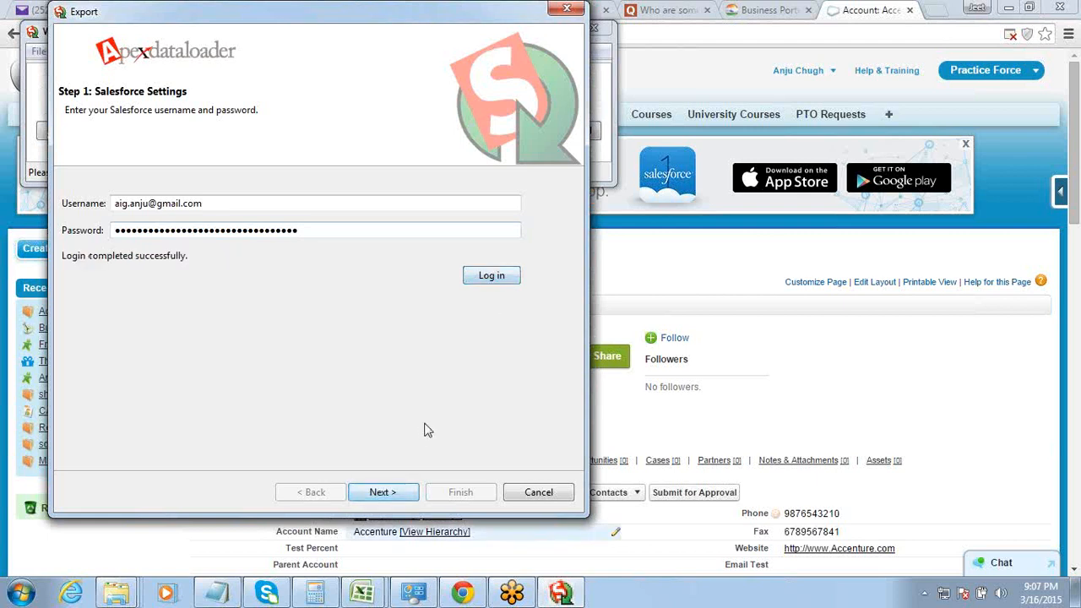
click(389, 495)
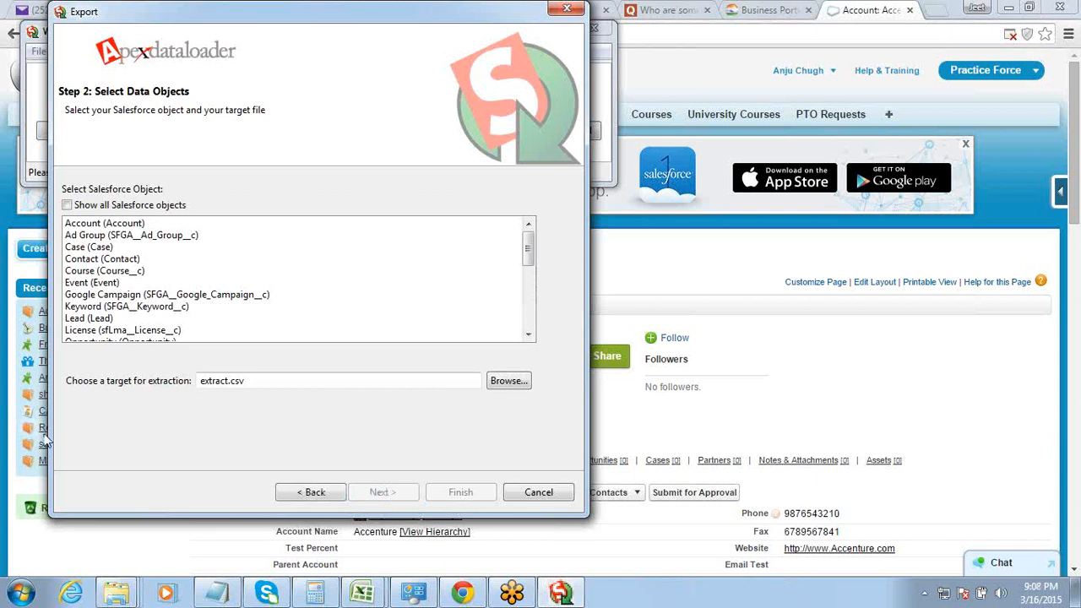
Select Account (Account), overwrite extract.csv, and advance to the query editor.
click(112, 226)
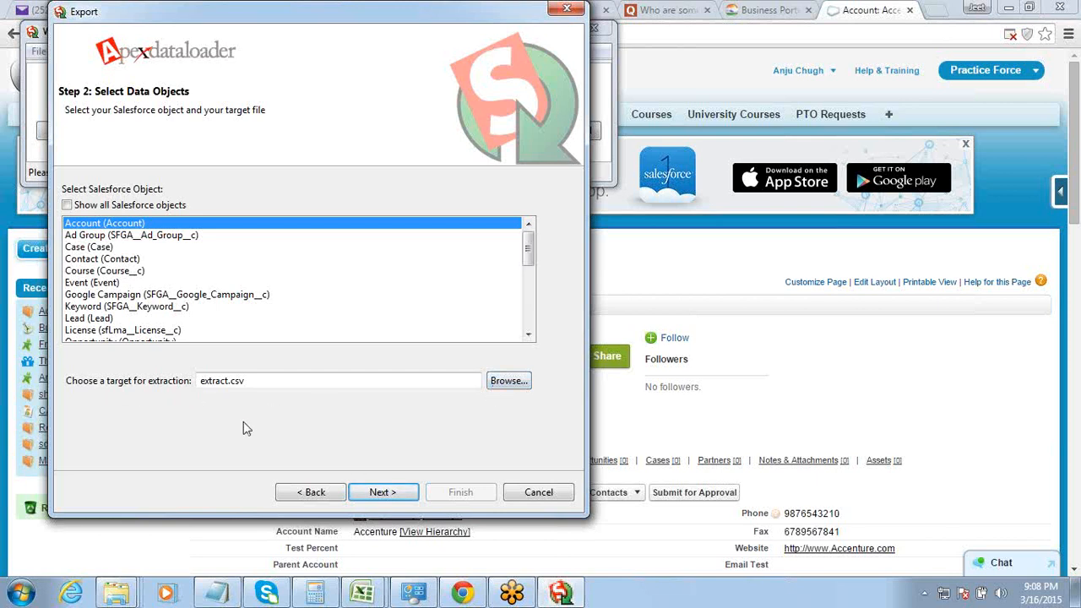
click(381, 488)
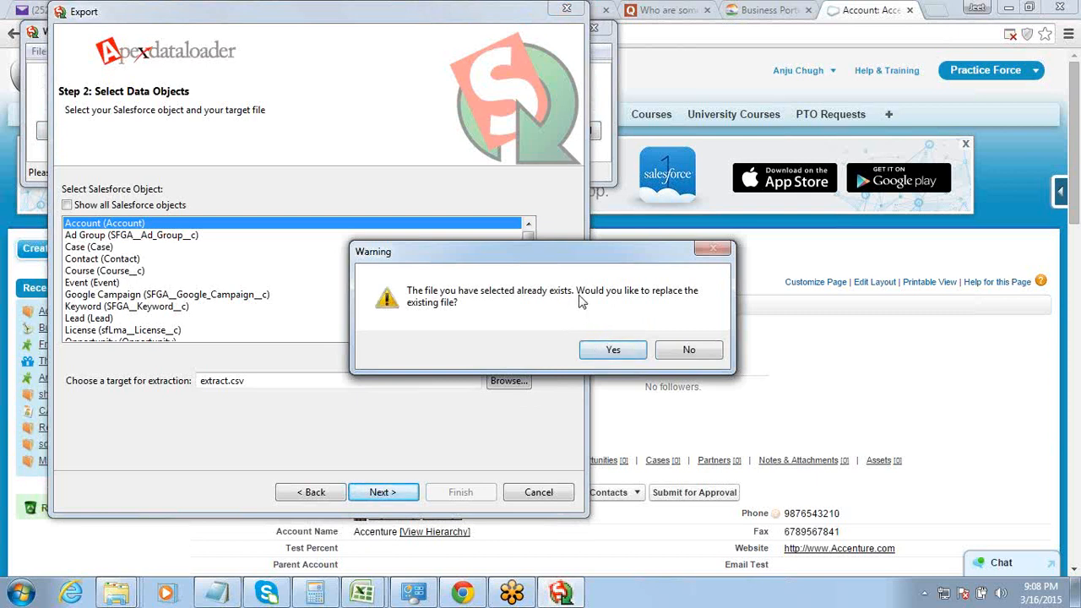
click(612, 350)
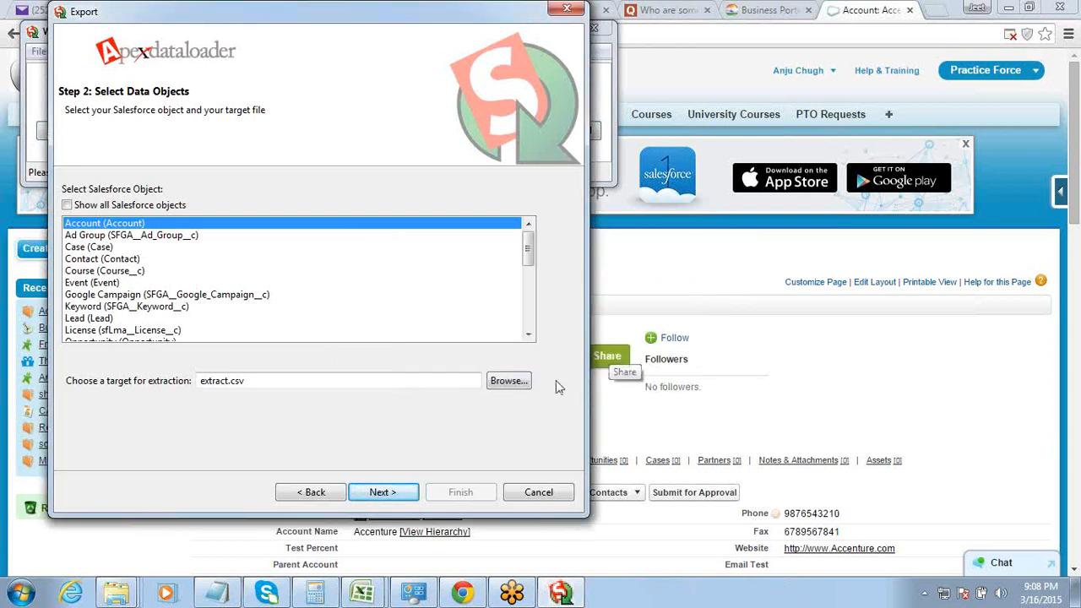
click(374, 494)
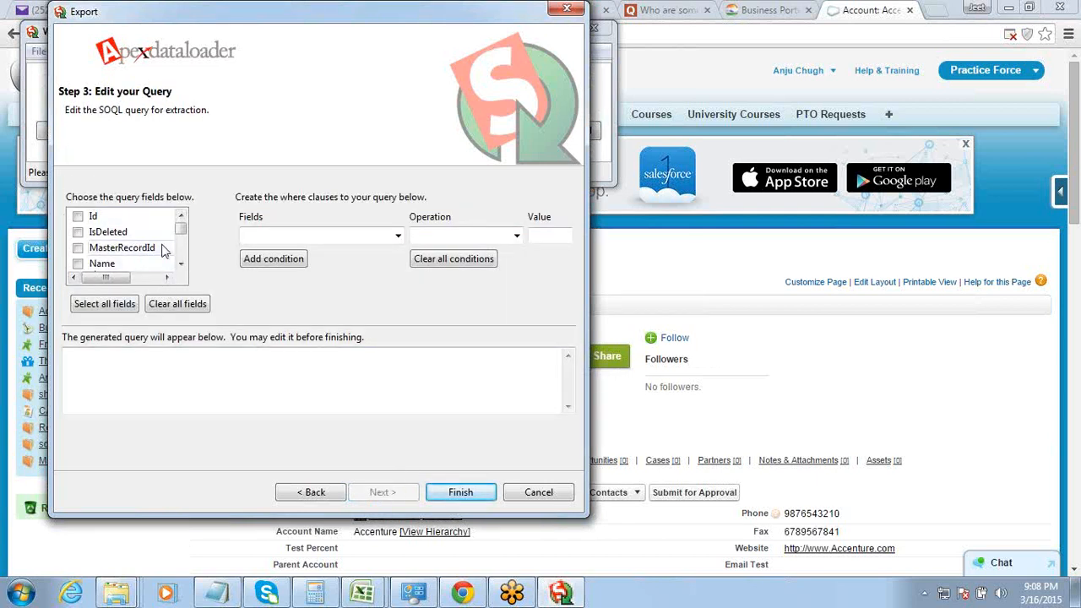
Check Id, Name, Type, Phone, Fax and Website as the query fields.
click(181, 264)
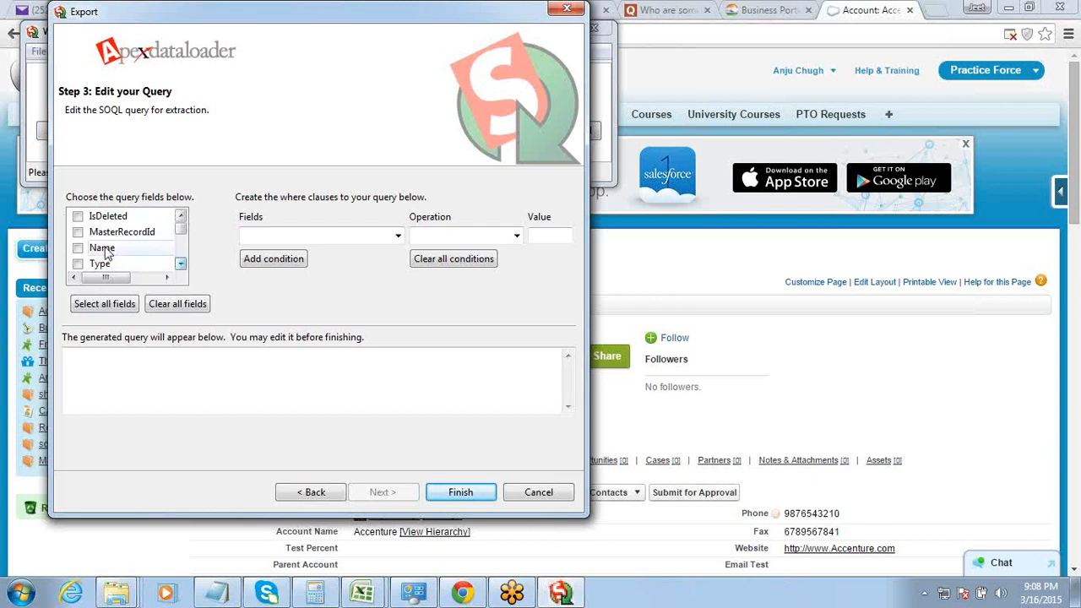
click(78, 249)
click(181, 264)
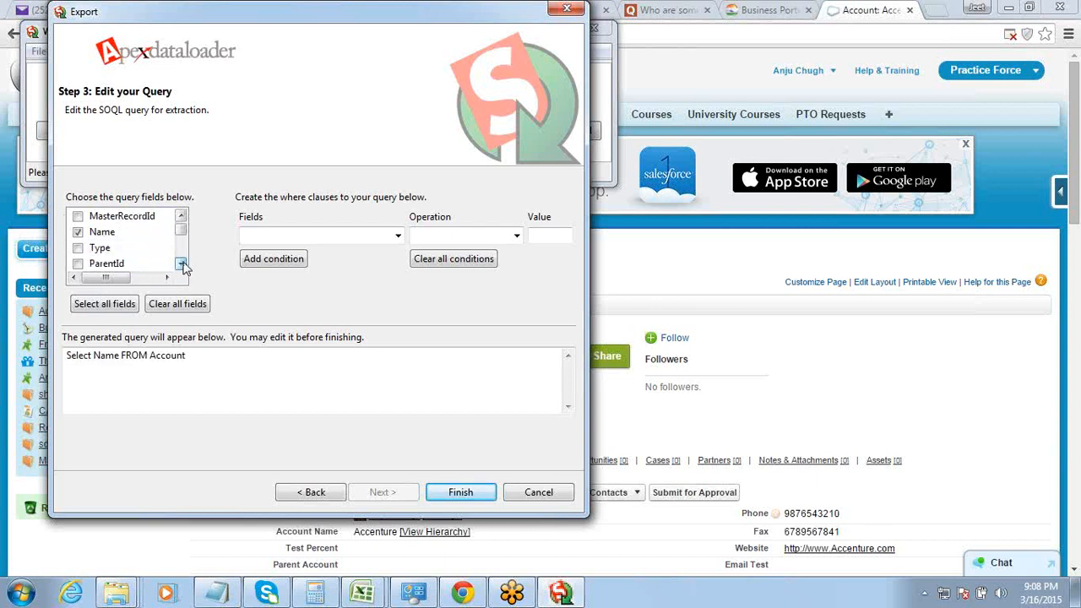
click(78, 248)
click(182, 217)
click(182, 217)
click(78, 217)
click(181, 264)
click(181, 264)
click(182, 264)
click(182, 265)
click(181, 264)
click(182, 265)
click(181, 265)
click(182, 265)
click(181, 264)
click(182, 265)
click(182, 265)
click(182, 264)
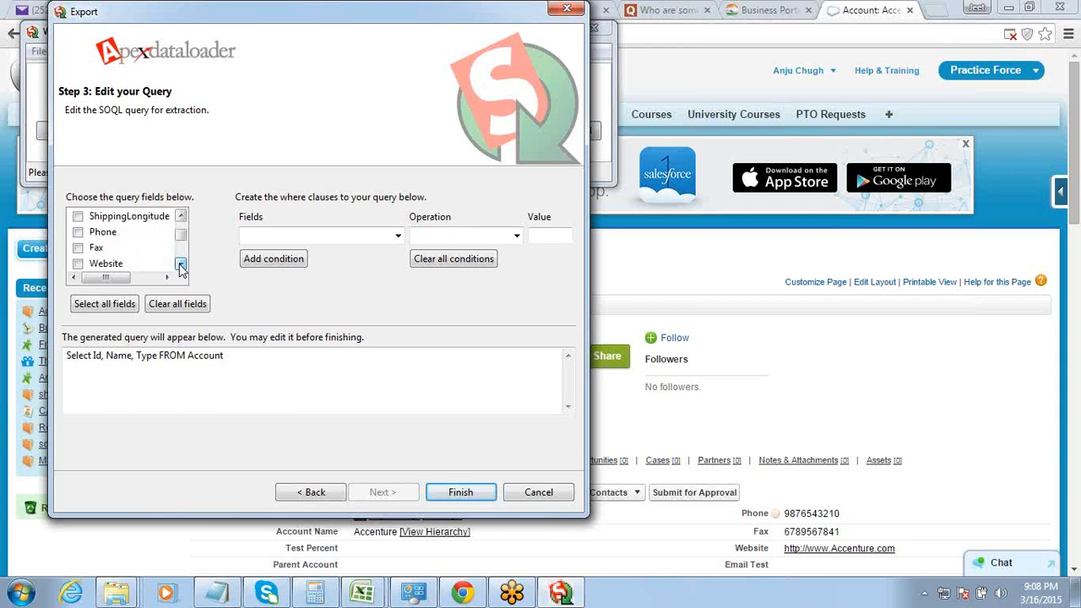
click(77, 232)
click(78, 247)
click(77, 264)
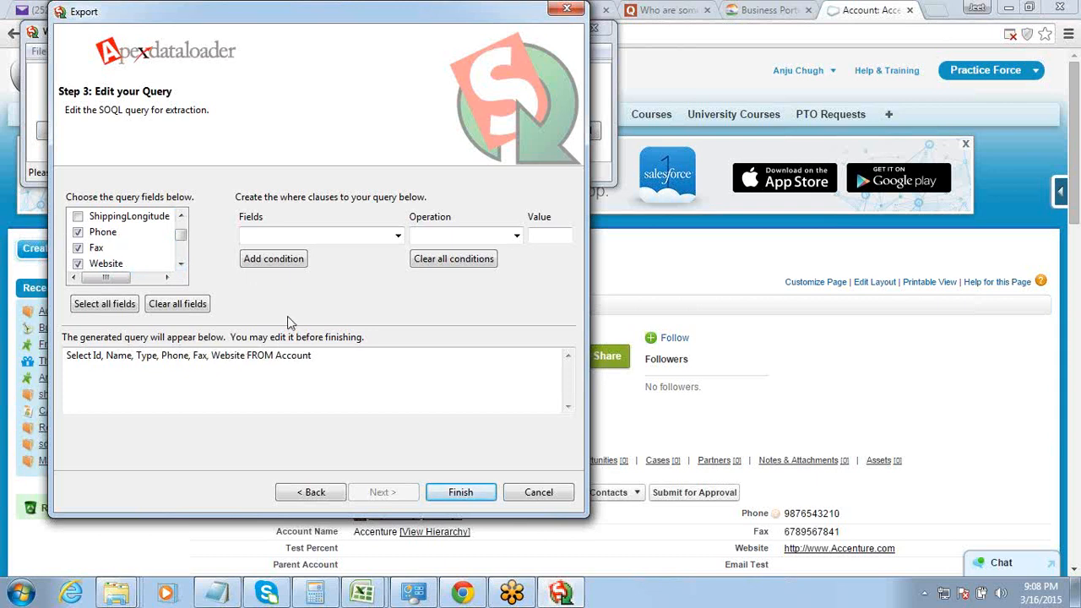
Leave the query without filter conditions and run the export, extracting 20 records with 0 errors.
click(398, 236)
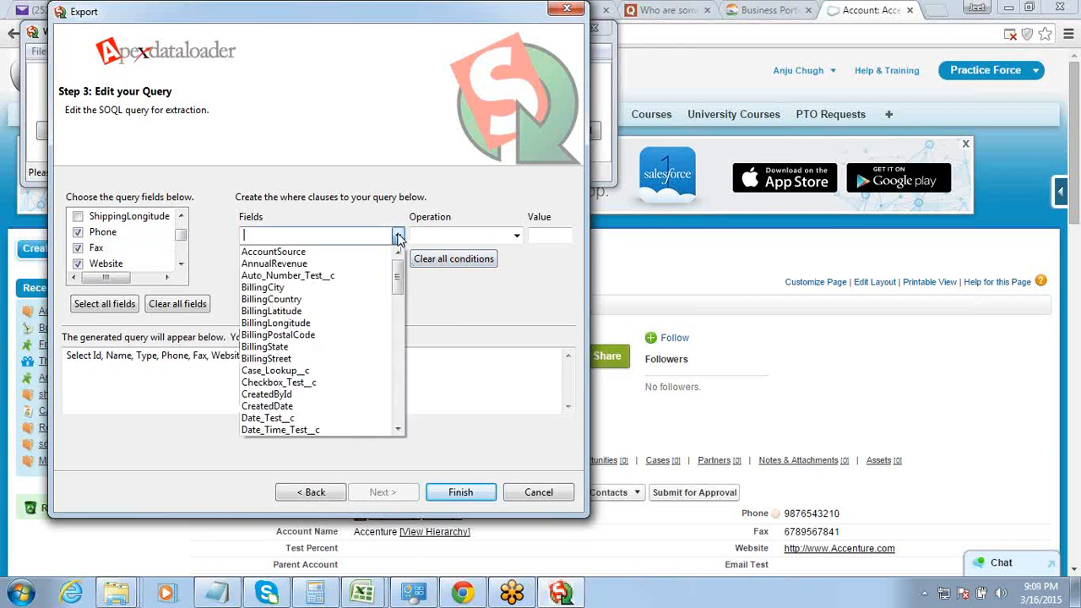
click(398, 237)
click(398, 236)
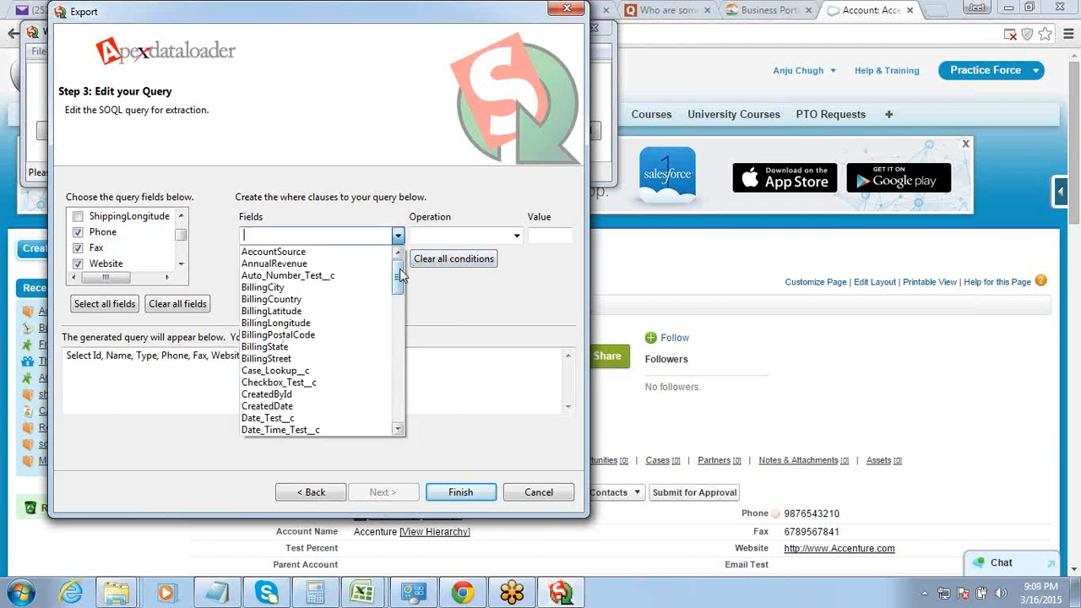
click(398, 236)
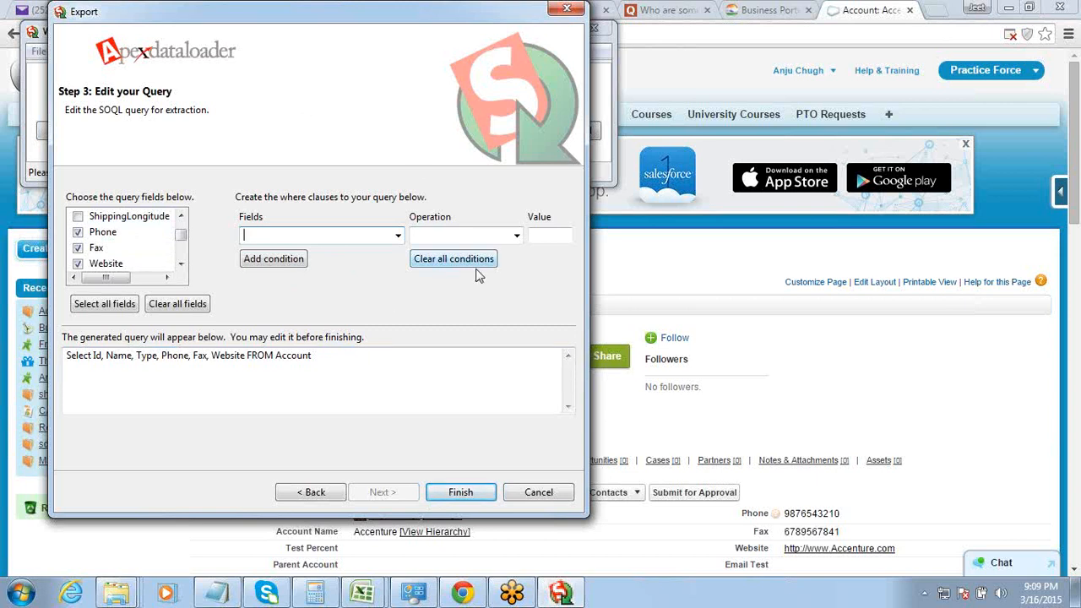
click(462, 498)
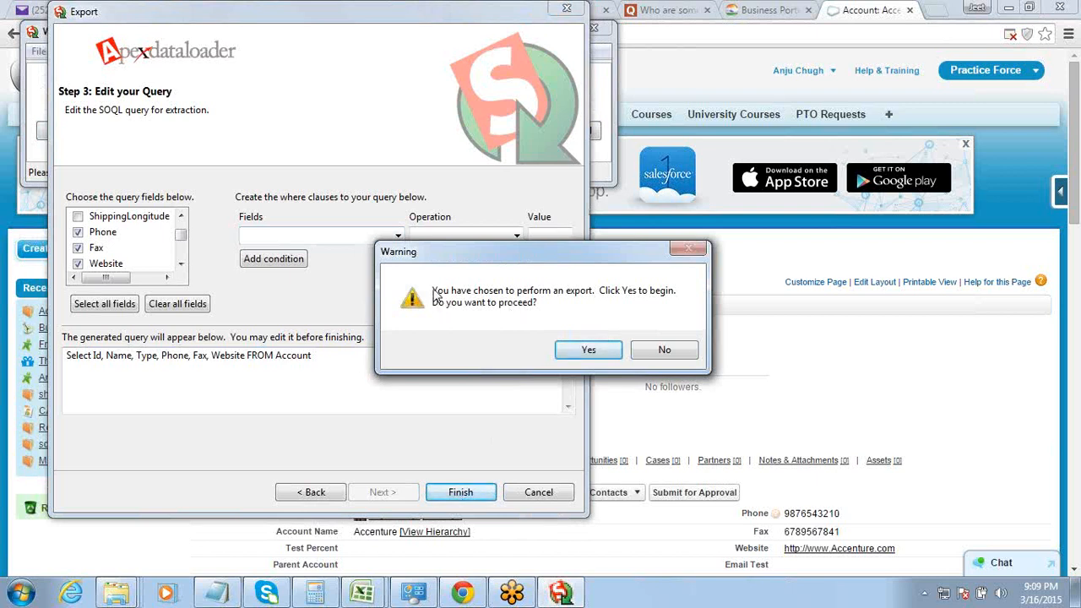
click(589, 350)
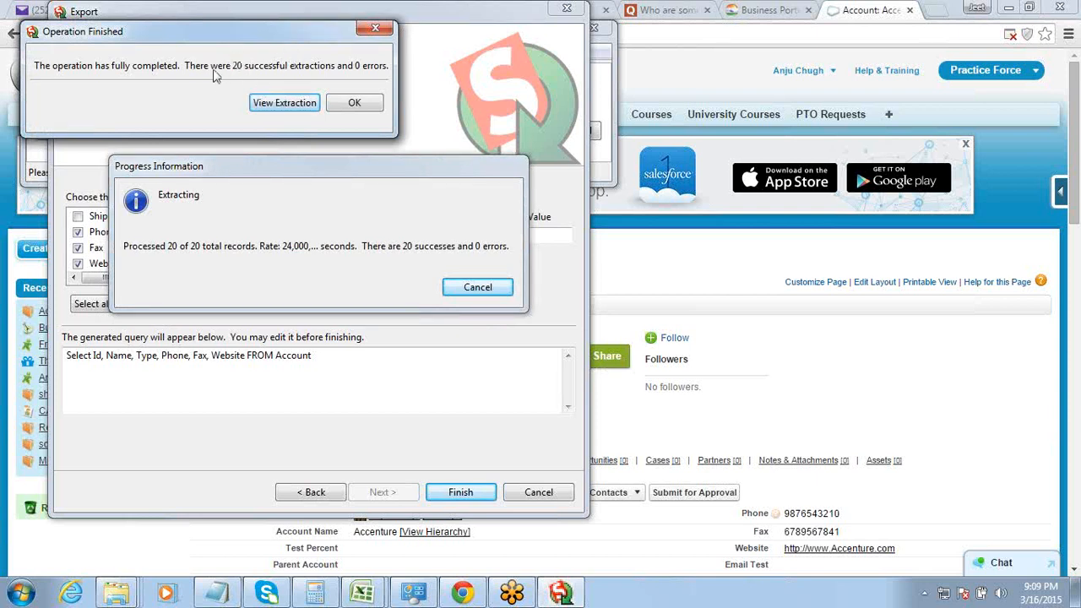
Open the extraction in the CSV viewer and scroll across to the Website column and back.
click(277, 102)
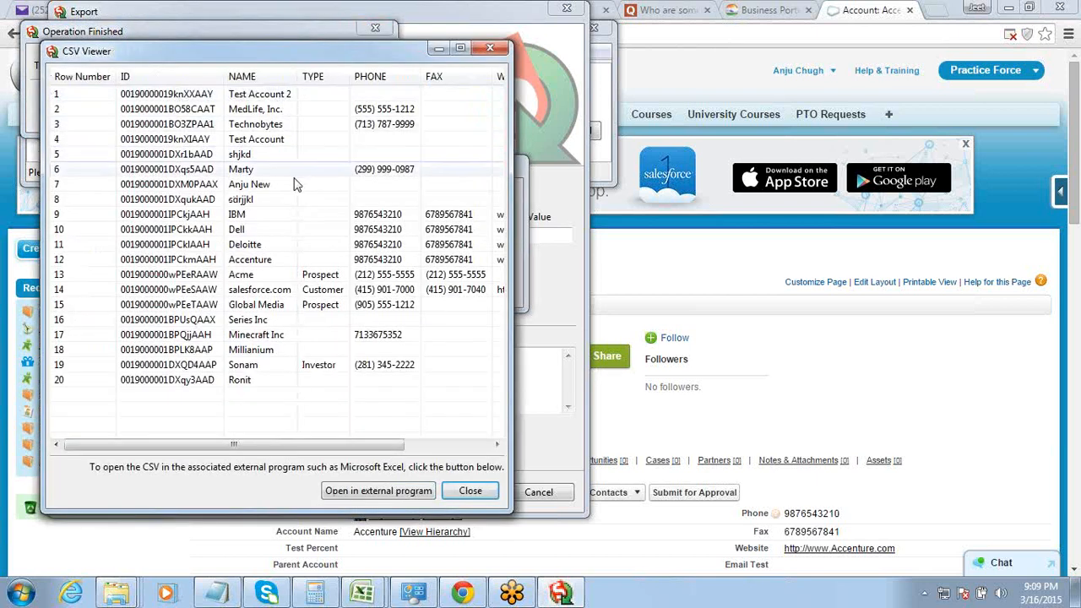
drag(295, 447, 379, 444)
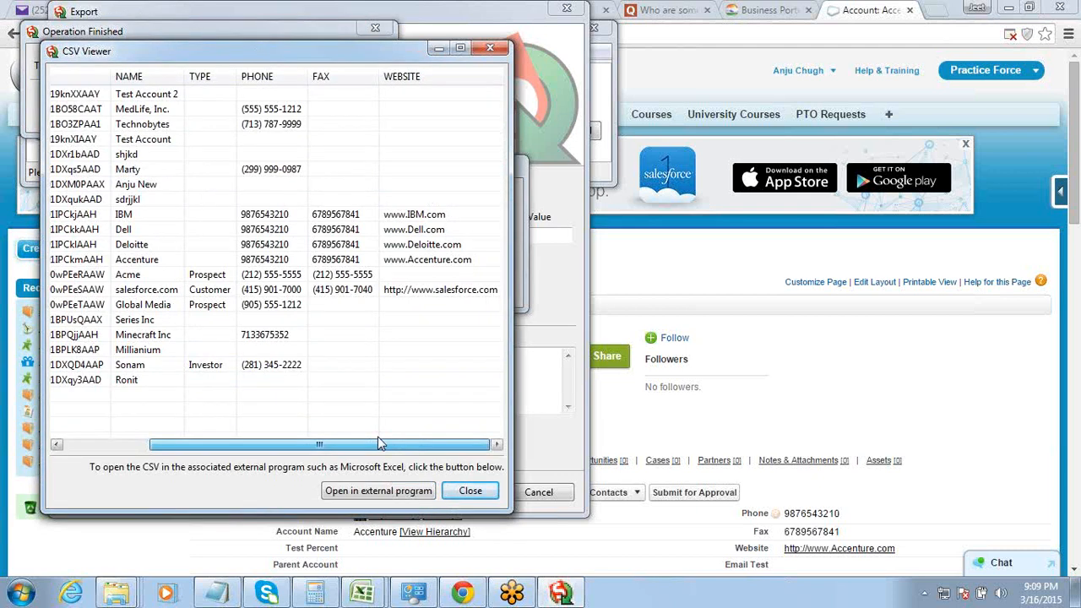
drag(378, 444, 218, 443)
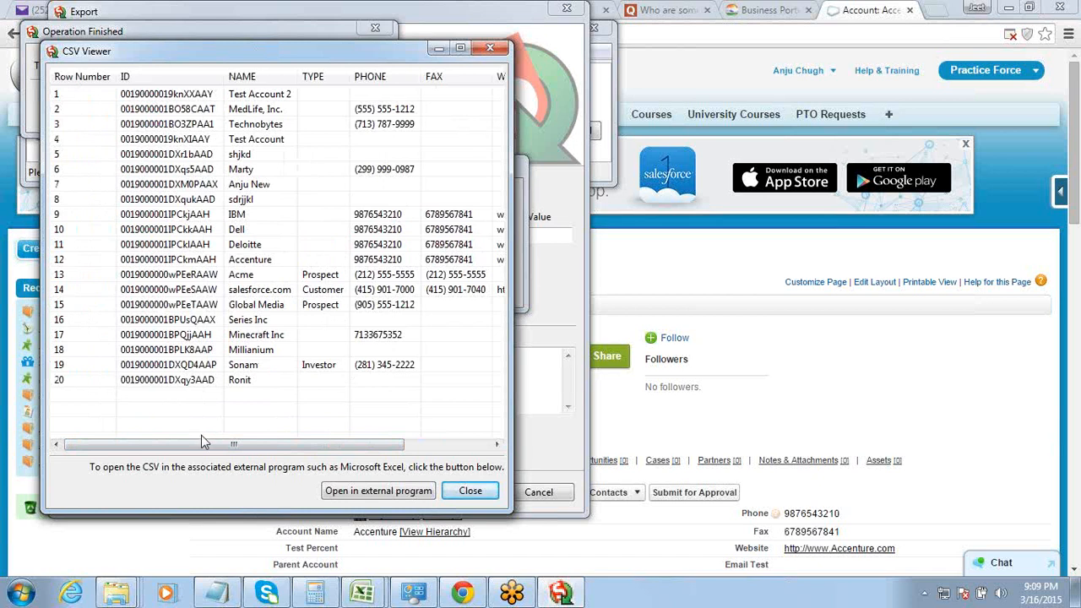
click(21, 594)
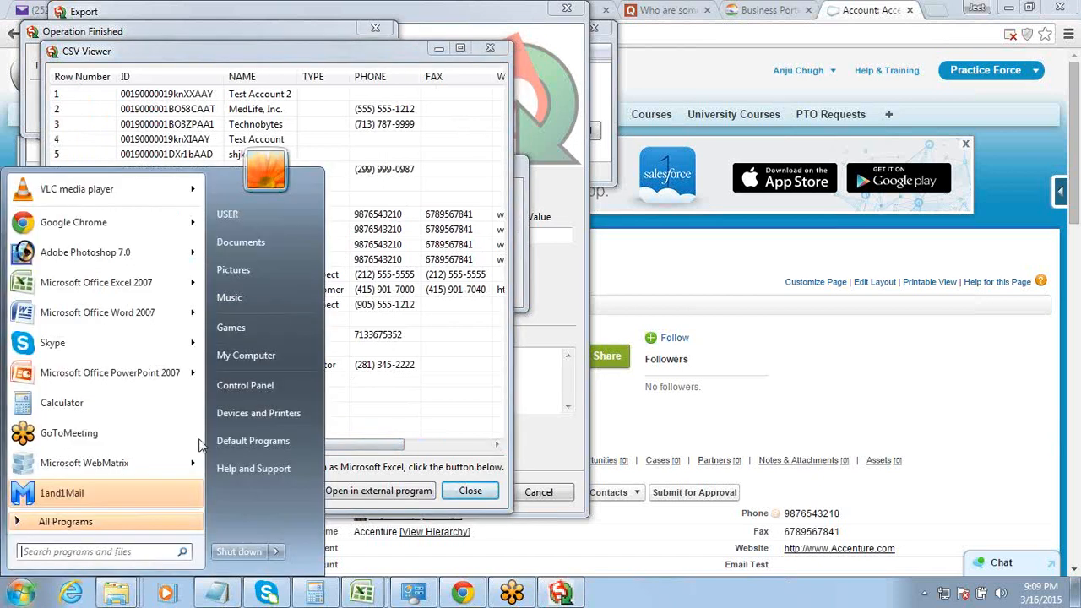
Open My Computer and browse the Desktop files, selecting the extract CSV.
click(273, 359)
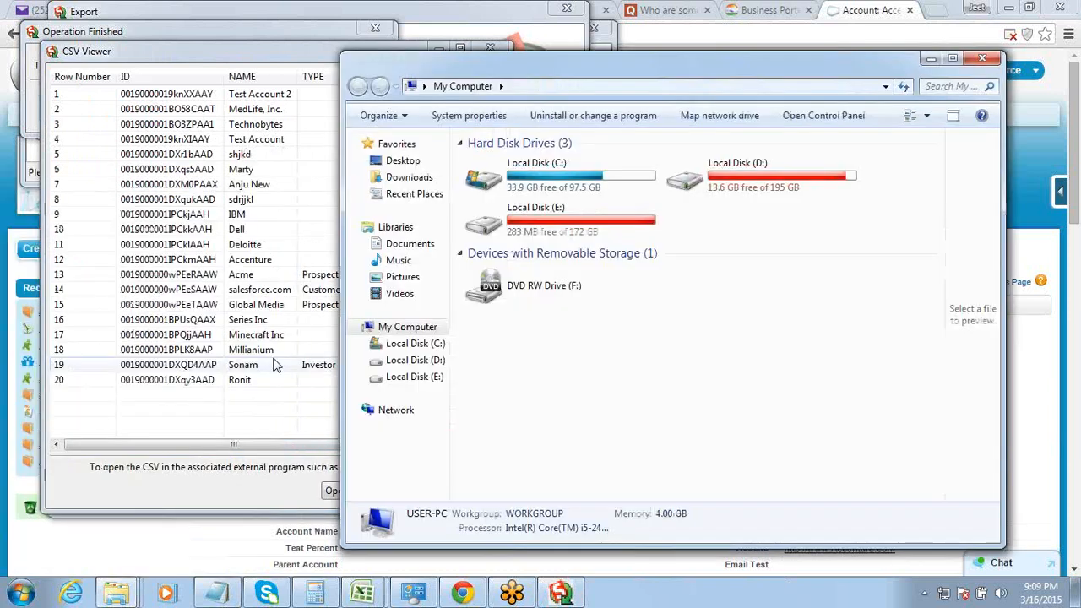
click(414, 166)
click(527, 240)
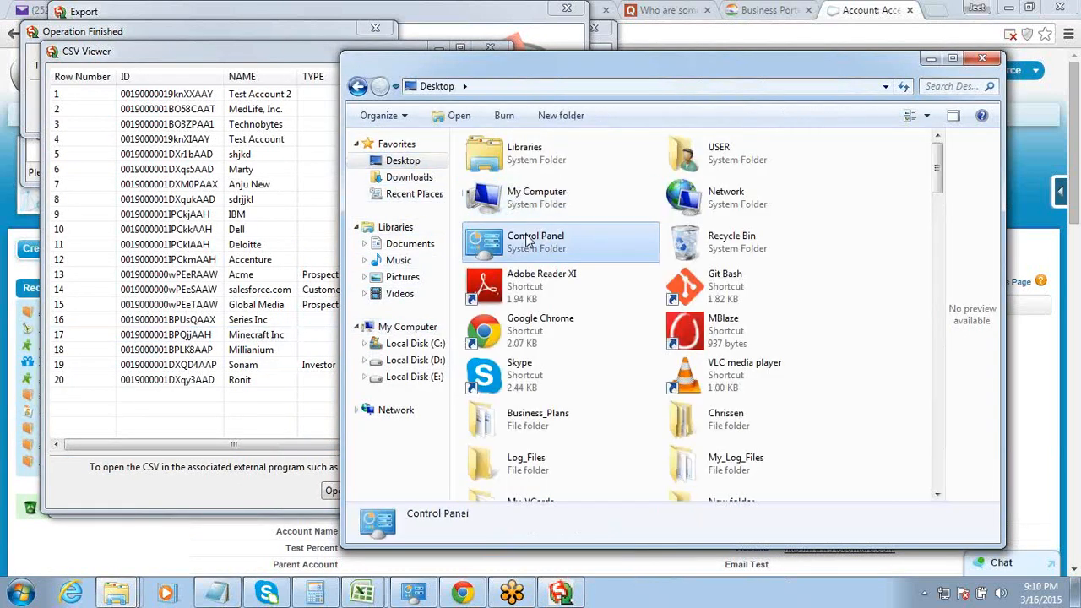
scroll(527, 241, down, 5)
click(528, 240)
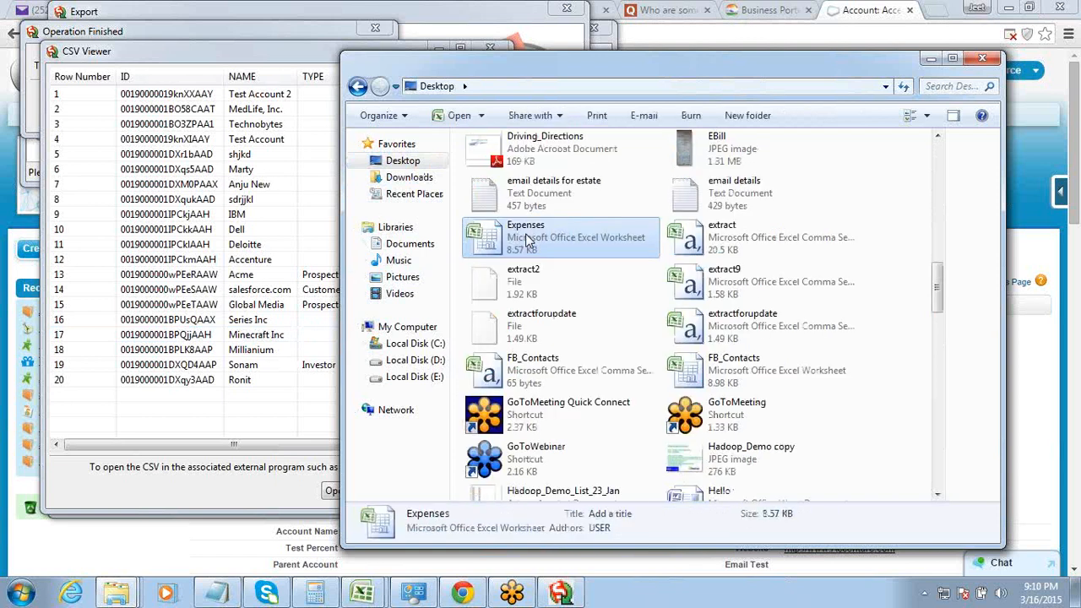
key(Right)
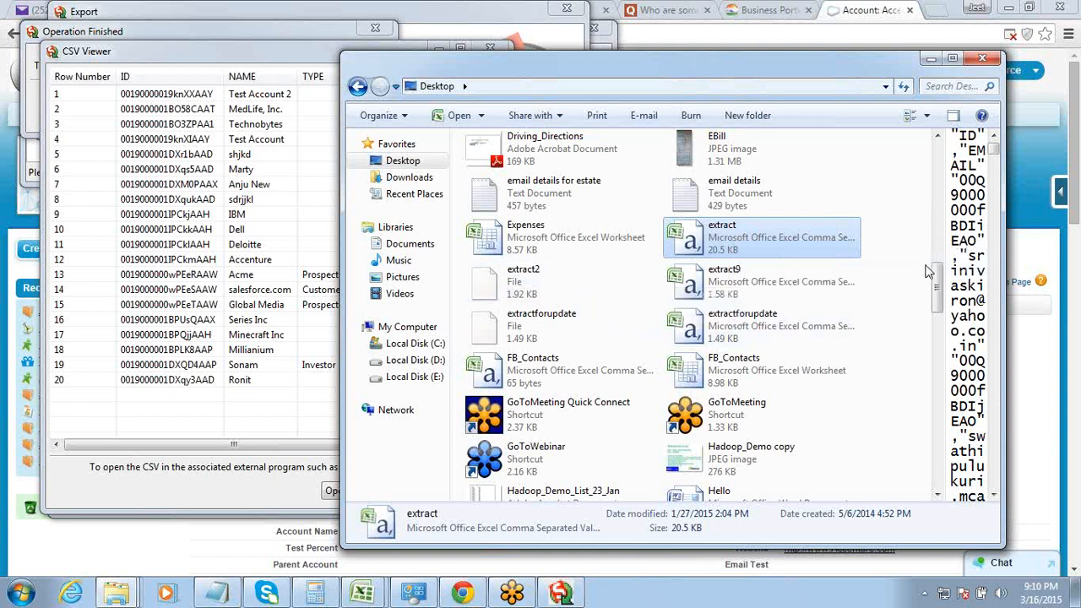
drag(949, 280, 943, 191)
Look through the My_Log_Files and Log_Files folders and Desktop items for the extract files.
click(718, 264)
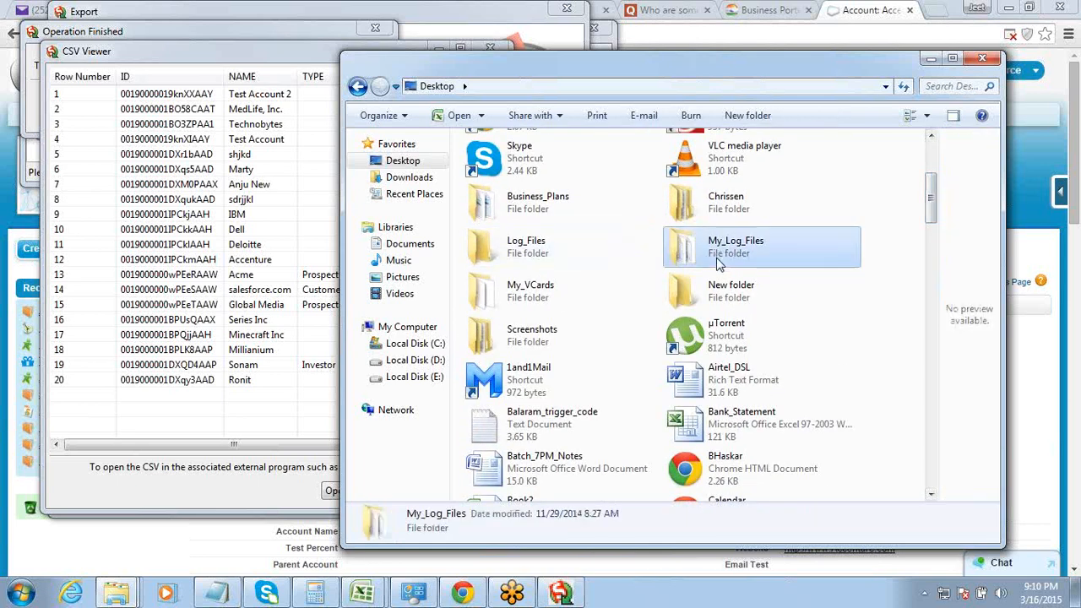
double_click(718, 264)
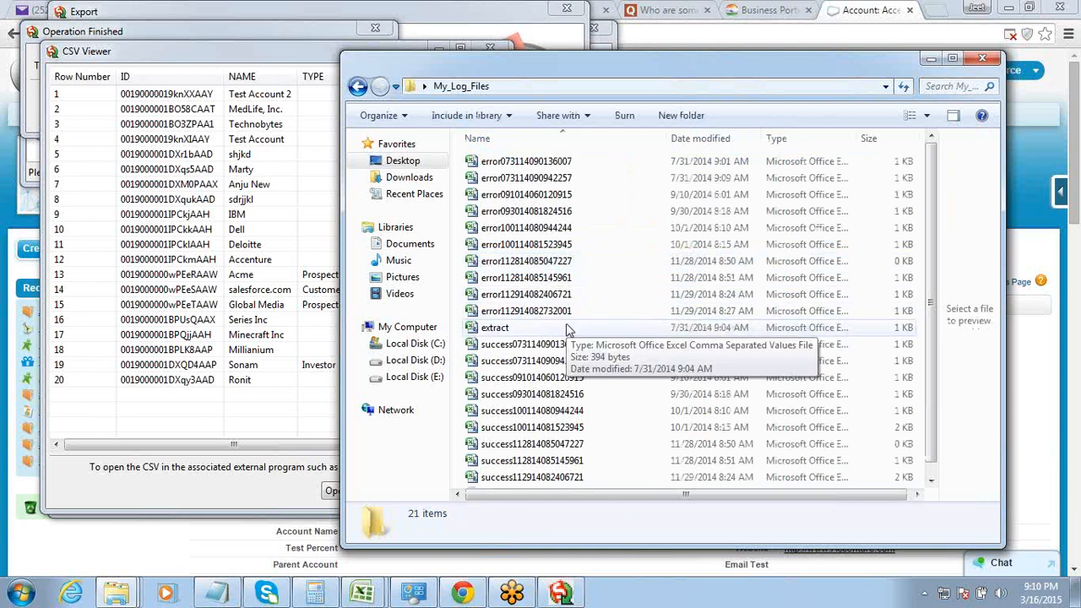
key(BackSpace)
key(Left)
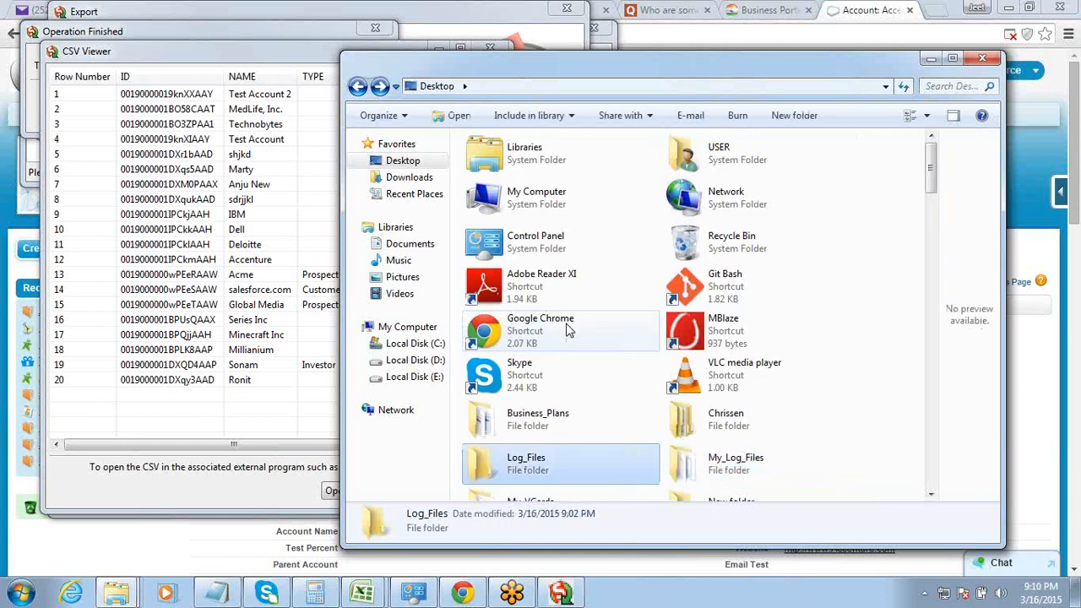
double_click(545, 474)
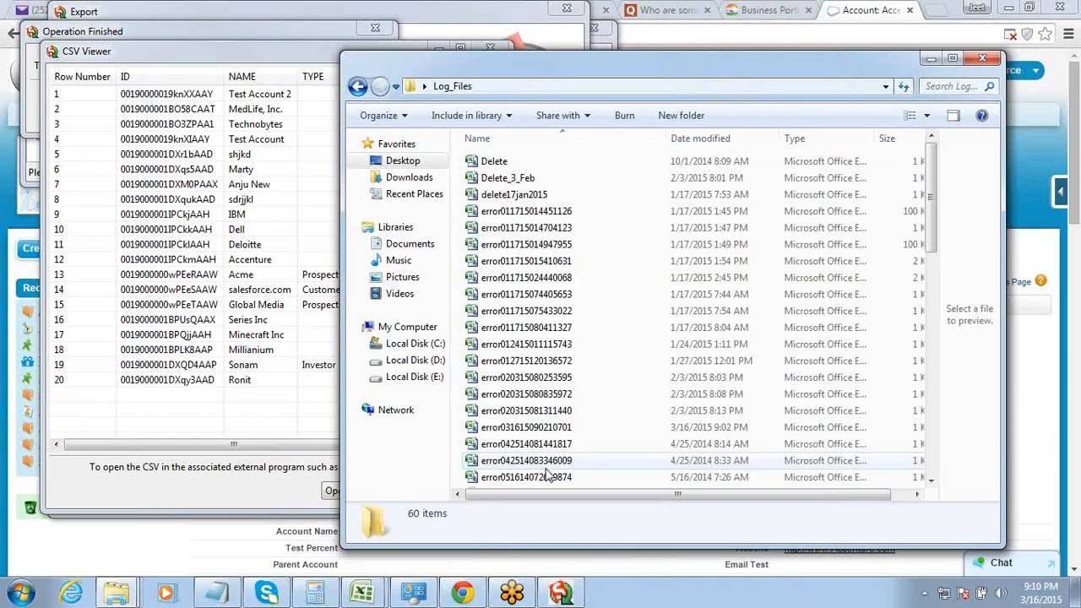
click(568, 245)
text(ex)
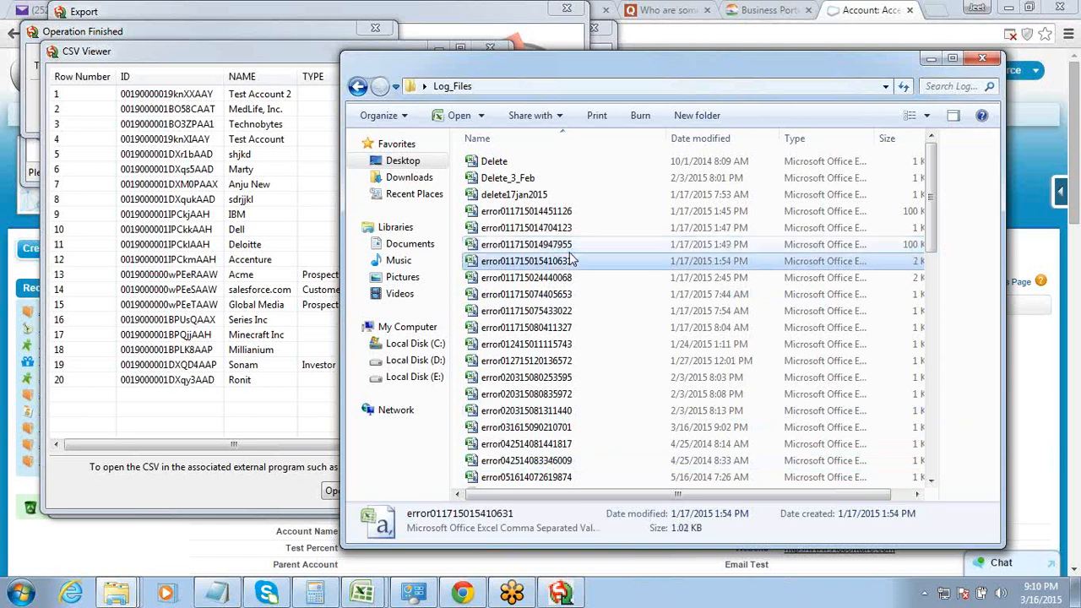
key(Down)
key(Down)
key(Down)
key(Up)
key(Up)
key(Up)
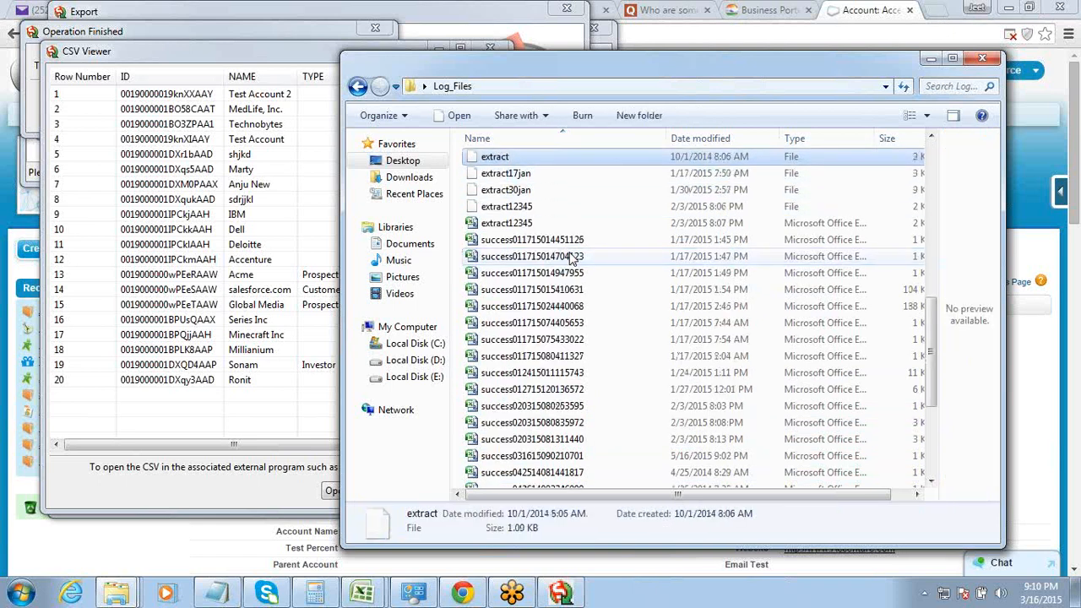
key(BackSpace)
key(Up)
key(Down)
key(Page_Down)
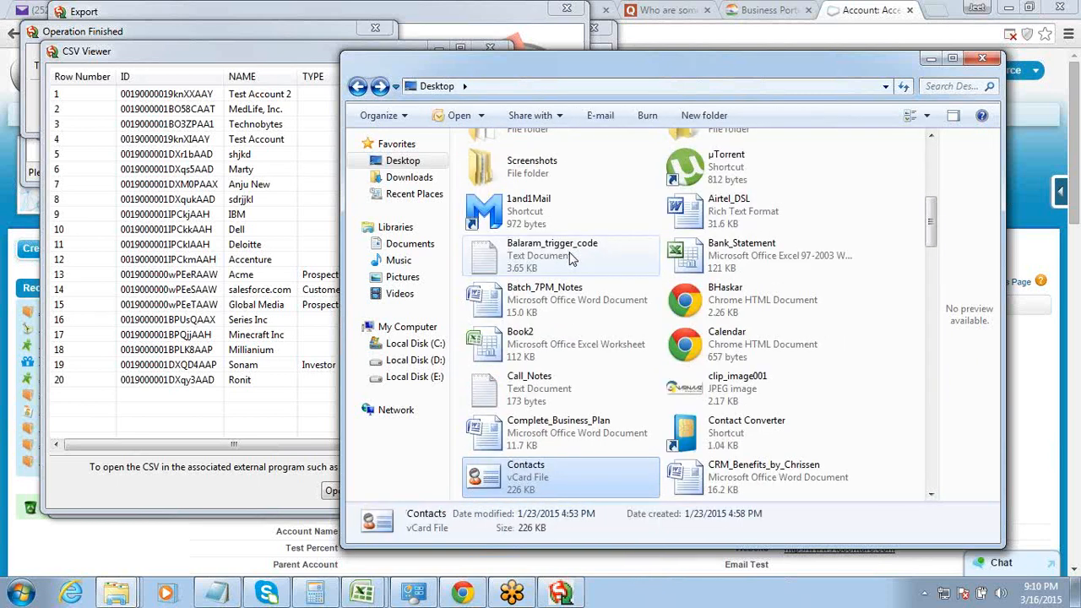
key(Up)
key(Up)
key(Up)
key(Up)
key(Up)
key(Up)
key(Up)
key(Up)
key(Up)
key(Up)
key(Down)
key(Down)
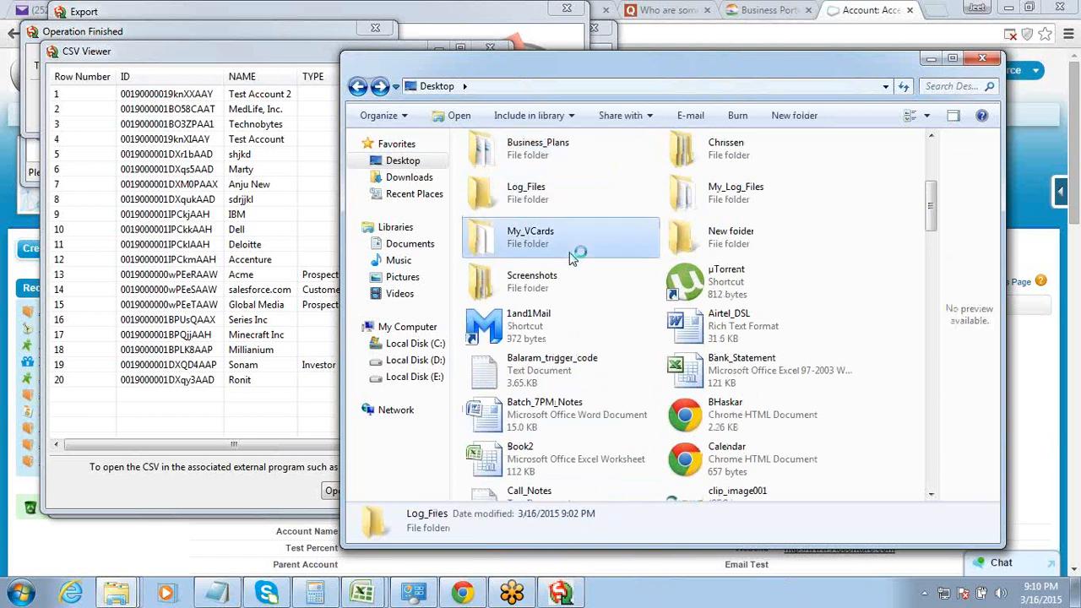
key(Down)
Check the Documents library, then open extract.csv from the Desktop, triggering an Excel error.
click(412, 246)
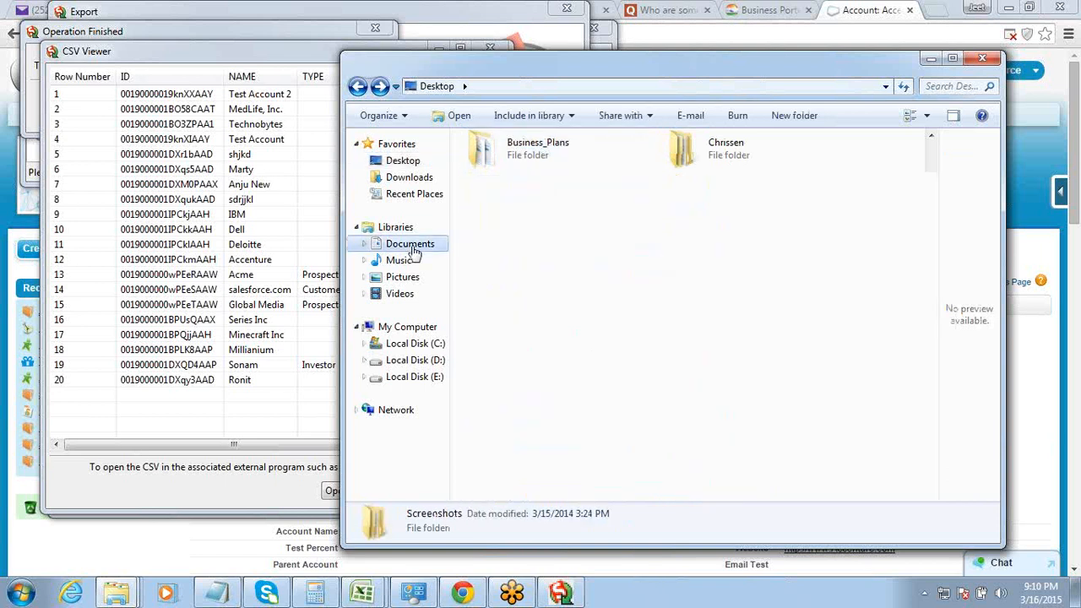
click(512, 260)
key(e)
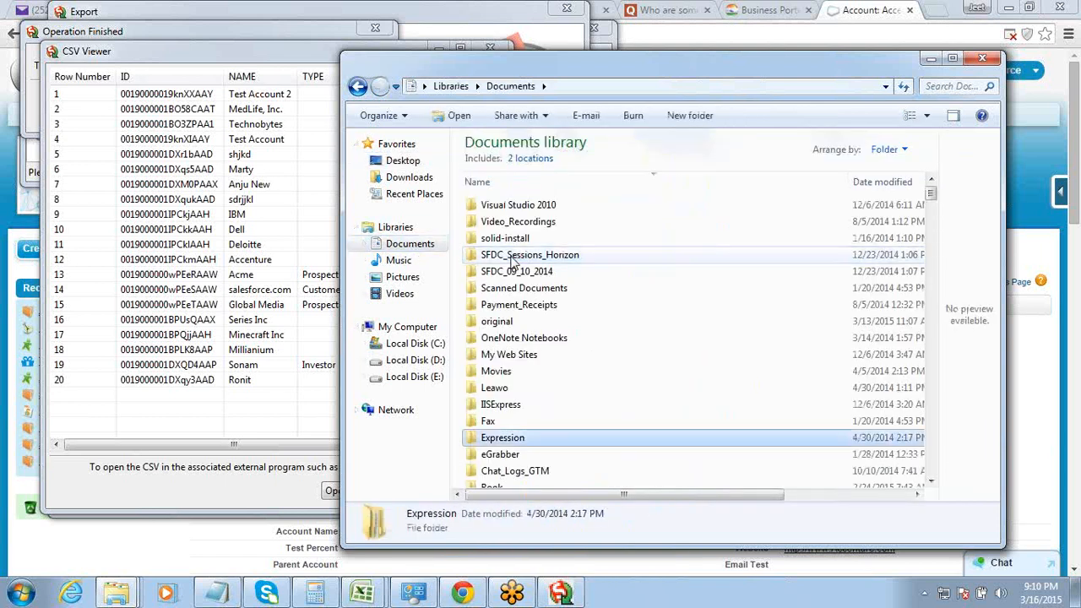
key(Down)
key(Down)
key(Down)
key(Down)
key(Down)
key(Down)
key(Down)
key(Down)
key(Down)
key(Down)
key(Down)
key(Down)
key(Down)
key(Down)
key(Down)
key(Down)
key(Down)
key(Down)
key(Down)
key(Down)
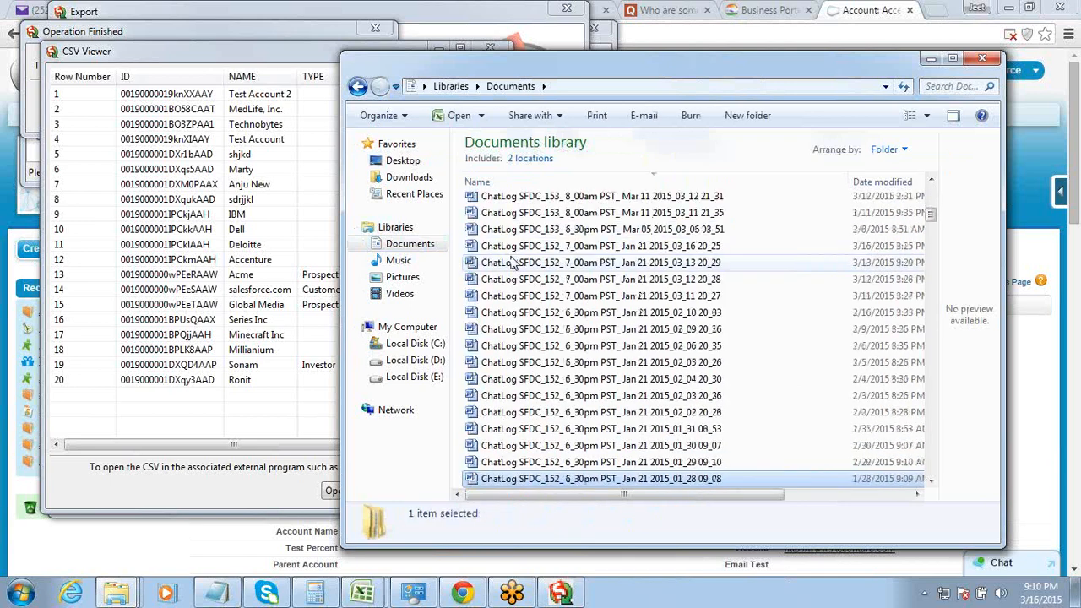
key(Home)
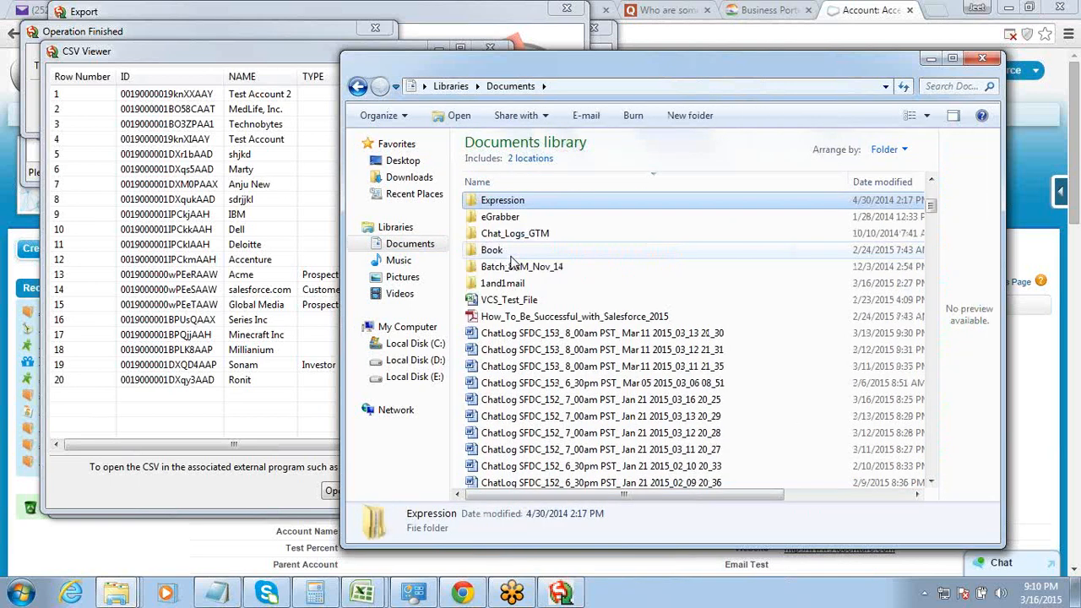
key(BackSpace)
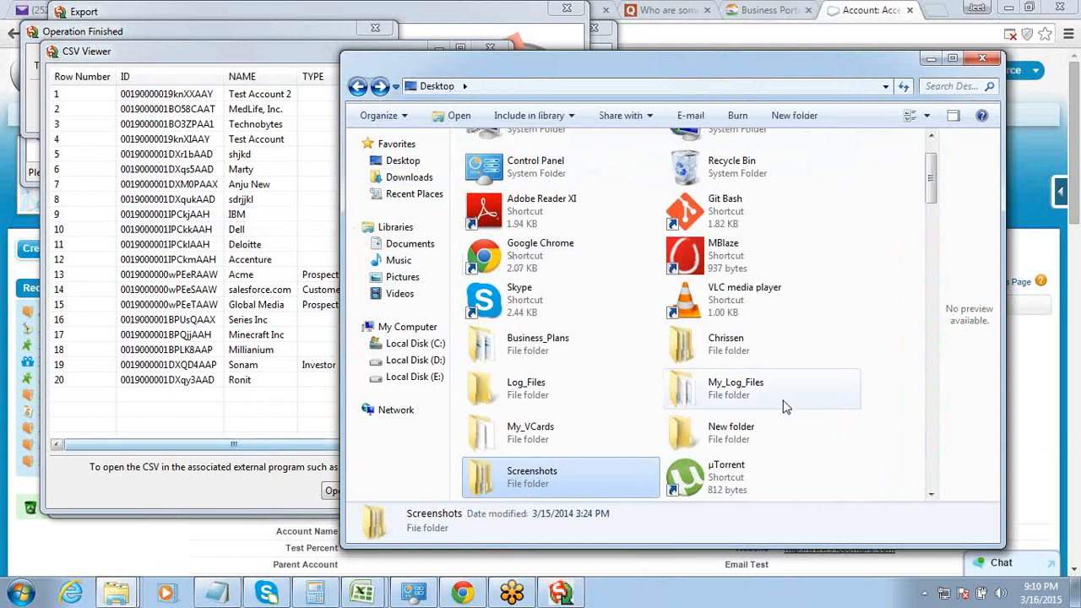
click(724, 407)
text(ex)
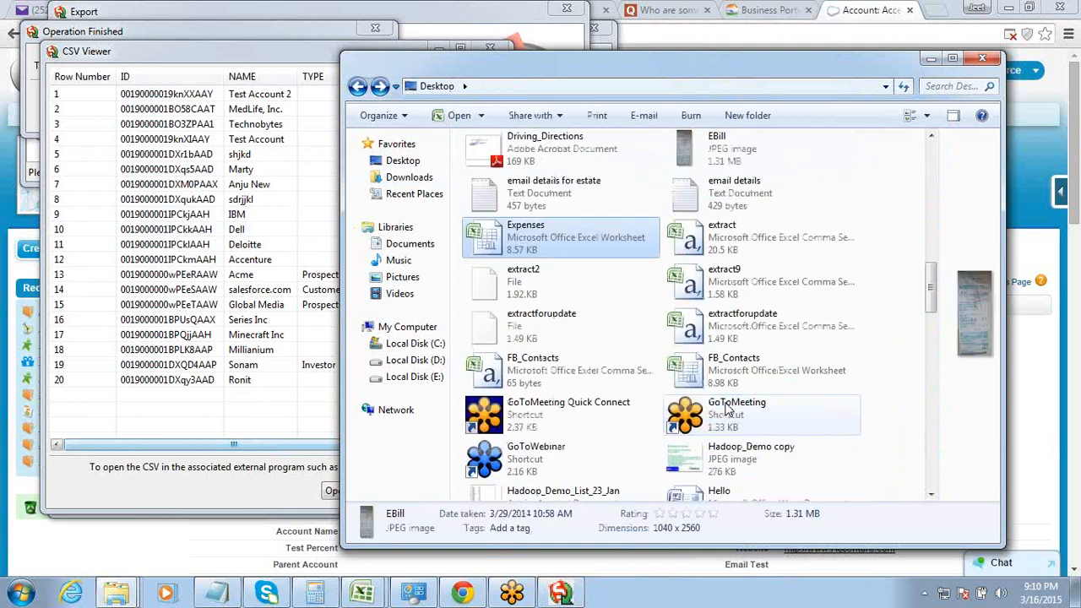
text(t)
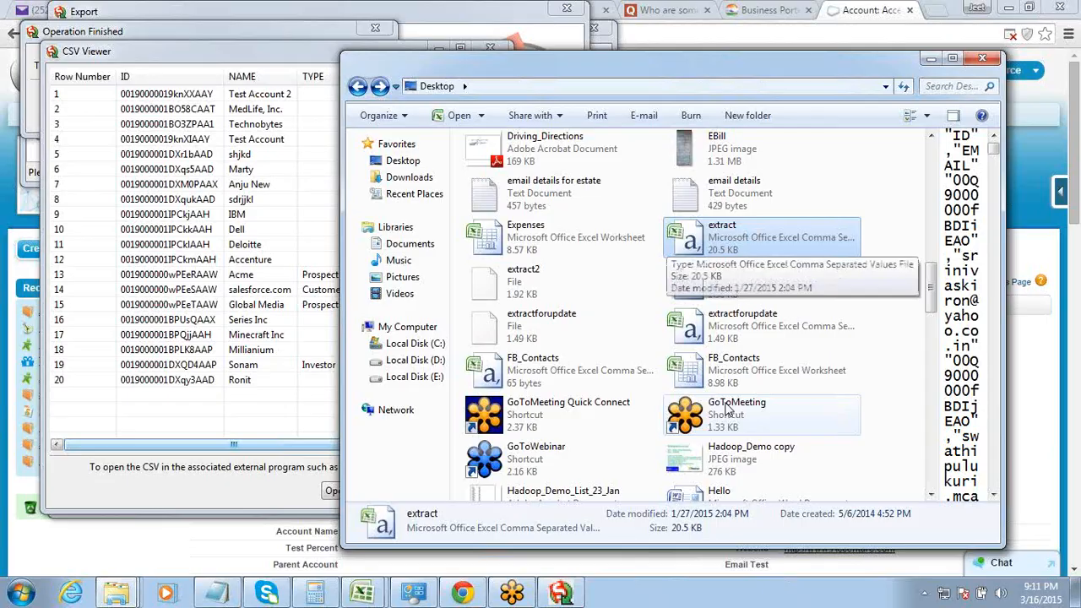
key(Return)
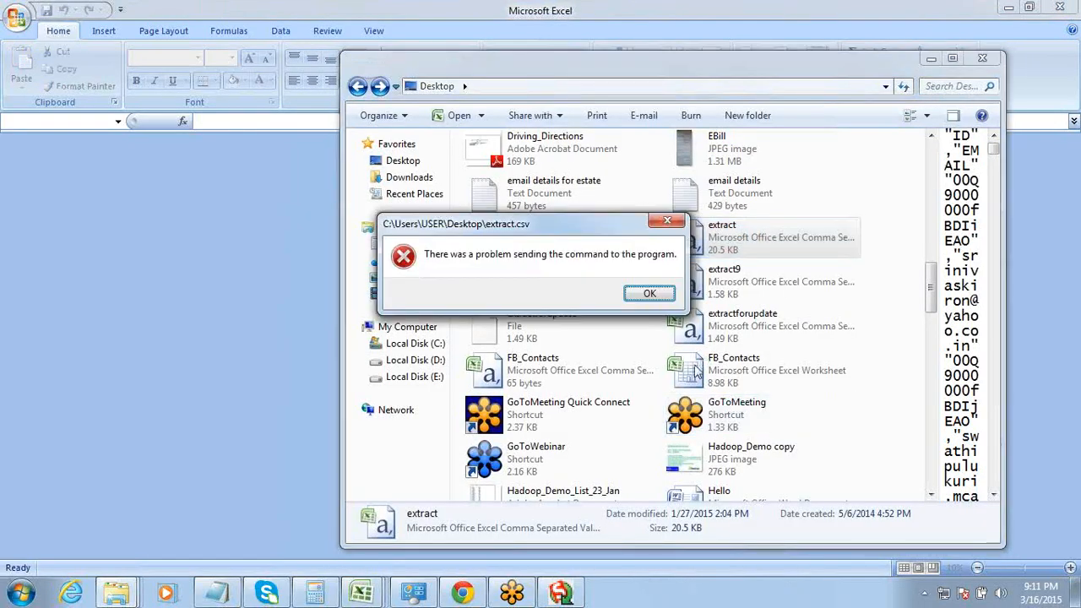
Dismiss the error and open extract from the Desktop in Excel, listing all file types.
click(648, 293)
click(263, 6)
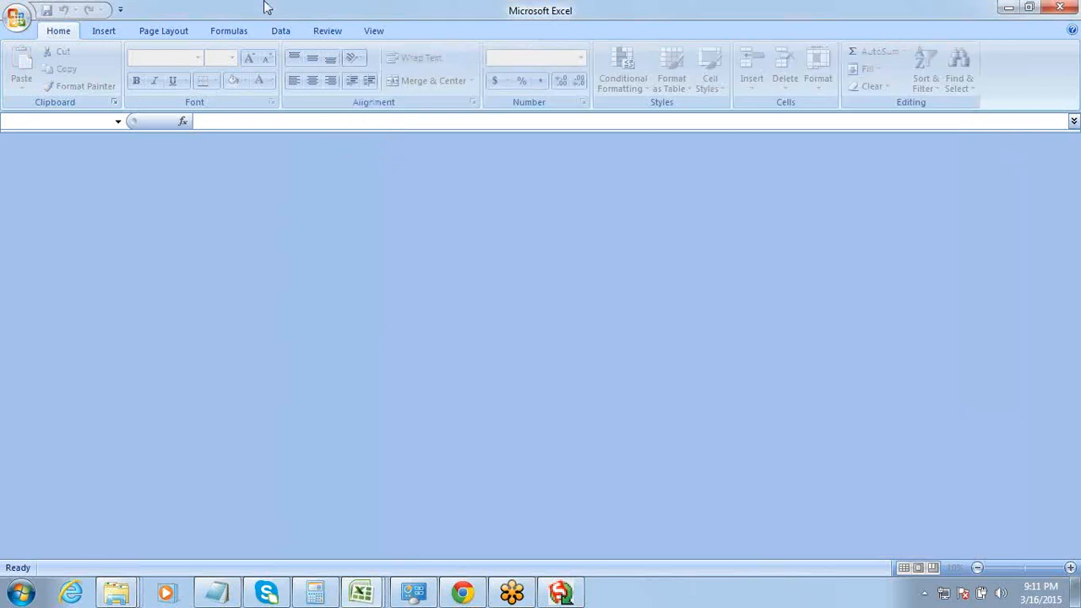
click(13, 15)
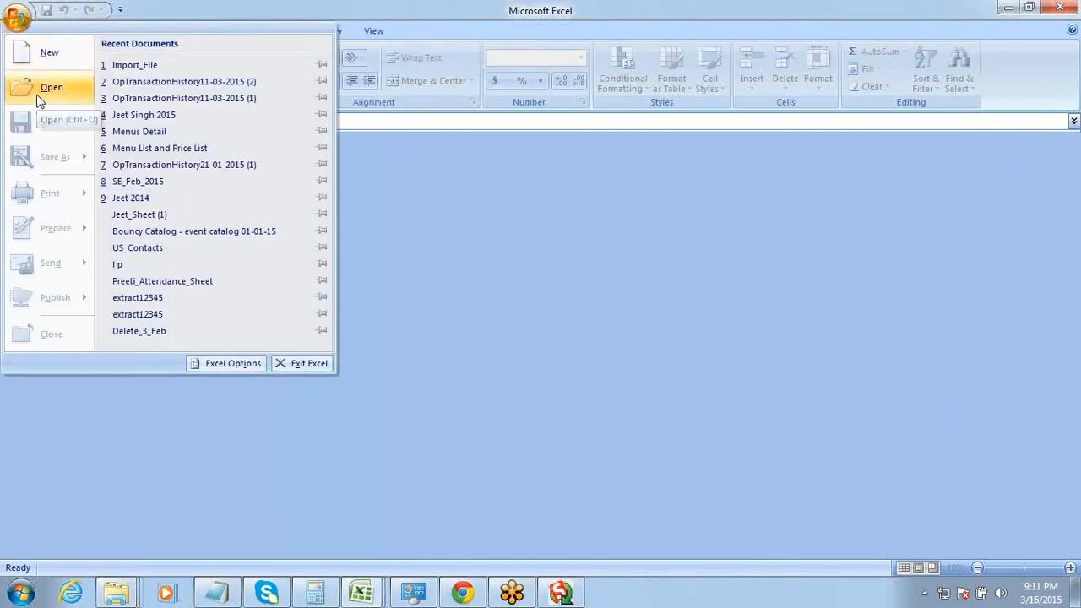
click(37, 99)
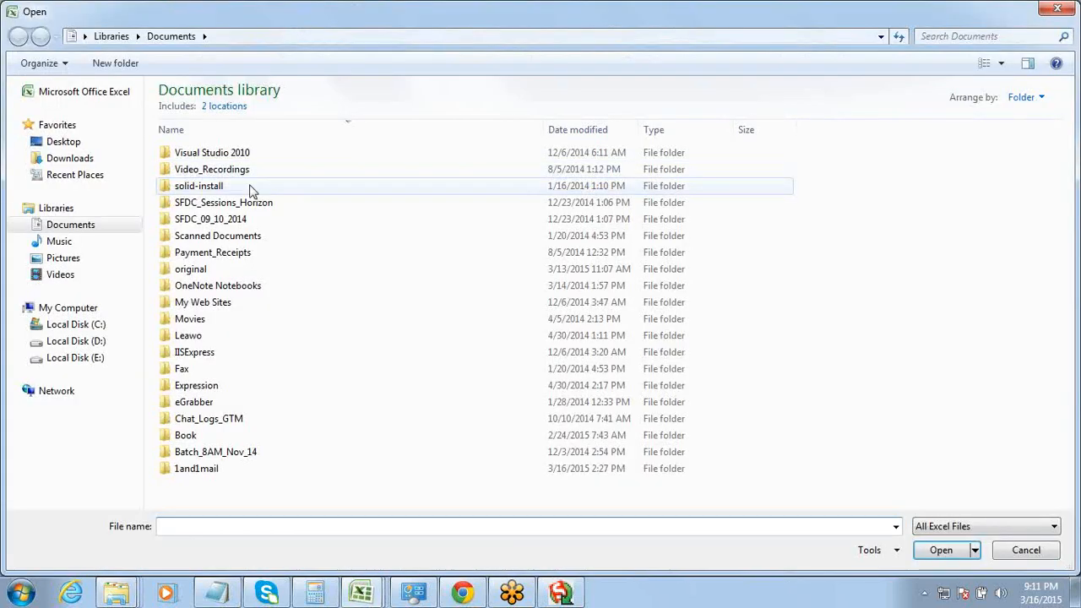
click(81, 143)
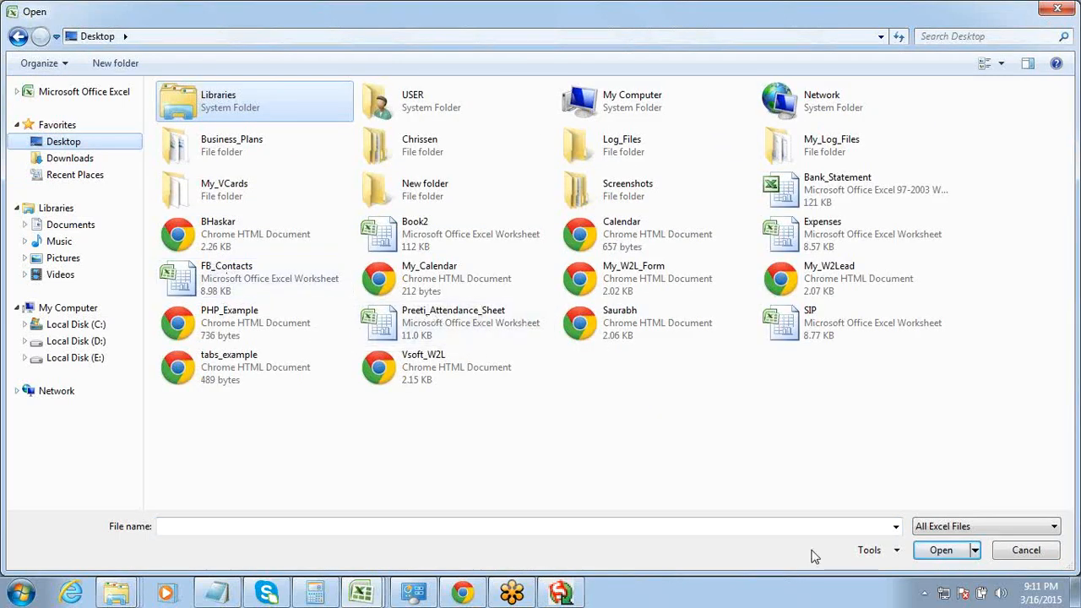
click(944, 528)
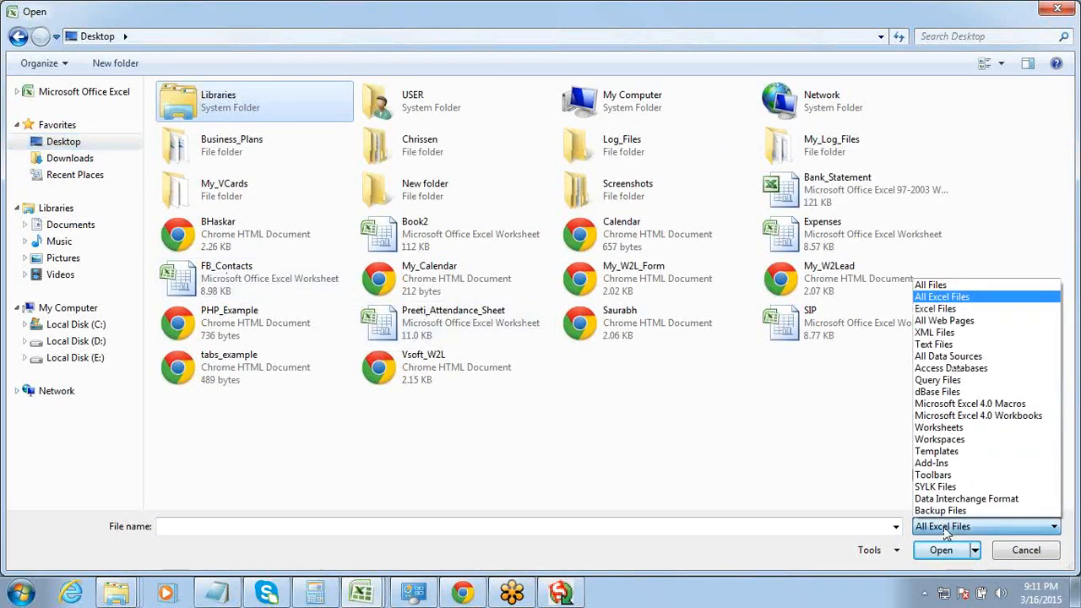
click(938, 286)
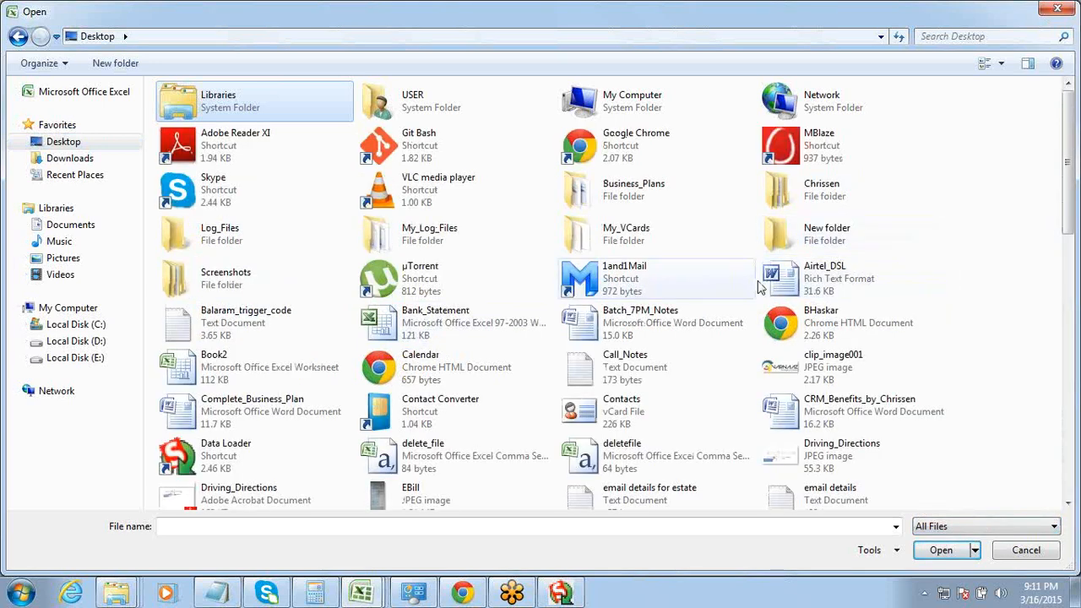
click(802, 289)
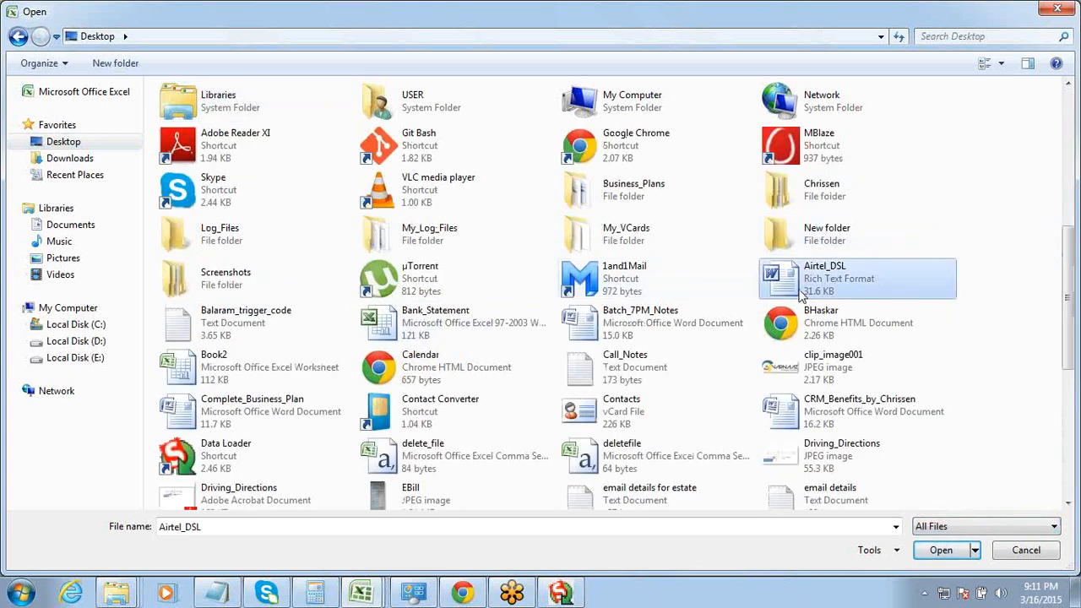
text(extract)
key(Return)
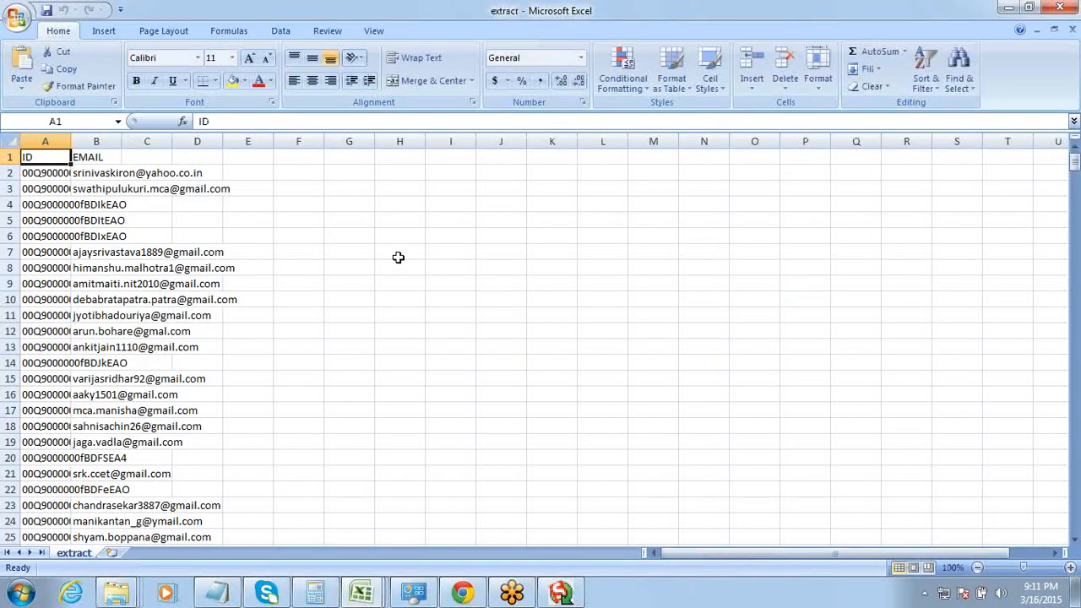
Widen columns A and B so the full IDs and email addresses show.
drag(72, 144, 385, 174)
click(234, 189)
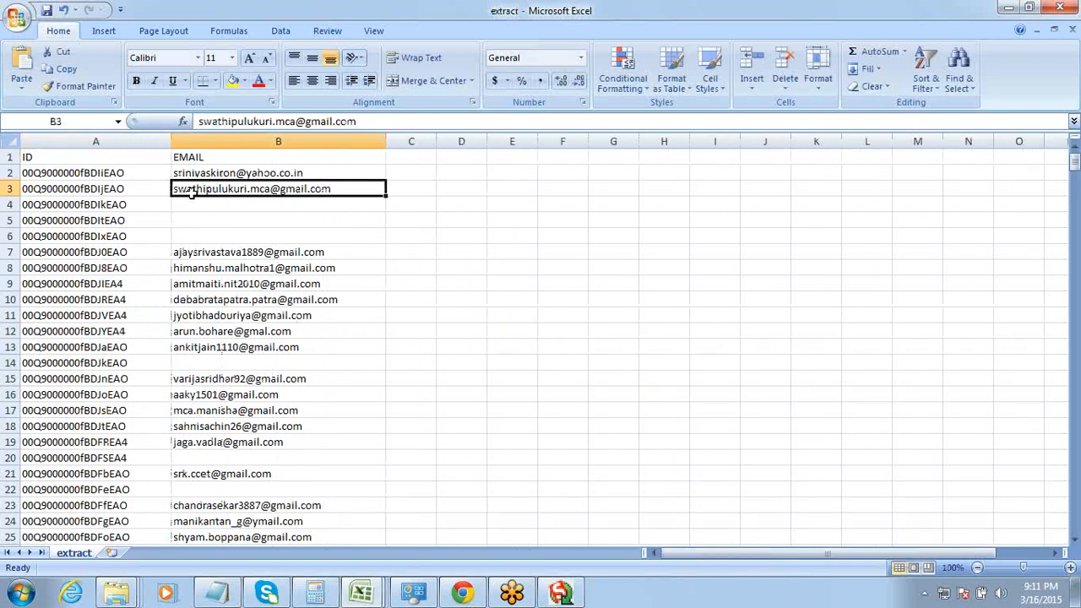
click(560, 592)
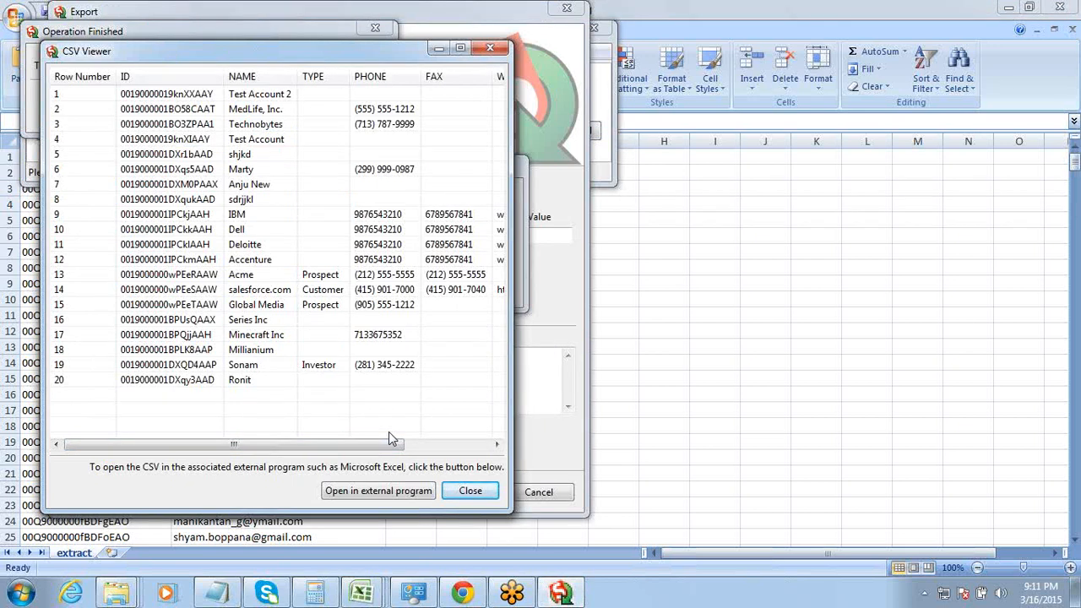
click(378, 496)
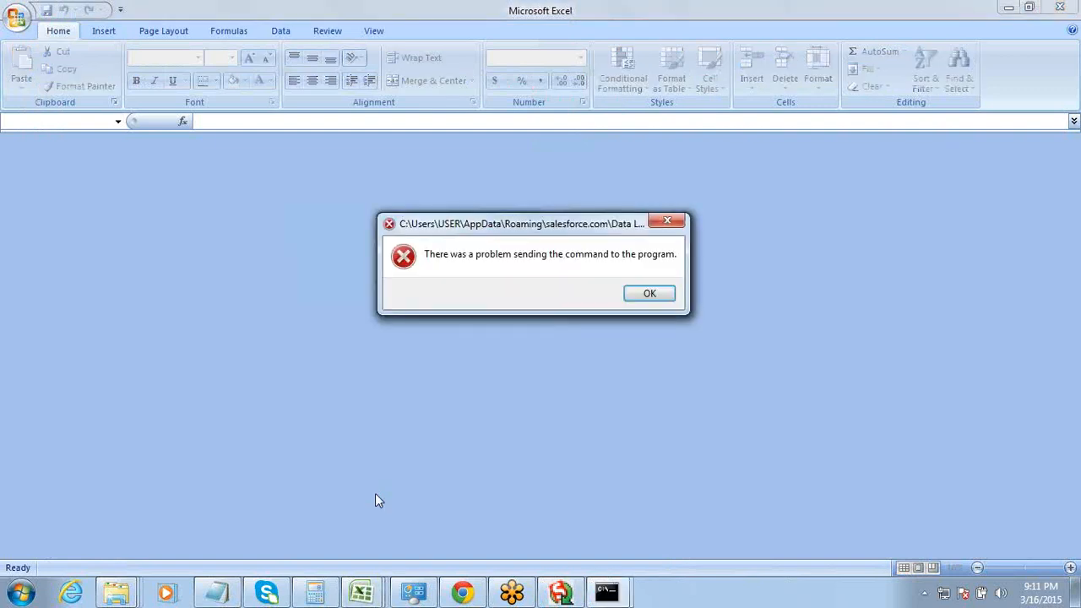
click(649, 294)
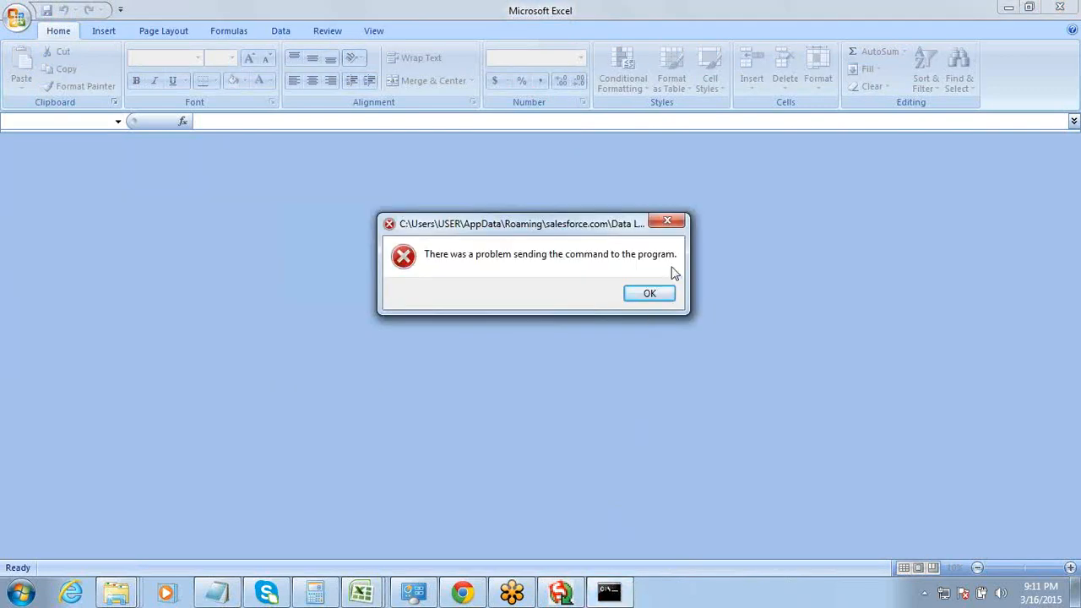
click(664, 294)
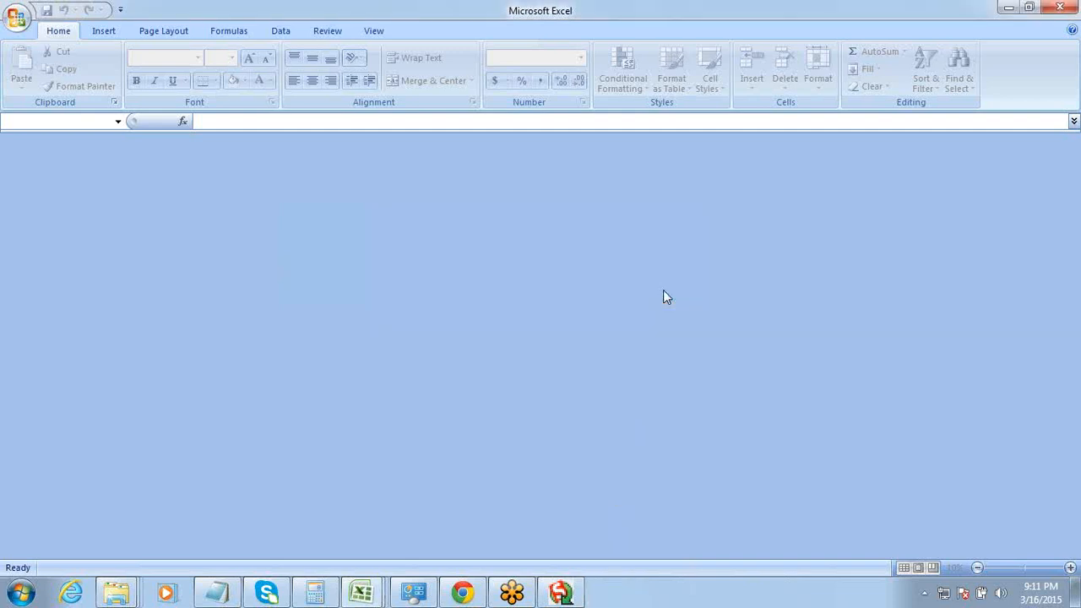
click(561, 593)
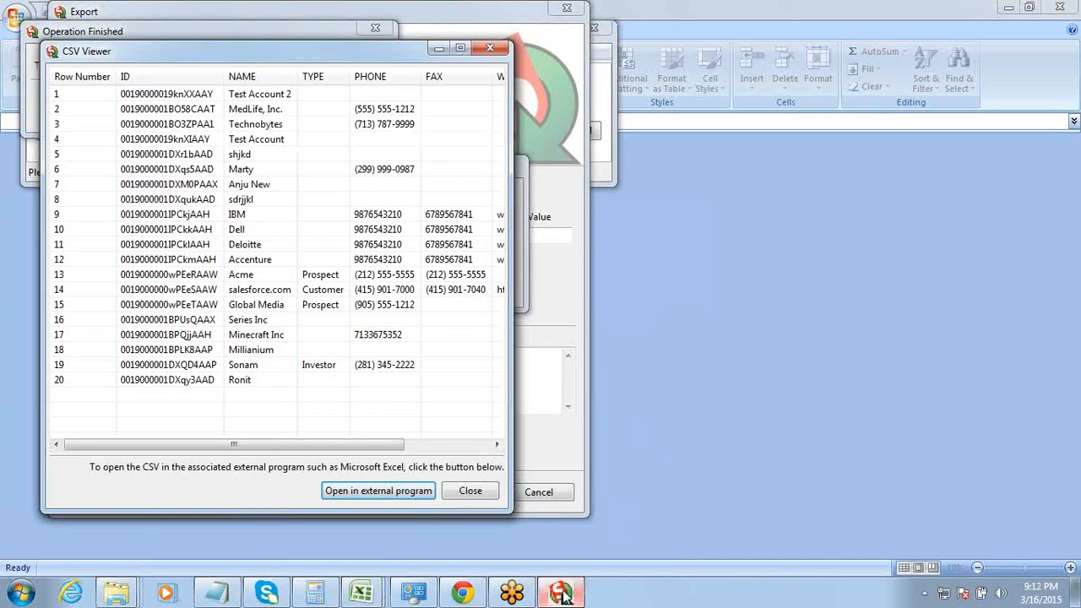
click(673, 285)
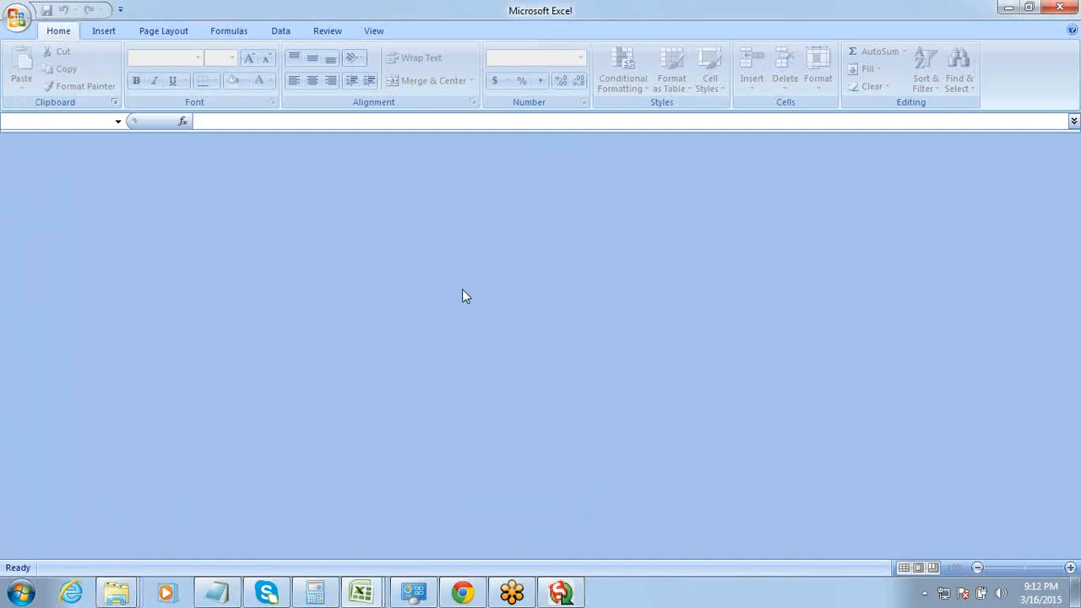
click(561, 593)
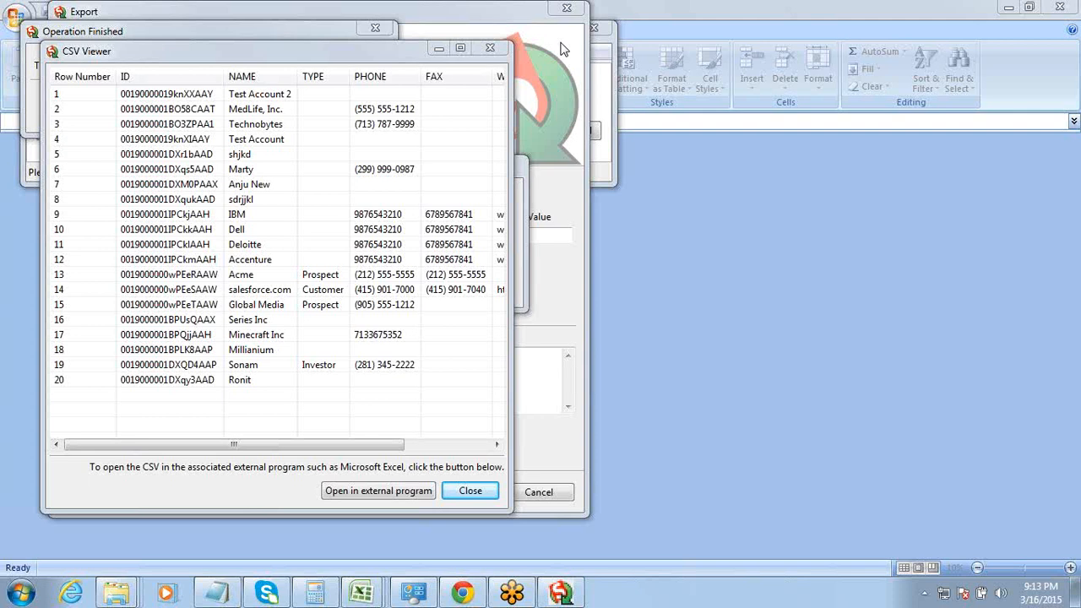
Add 'Delete:' below the Export note with a 'CSV FIle - IDs only' line beneath.
click(689, 168)
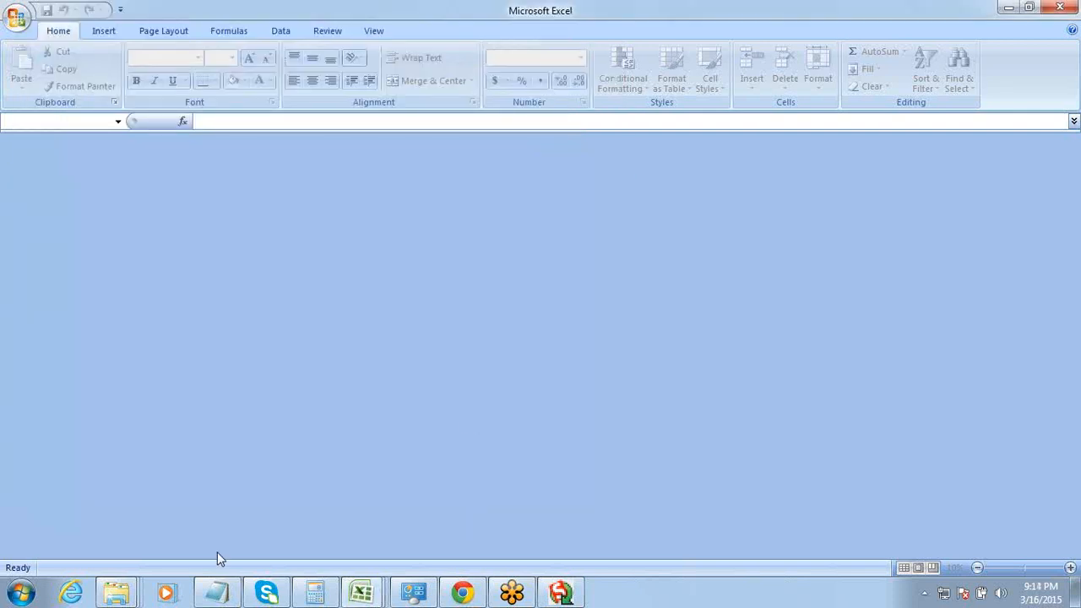
click(216, 593)
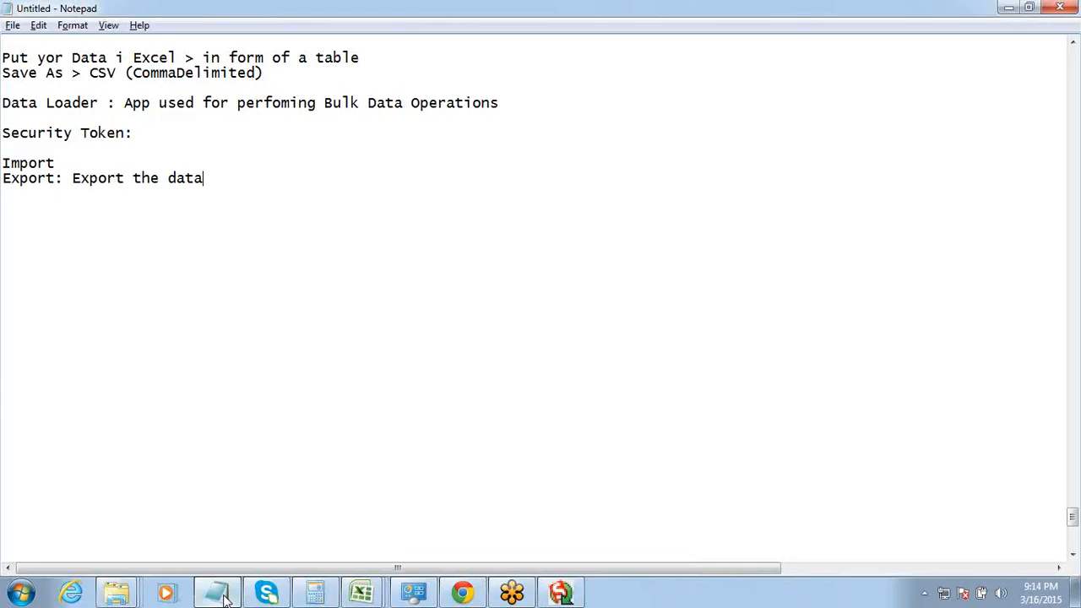
click(9, 174)
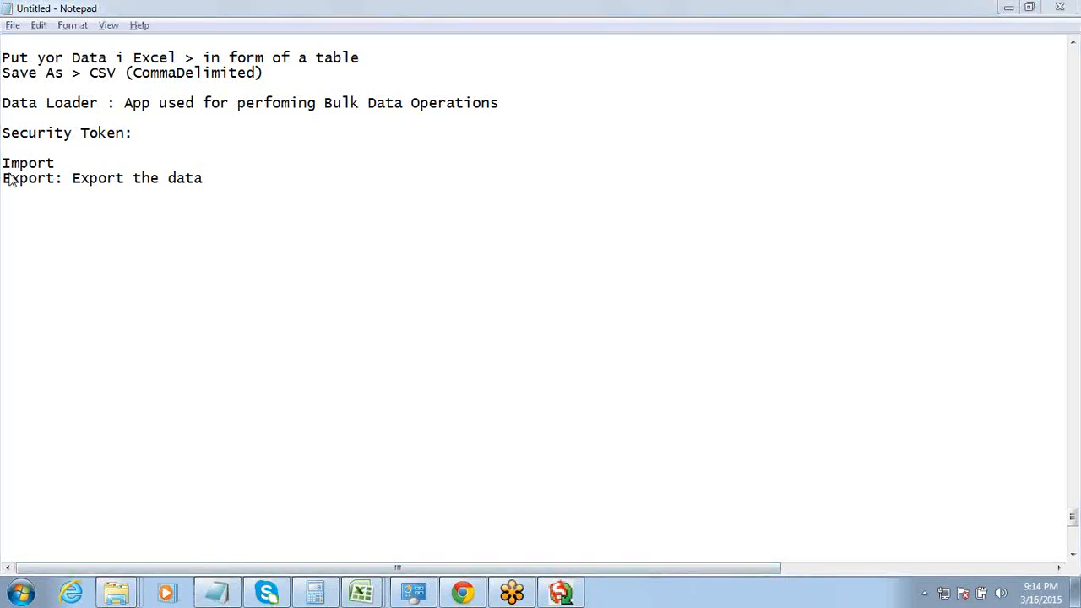
click(224, 172)
key(Return)
text(Dl)
key(BackSpace)
text(elete)
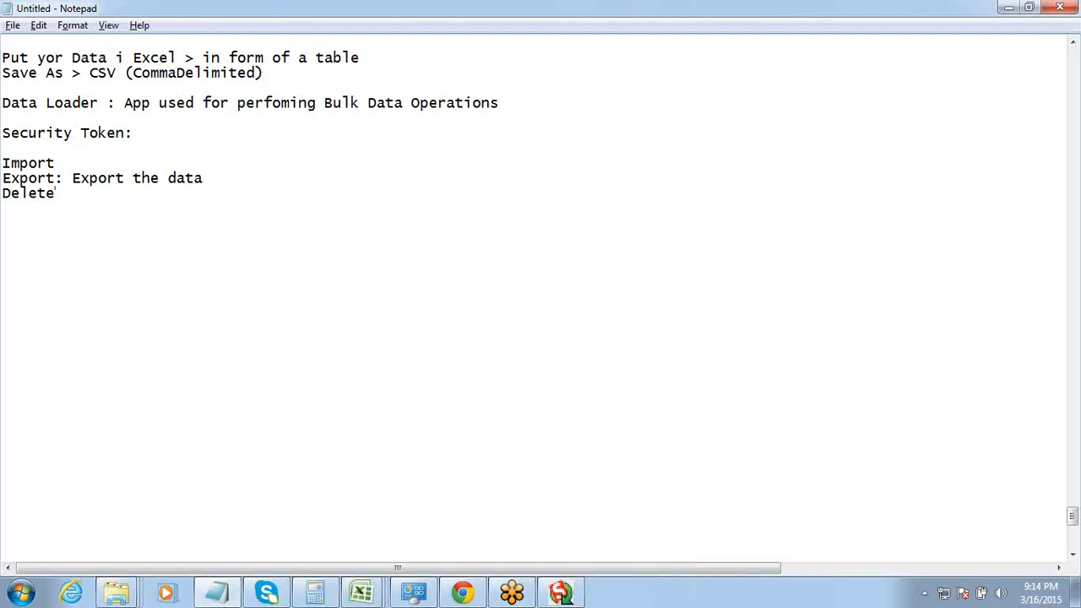
text(:)
key(Return)
text(CSV FIle - IDs only)
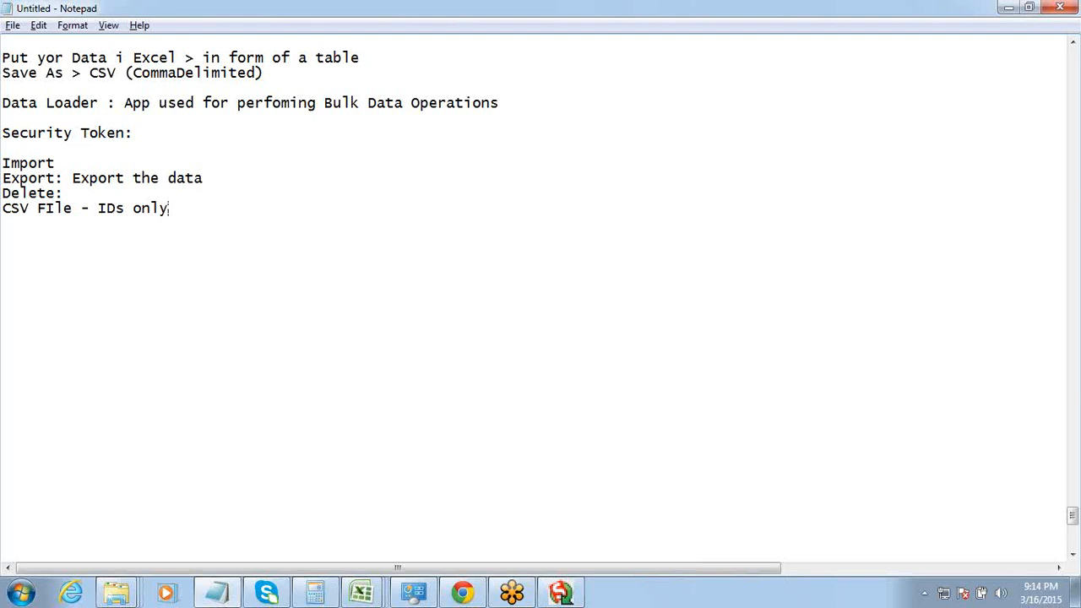
Select the IBM, Accenture and Dell rows in the exported accounts viewer.
click(567, 594)
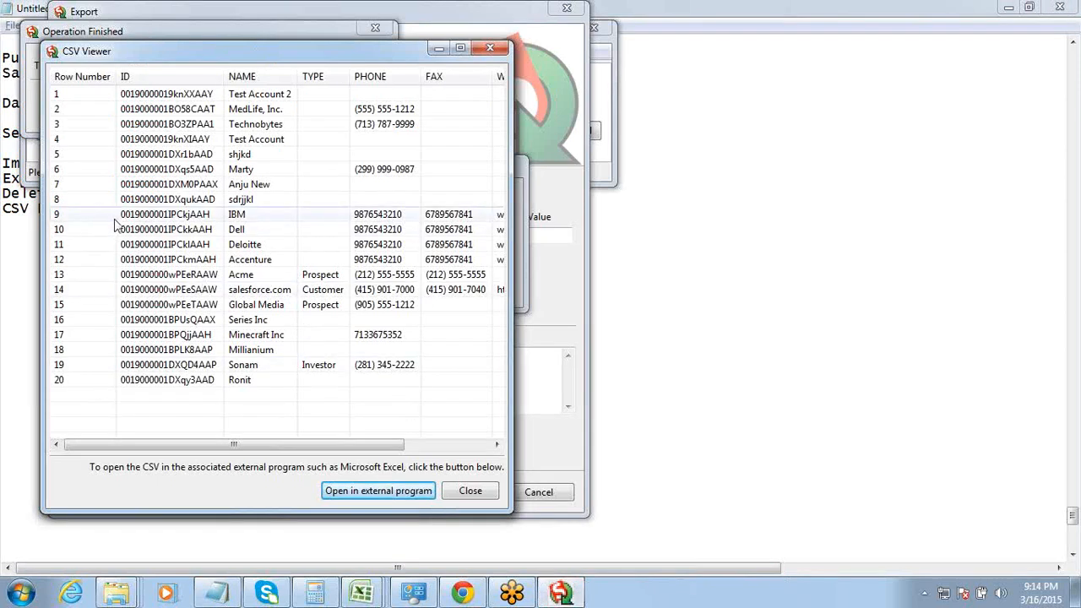
click(116, 217)
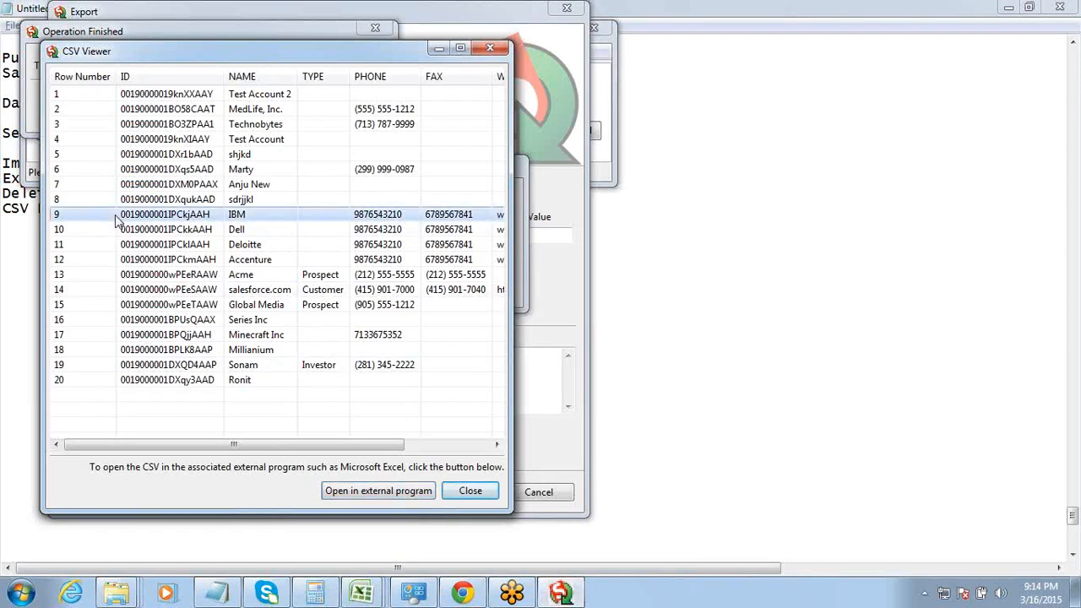
key(Down)
key(Down)
key(Down)
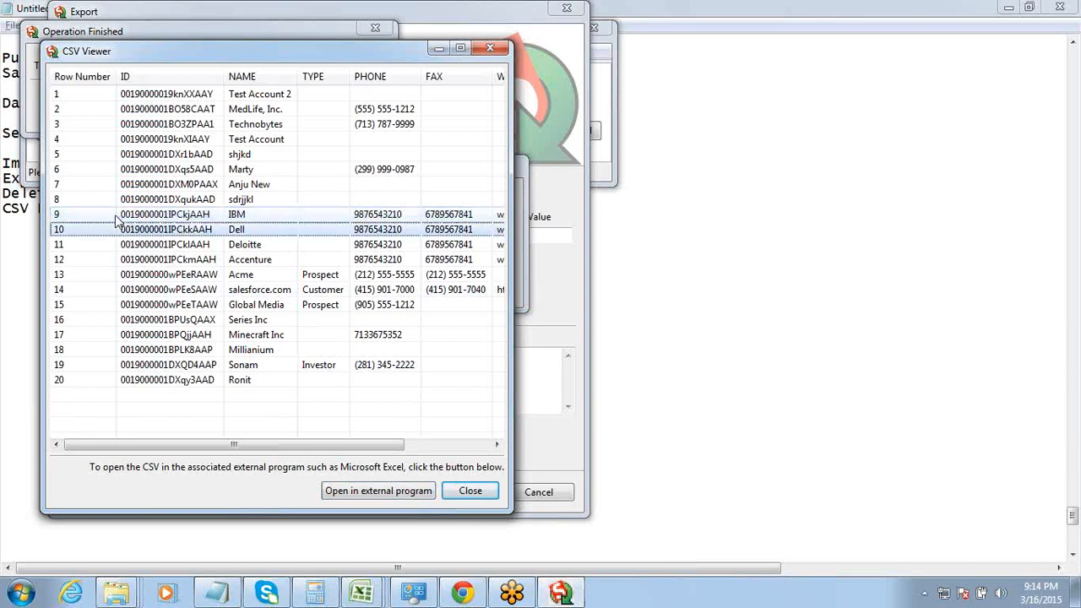
key(Up)
key(Up)
key(Up)
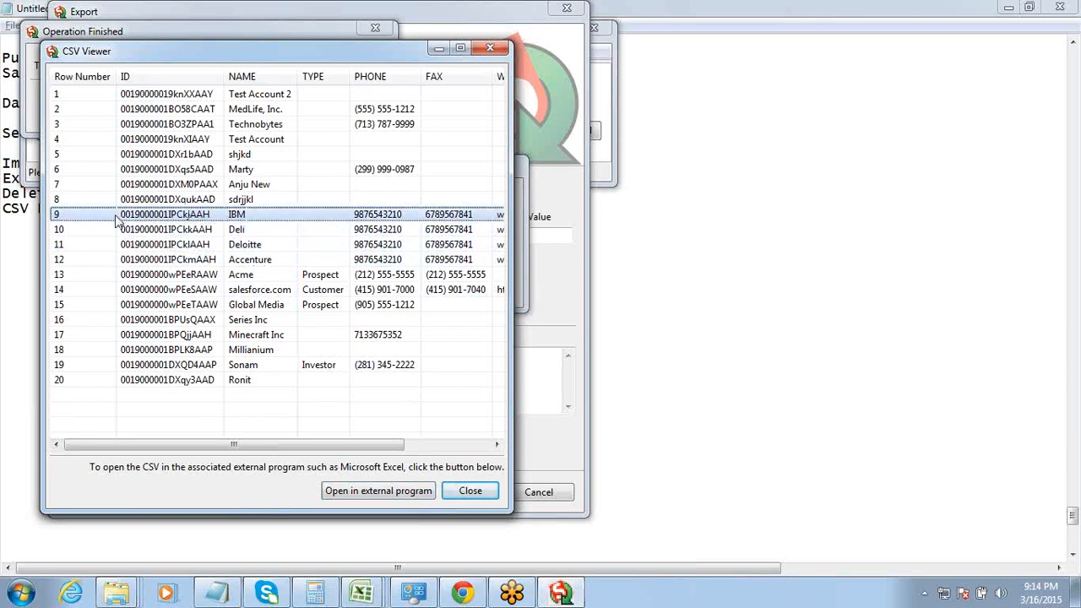
click(134, 263)
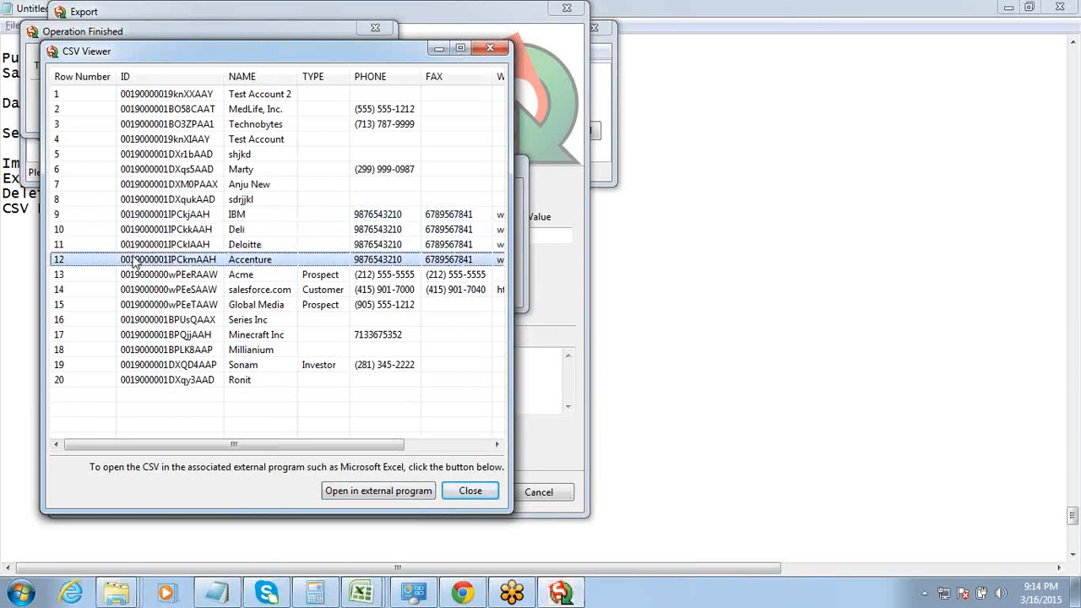
click(149, 216)
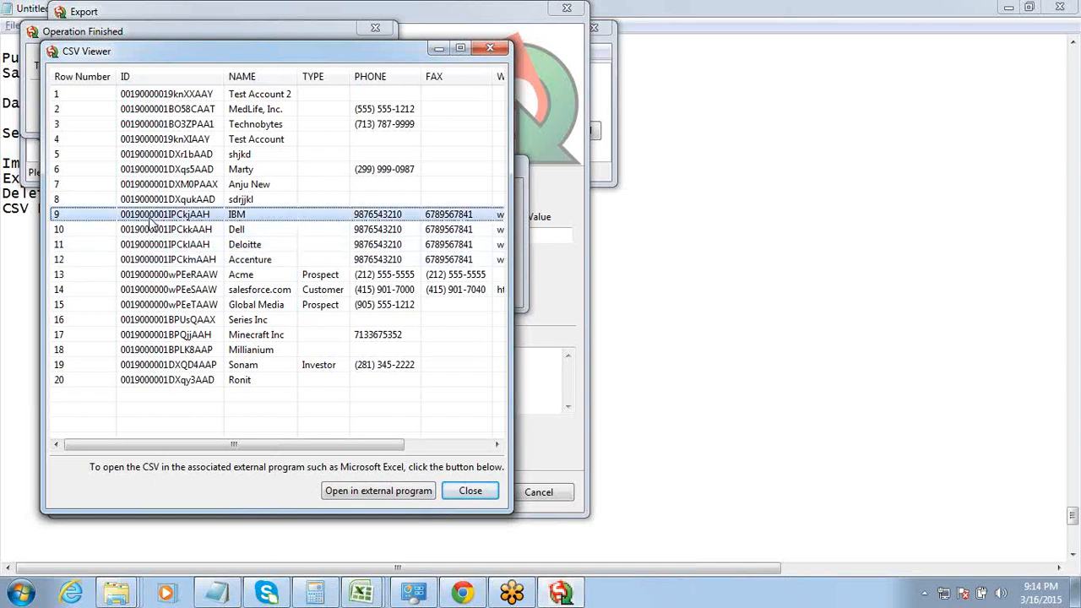
click(148, 228)
click(147, 218)
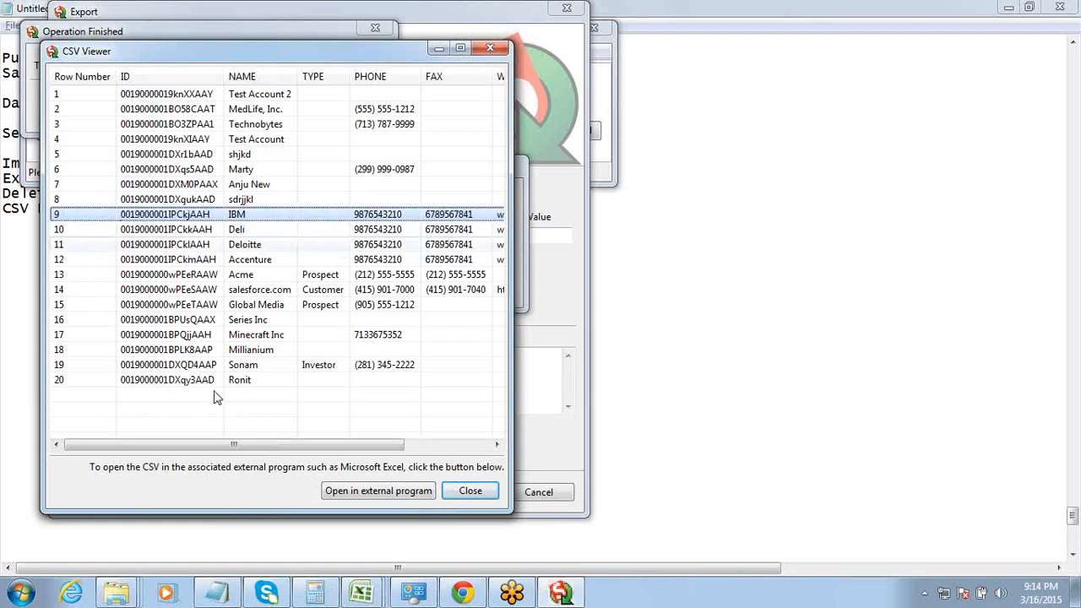
Create a new Book2 workbook, paste the copied value into cell B2, then clear it.
click(370, 592)
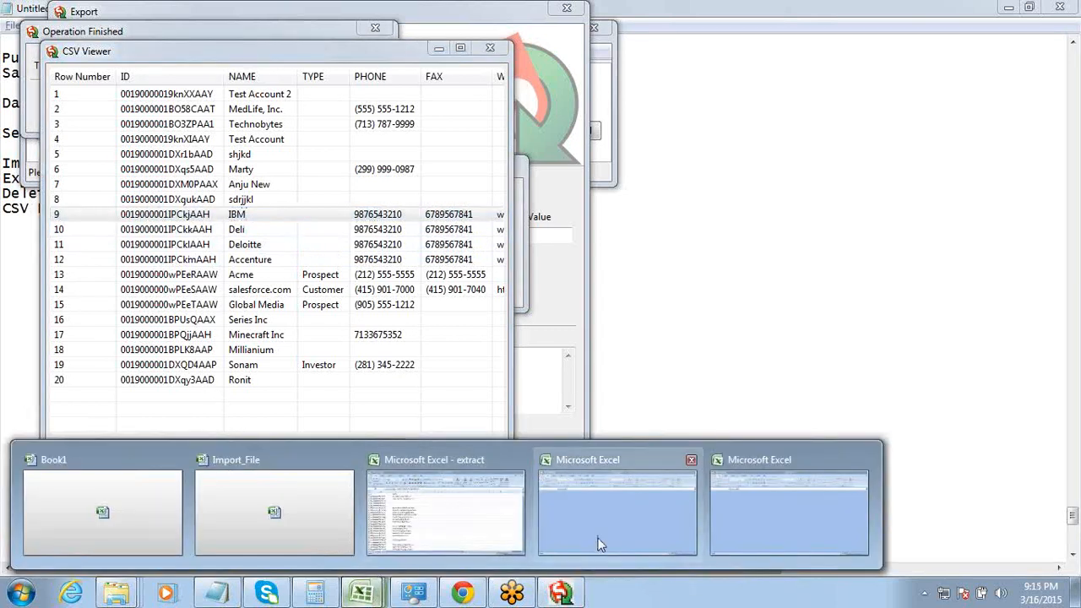
click(599, 540)
key(ctrl+n)
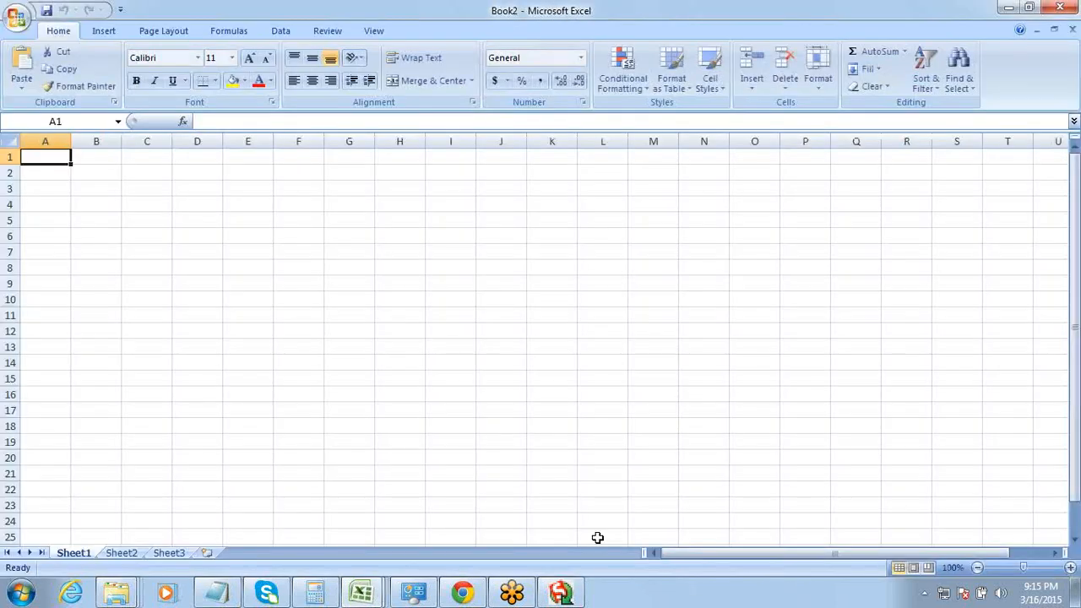
right_click(94, 173)
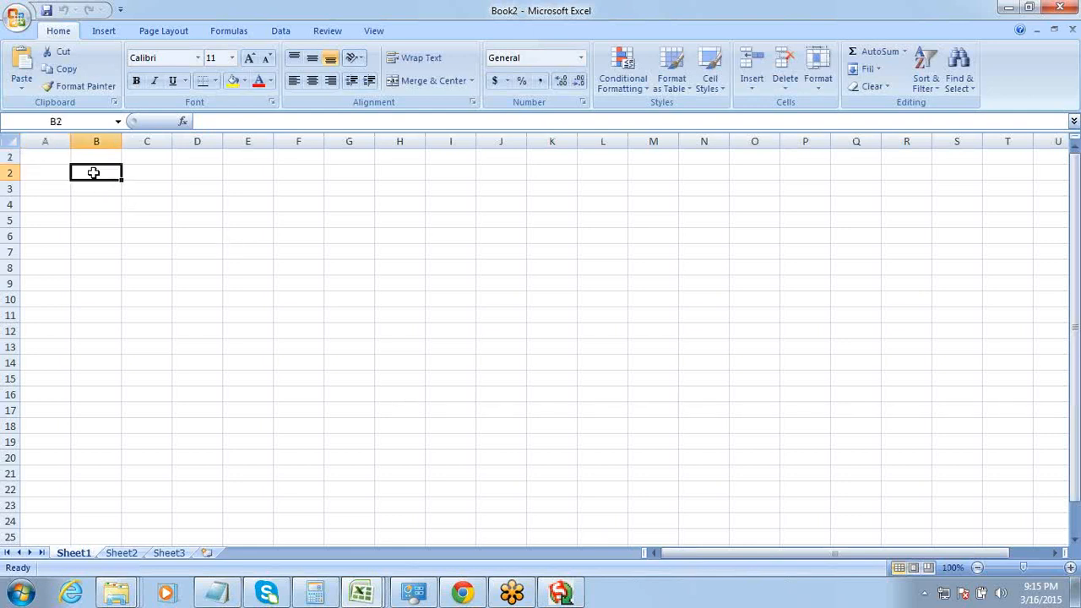
click(112, 217)
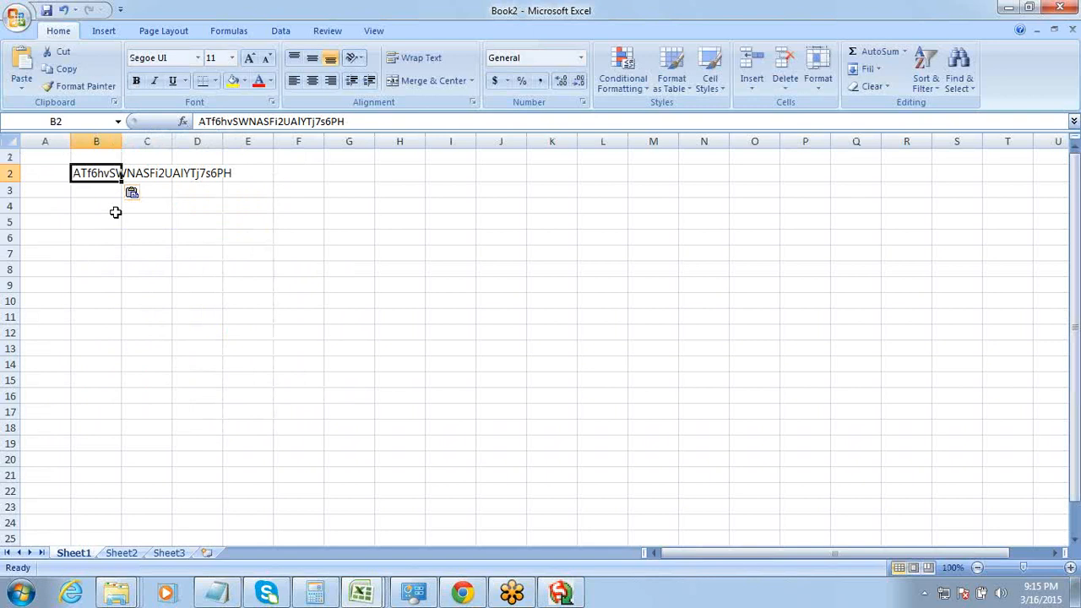
key(Delete)
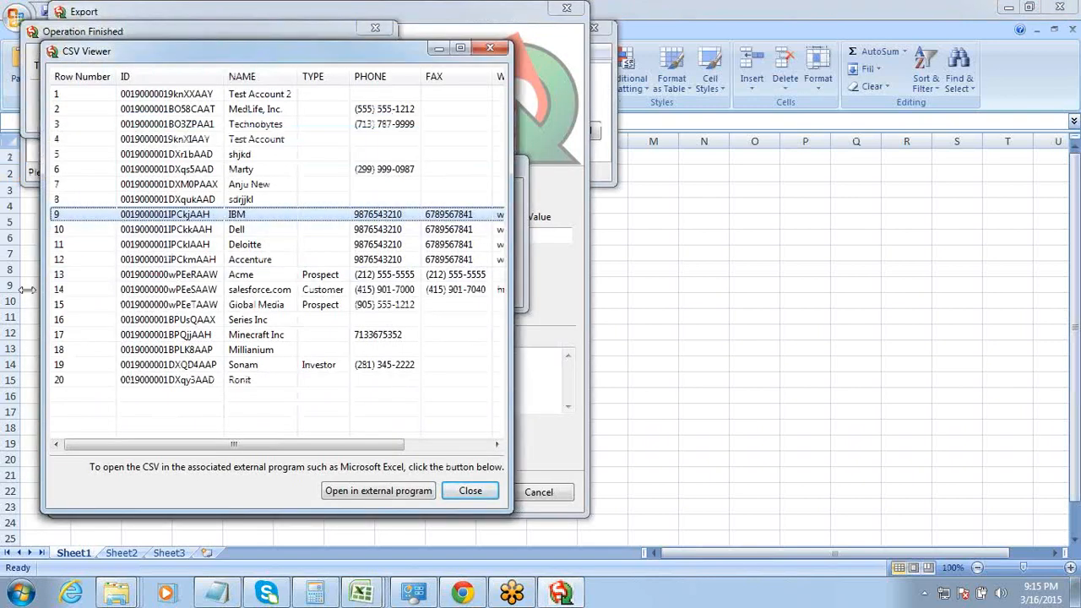
Close the exported accounts viewer and the finished export wizard, then start a new export.
click(447, 497)
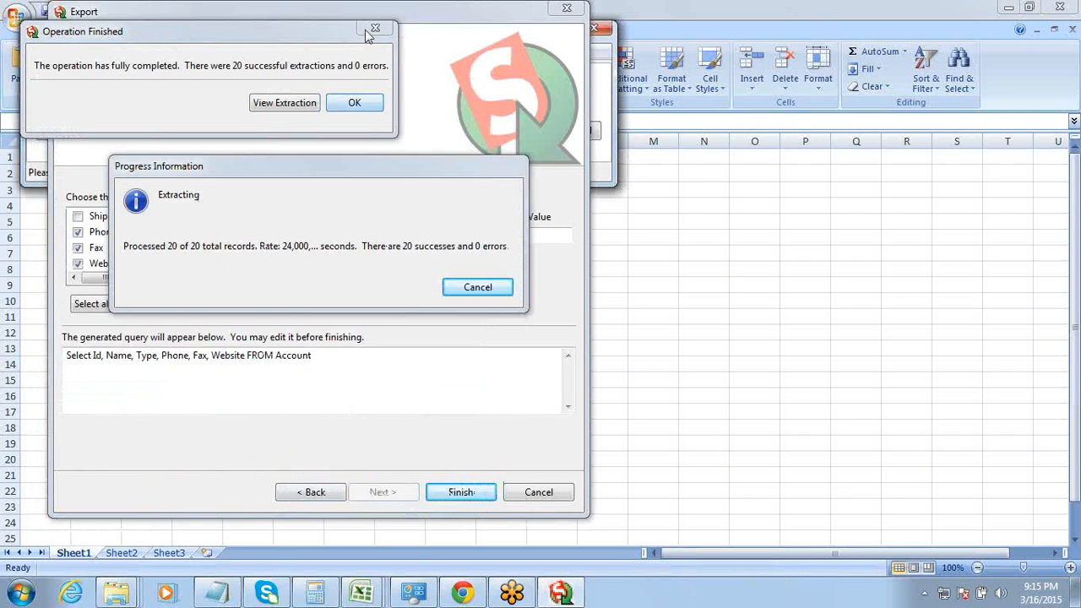
click(468, 289)
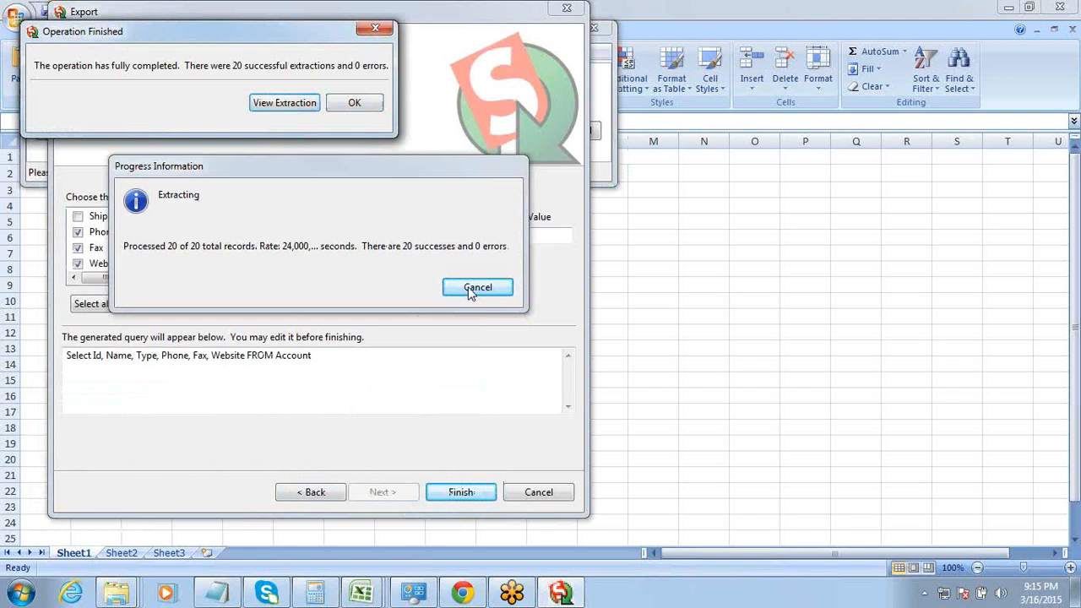
click(354, 103)
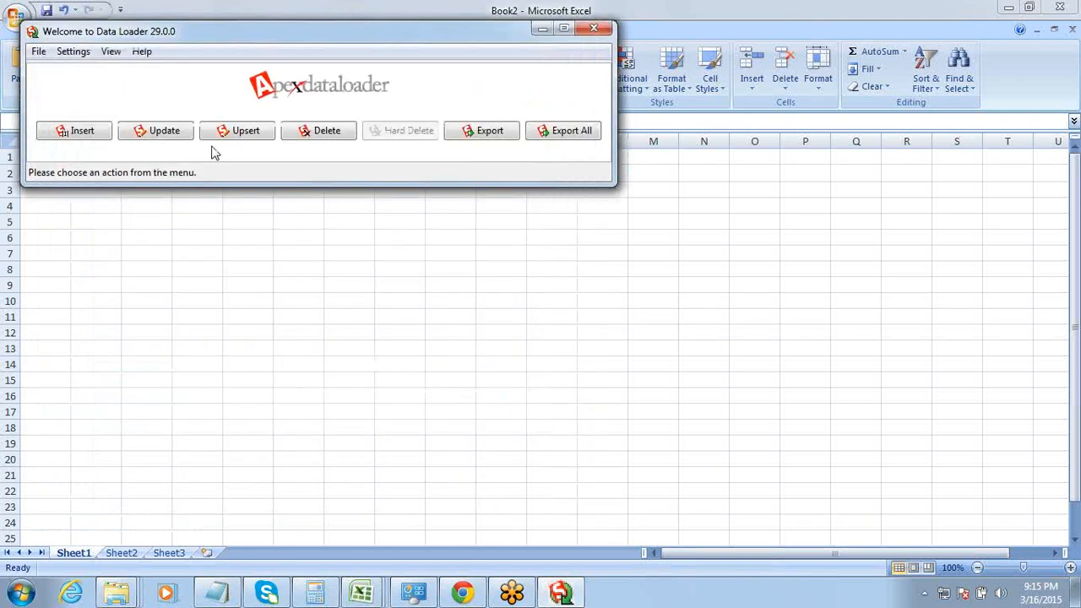
click(465, 134)
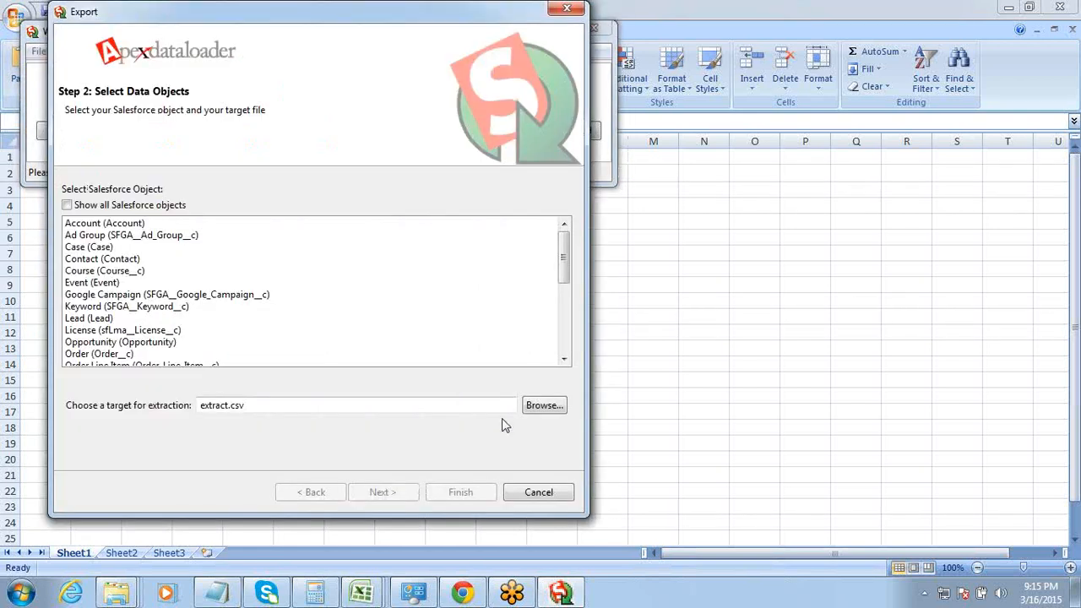
Browse for the export target file, bringing up the Save As dialog with 'extract' as name.
click(553, 406)
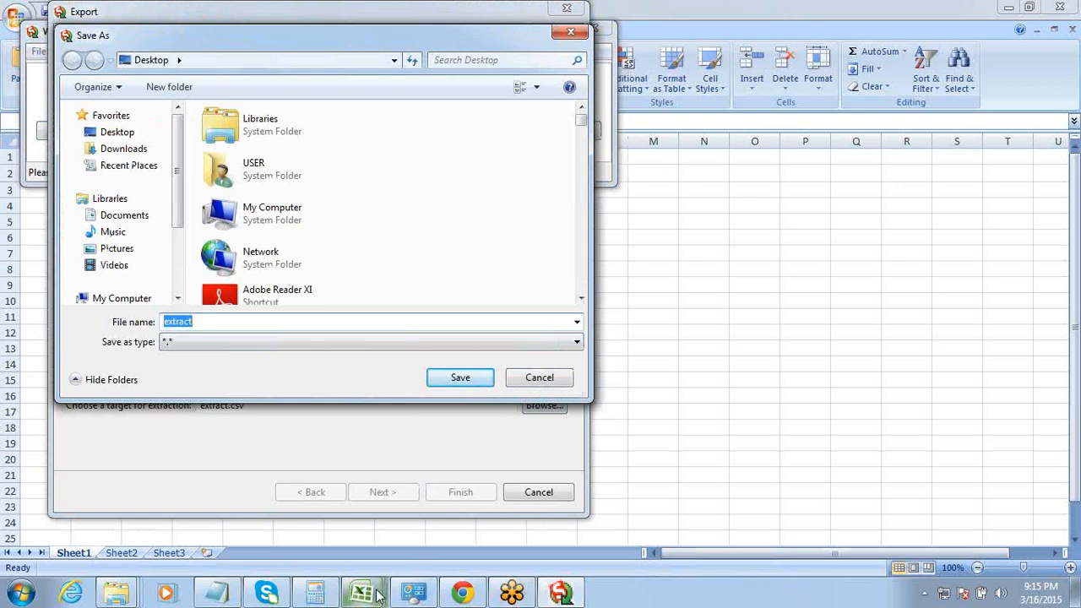
mouse_move(378, 596)
click(744, 471)
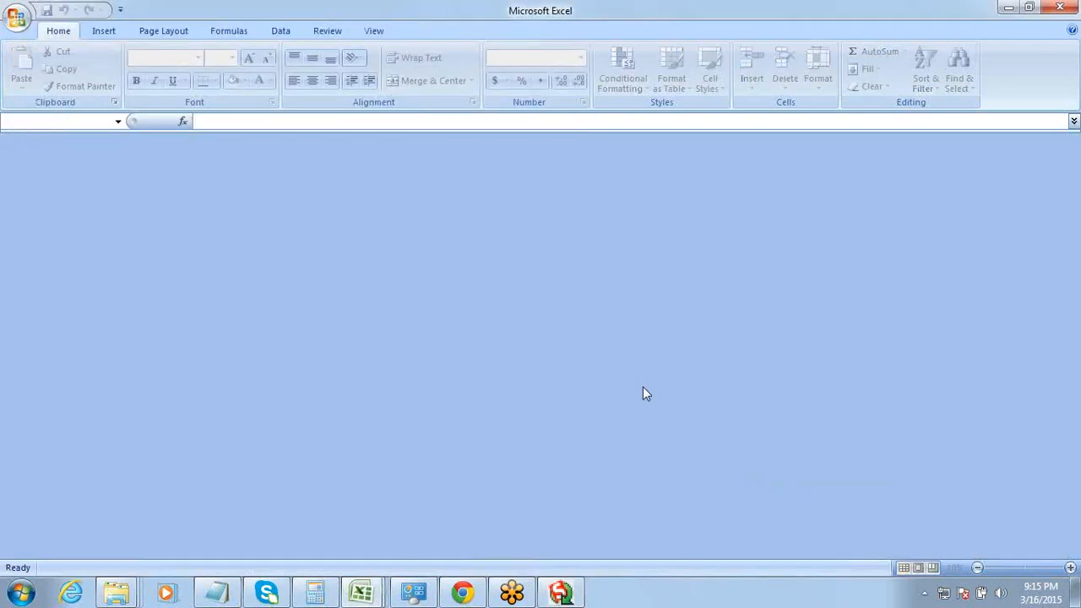
click(17, 18)
click(46, 88)
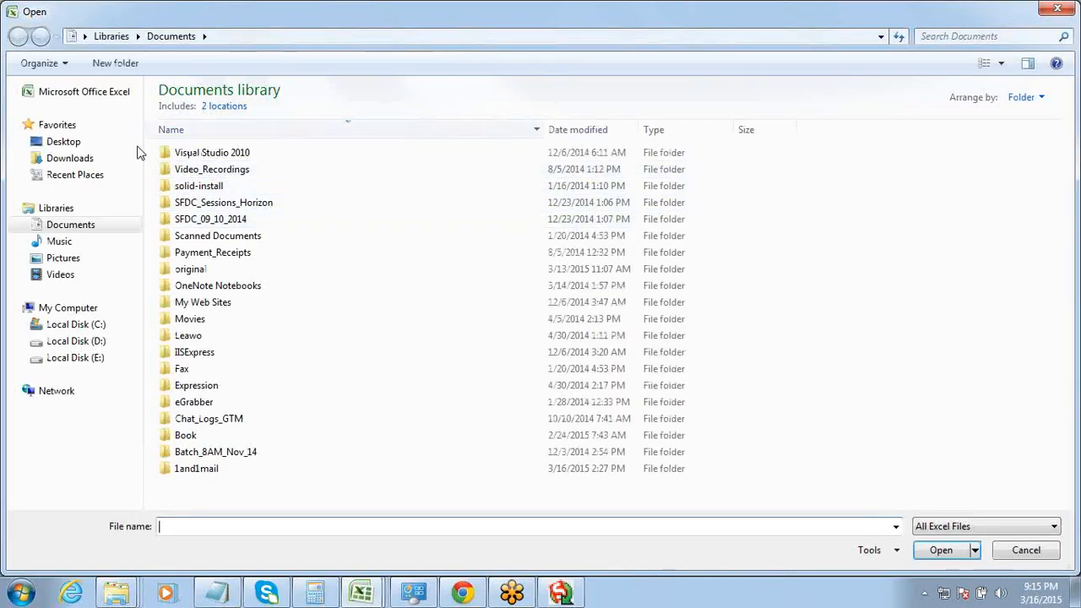
click(91, 142)
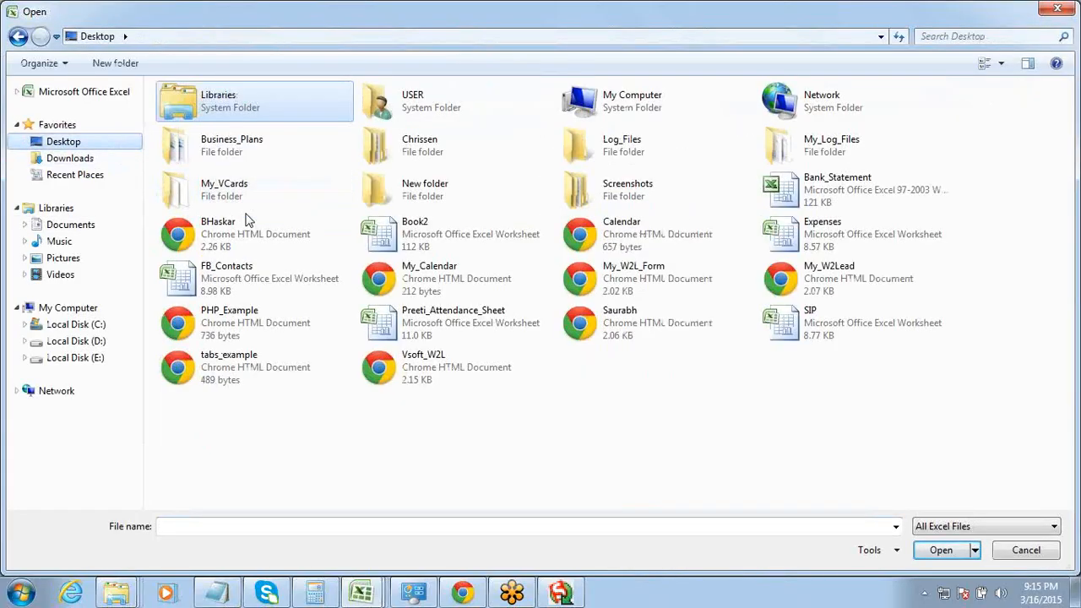
click(982, 527)
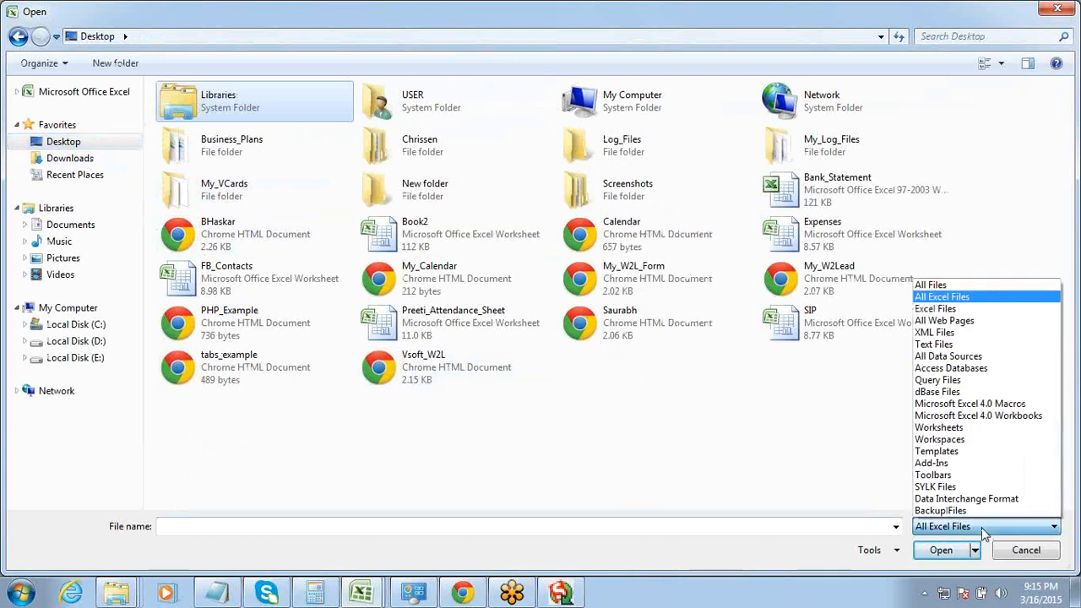
click(953, 284)
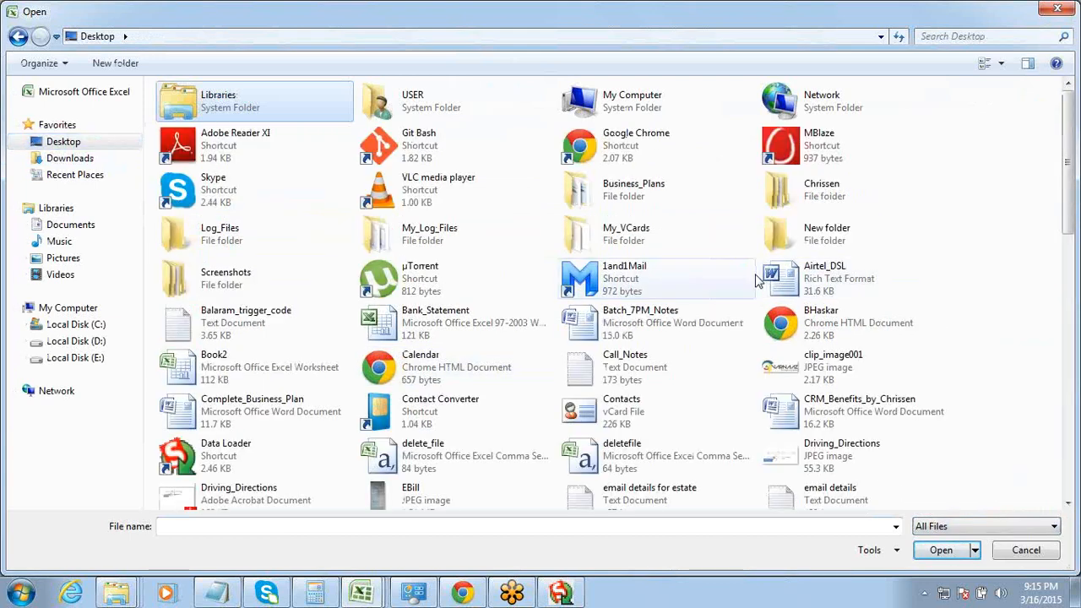
click(817, 294)
text(ex)
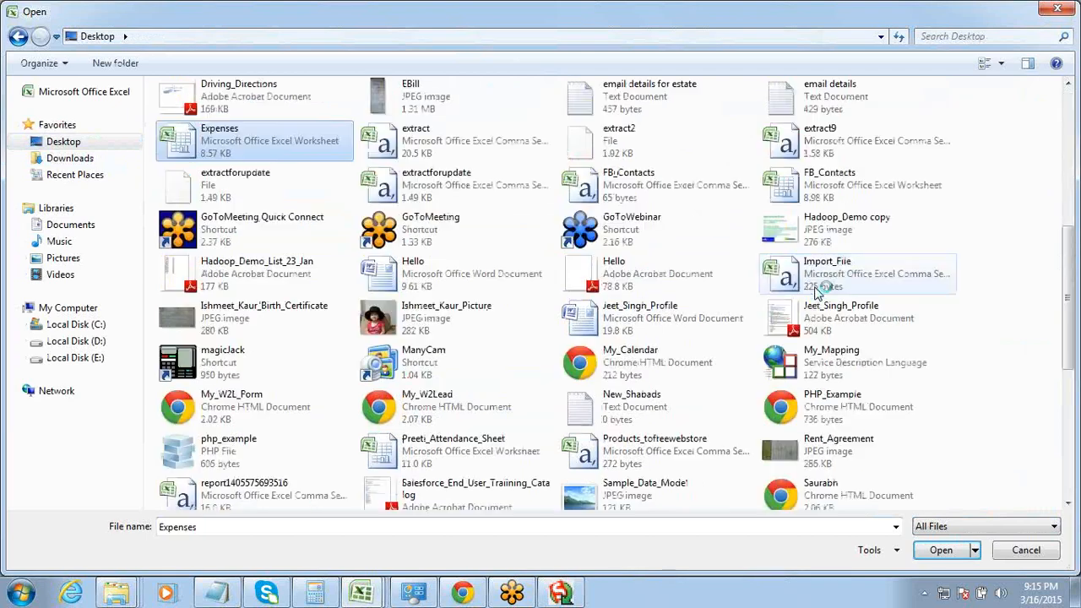
text(tract)
key(Right)
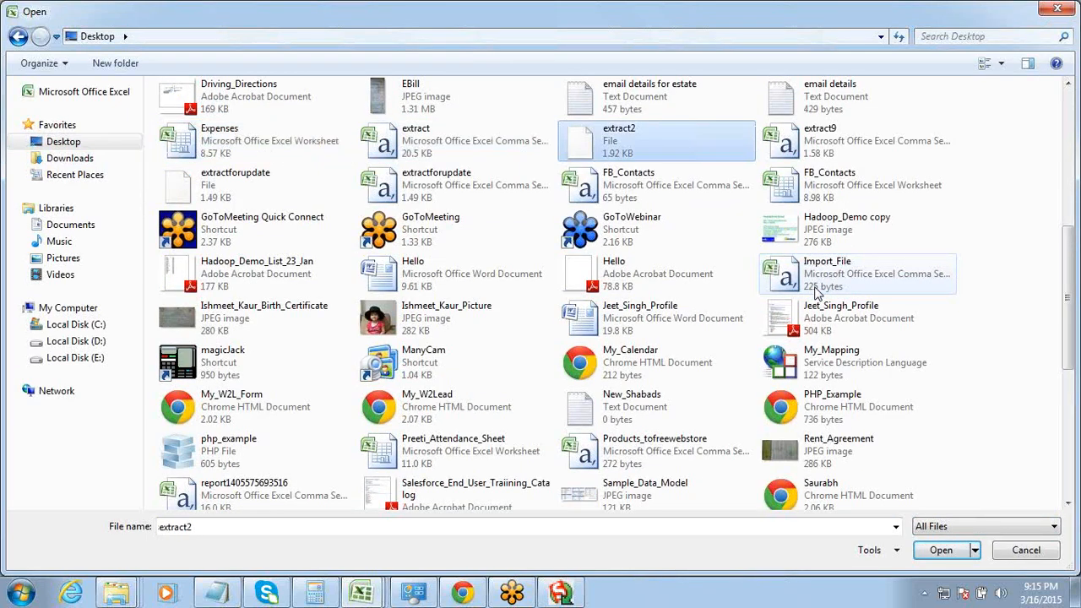
key(Return)
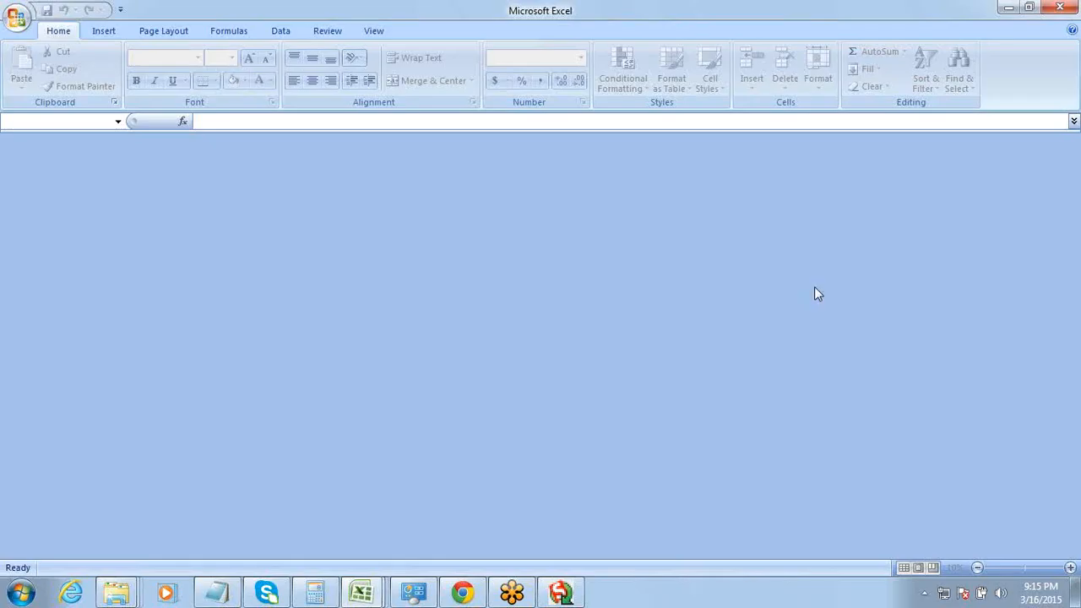
key(Left)
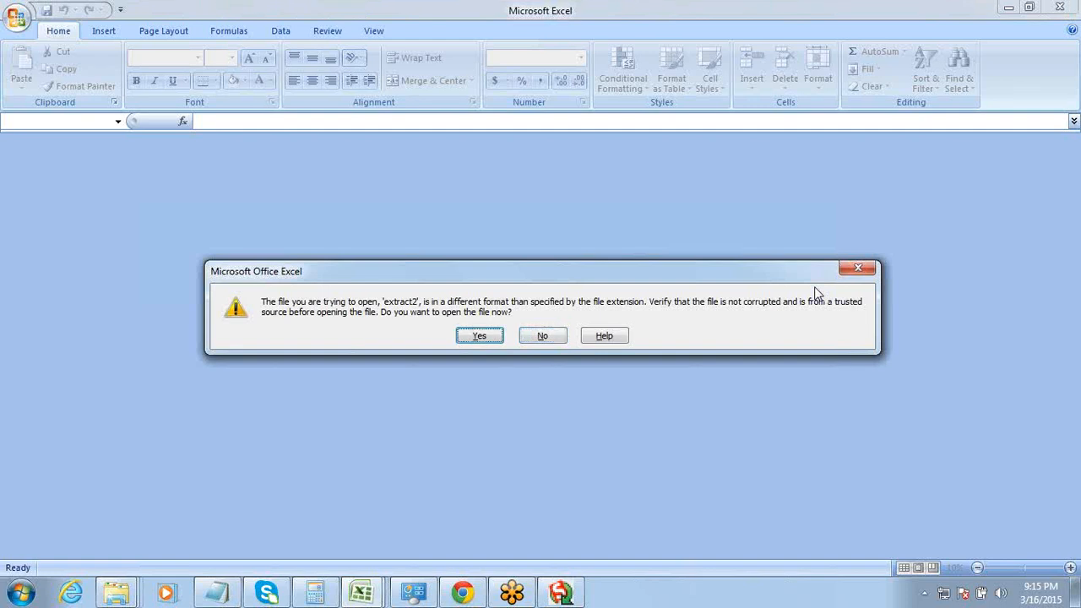
key(Return)
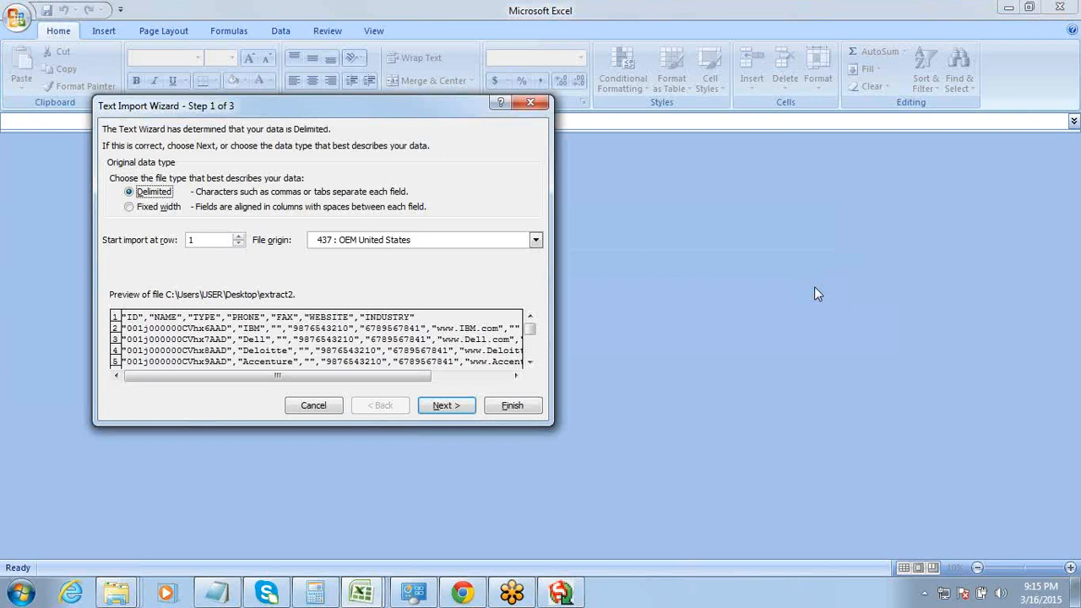
click(464, 405)
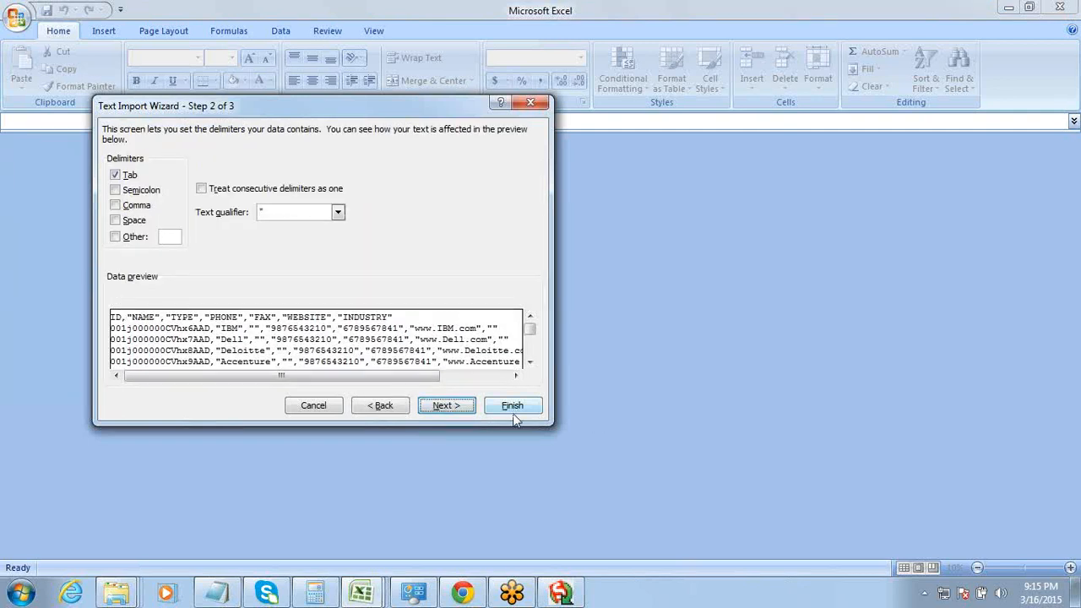
click(447, 407)
click(512, 408)
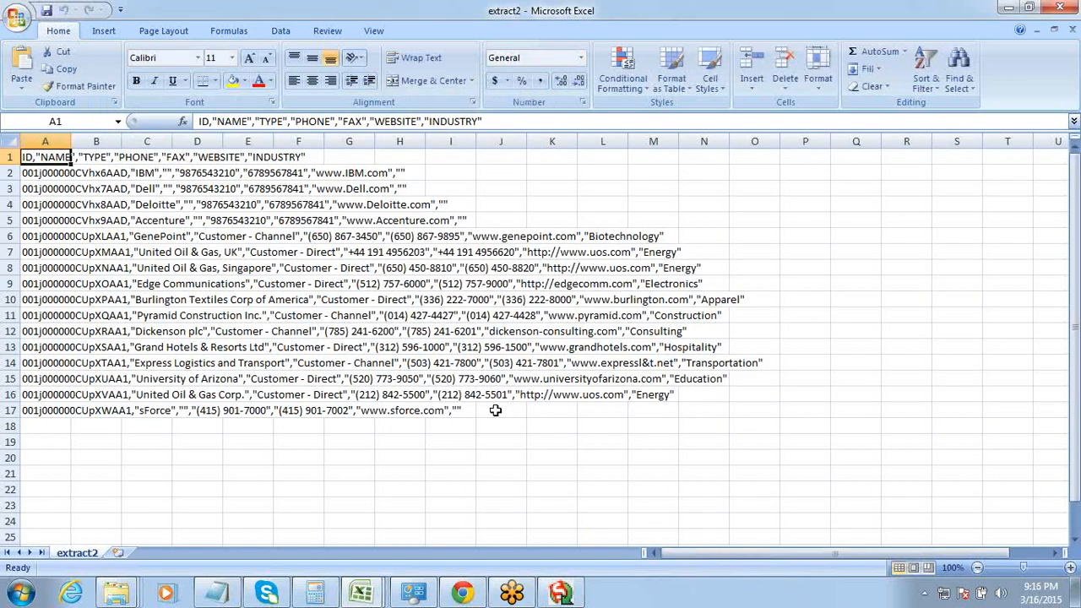
key(ctrl+shift+Down)
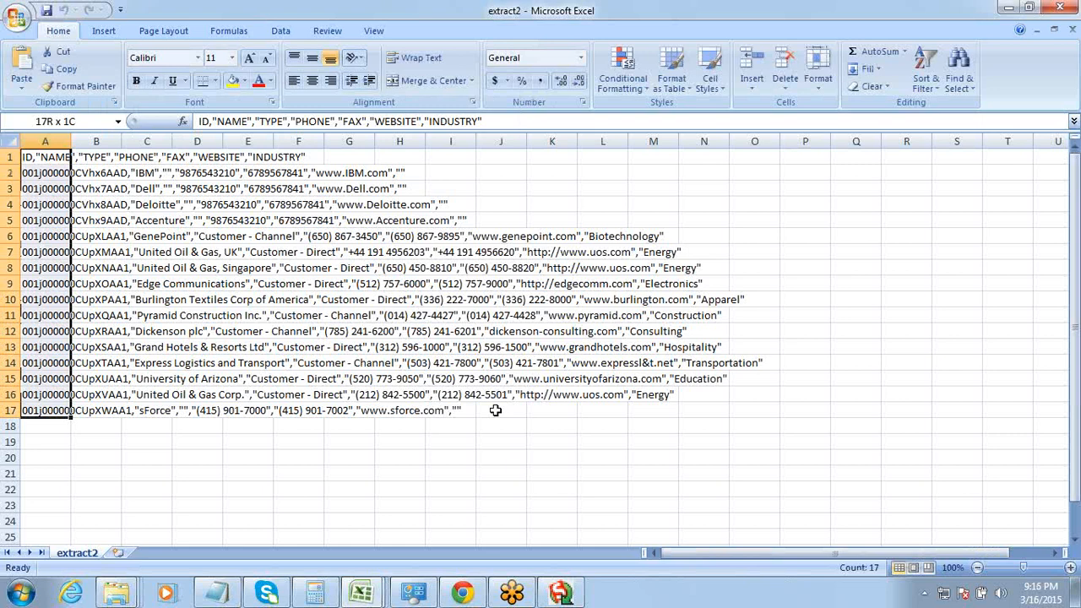
key(ctrl+shift+Up)
Close the extract2 workbook, cancel the Save As so the target stays extract.csv, and return to Excel.
key(ctrl+w)
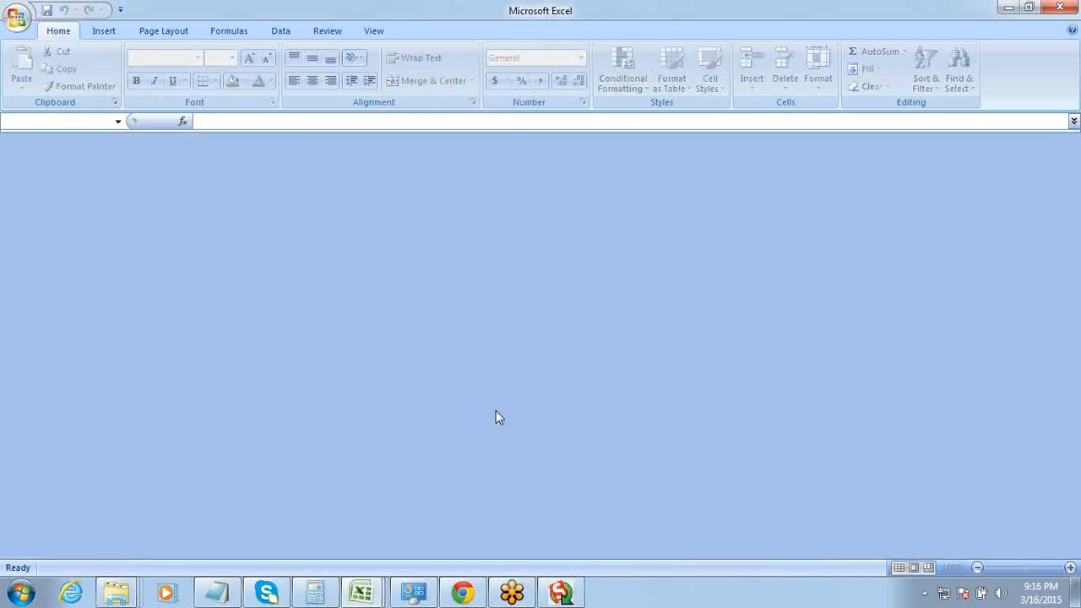
key(alt+Tab)
key(alt+Tab)
key(alt+Tab)
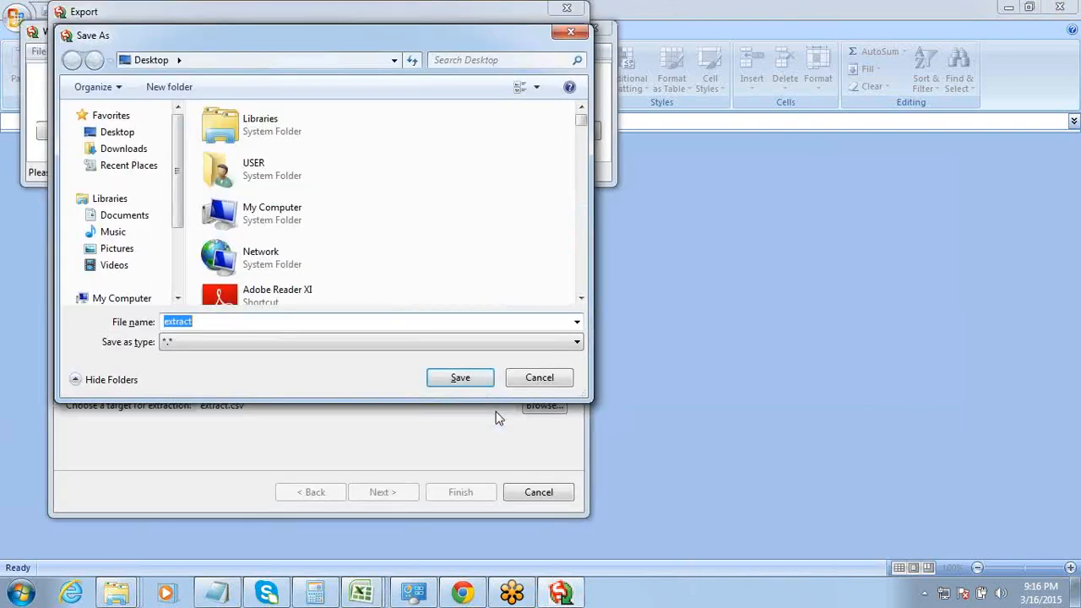
click(549, 383)
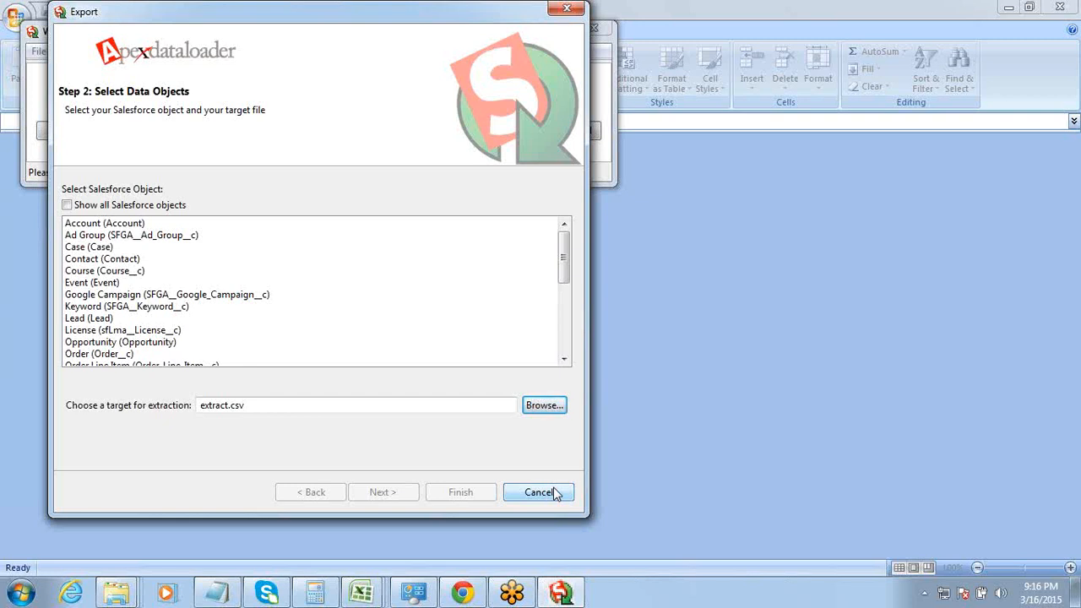
mouse_move(479, 596)
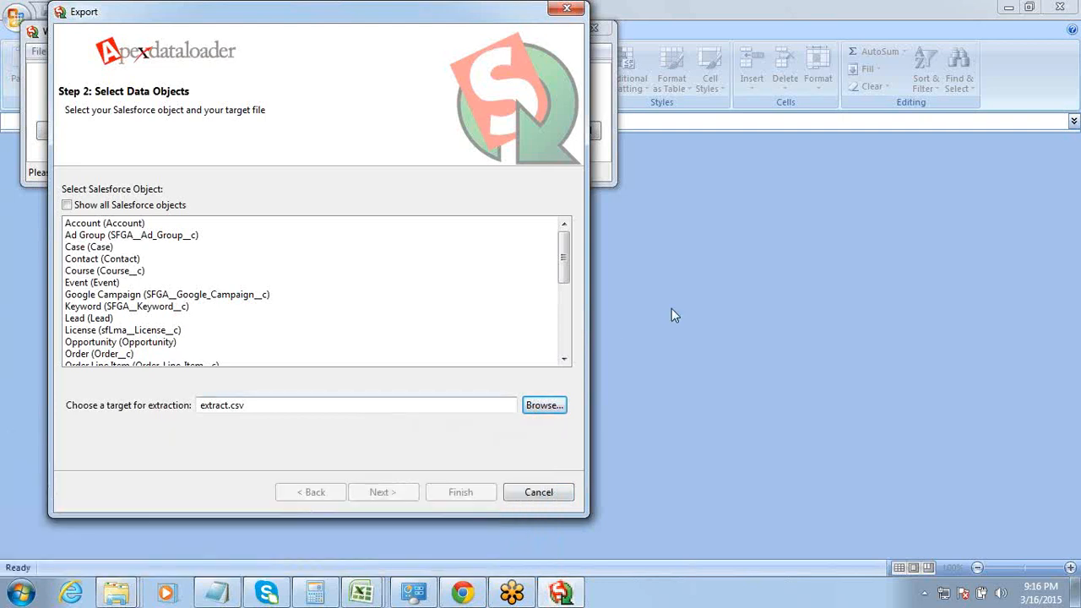
click(698, 309)
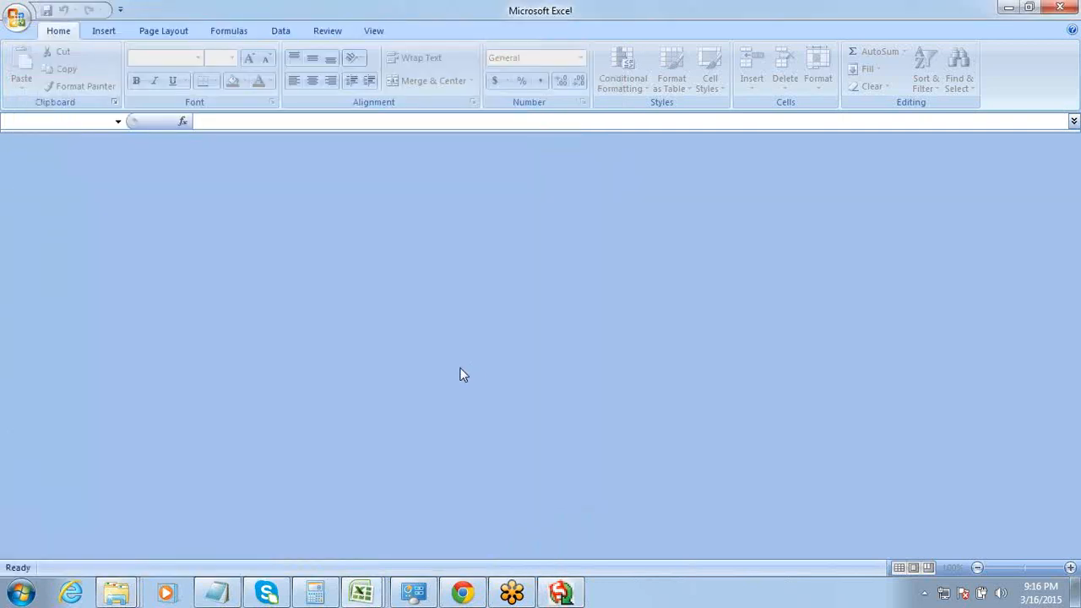
Bring up the Desktop folder window and open the Log_Files folder.
mouse_move(117, 594)
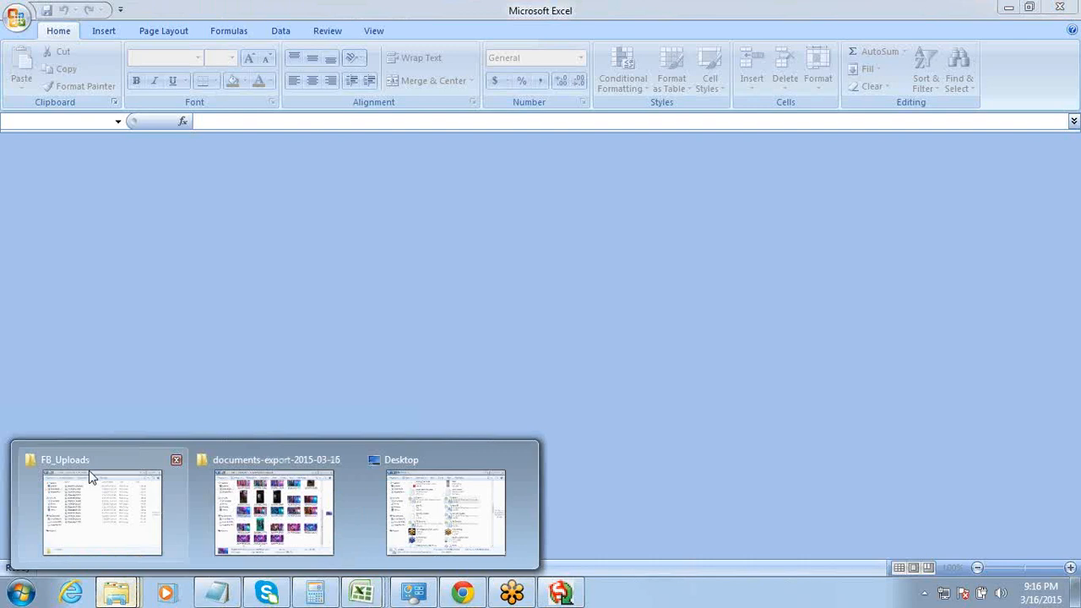
click(467, 463)
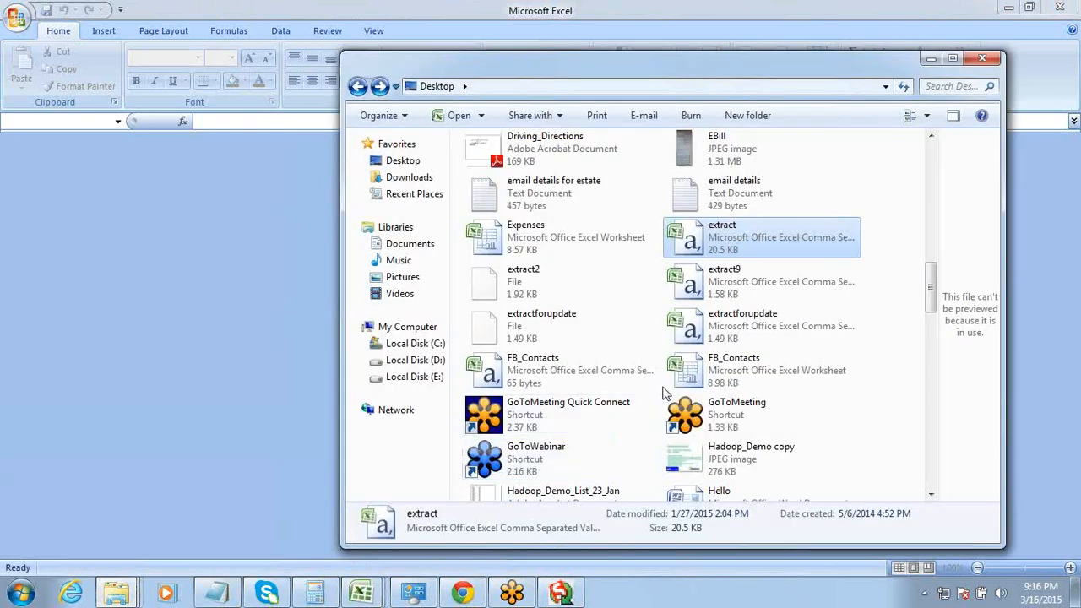
click(726, 379)
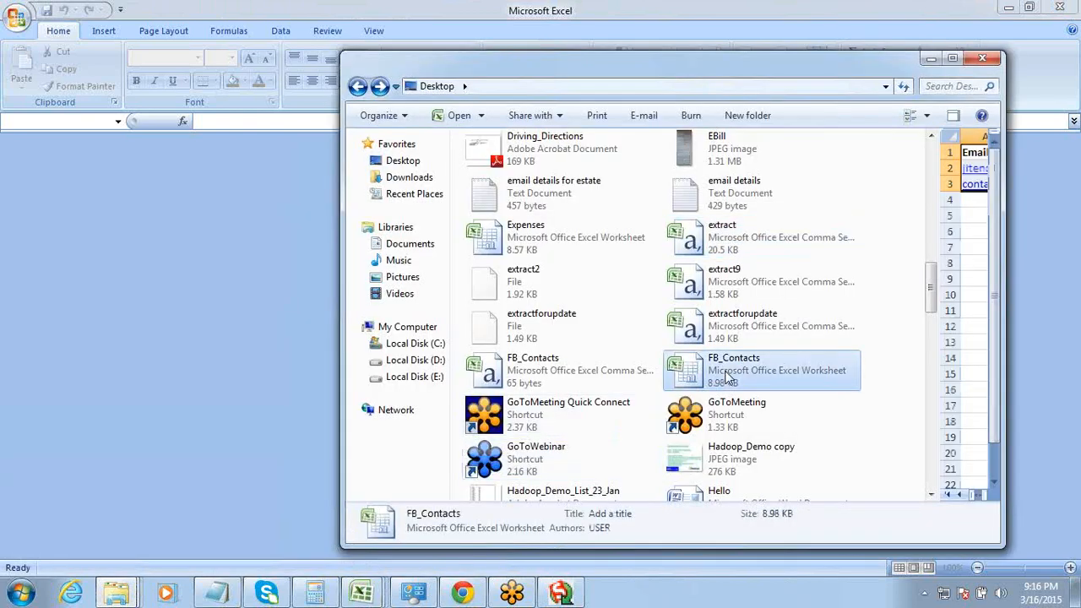
key(l)
key(l)
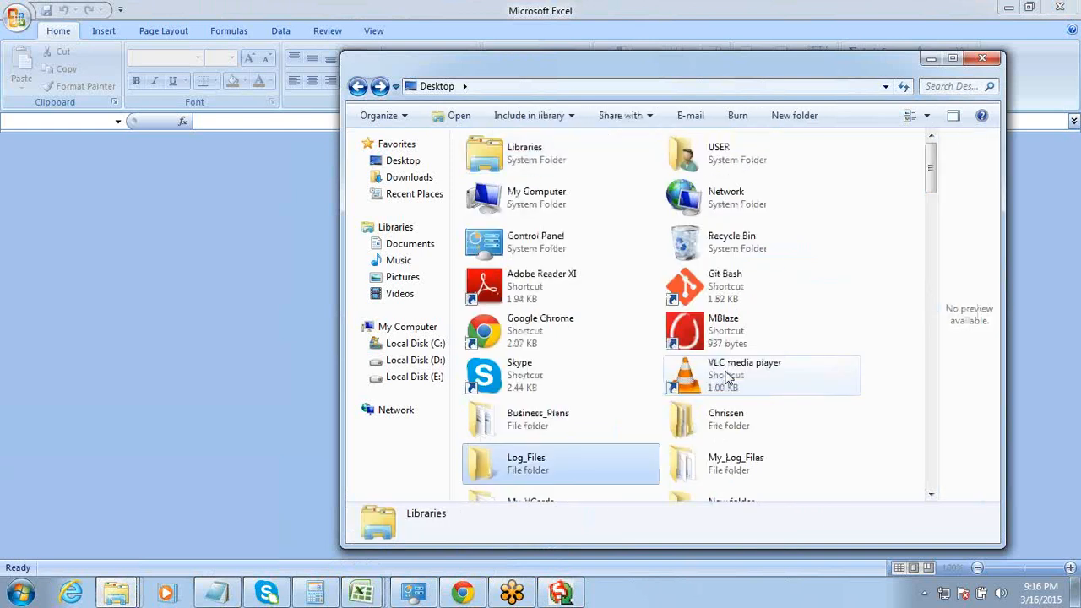
key(Right)
key(Left)
key(Return)
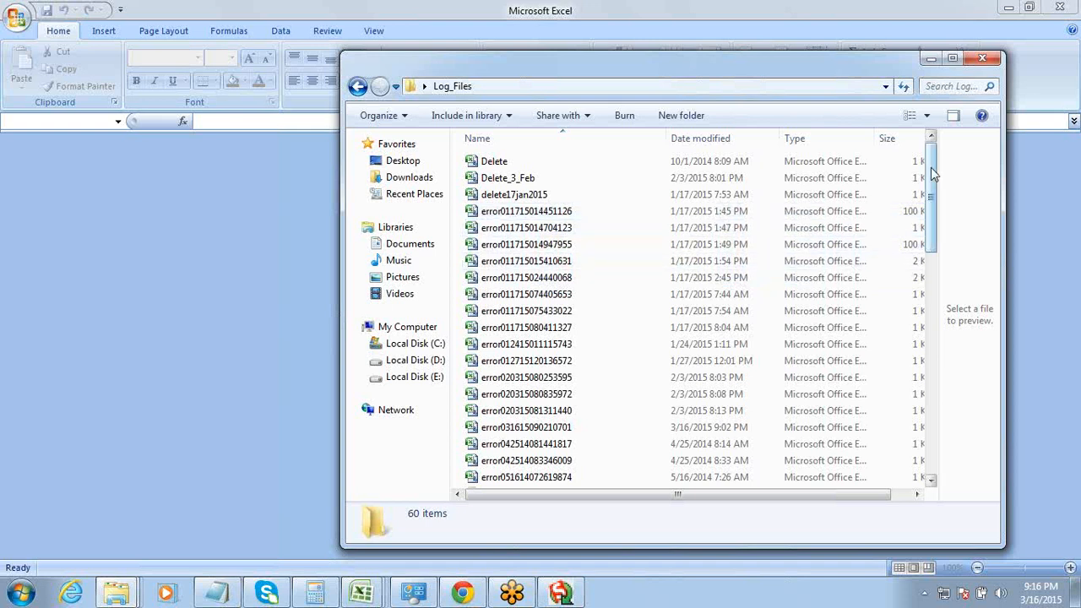
drag(930, 168, 932, 183)
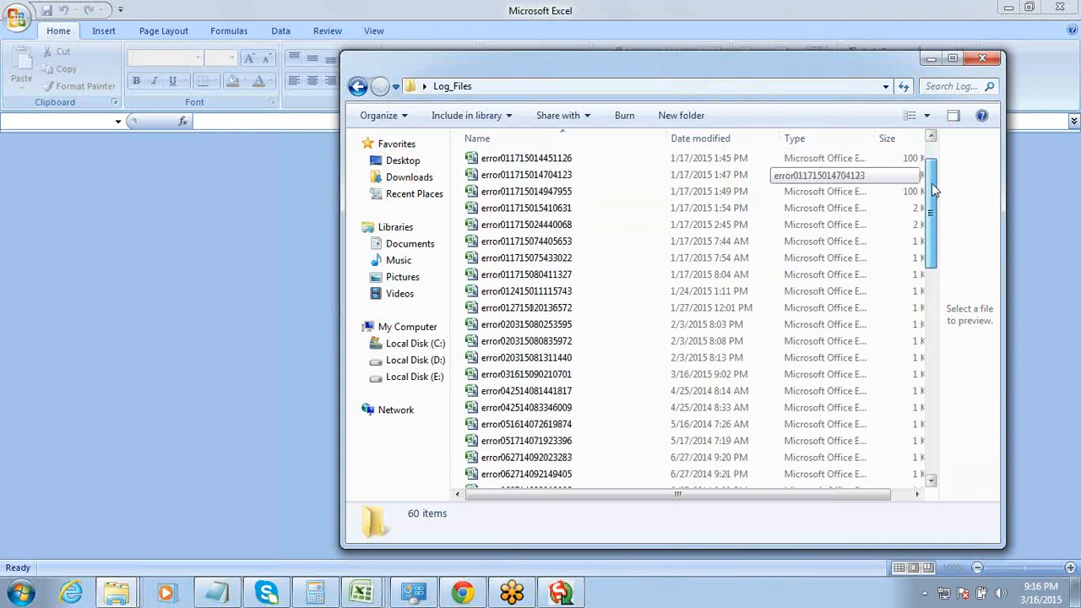
click(709, 382)
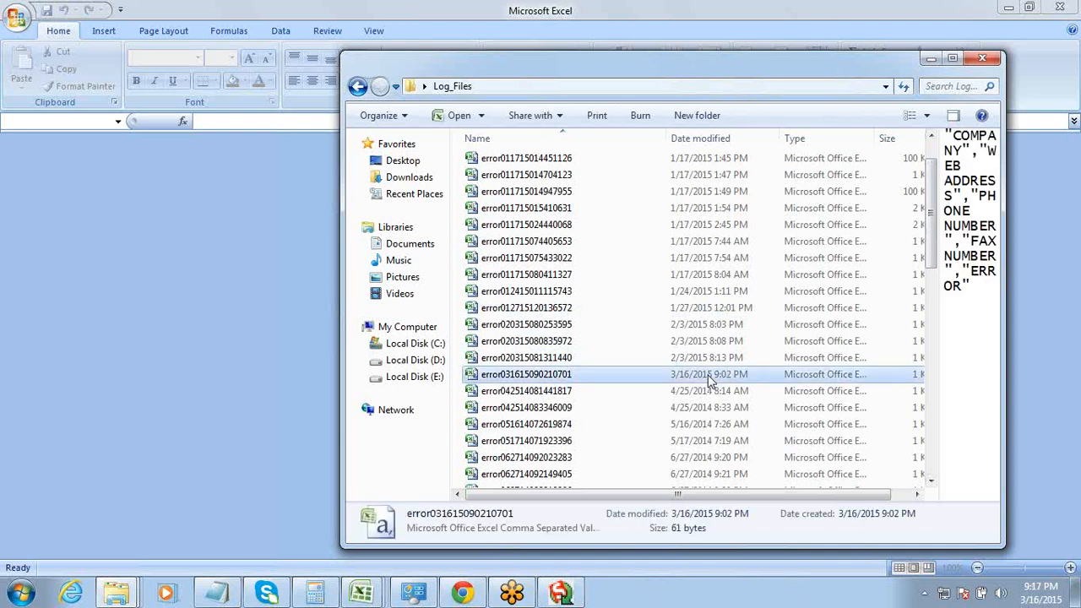
drag(935, 259, 945, 414)
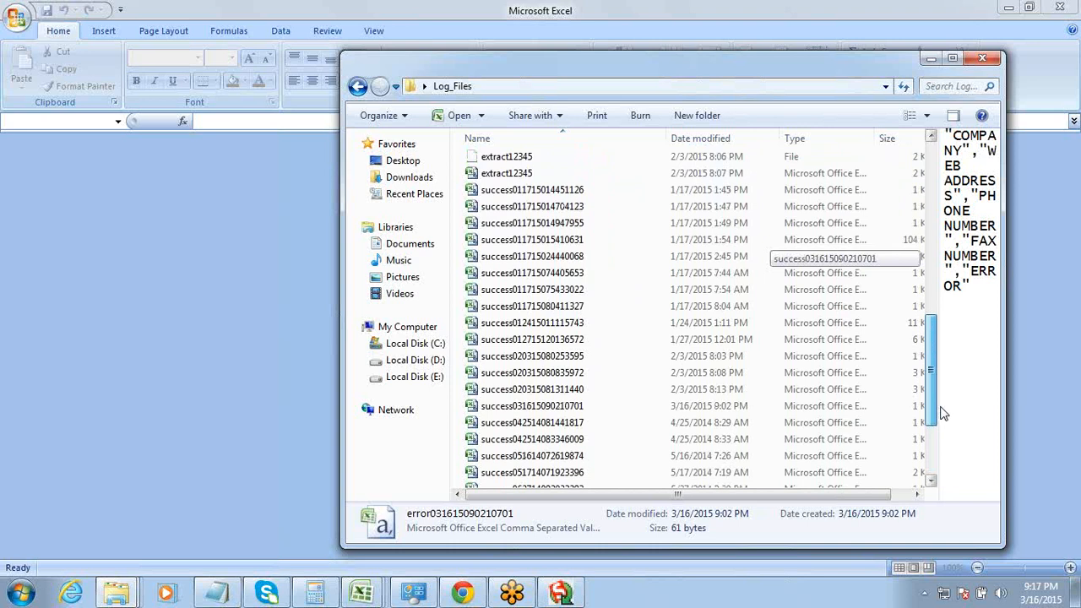
click(712, 408)
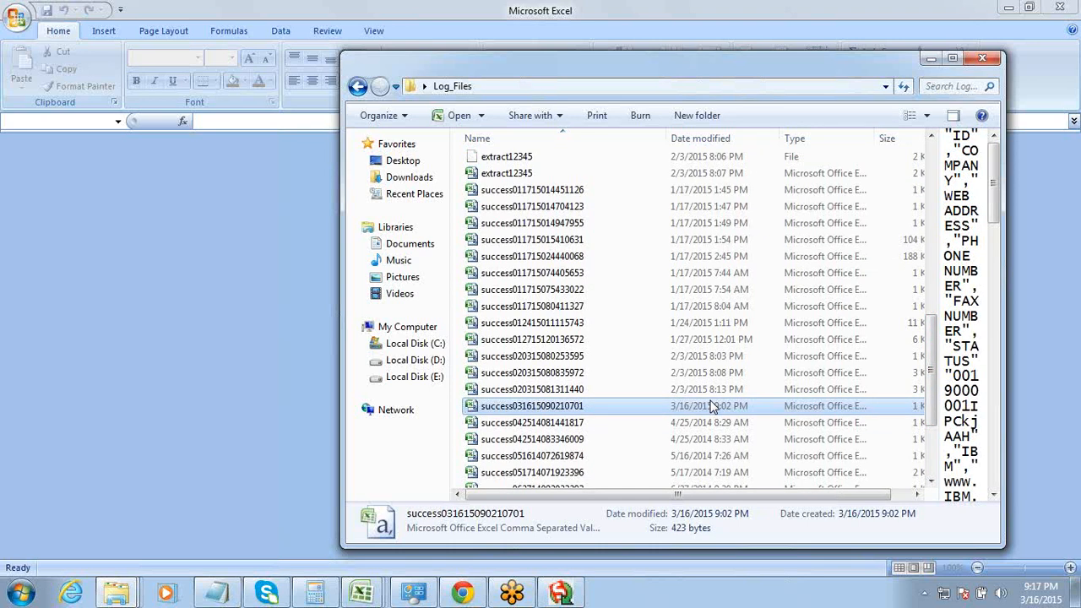
click(15, 25)
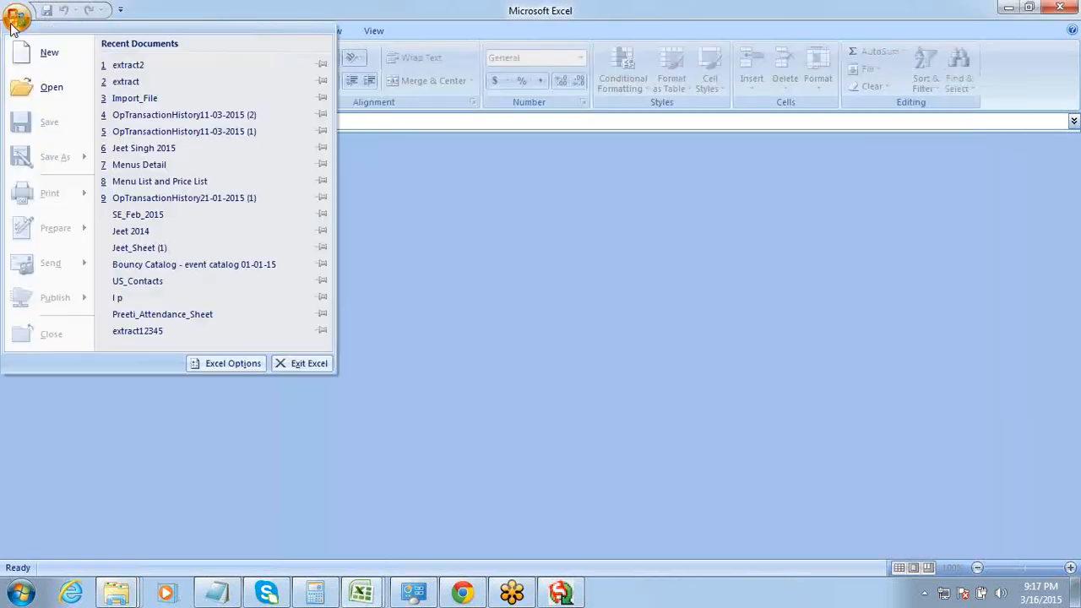
click(48, 85)
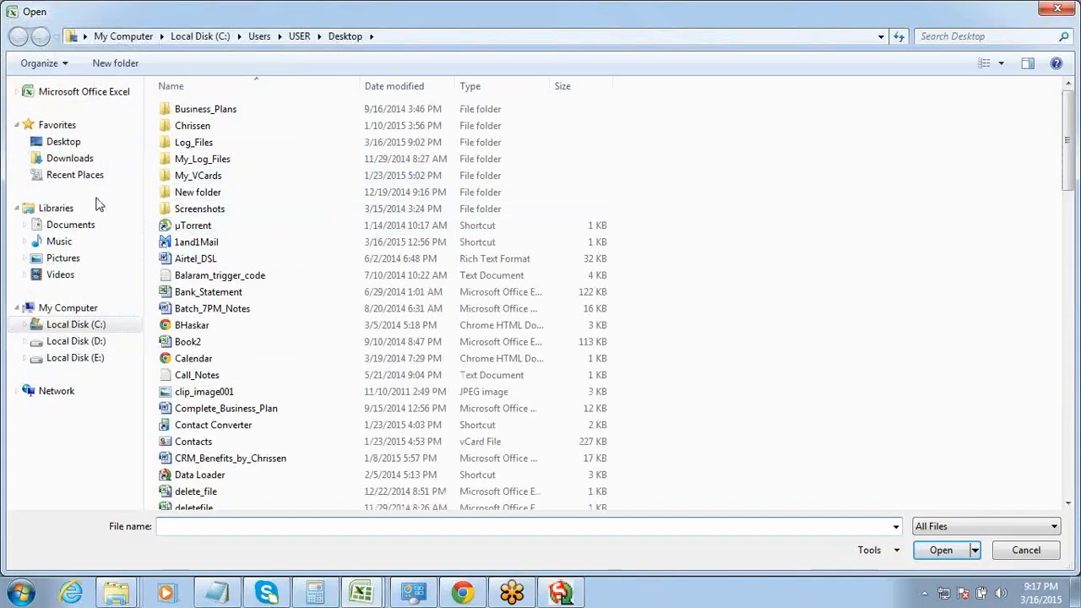
click(63, 142)
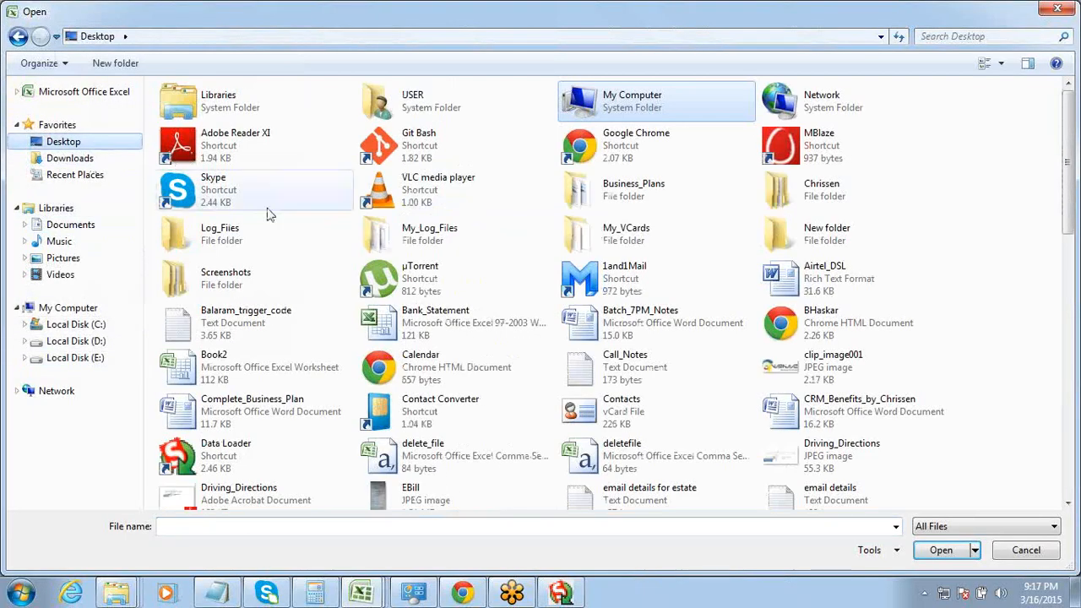
double_click(250, 253)
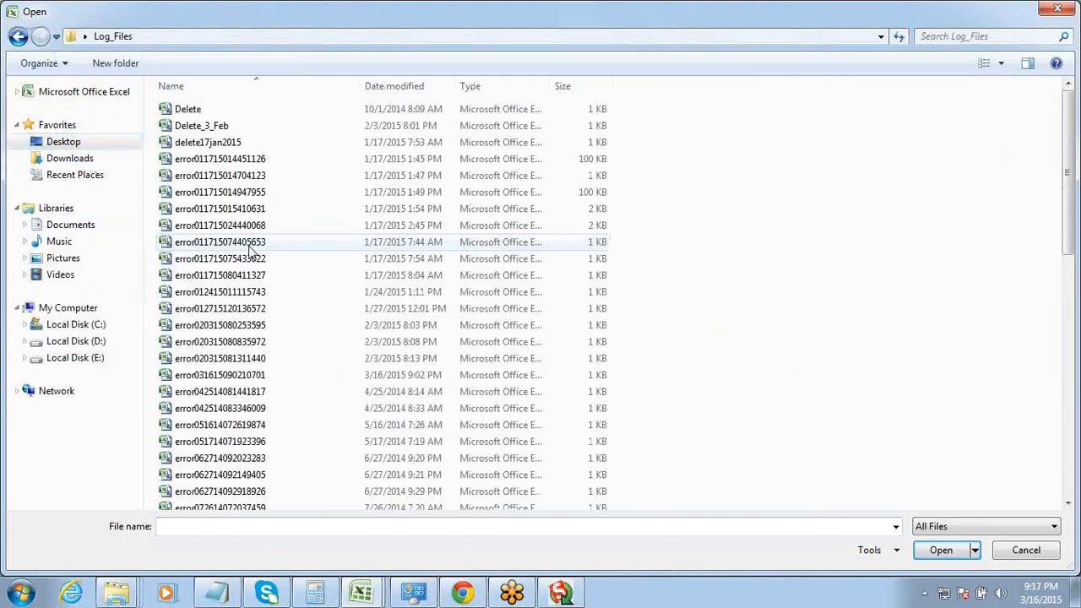
double_click(250, 243)
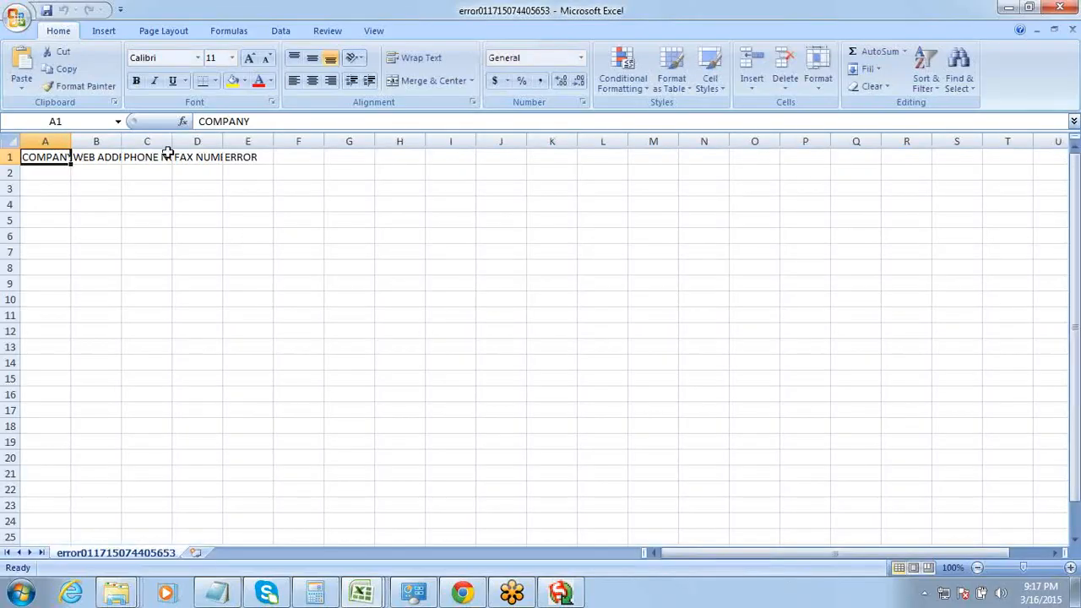
click(15, 17)
click(38, 86)
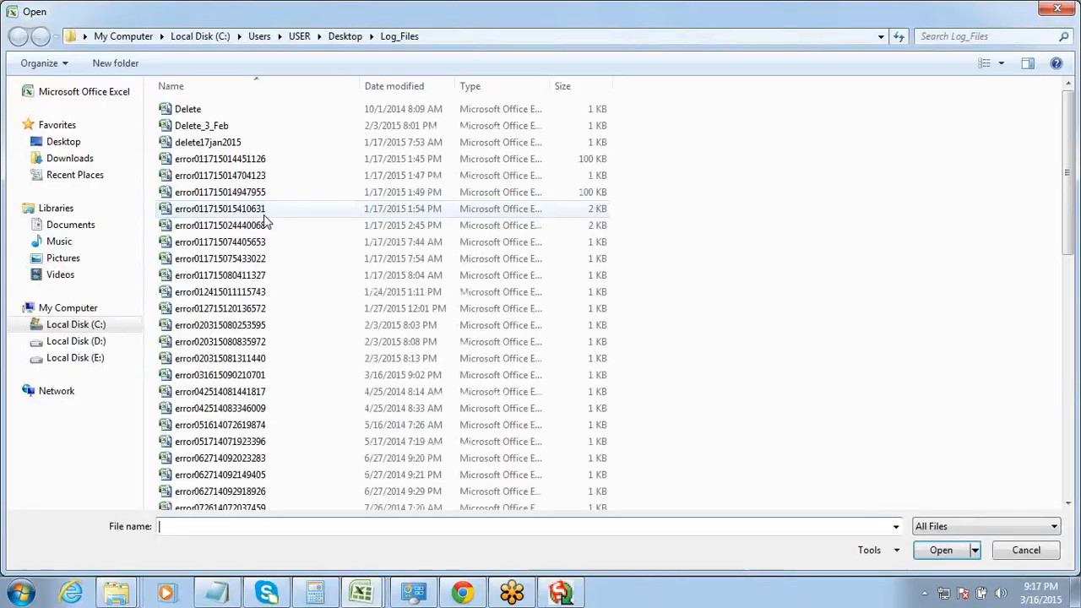
drag(1070, 185, 1070, 365)
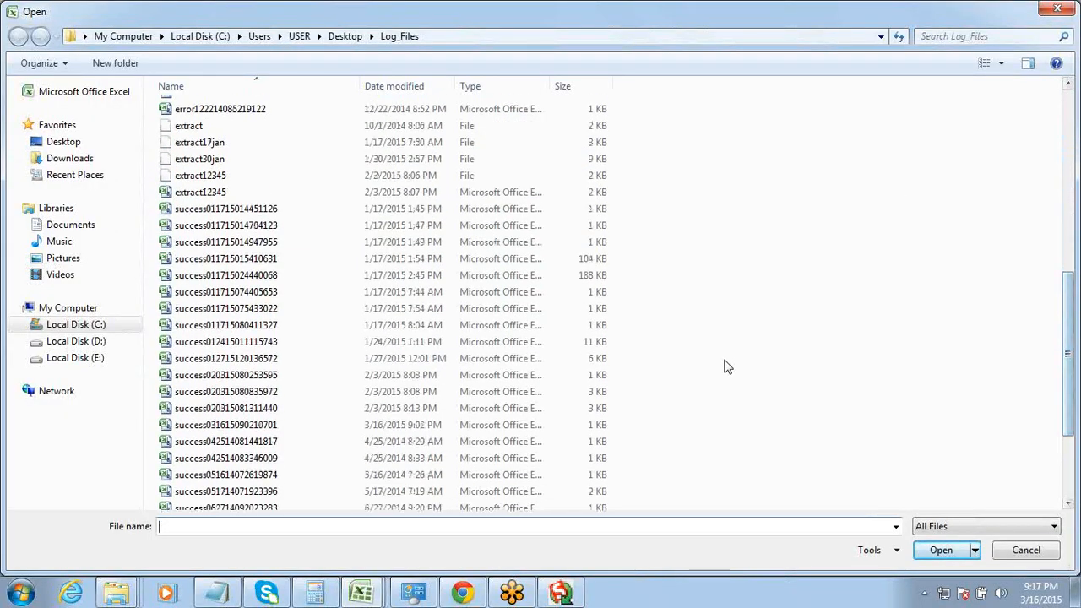
click(424, 426)
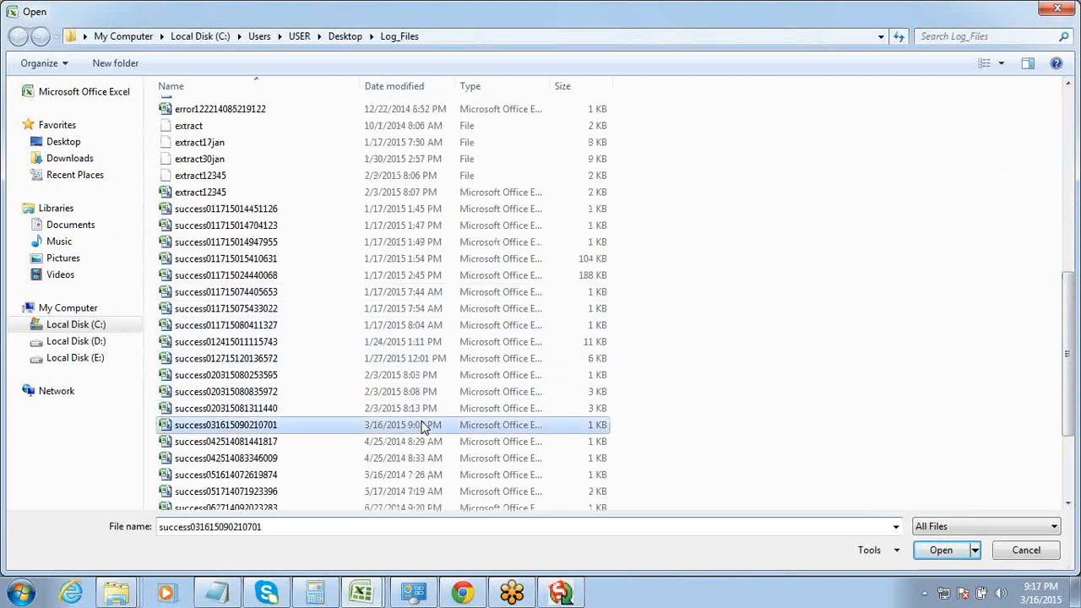
click(944, 550)
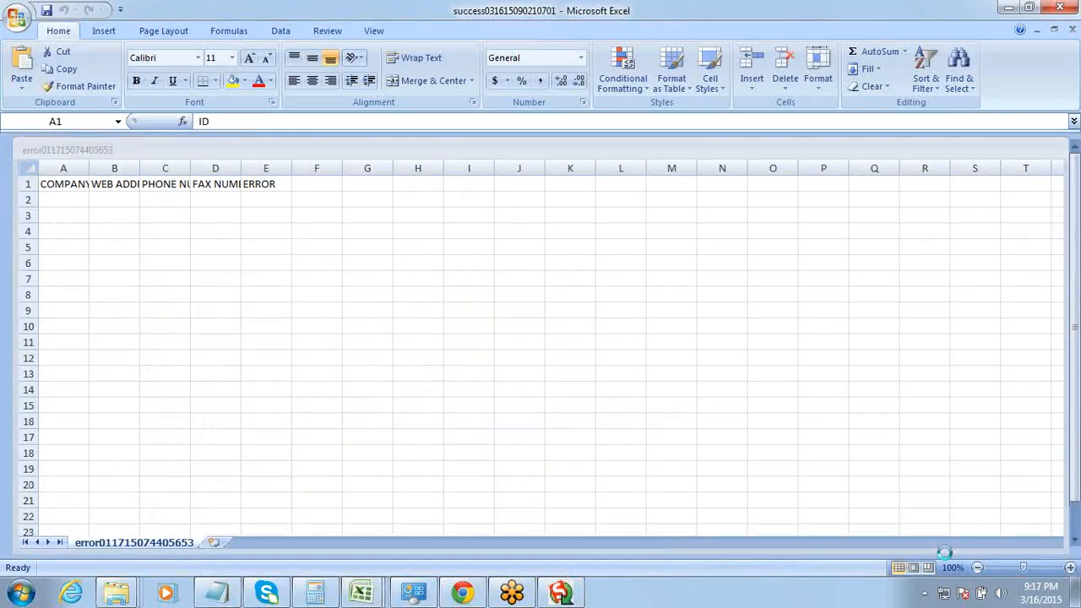
drag(71, 141, 195, 164)
drag(249, 138, 738, 144)
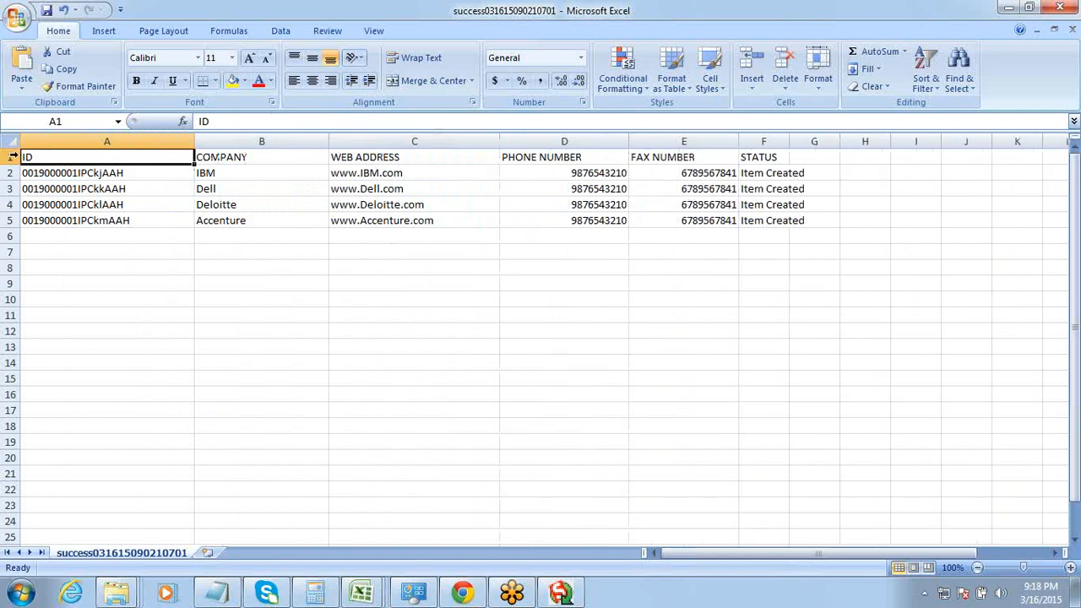
Widen column E, then select and copy the ID header with the four account IDs.
click(38, 172)
key(ctrl+shift+Down)
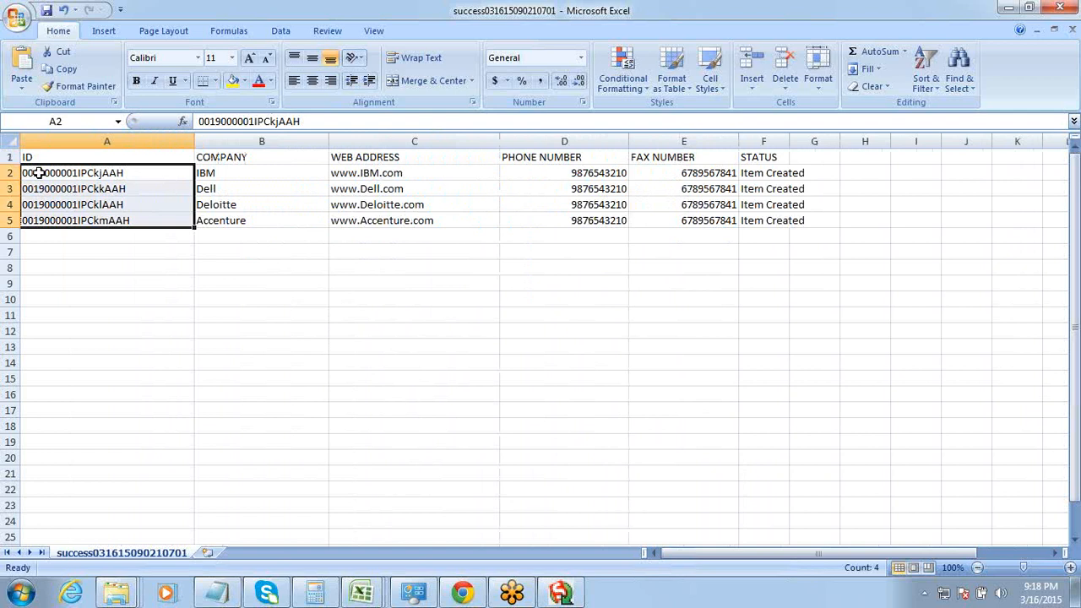
key(Up)
key(Down)
key(shift+Down)
key(ctrl+shift+Down)
key(Up)
key(ctrl+shift+Down)
key(ctrl+shift+Up)
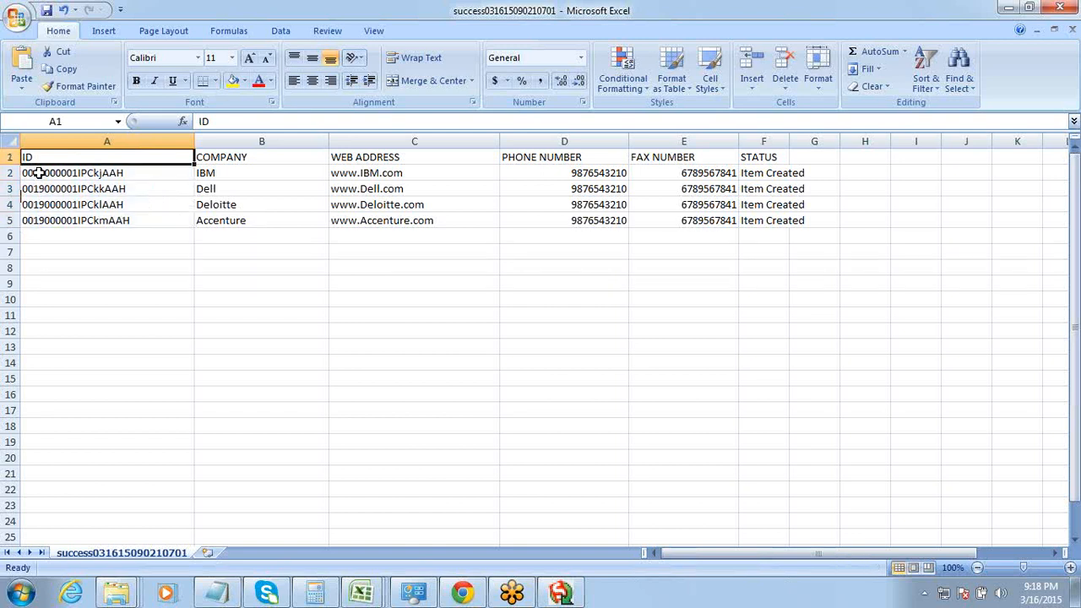
key(ctrl+shift+Down)
key(ctrl+c)
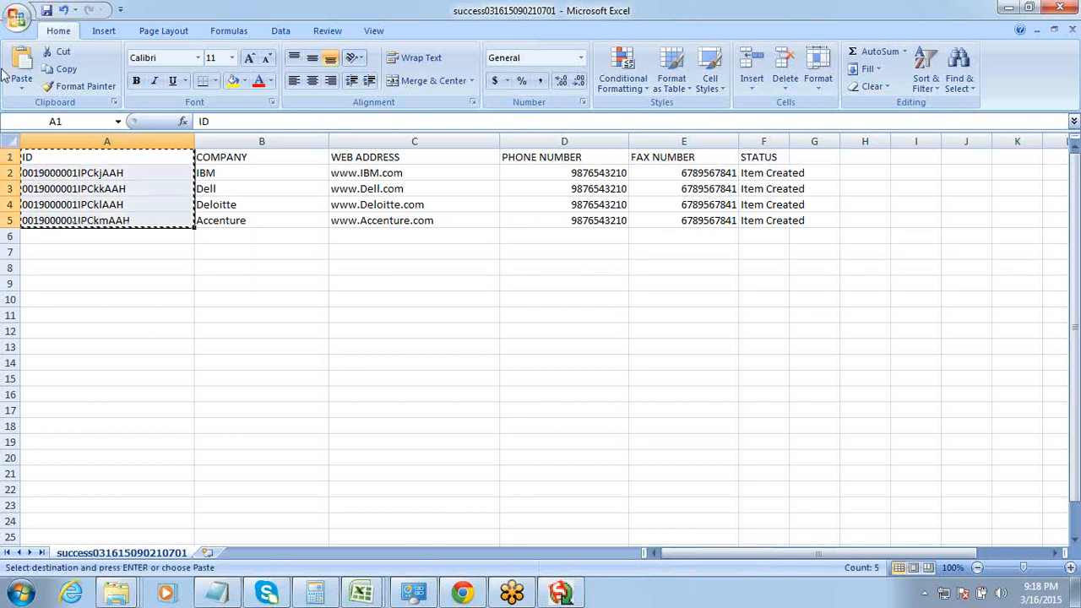
Paste the copied ID column into a new blank workbook.
click(20, 27)
click(40, 66)
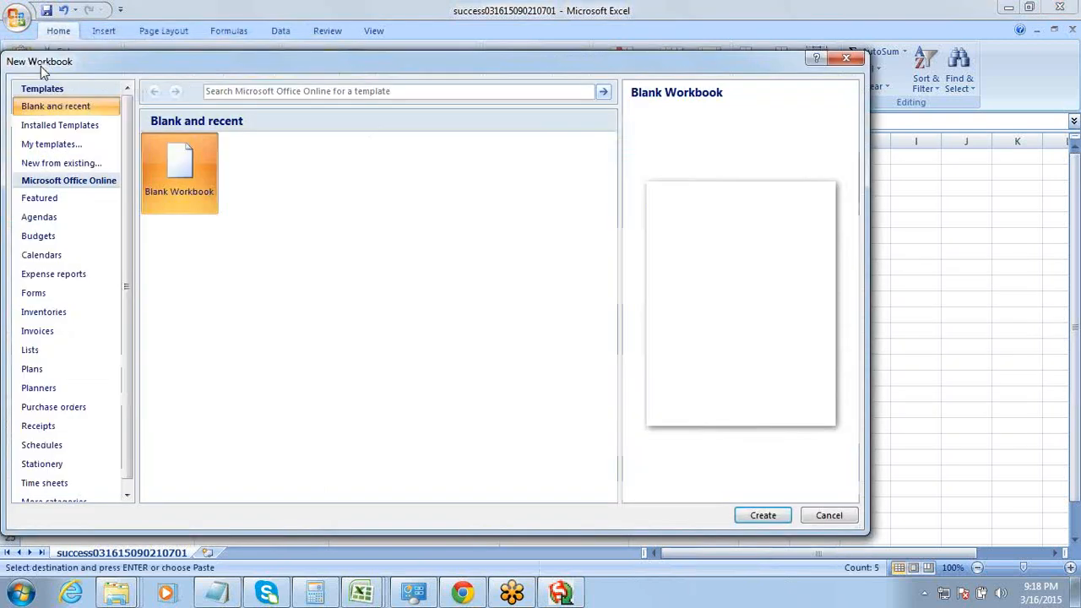
key(Return)
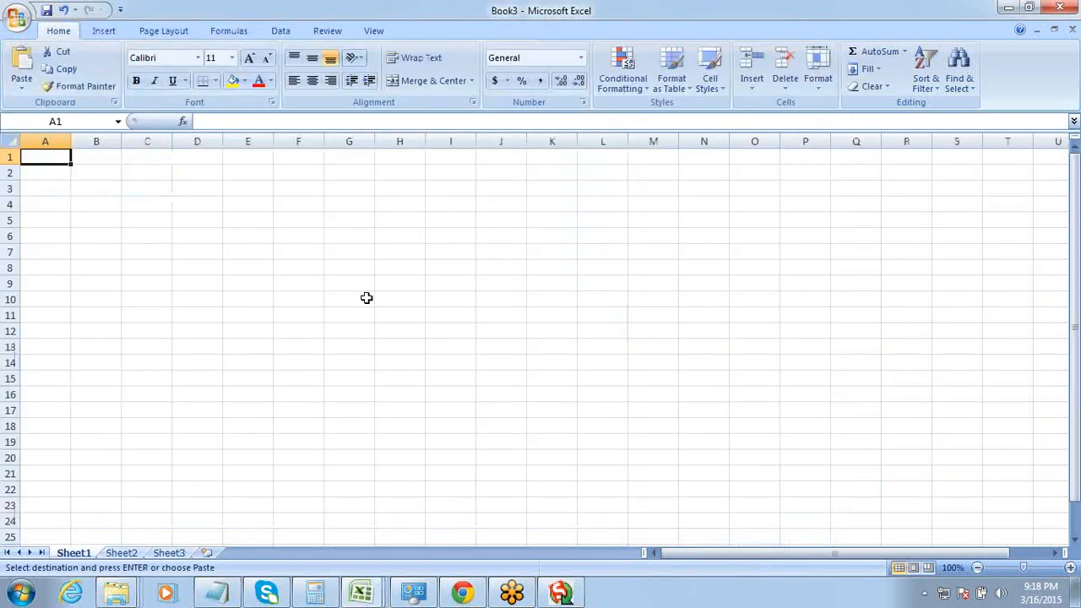
key(ctrl+v)
Save the new workbook on the Desktop as CSV (Comma delimited) named Delete_16_March_2015, then close it.
click(18, 25)
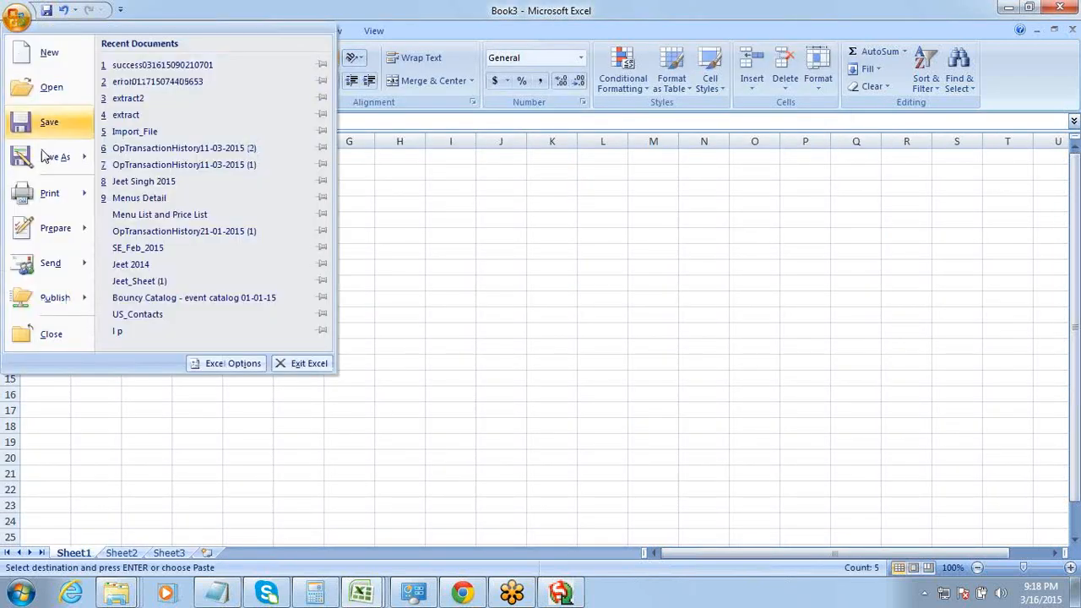
click(49, 159)
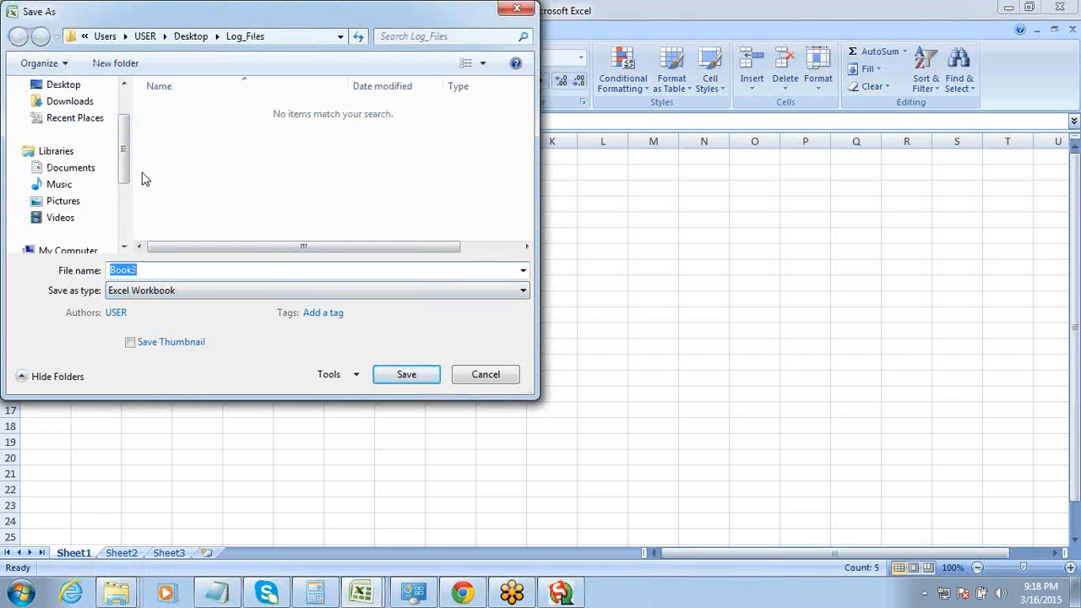
click(194, 36)
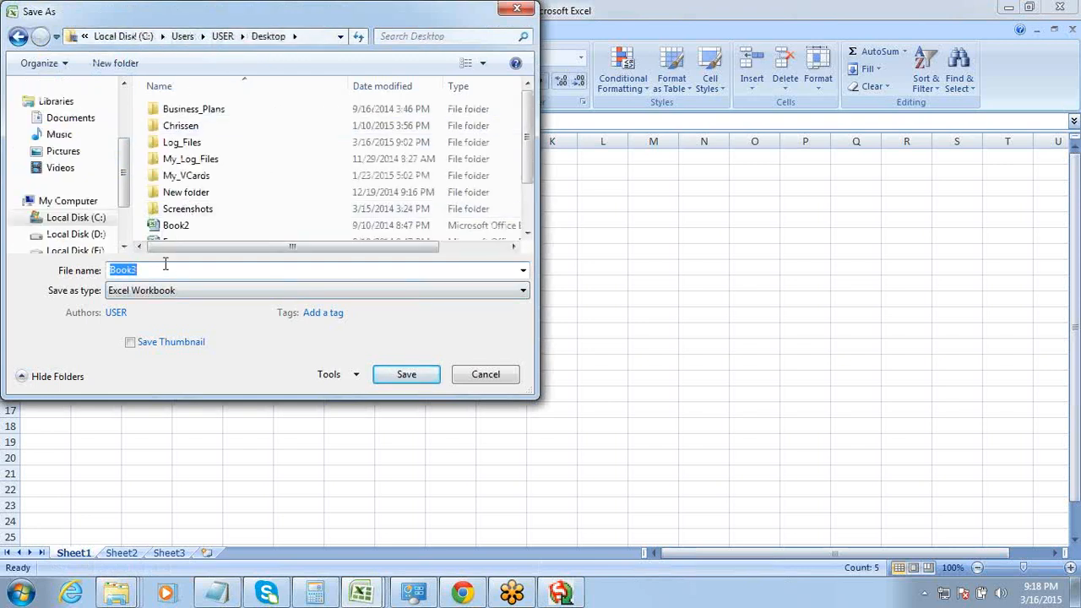
text(Delete)
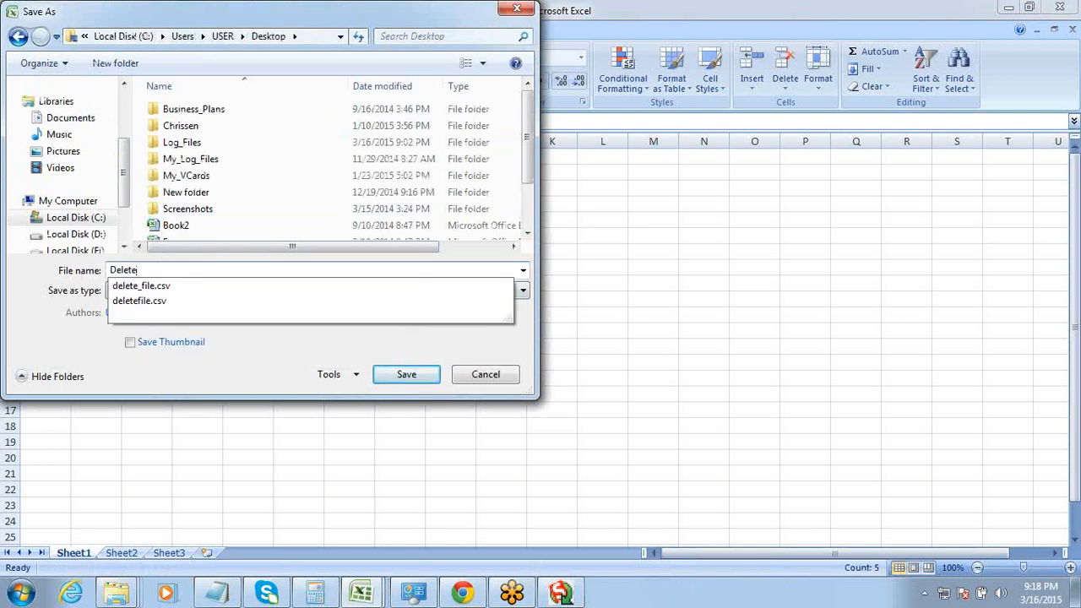
text(_)
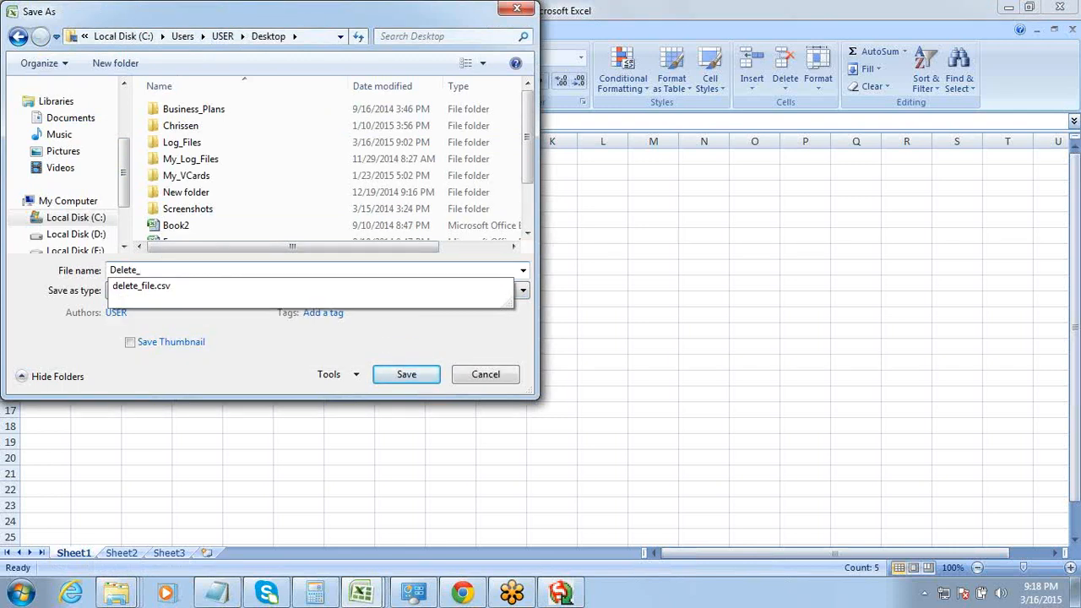
text(16_March_2015)
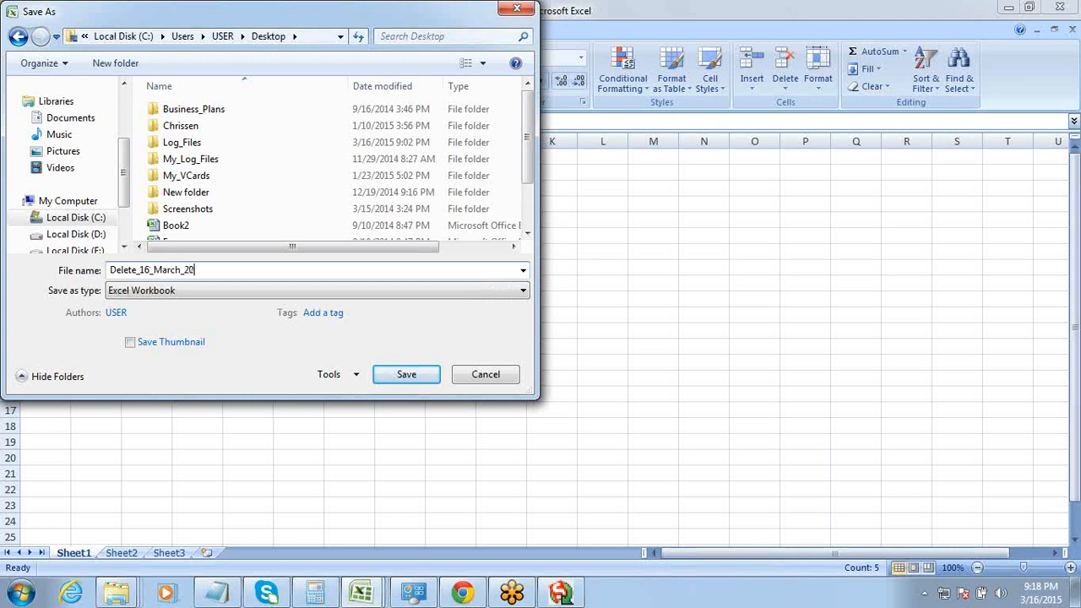
click(169, 291)
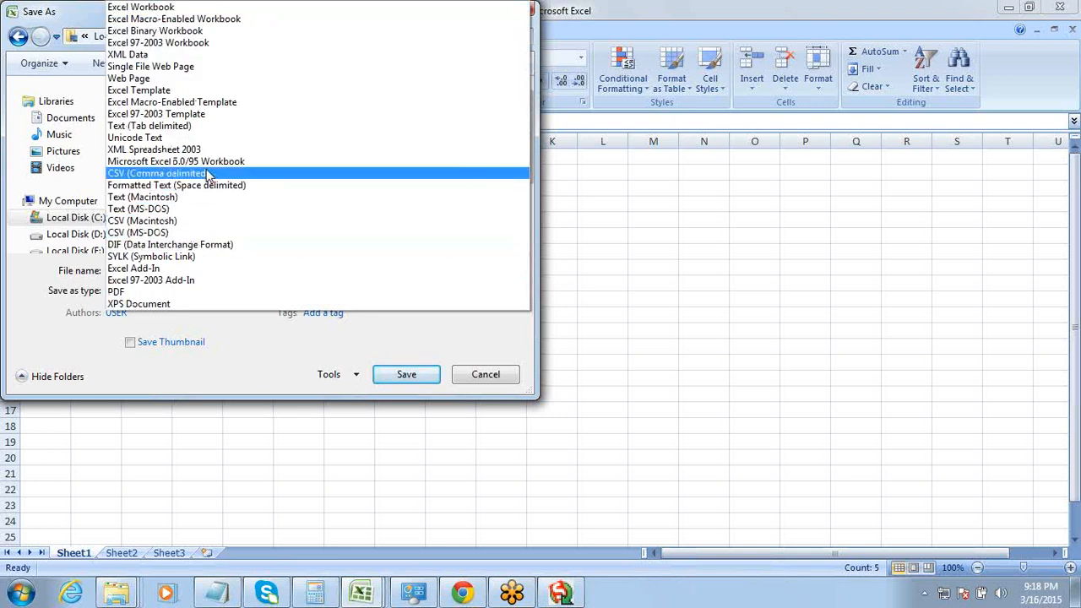
click(202, 173)
click(395, 356)
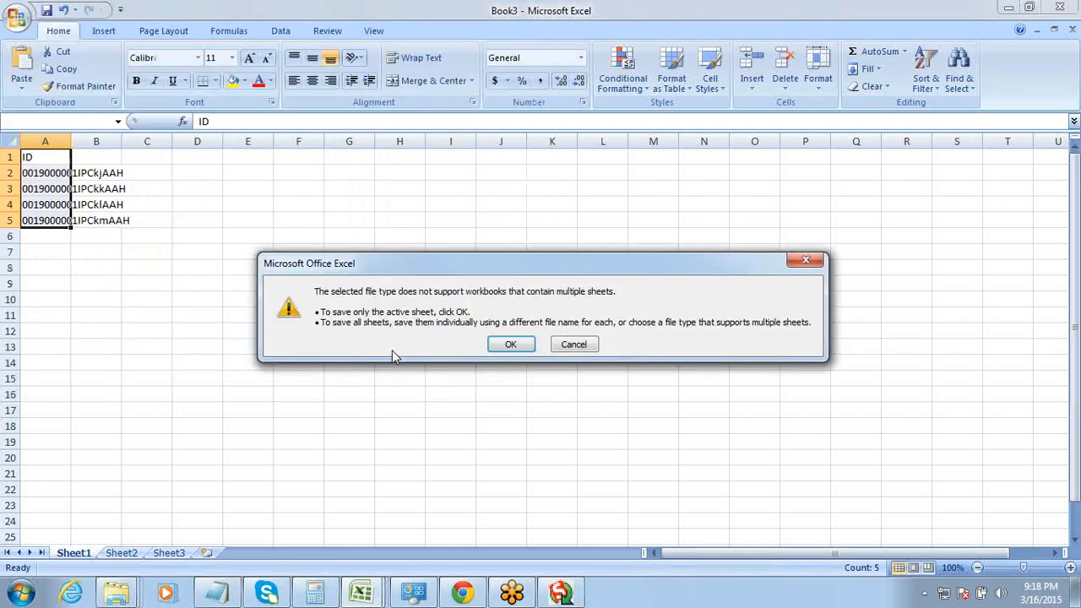
click(507, 348)
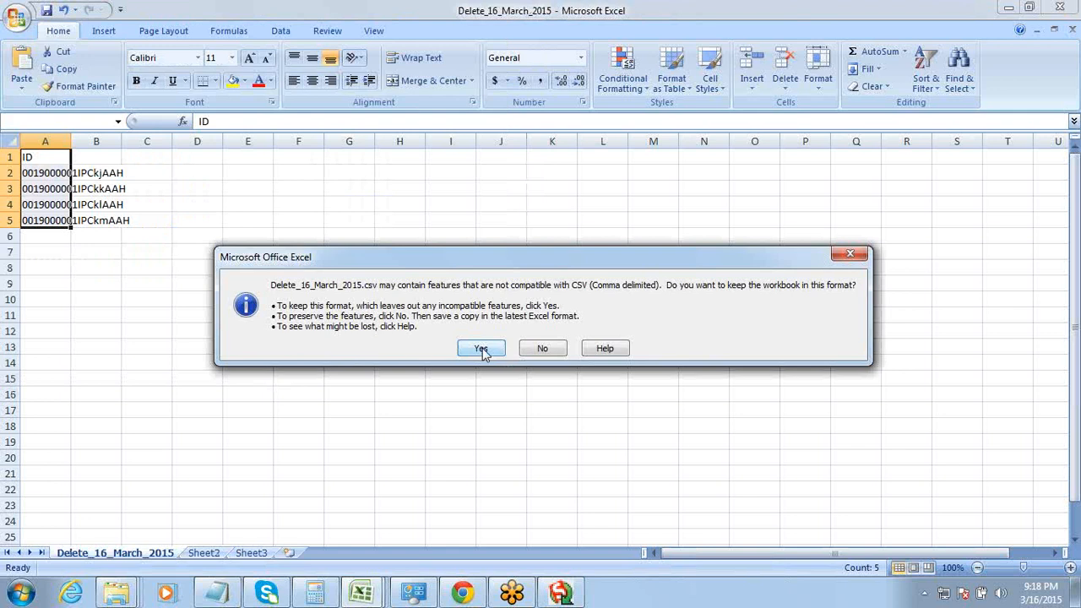
click(478, 349)
key(alt+F4)
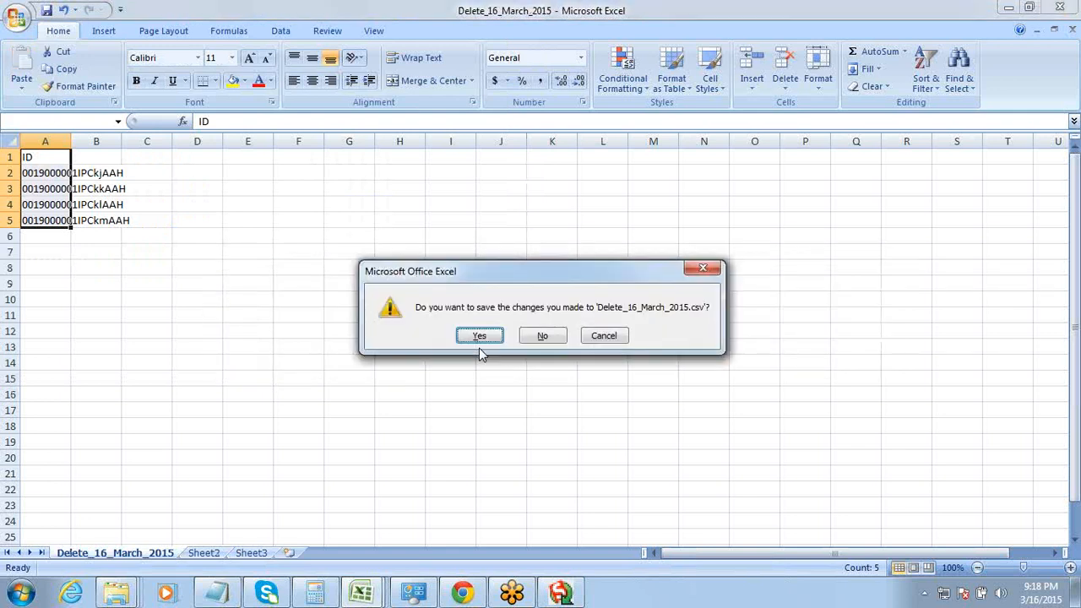
click(480, 340)
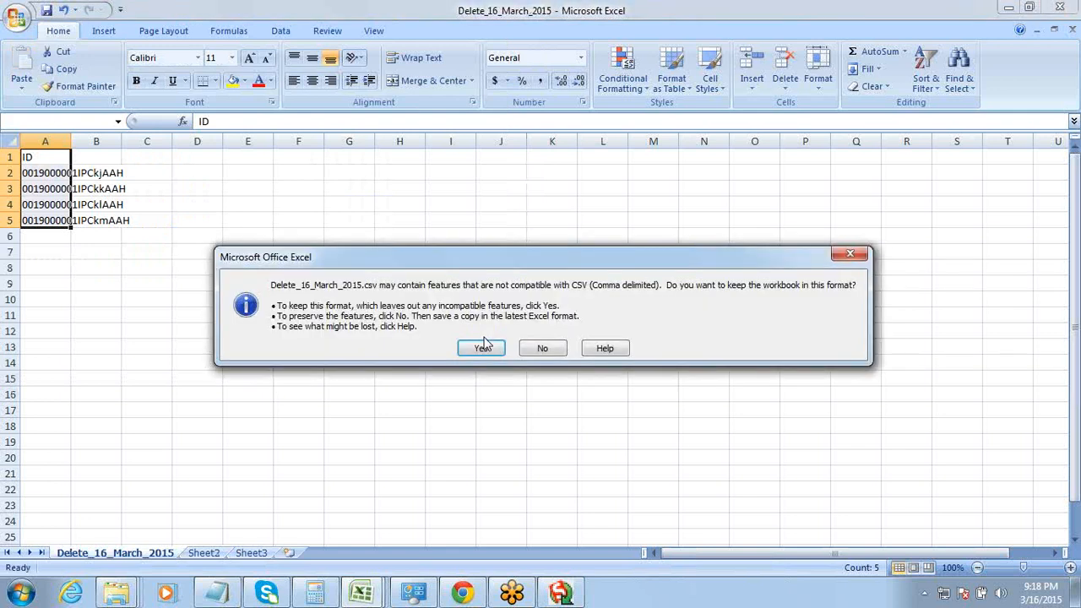
click(483, 348)
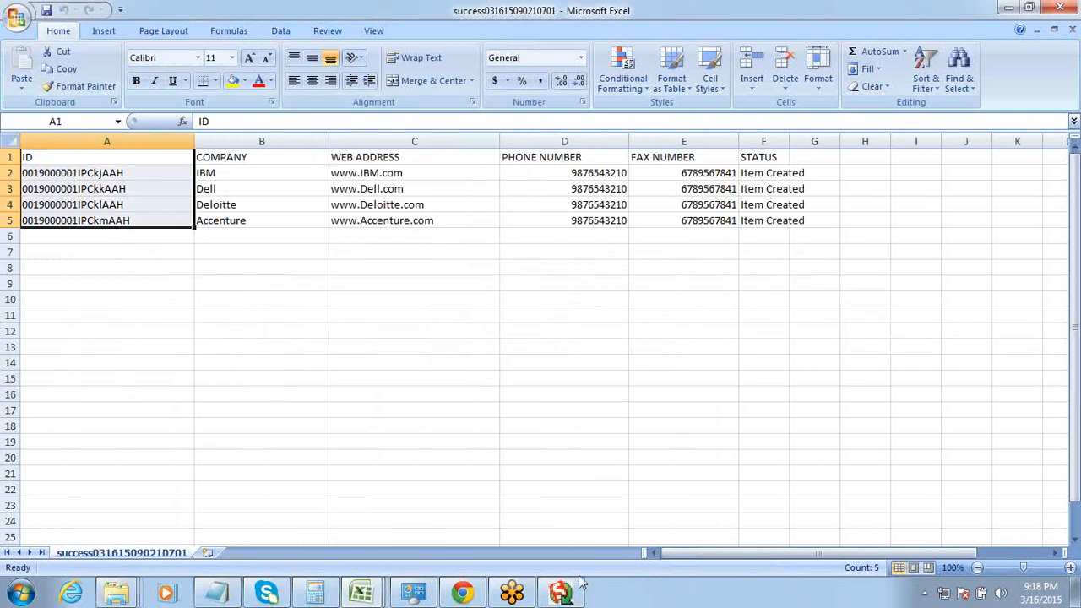
Close the export wizard in Data Loader and start a Delete targeting Account records.
click(572, 594)
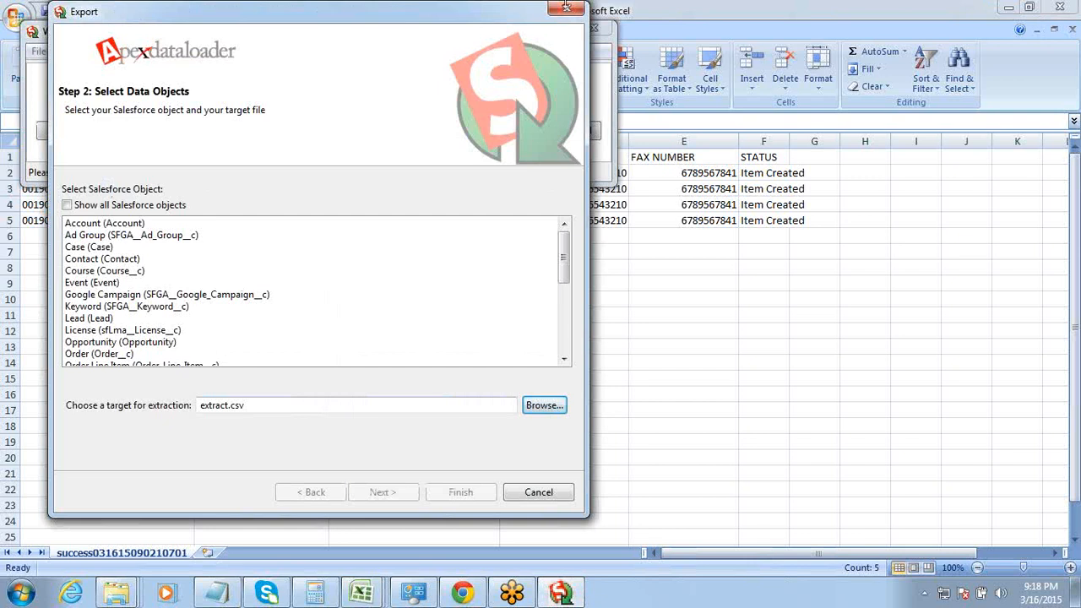
click(567, 11)
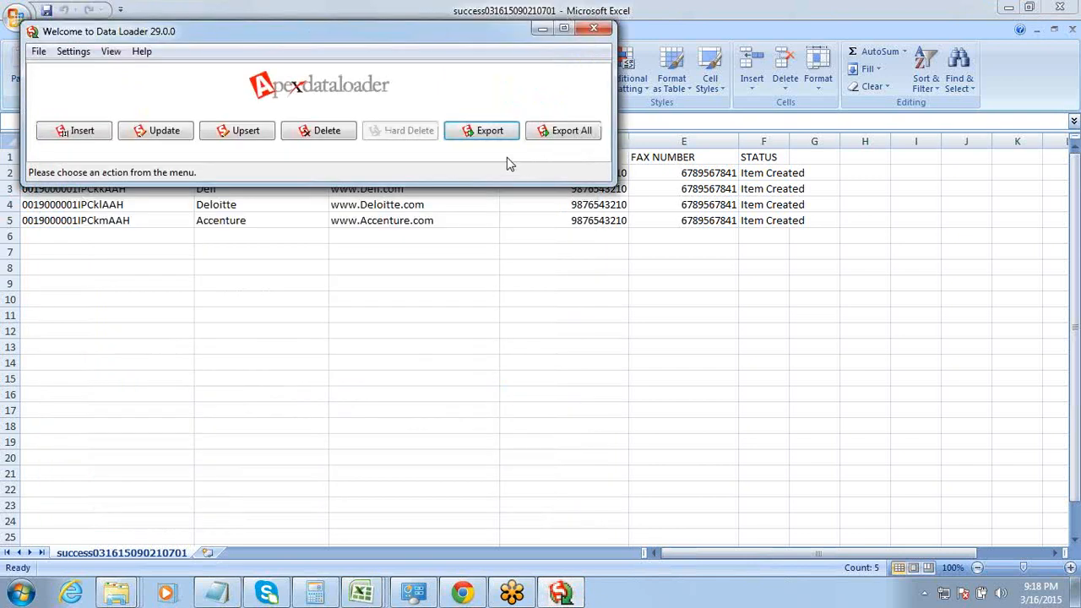
click(325, 133)
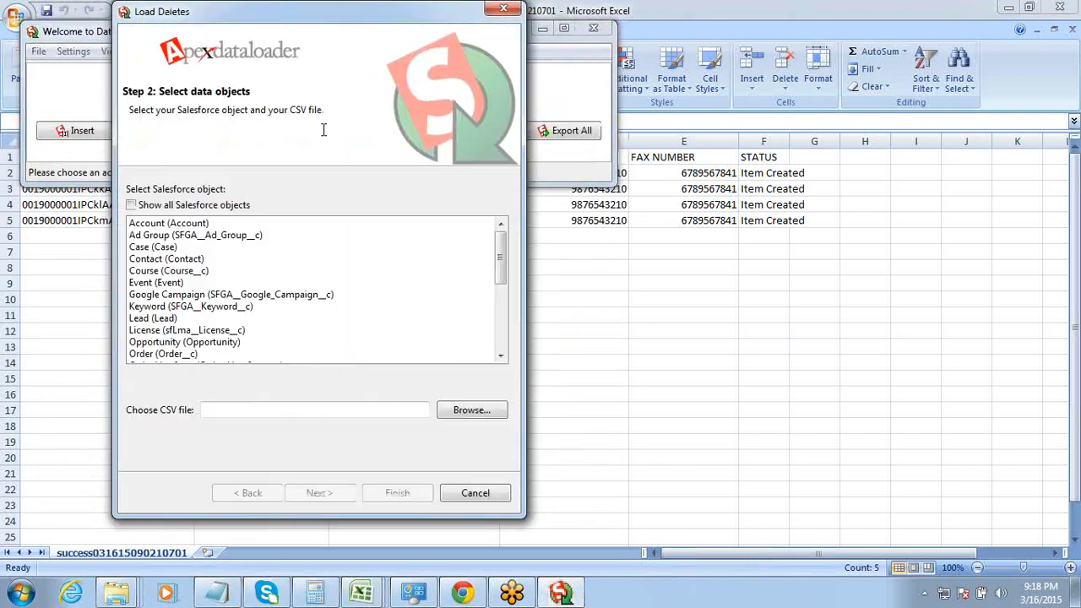
click(207, 225)
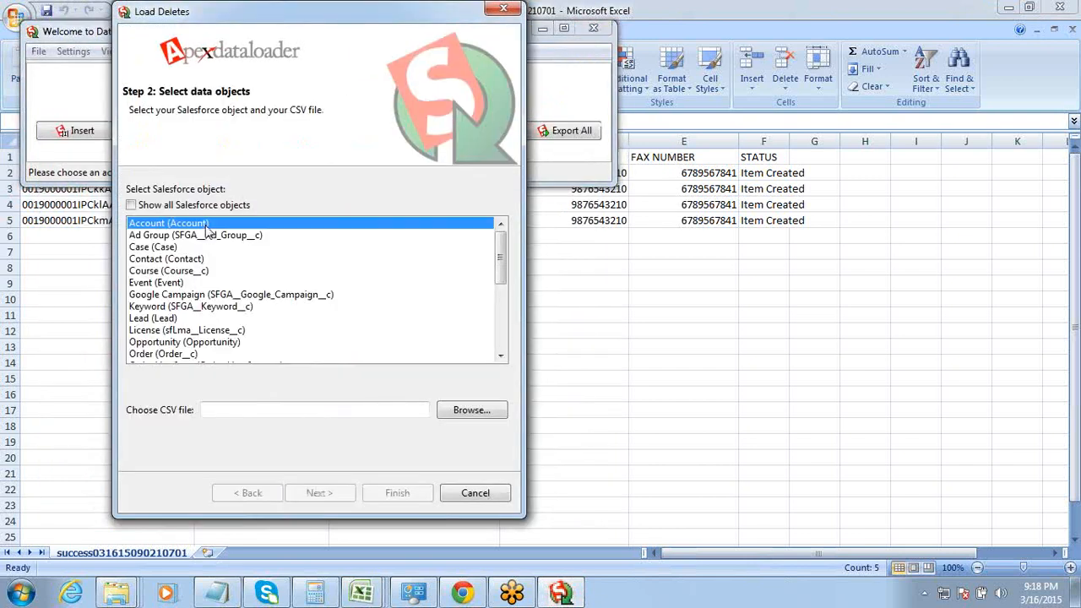
Choose Delete_16_March_2015.csv from the Desktop and accept the 4-record initialization check.
click(450, 414)
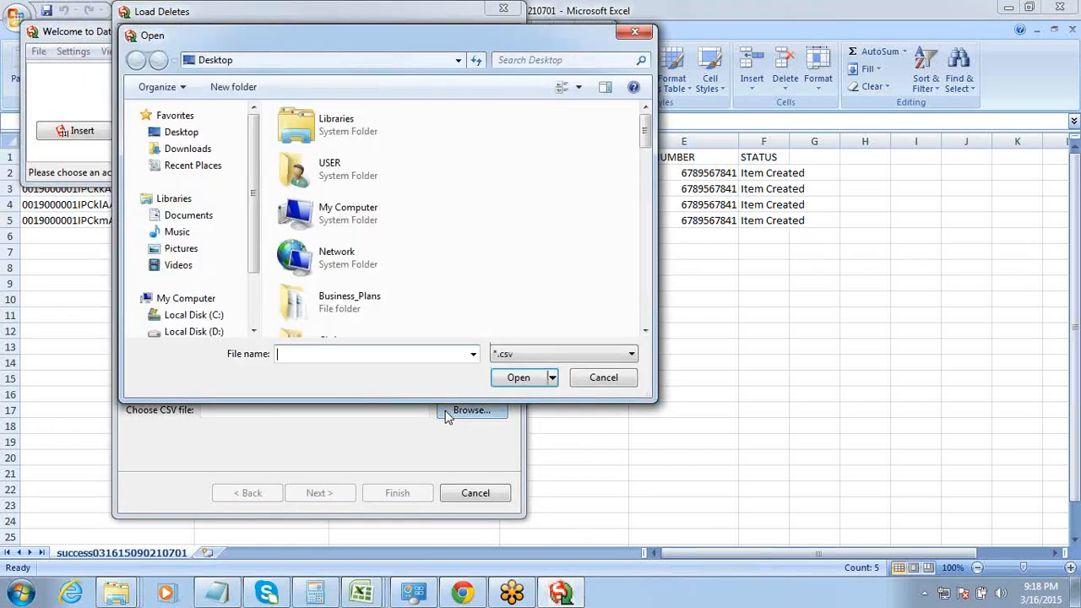
click(173, 134)
click(317, 183)
key(d)
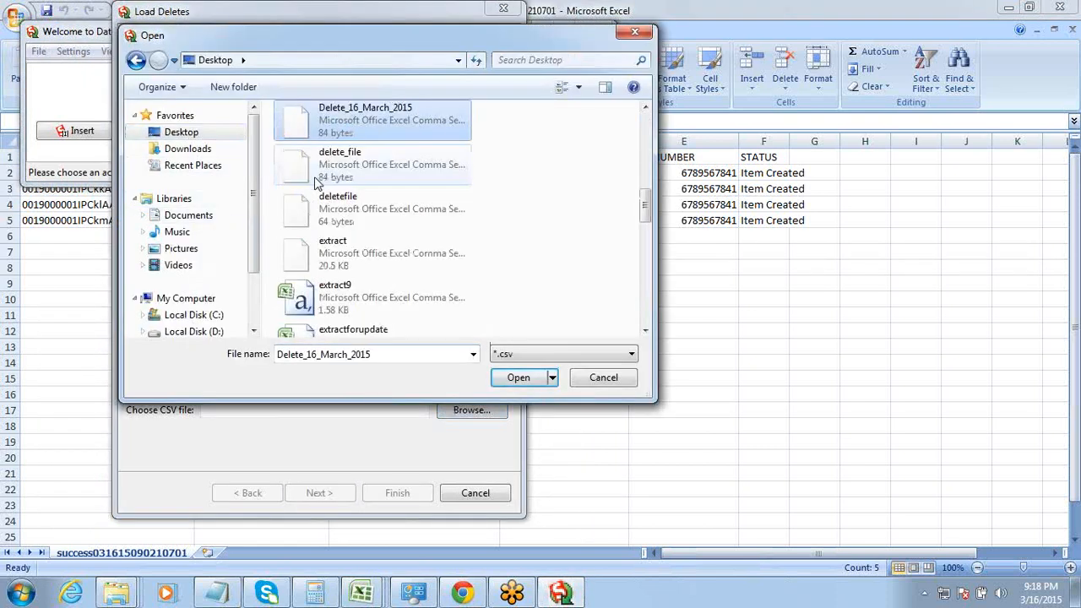
key(Down)
key(Up)
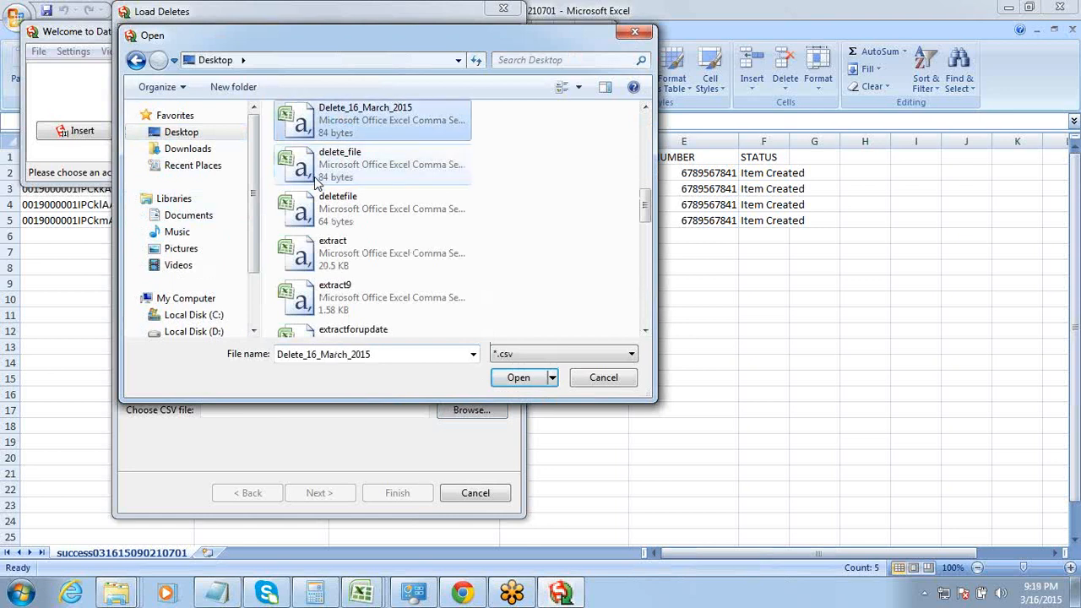
key(Return)
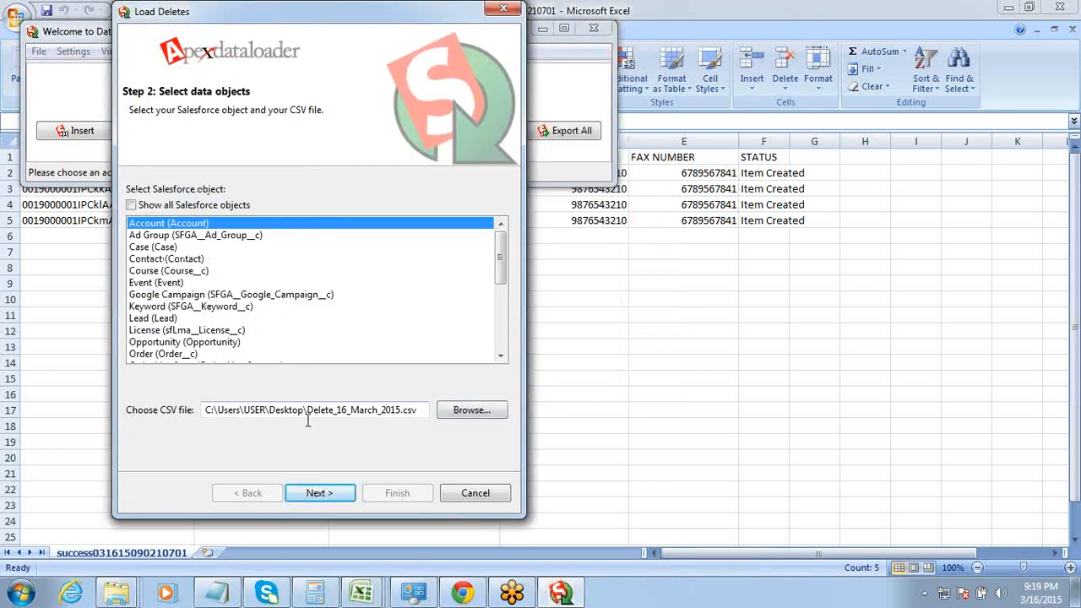
click(320, 492)
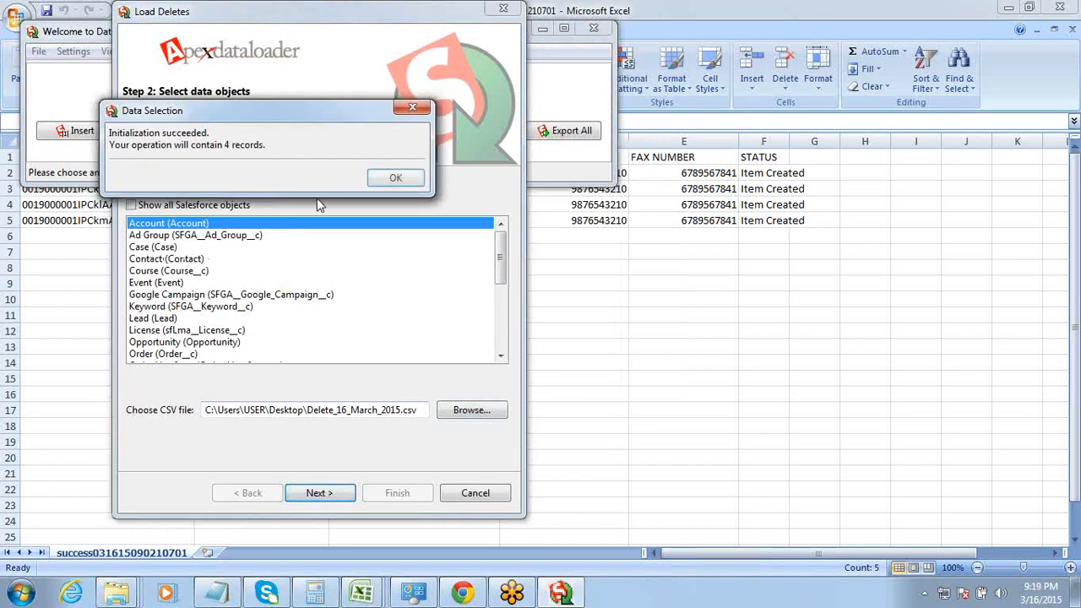
click(392, 178)
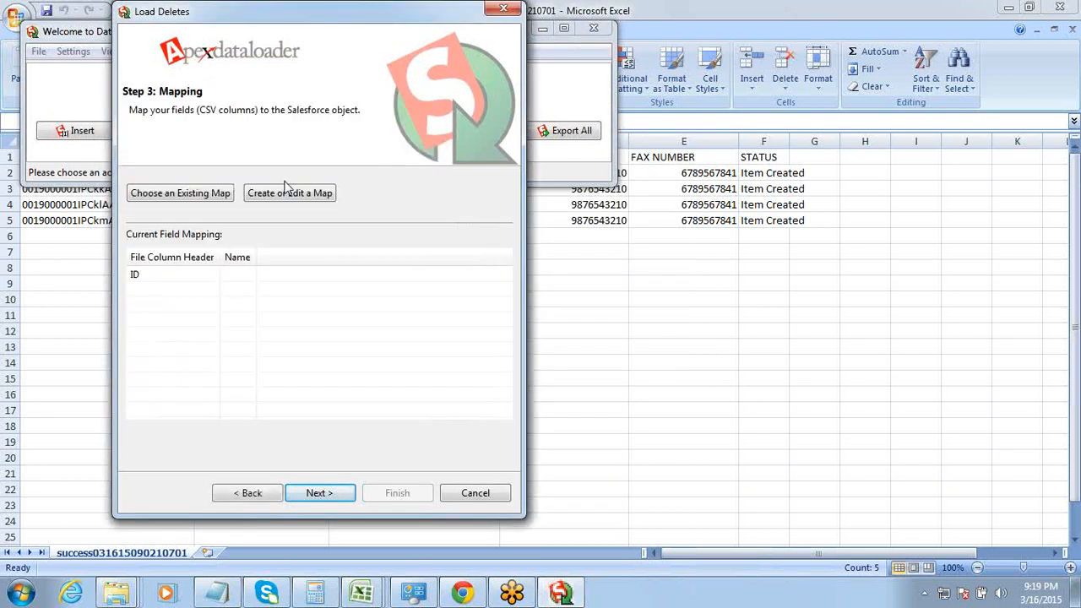
Map the CSV's ID column to the Id field and finish, with results going to Log_Files.
click(287, 193)
drag(139, 221, 226, 393)
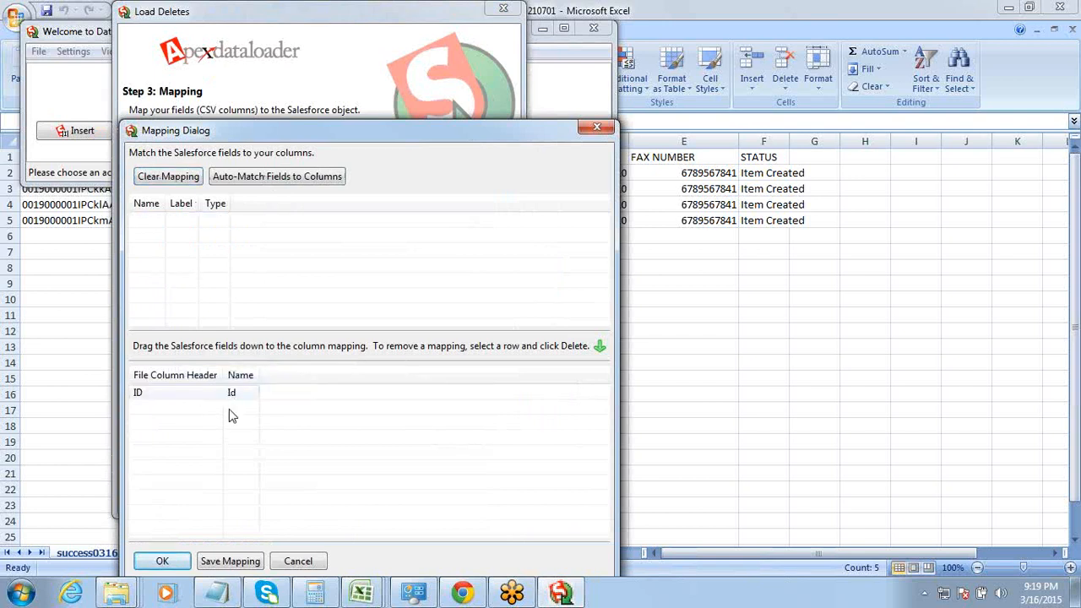
click(159, 562)
click(327, 499)
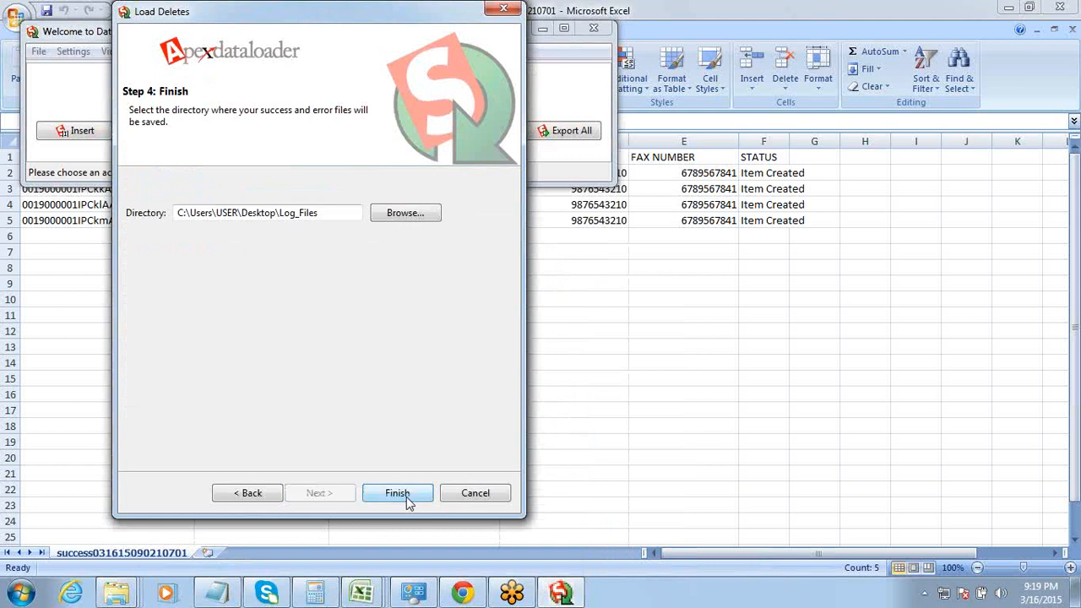
click(398, 495)
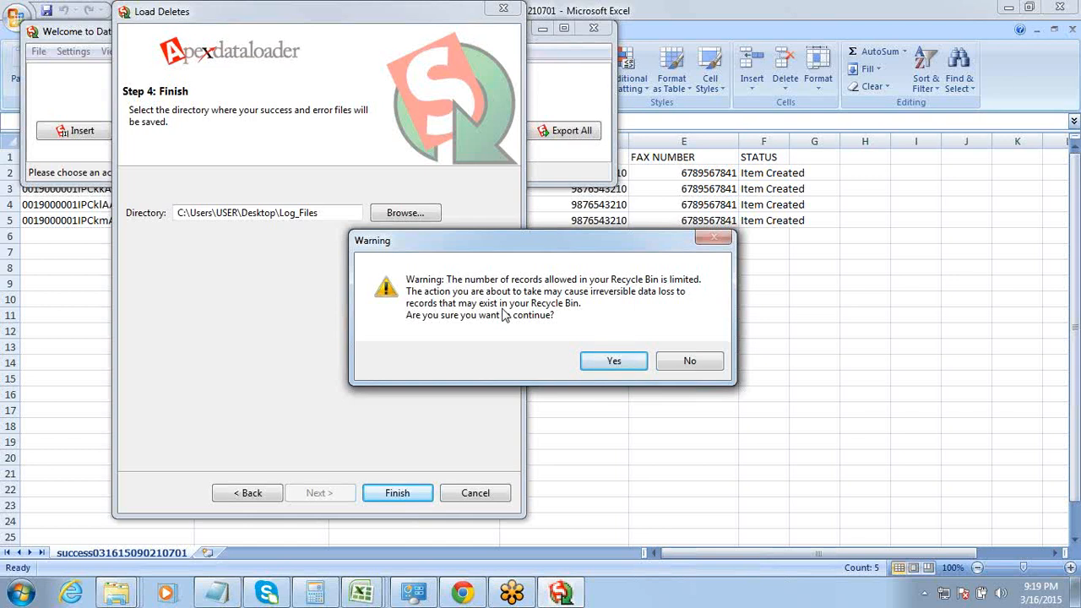
Confirm the Recycle Bin warning and dismiss the summary showing 4 successes and 0 errors.
click(612, 362)
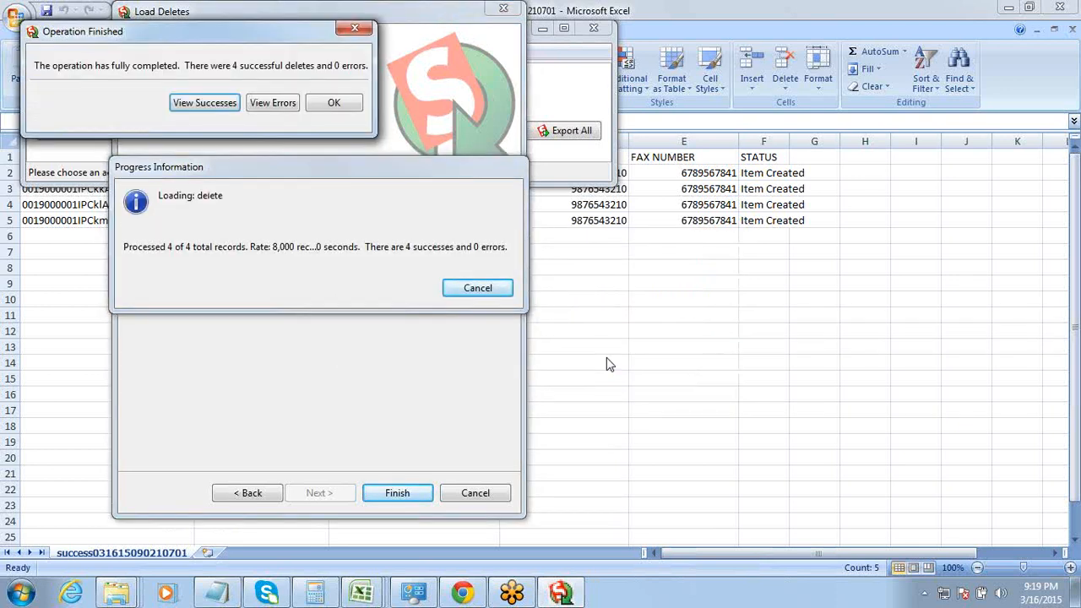
click(323, 109)
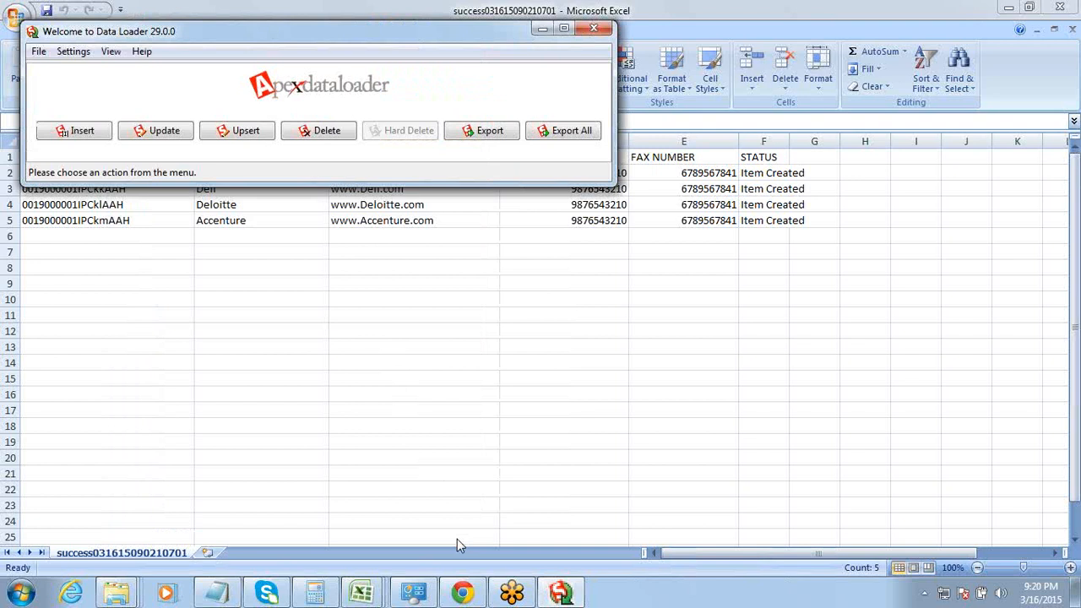
From the Salesforce Home page, open the Recycle Bin listing IBM, Dell, Accenture and Deloitte.
click(475, 592)
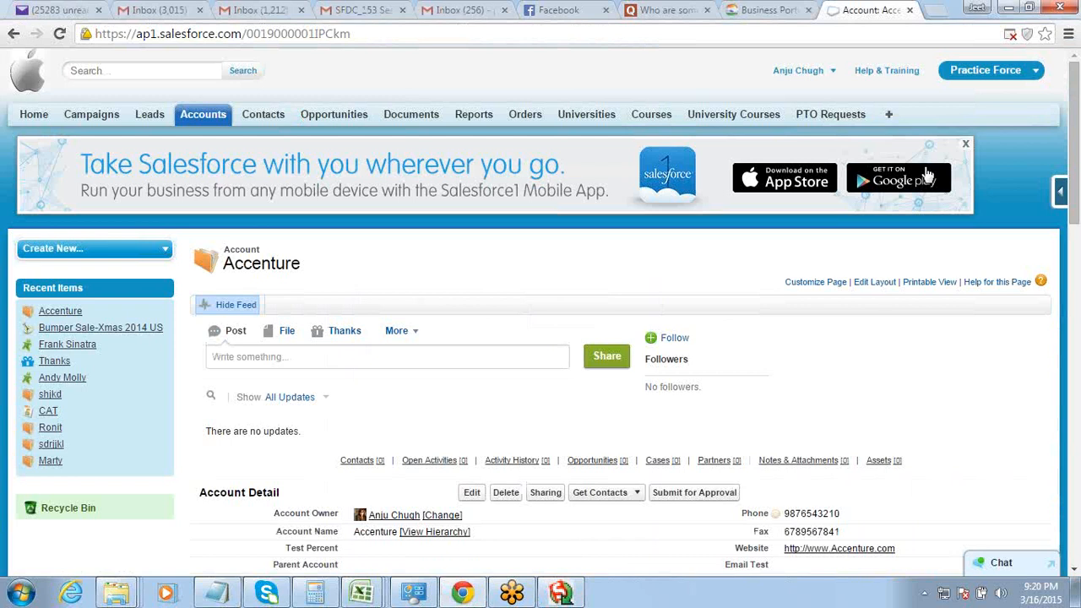
click(833, 114)
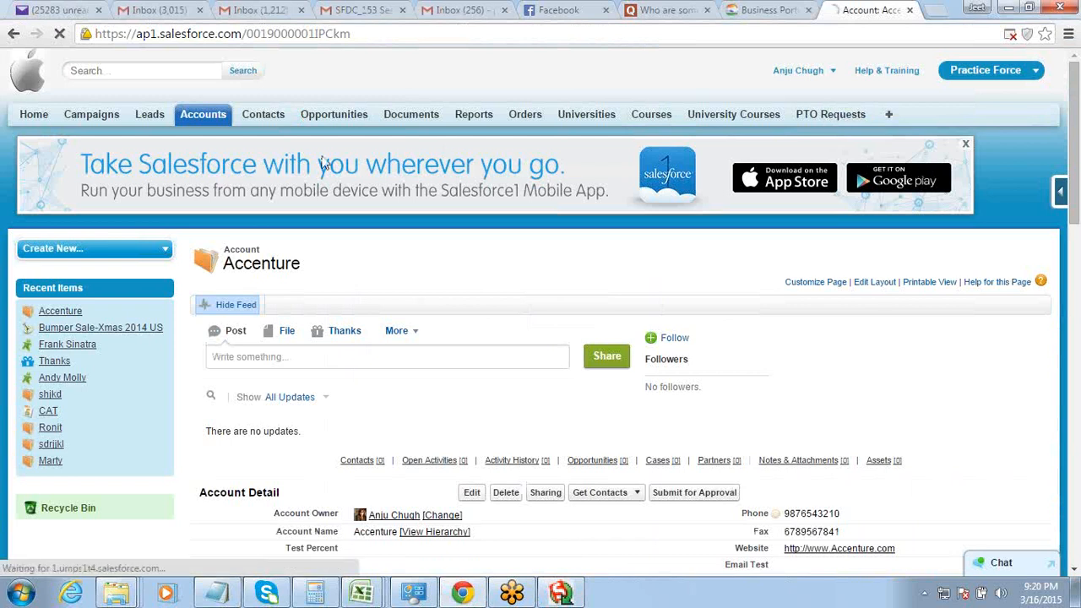
click(37, 122)
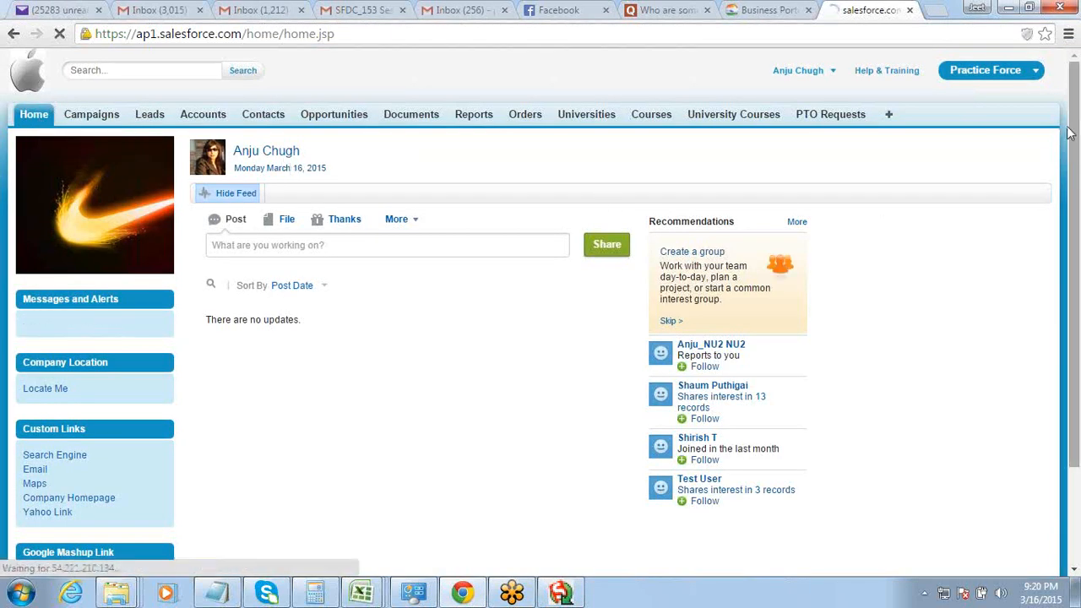
scroll(1079, 207, down, 2)
scroll(1079, 208, down, 1)
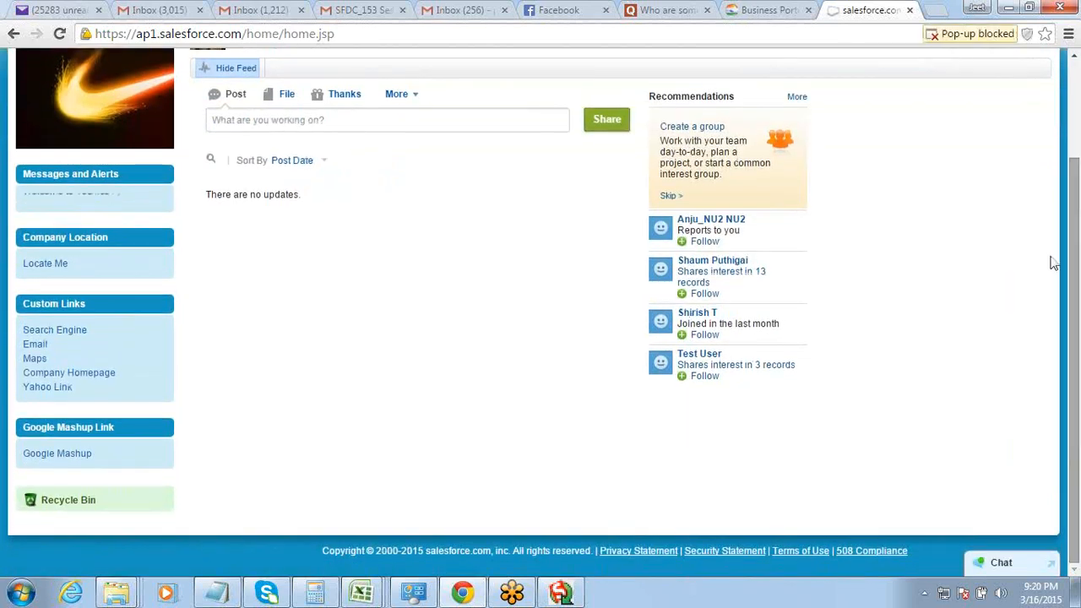
click(82, 507)
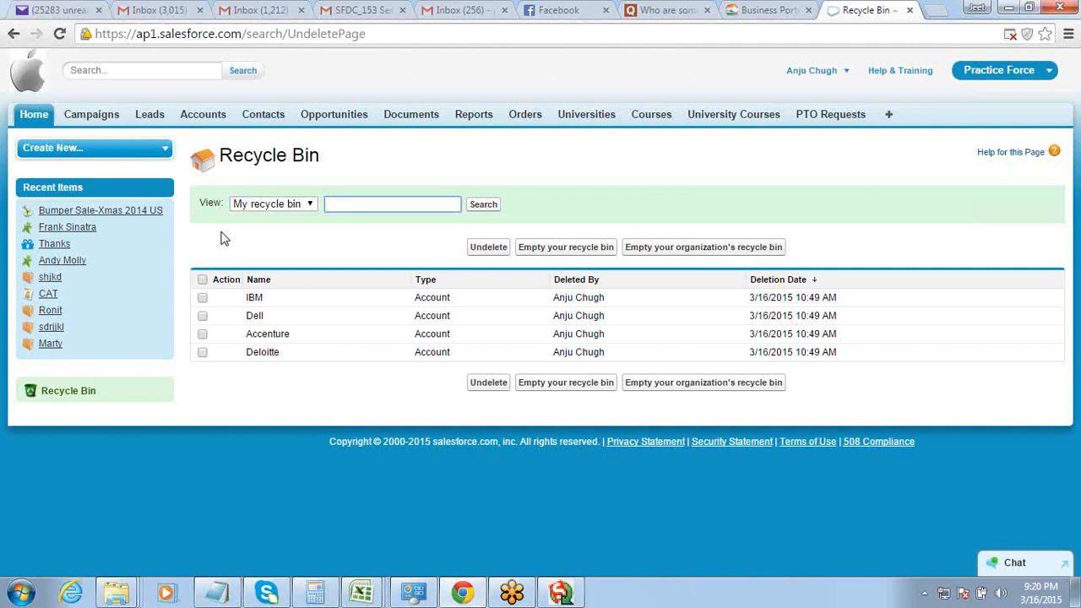
Undelete all four accounts from the Recycle Bin and return to Accounts Home.
click(202, 280)
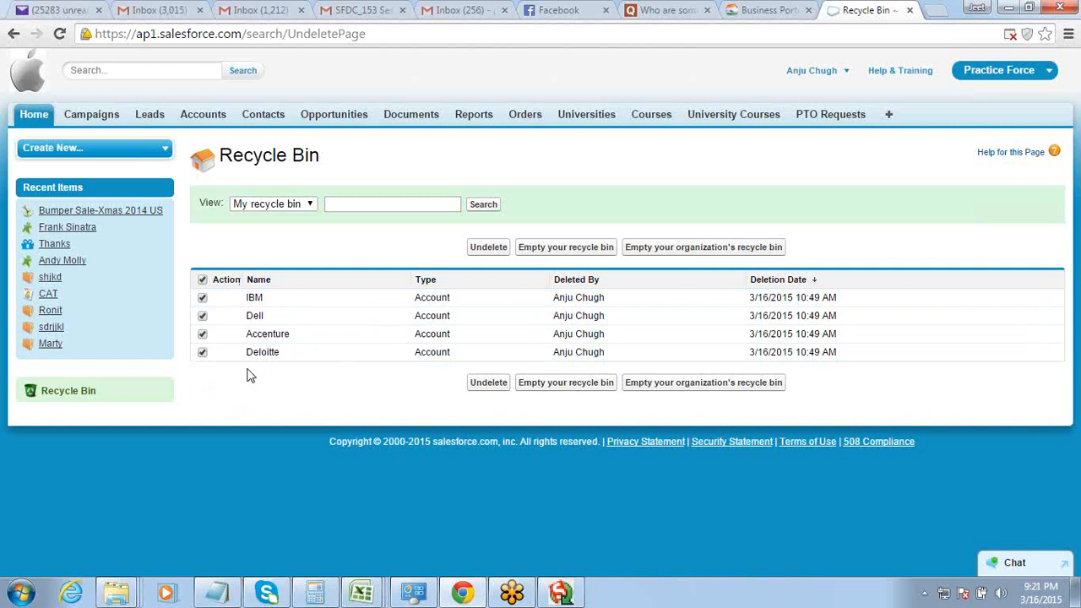
click(494, 250)
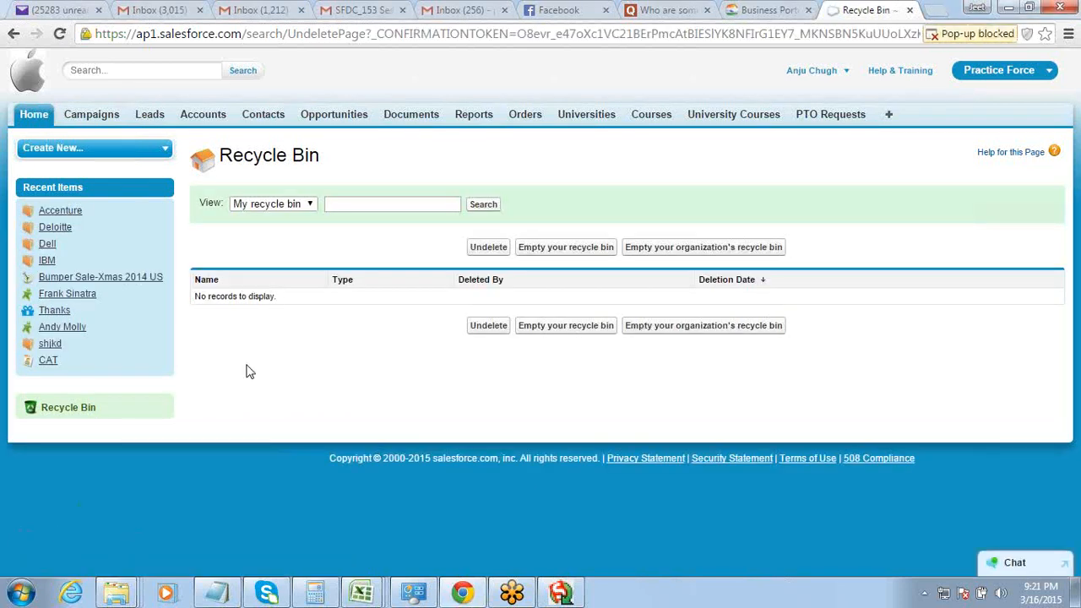
click(196, 120)
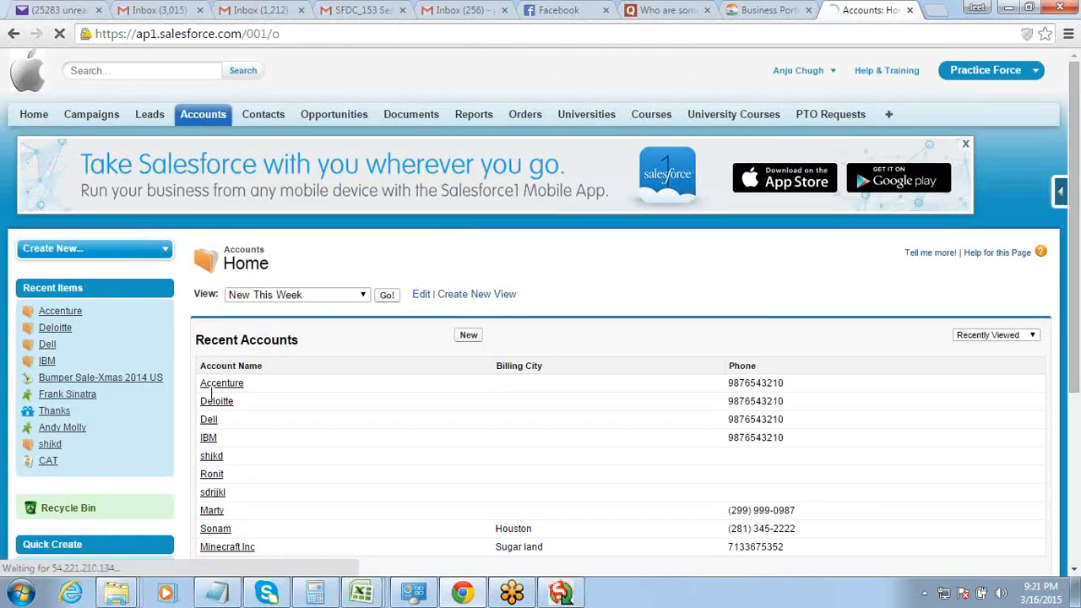
Open the Accenture account from the Recent Accounts list.
click(220, 386)
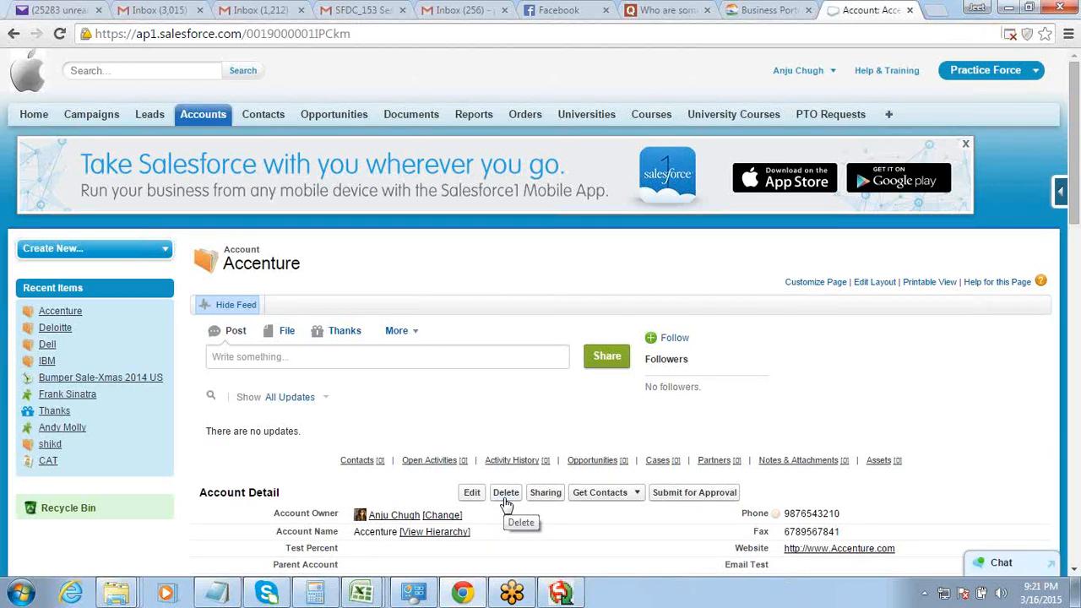
Review the Accenture account's restored phone, fax and website, then bring up the Notepad notes.
drag(1078, 170, 1056, 236)
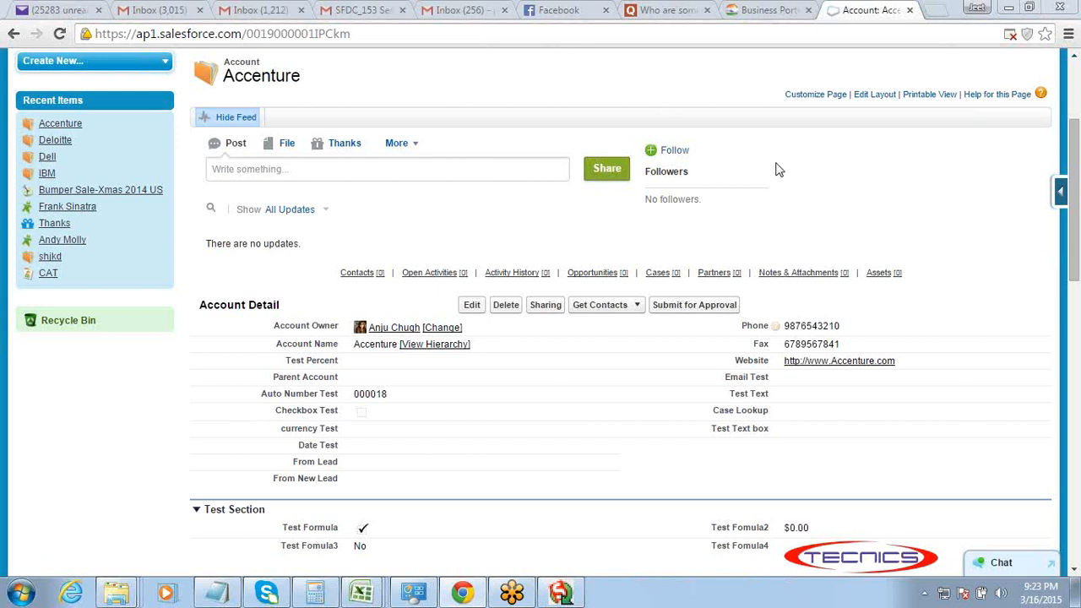
drag(1078, 245, 1078, 150)
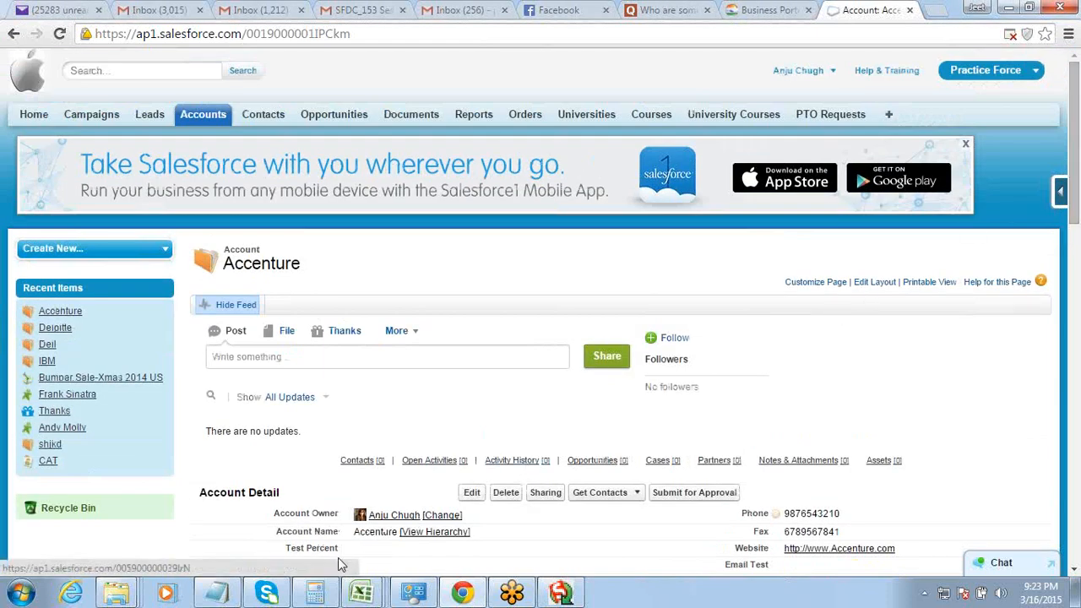
click(219, 594)
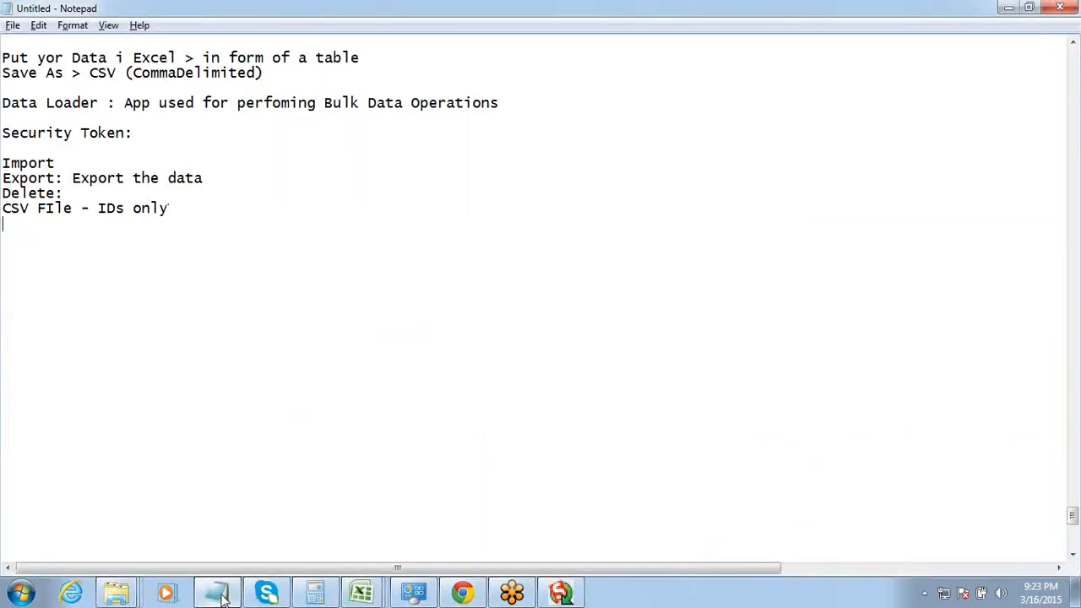
text(Update - Ids re)
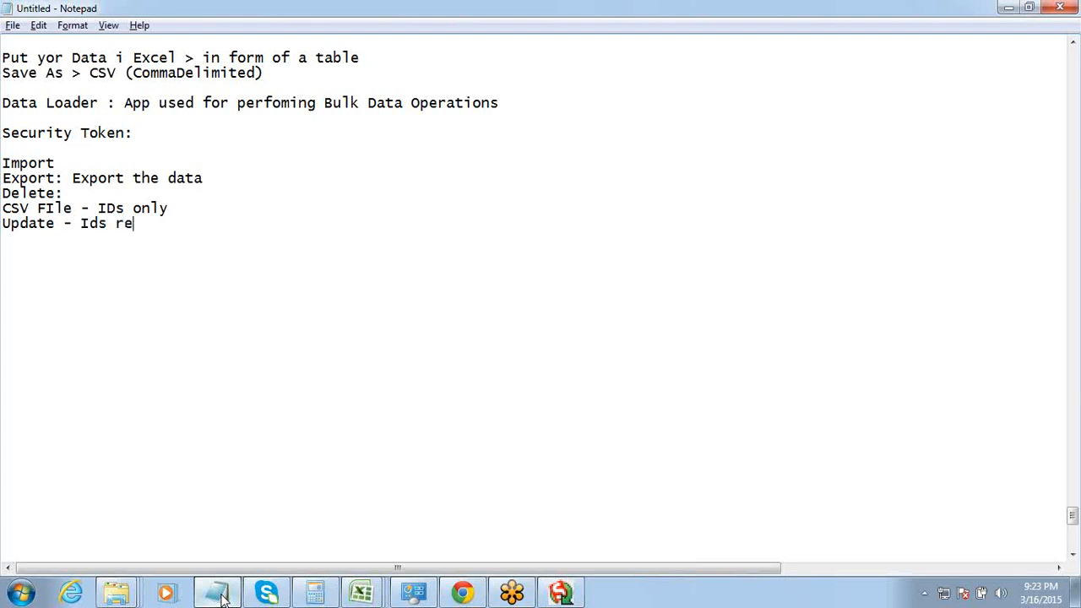
key(BackSpace)
key(shift+Left)
key(shift+Left)
key(shift+Left)
key(shift+Left)
key(shift+Left)
key(BackSpace)
text(\)
key(BackSpace)
key(Return)
text(CSV FIle)
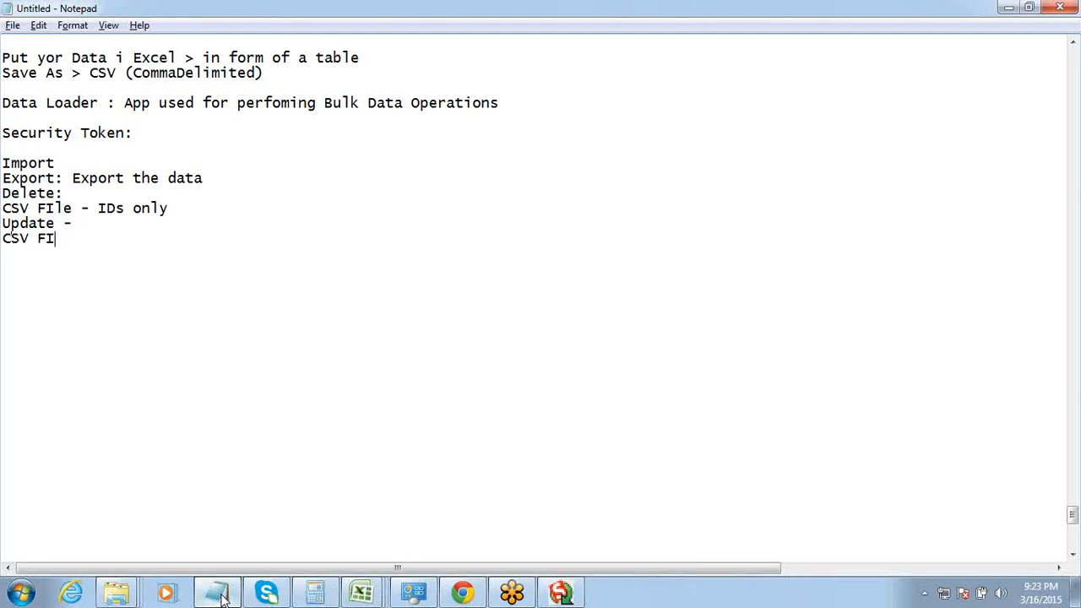
key(ctrl+shift+Left)
key(ctrl+shift+Left)
key(ctrl+shift+Left)
key(ctrl+shift+Left)
key(ctrl+shift+Left)
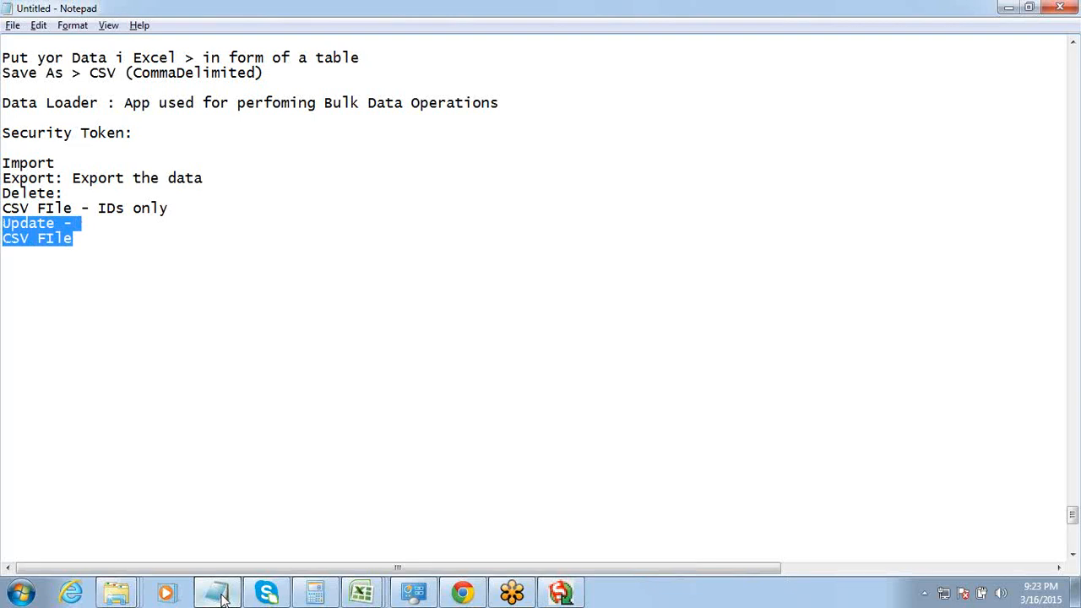
key(BackSpace)
key(Up)
key(Up)
key(Up)
key(Up)
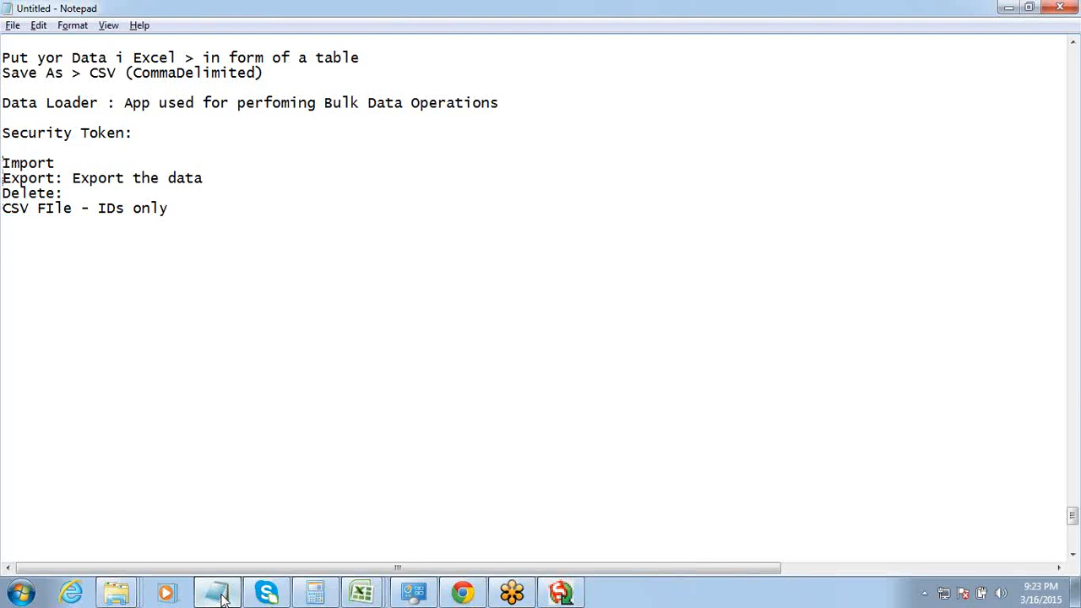
key(shift+Down)
key(shift+Down)
key(shift+Down)
key(shift+Down)
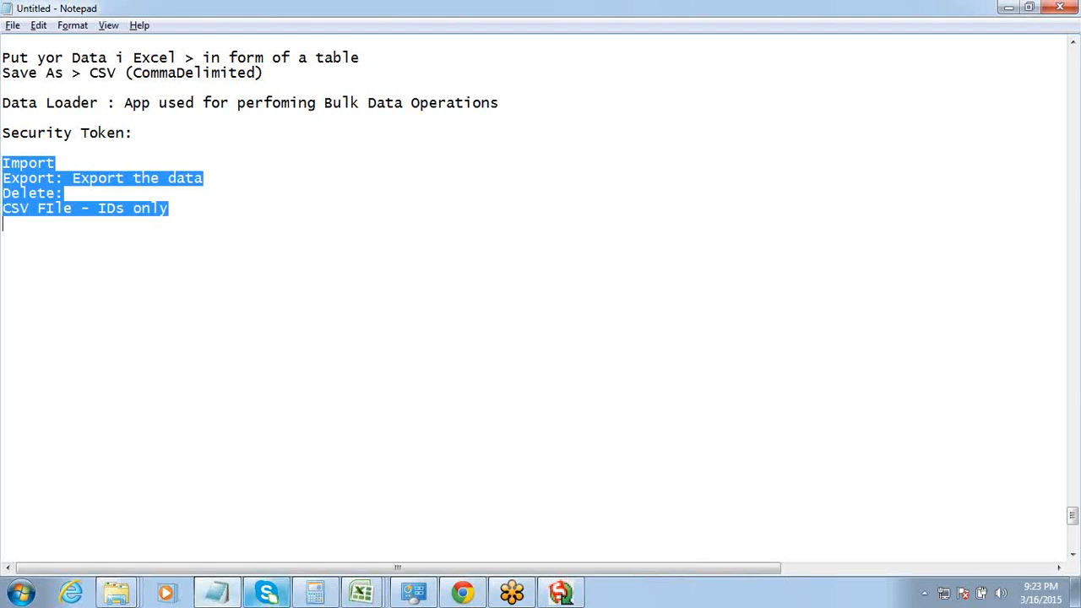
mouse_move(461, 596)
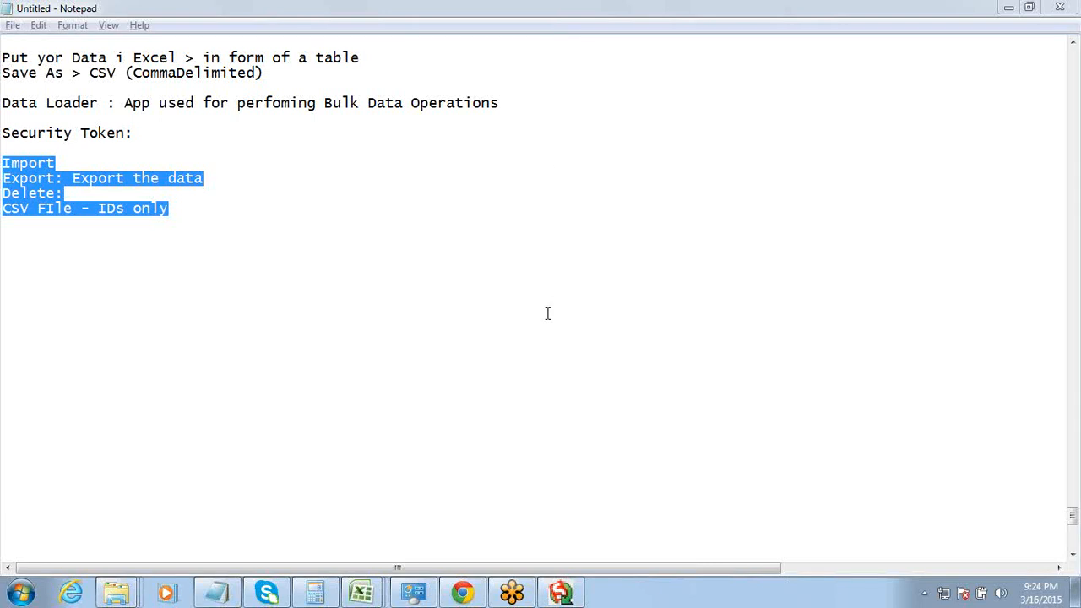
mouse_move(560, 591)
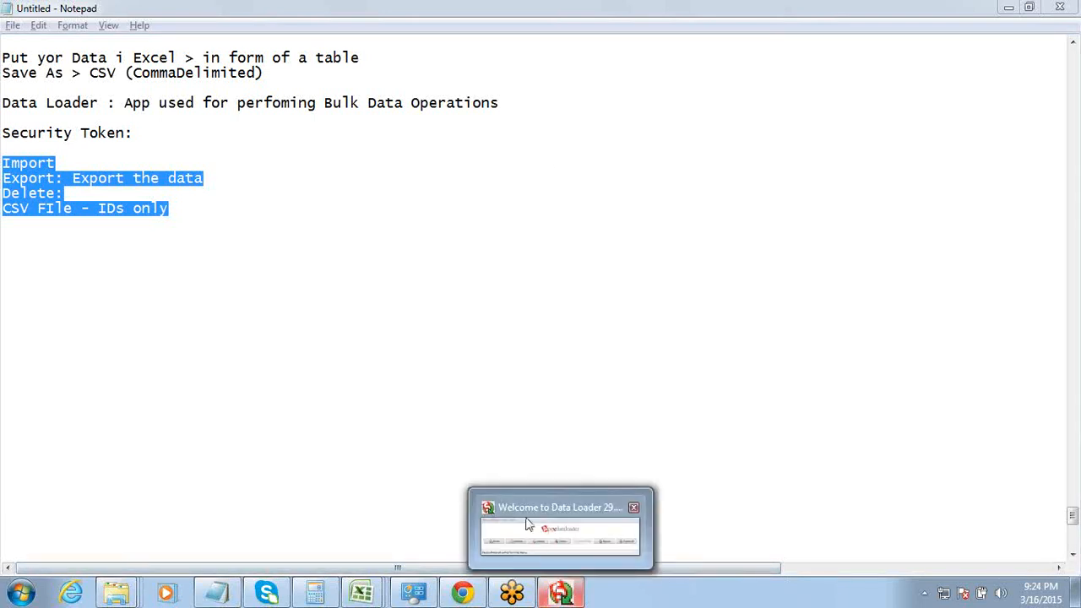